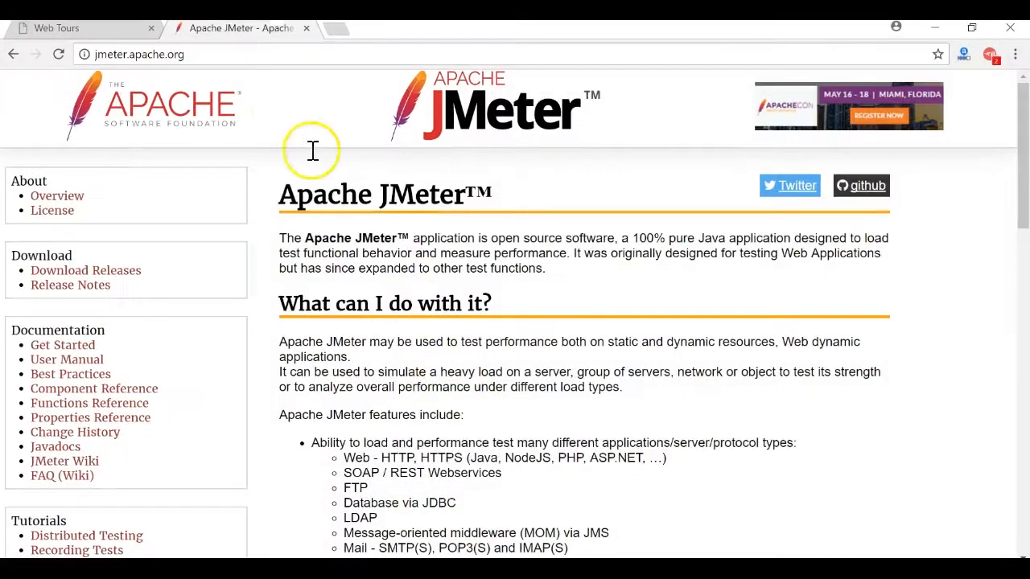
# Search Google for helpingtesters in a new browser tab and open the Helping Testers blog
pyautogui.click(331, 31)
pyautogui.write('h')
pyautogui.press('Return')
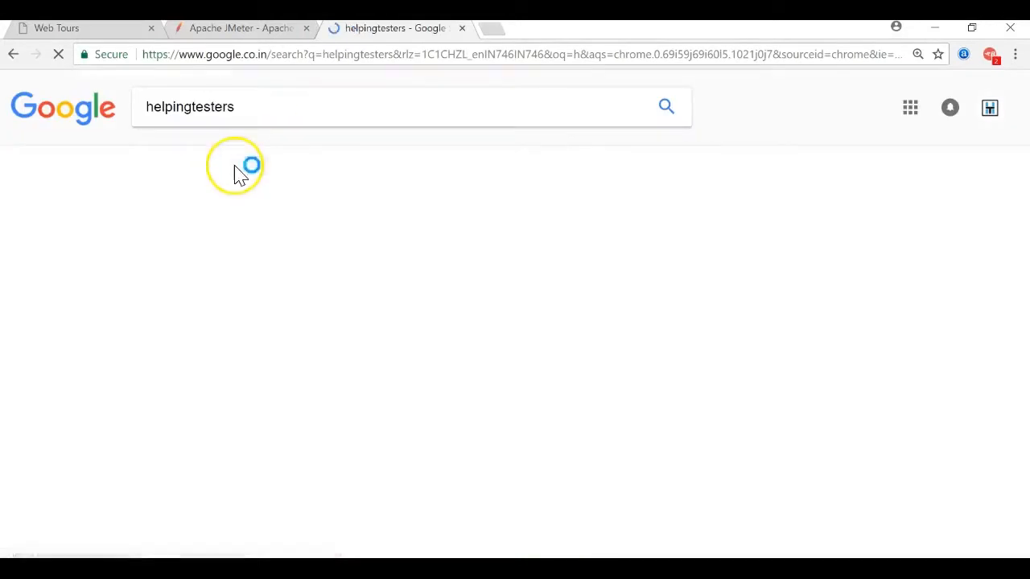
pyautogui.click(216, 234)
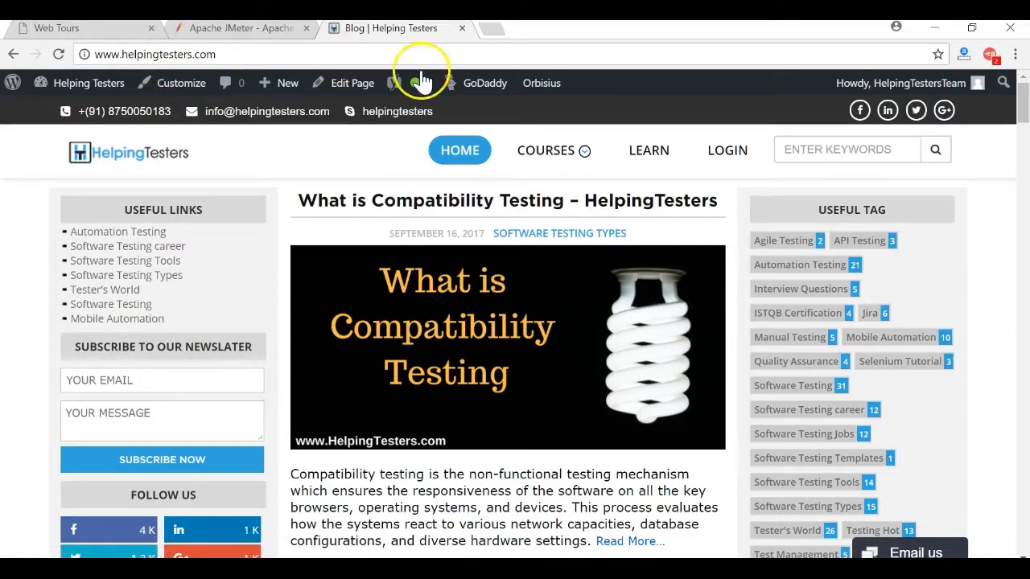
# View the Selenium Course page in a separate browser tab, then return to the Helping Testers blog
pyautogui.moveTo(551, 151)
pyautogui.rightClick(566, 186)
pyautogui.click(568, 188)
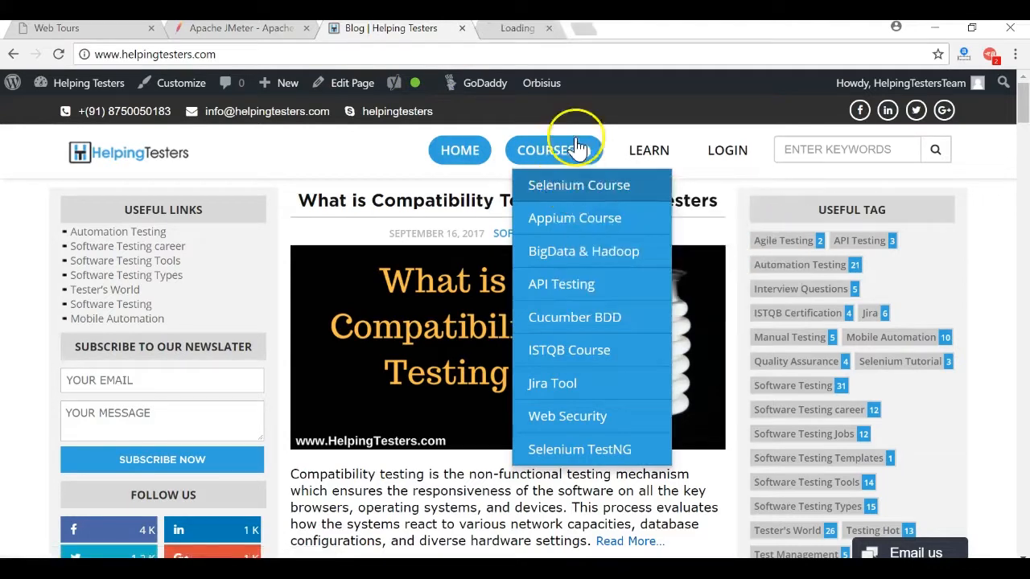
pyautogui.click(535, 29)
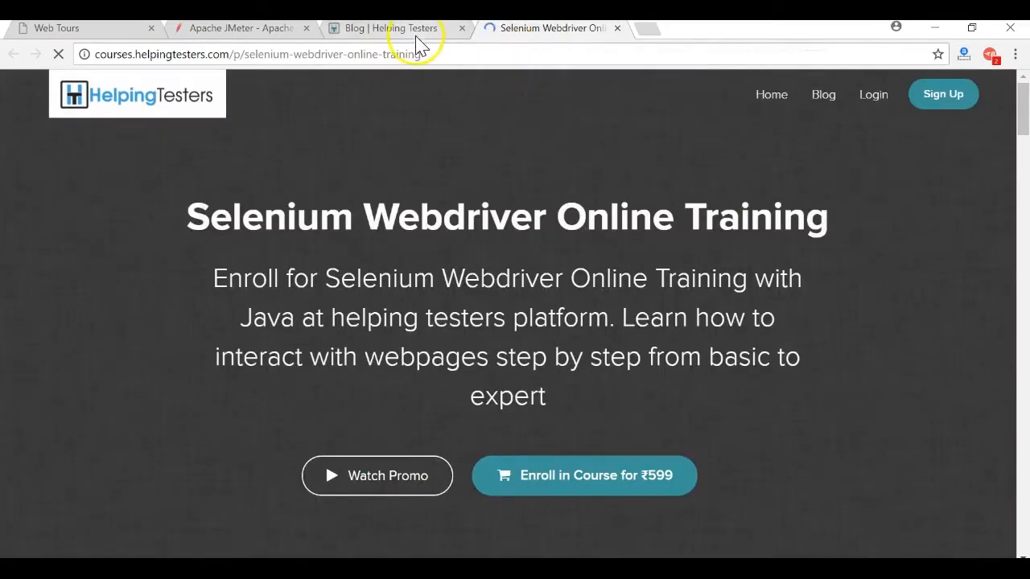
pyautogui.click(416, 37)
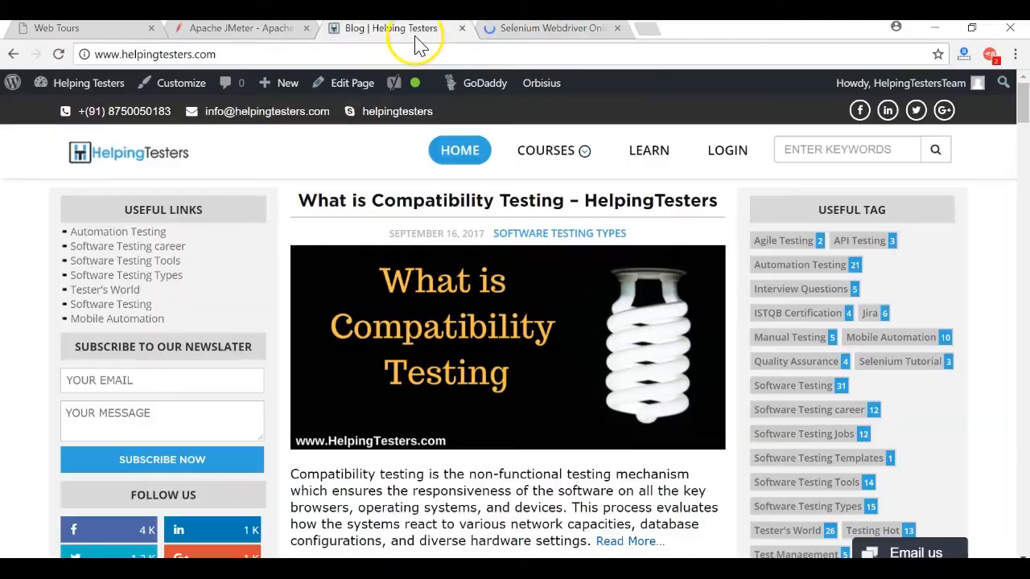
# Open the compatibility testing article and the Jira Tool course in separate tabs, and view the Jira course page
pyautogui.rightClick(544, 208)
pyautogui.rightClick(540, 202)
pyautogui.click(544, 203)
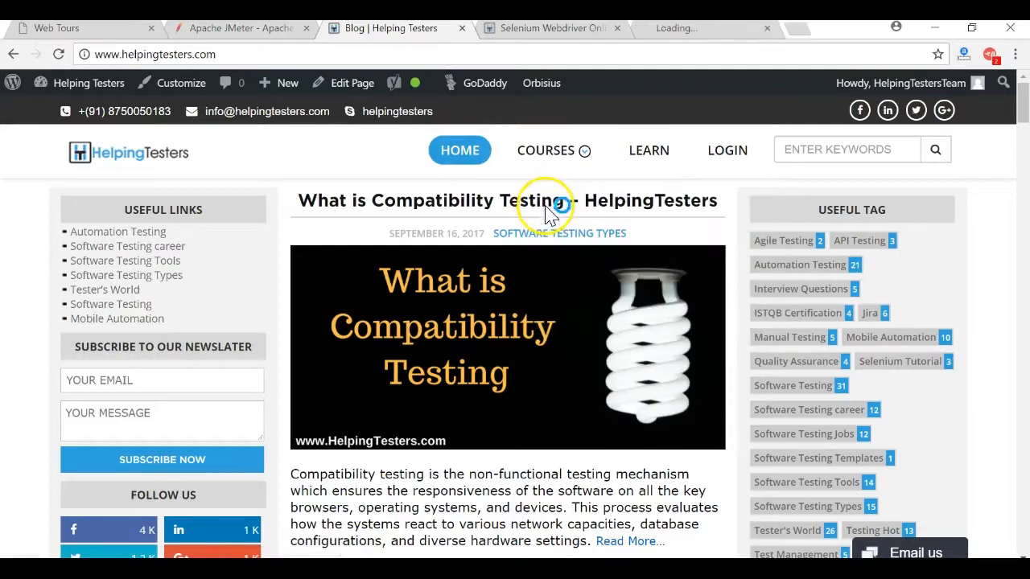
pyautogui.moveTo(534, 150)
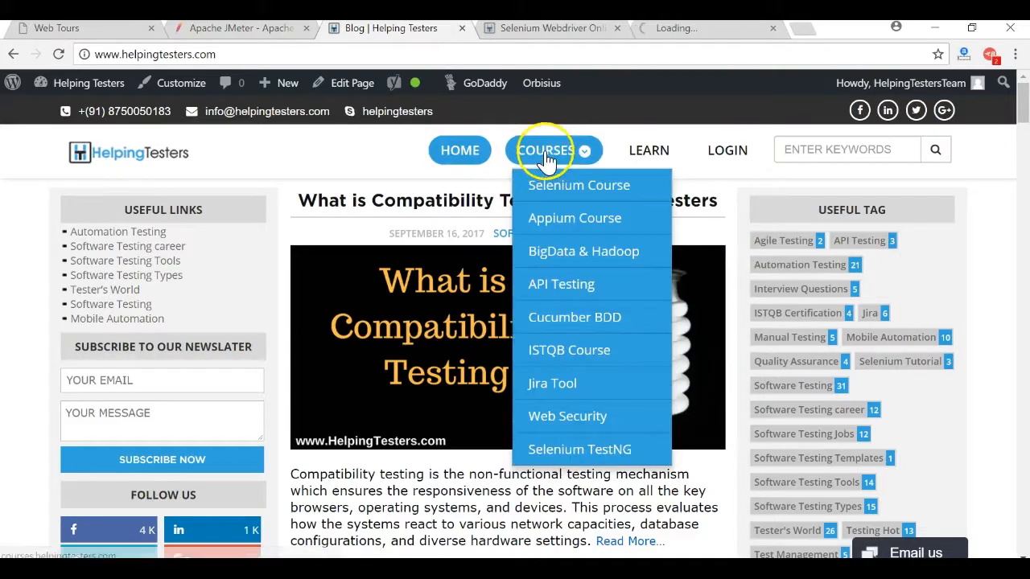
pyautogui.rightClick(578, 378)
pyautogui.click(588, 387)
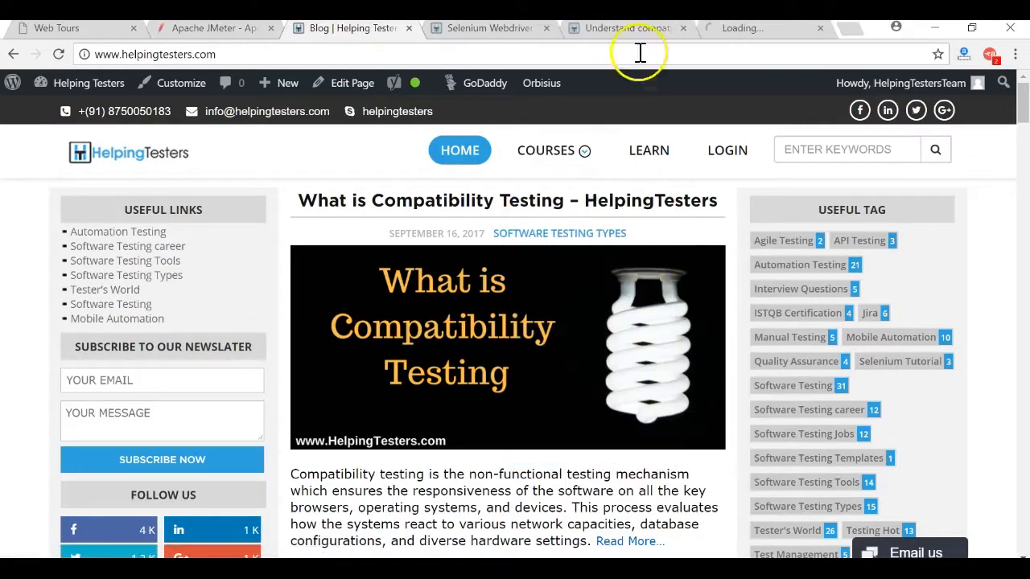
pyautogui.click(720, 34)
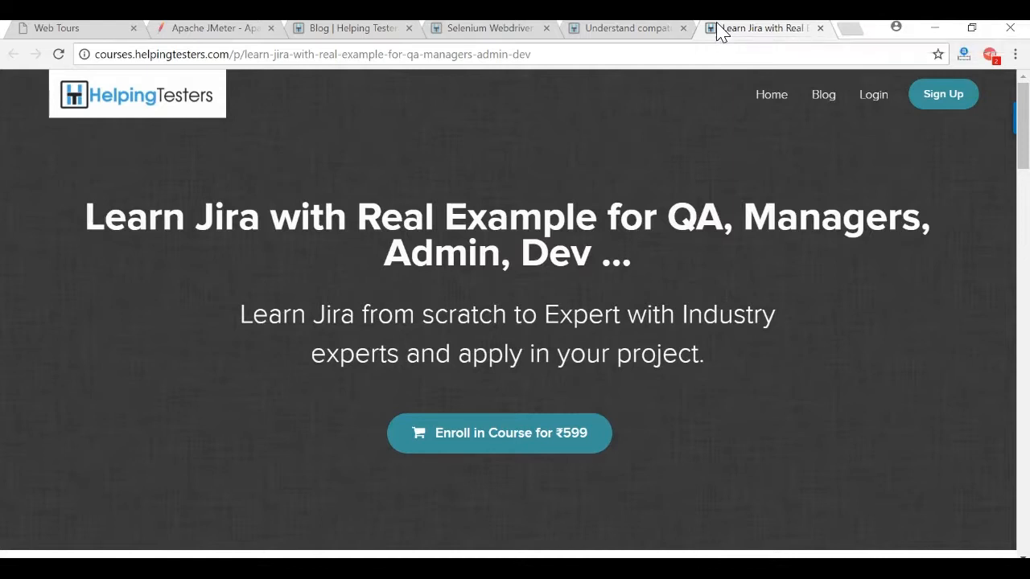
# Close the article, both course pages and the Helping Testers blog, leaving the Apache JMeter website open
pyautogui.click(683, 29)
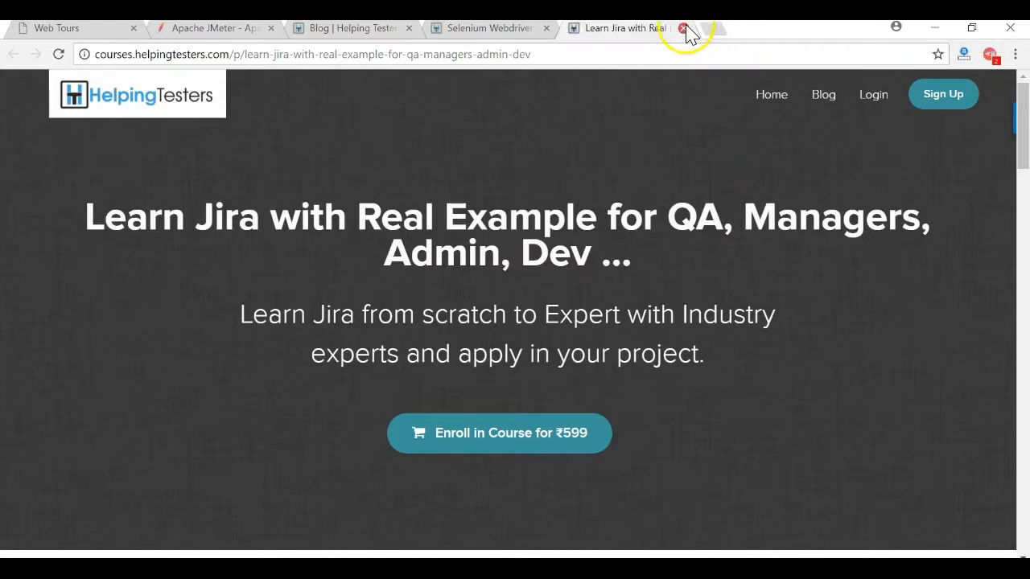
pyautogui.click(683, 29)
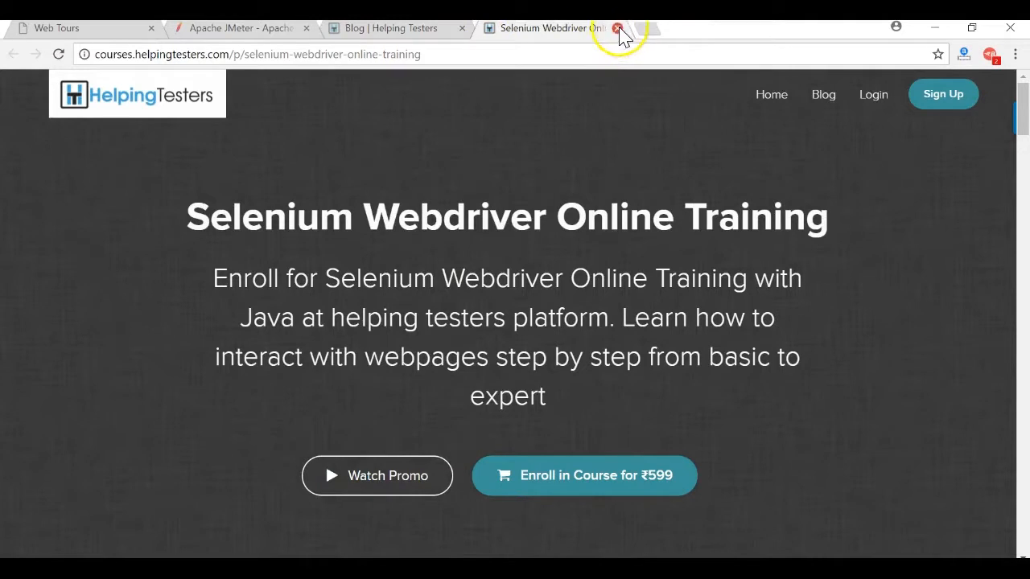
pyautogui.click(617, 29)
pyautogui.moveTo(547, 151)
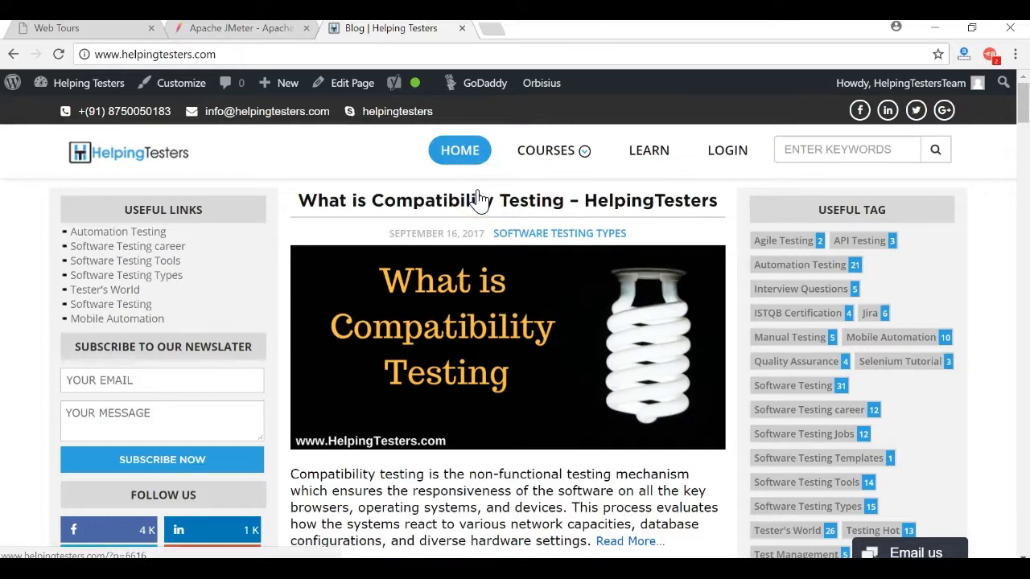
pyautogui.click(462, 29)
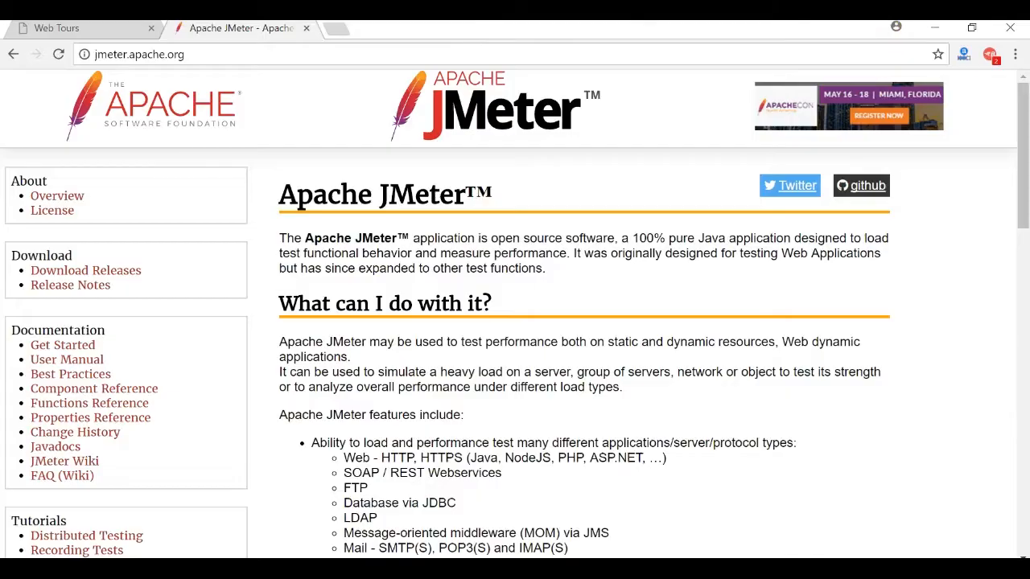
# Switch to JMeter and add a Thread Group to the Test Plan
pyautogui.click(934, 29)
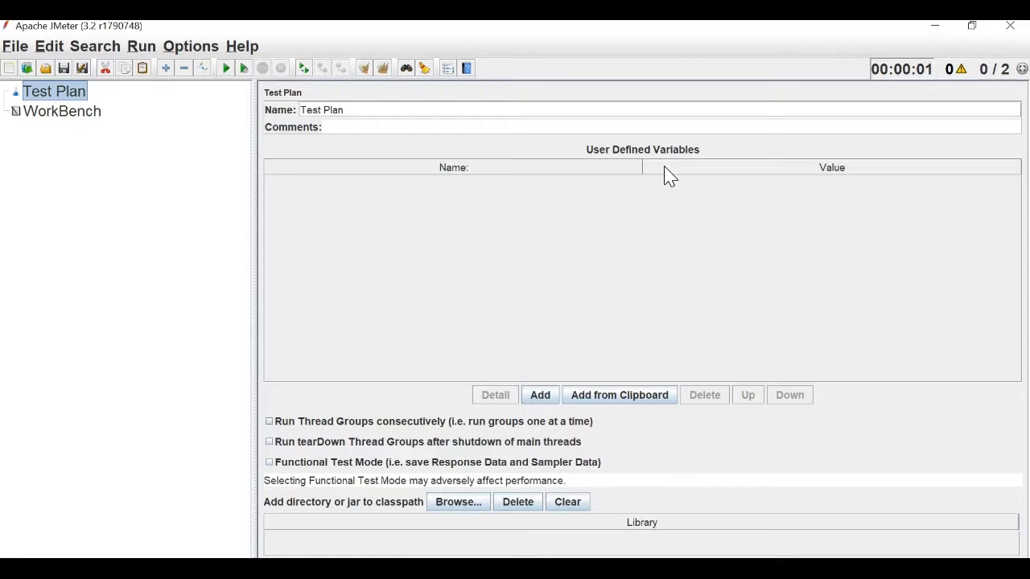
pyautogui.rightClick(46, 94)
pyautogui.moveTo(78, 102)
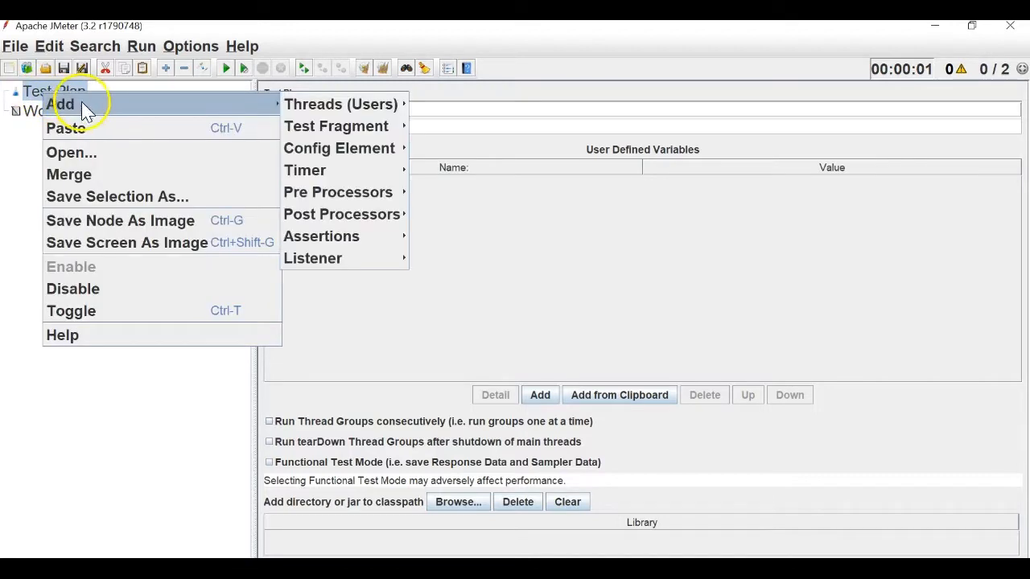
pyautogui.moveTo(379, 104)
pyautogui.click(454, 104)
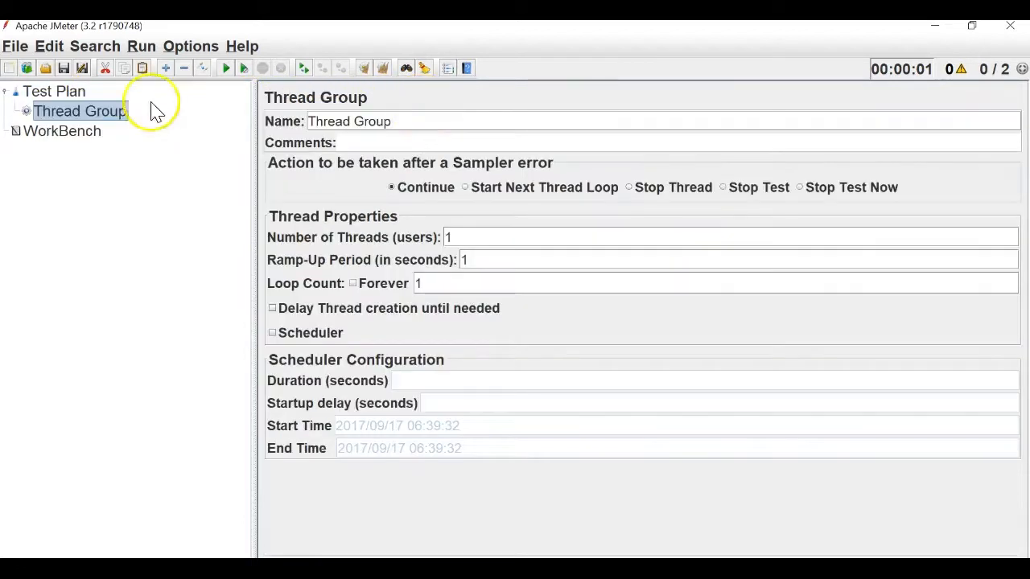
# Add two HTTP Request samplers to the Thread Group
pyautogui.rightClick(85, 114)
pyautogui.moveTo(112, 124)
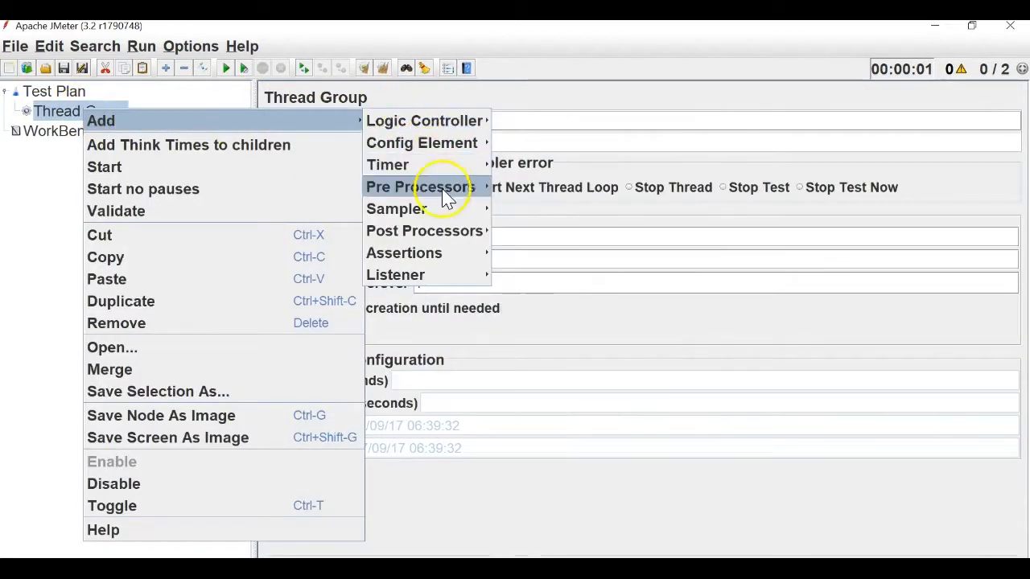
pyautogui.moveTo(459, 208)
pyautogui.click(545, 276)
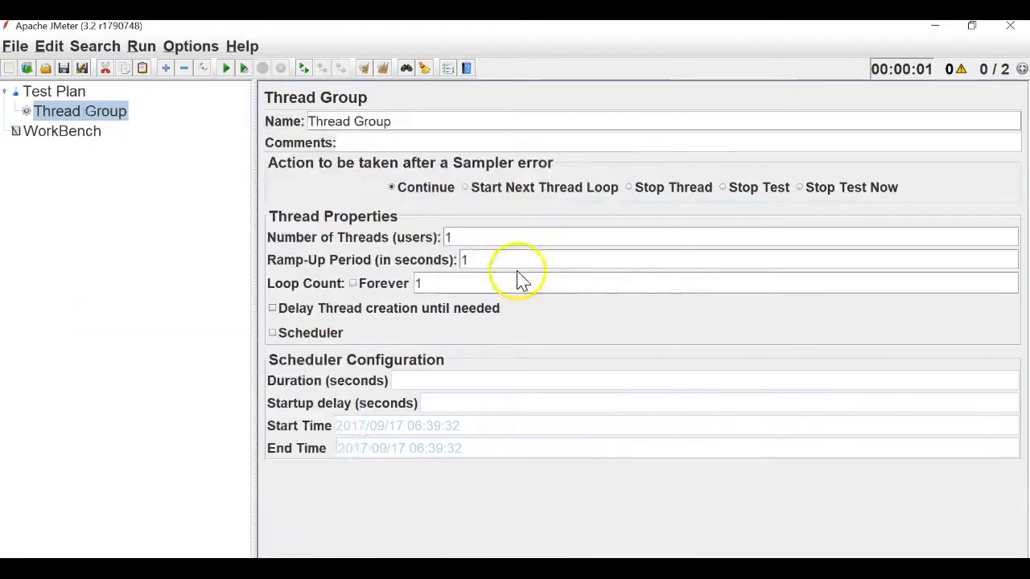
pyautogui.rightClick(80, 113)
pyautogui.moveTo(362, 125)
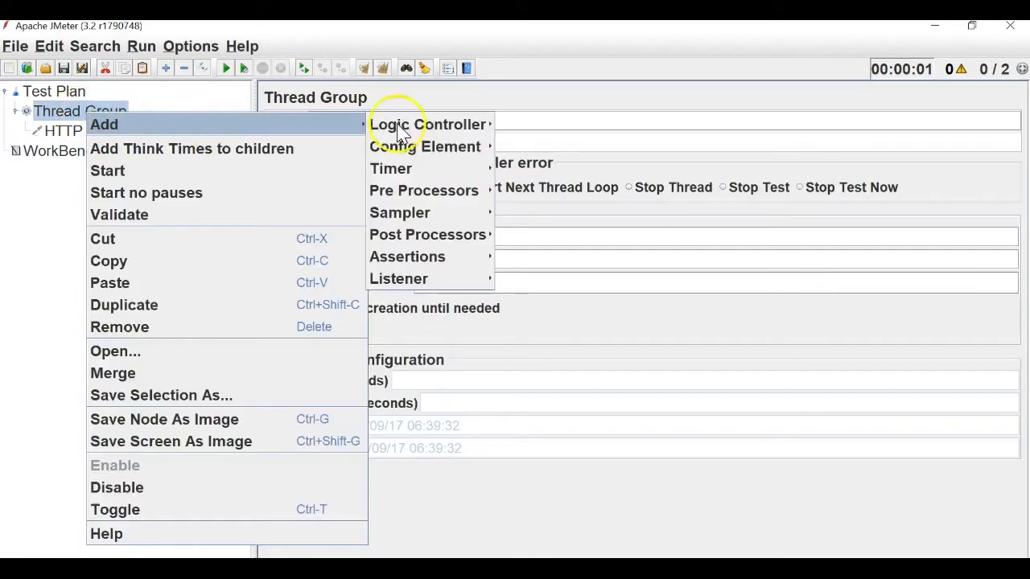
pyautogui.moveTo(455, 211)
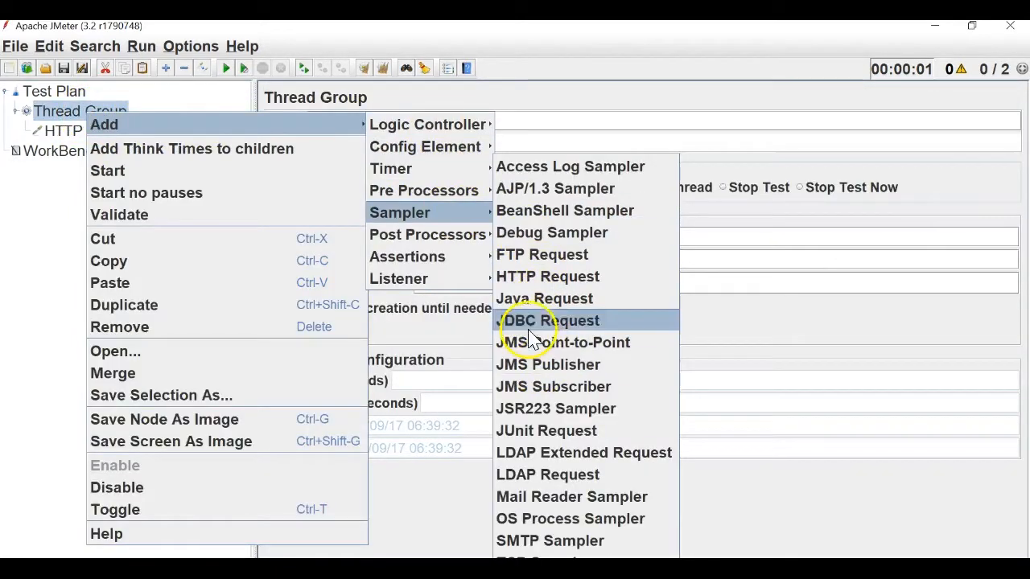
pyautogui.click(534, 276)
# Switch to the browser, find the helpingtesters website in a new tab, and copy its address for use in JMeter
pyautogui.click(483, 568)
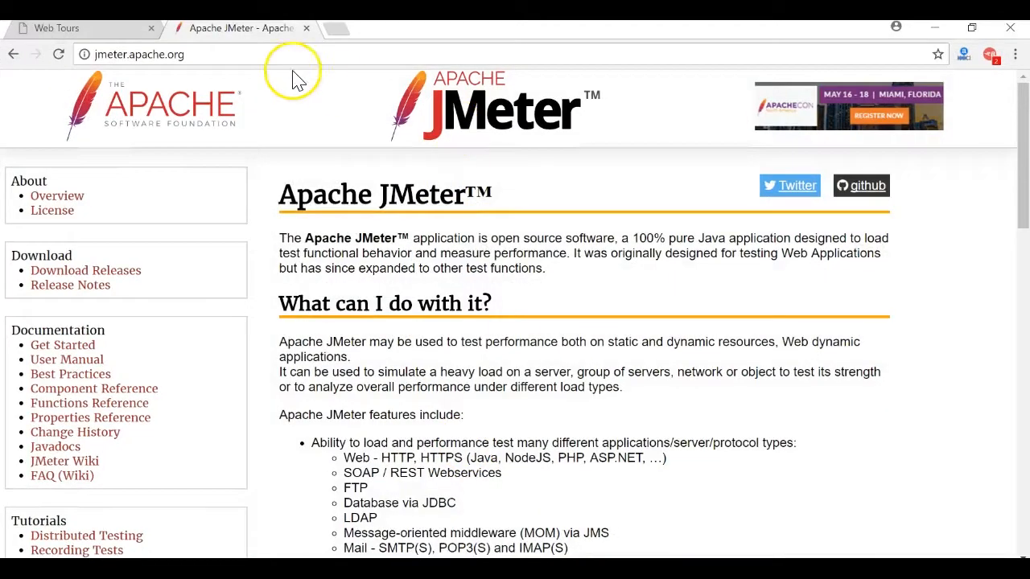
pyautogui.click(284, 53)
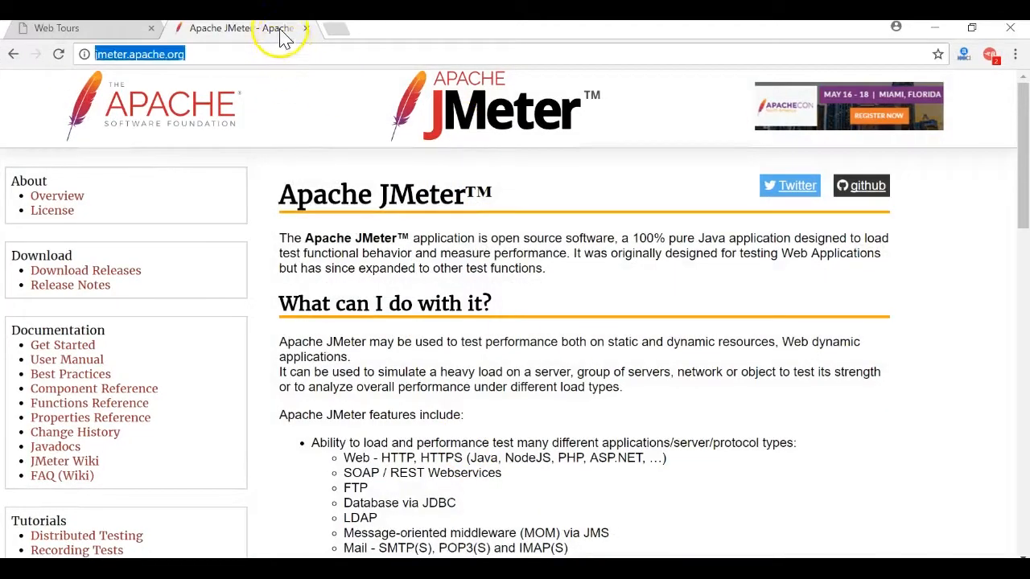
pyautogui.click(338, 32)
pyautogui.write('h')
pyautogui.press('Return')
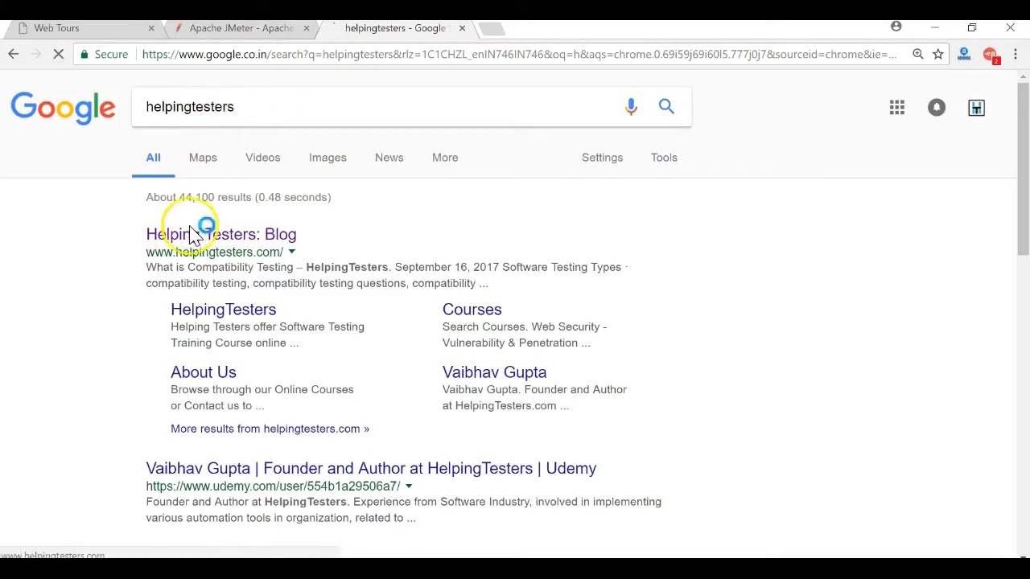
pyautogui.click(234, 55)
pyautogui.hotkey('ctrl', 'c')
pyautogui.hotkey('alt', 'Tab')
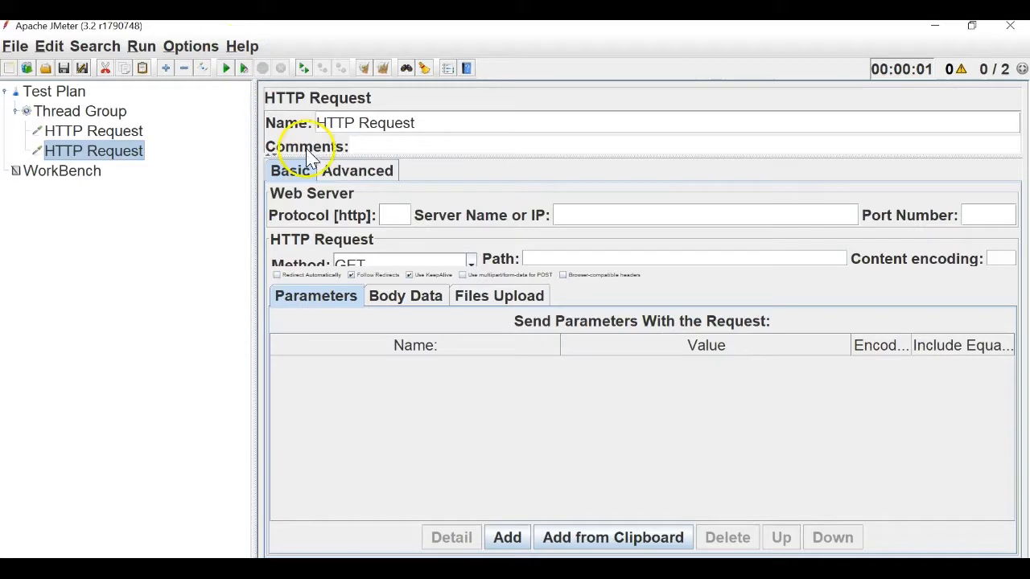
pyautogui.click(121, 131)
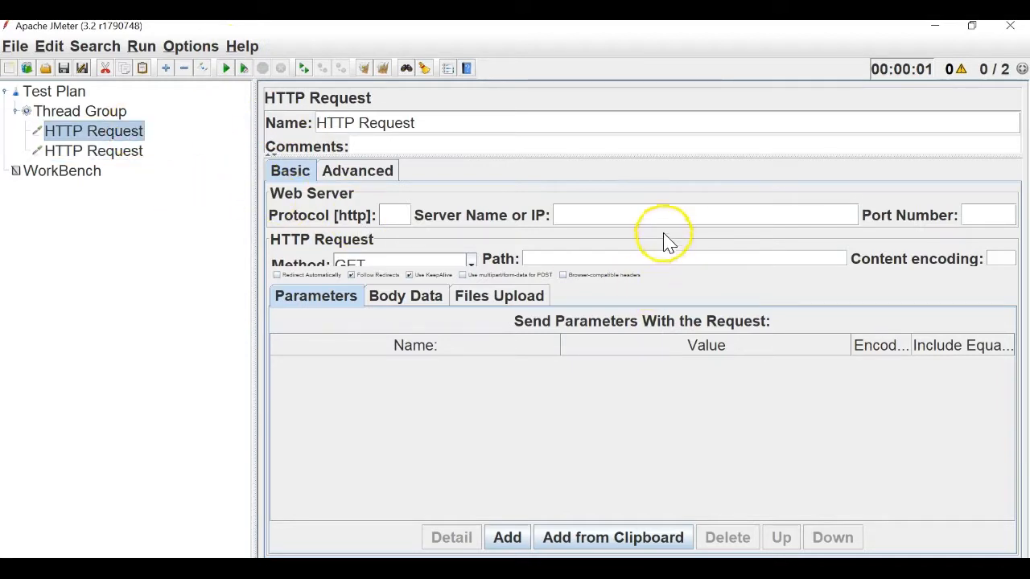
pyautogui.click(657, 211)
pyautogui.hotkey('ctrl', 'v')
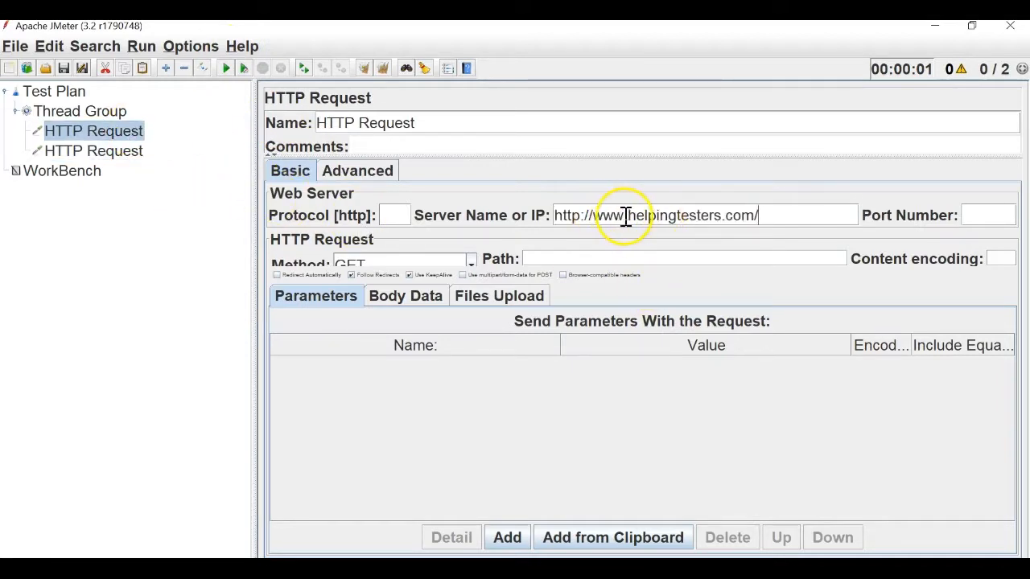
pyautogui.moveTo(630, 218); pyautogui.dragTo(478, 214)
pyautogui.press('BackSpace')
pyautogui.click(717, 218)
pyautogui.press('BackSpace')
# Set the second HTTP request's server name to helpingtesters.com, using the copied address without its prefix and trailing slash
pyautogui.click(128, 151)
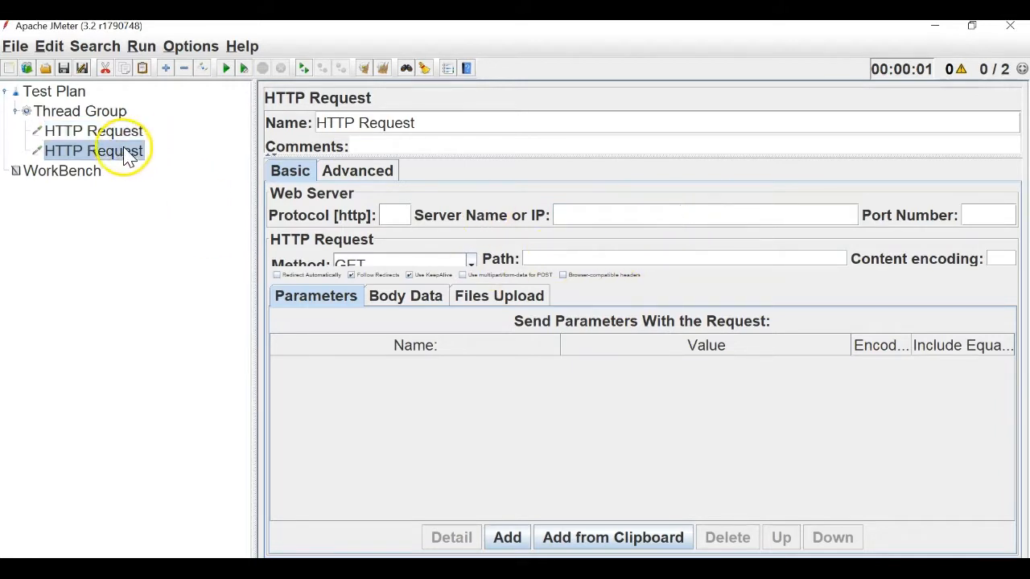
pyautogui.click(570, 216)
pyautogui.hotkey('ctrl', 'v')
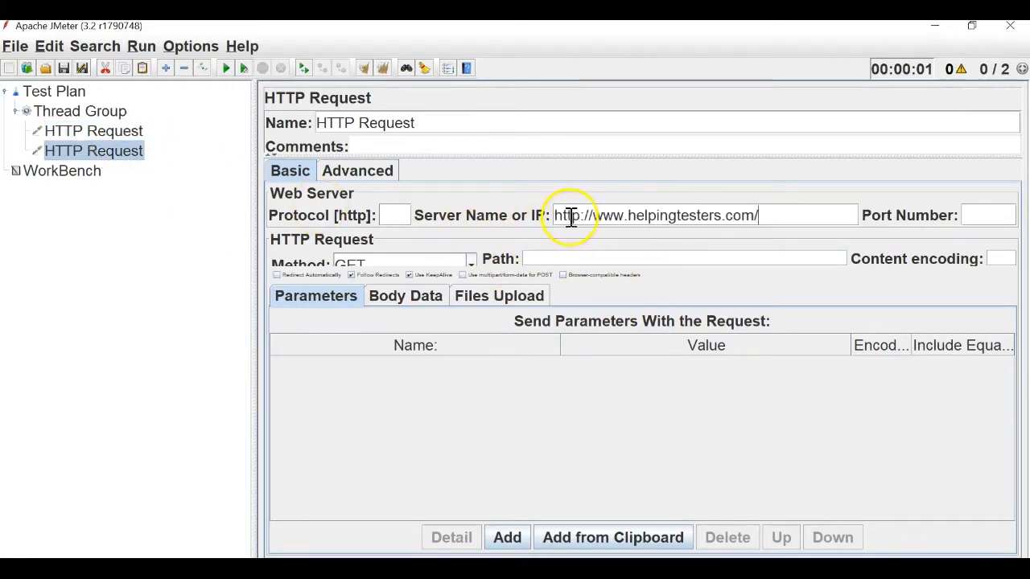
pyautogui.moveTo(621, 214); pyautogui.dragTo(527, 228)
pyautogui.press('BackSpace')
pyautogui.click(713, 222)
pyautogui.press('BackSpace')
# Rename the first HTTP request as Request 1
pyautogui.click(125, 133)
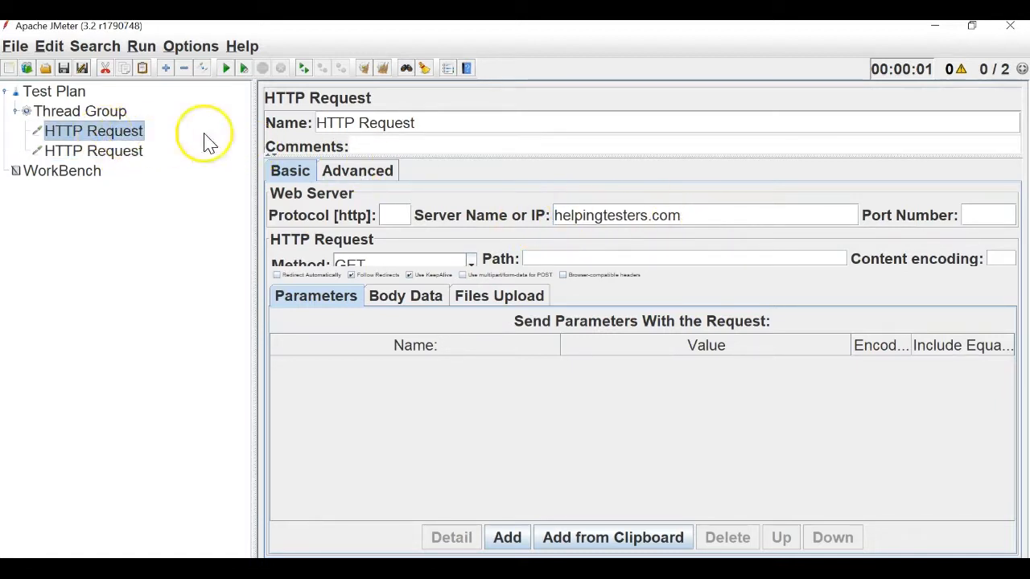
pyautogui.moveTo(357, 122); pyautogui.dragTo(265, 126)
pyautogui.press('BackSpace')
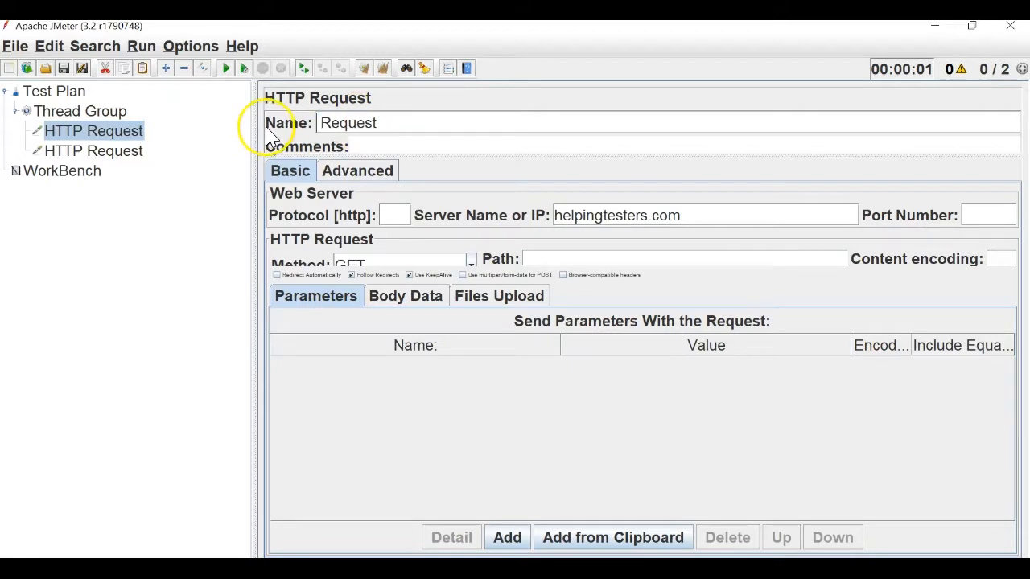
pyautogui.click(415, 126)
pyautogui.write('1')
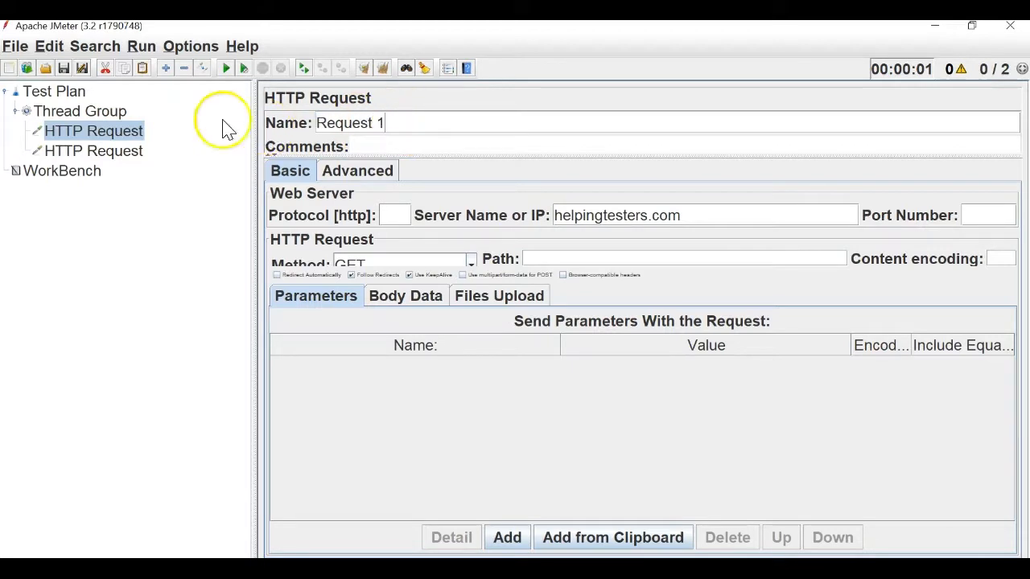
# Rename the second HTTP request as Request 2
pyautogui.click(110, 153)
pyautogui.moveTo(358, 122); pyautogui.dragTo(242, 126)
pyautogui.press('BackSpace')
pyautogui.click(419, 122)
pyautogui.write('2')
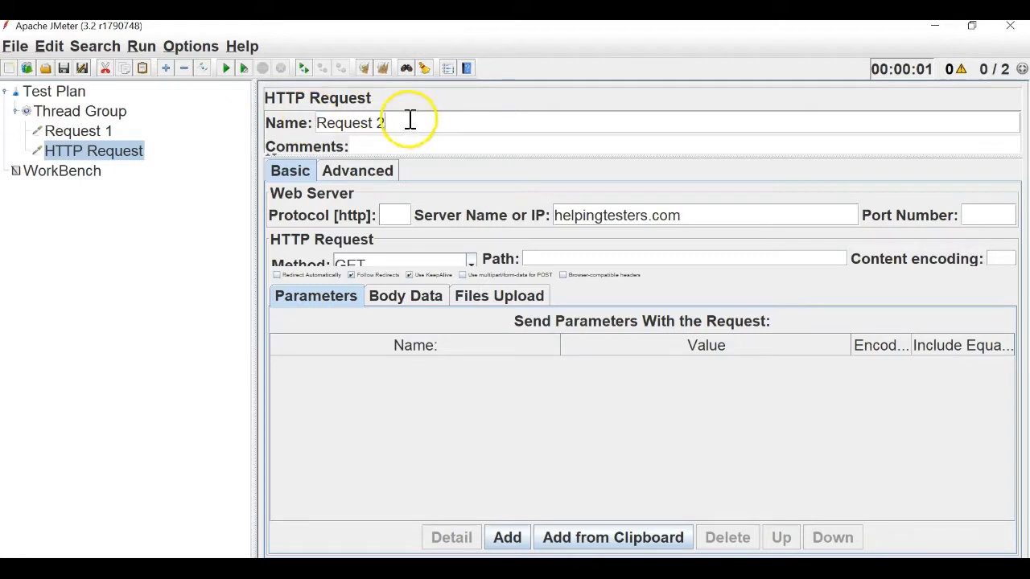
# Add a View Results Tree listener to the Thread Group
pyautogui.click(117, 116)
pyautogui.rightClick(119, 122)
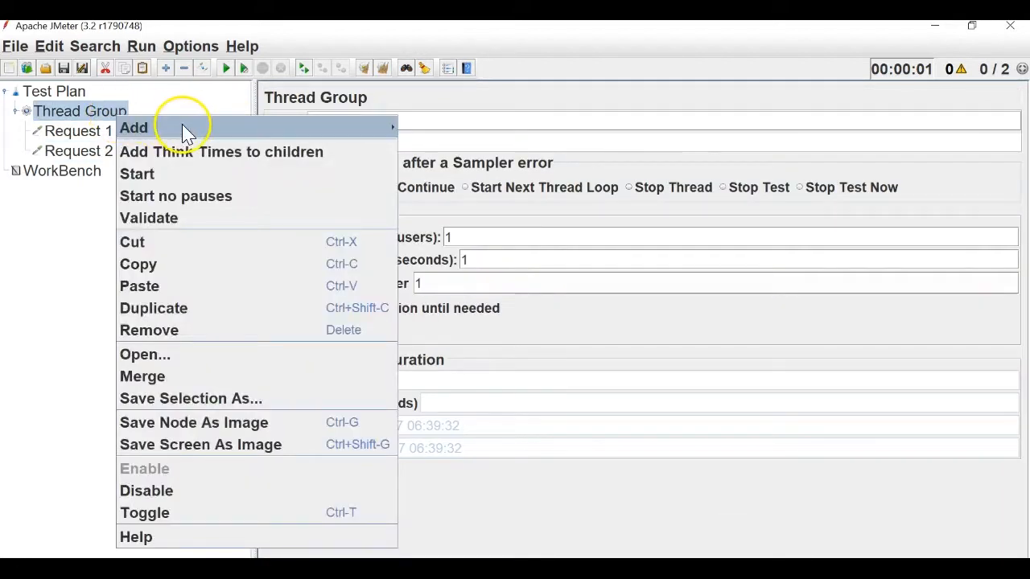
pyautogui.moveTo(375, 126)
pyautogui.moveTo(467, 282)
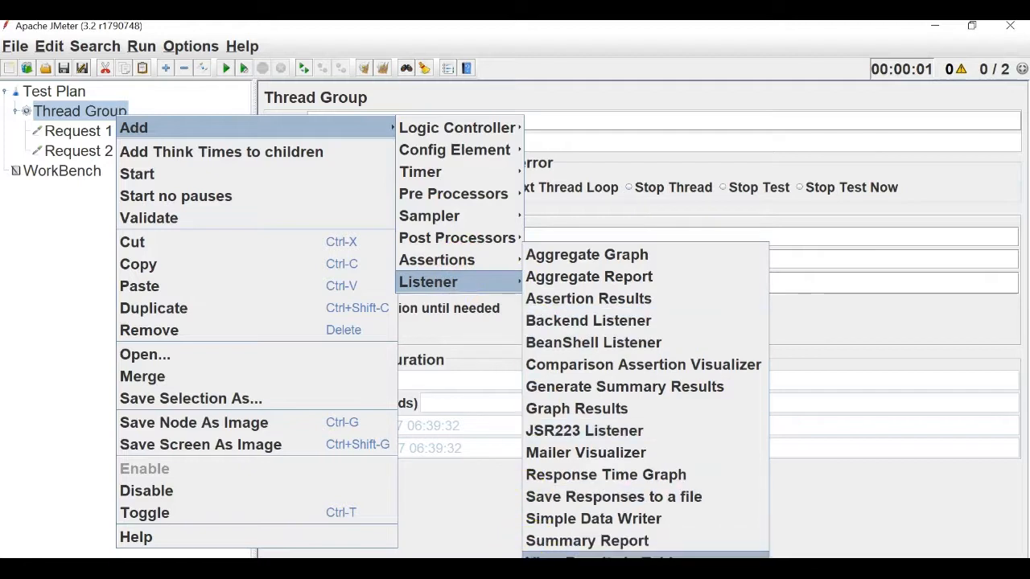
pyautogui.click(595, 557)
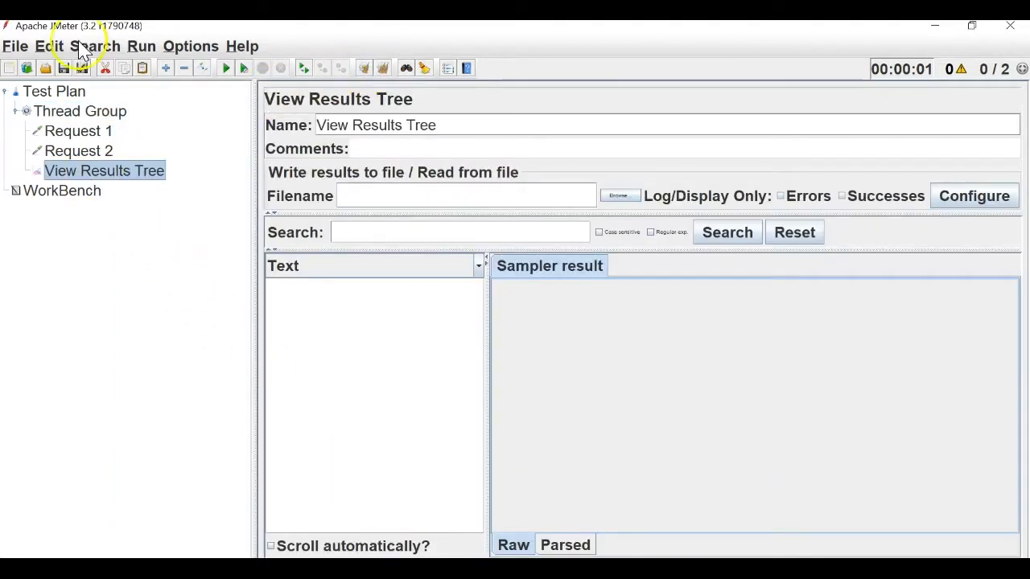
# Start saving the test plan and browse to the 8- Timers folder inside JMeter Videos on the Desktop
pyautogui.click(16, 46)
pyautogui.click(20, 206)
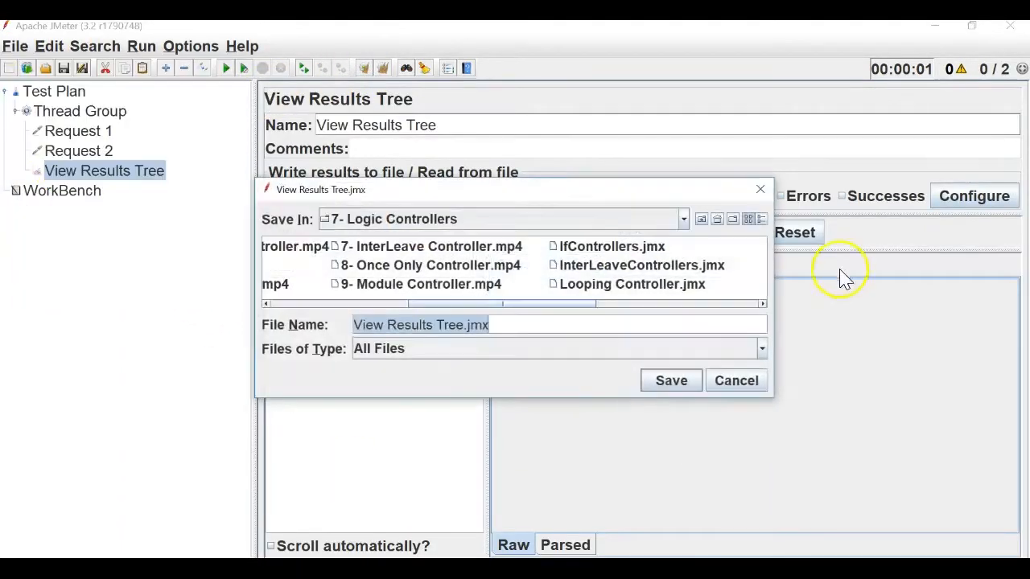
pyautogui.click(716, 220)
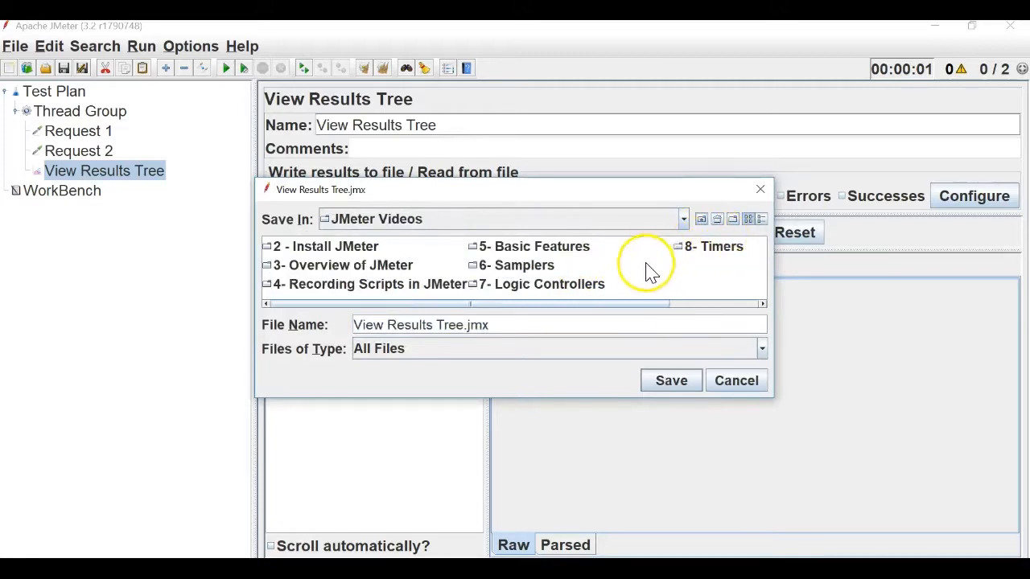
pyautogui.click(717, 220)
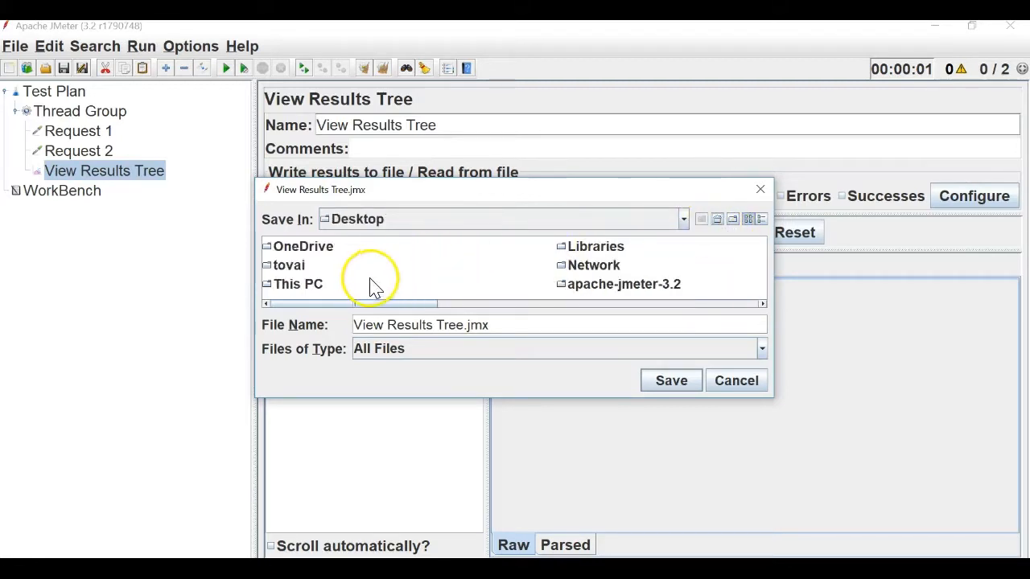
pyautogui.click(627, 286)
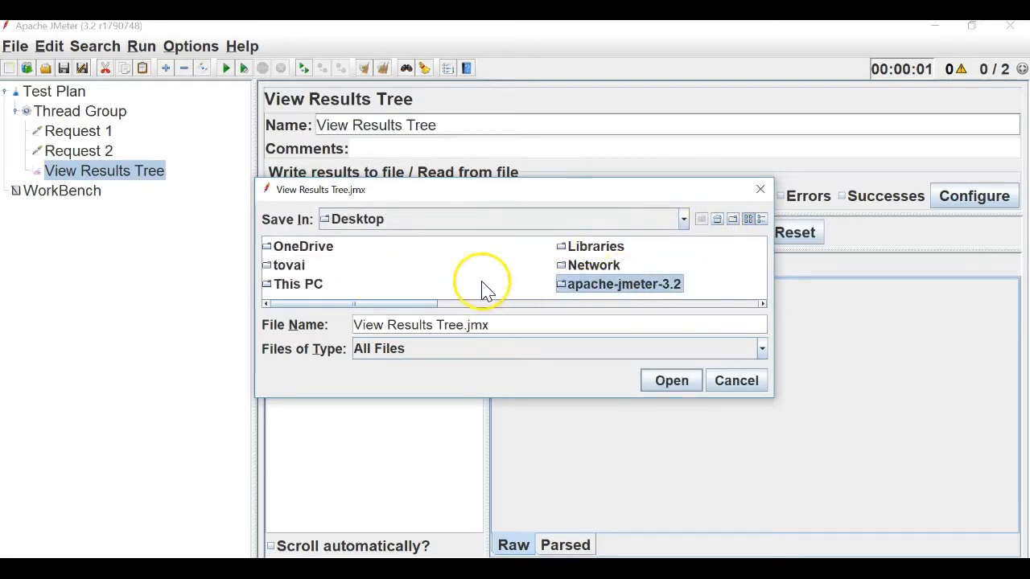
pyautogui.press('Down')
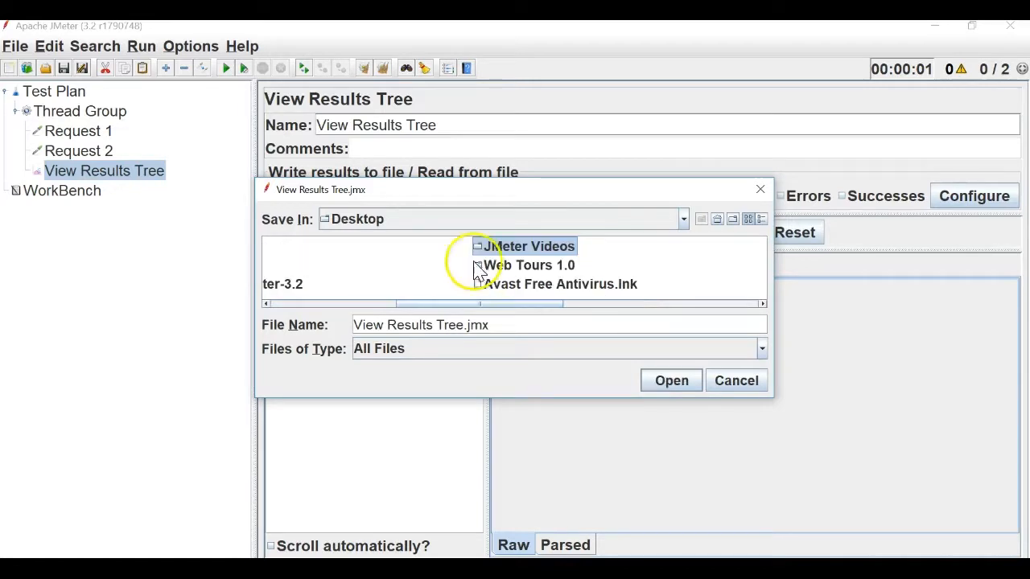
pyautogui.doubleClick(487, 249)
pyautogui.doubleClick(702, 249)
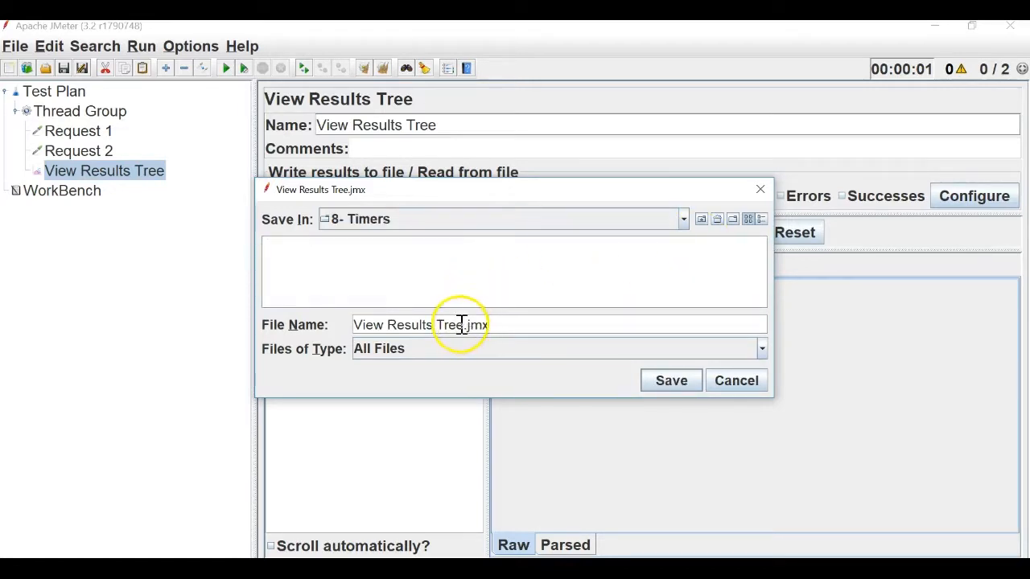
# Save the test plan there as ConstantTimers.jmx
pyautogui.moveTo(465, 324); pyautogui.dragTo(334, 326)
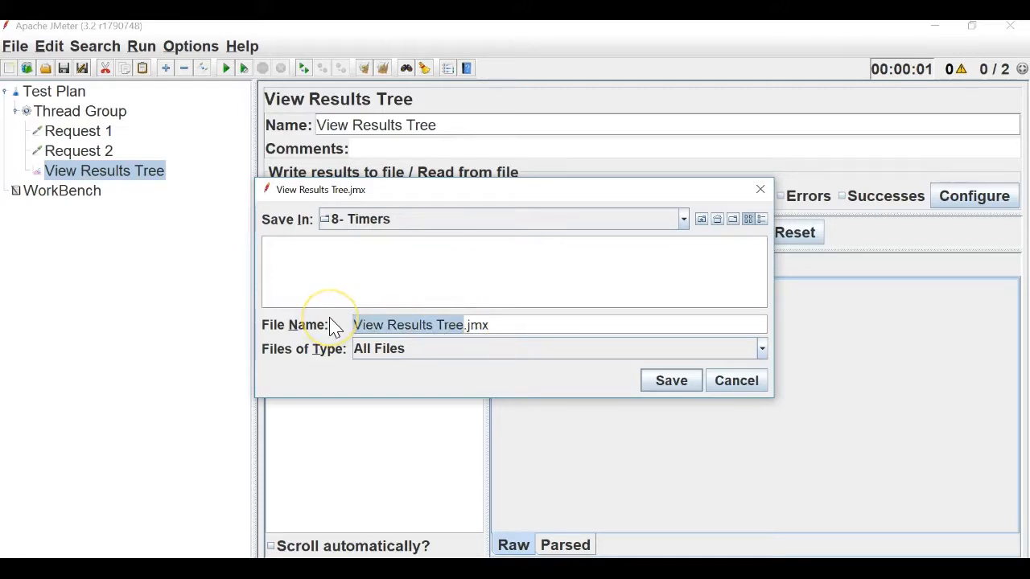
pyautogui.write('Constant')
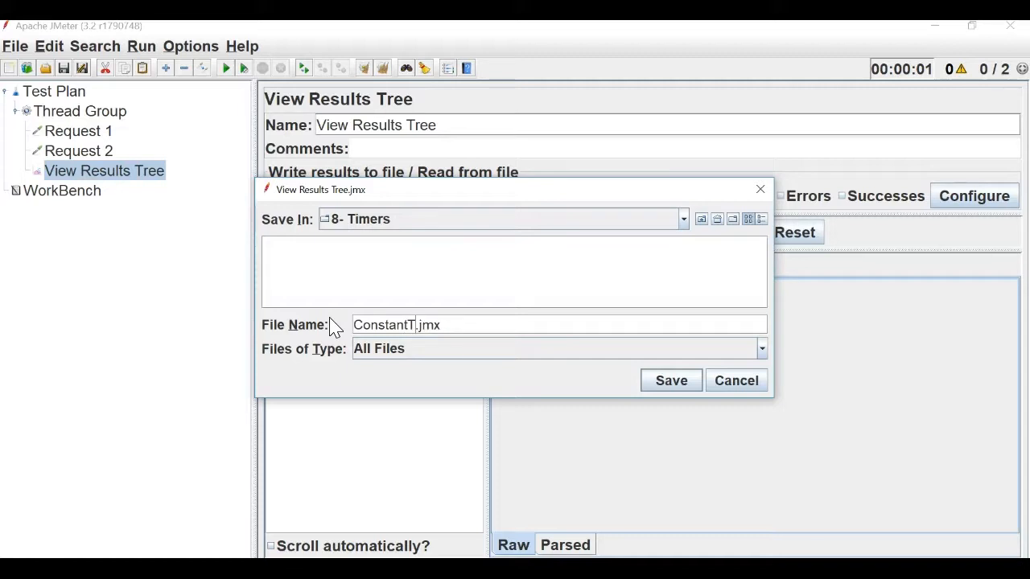
pyautogui.write('s')
pyautogui.press('Return')
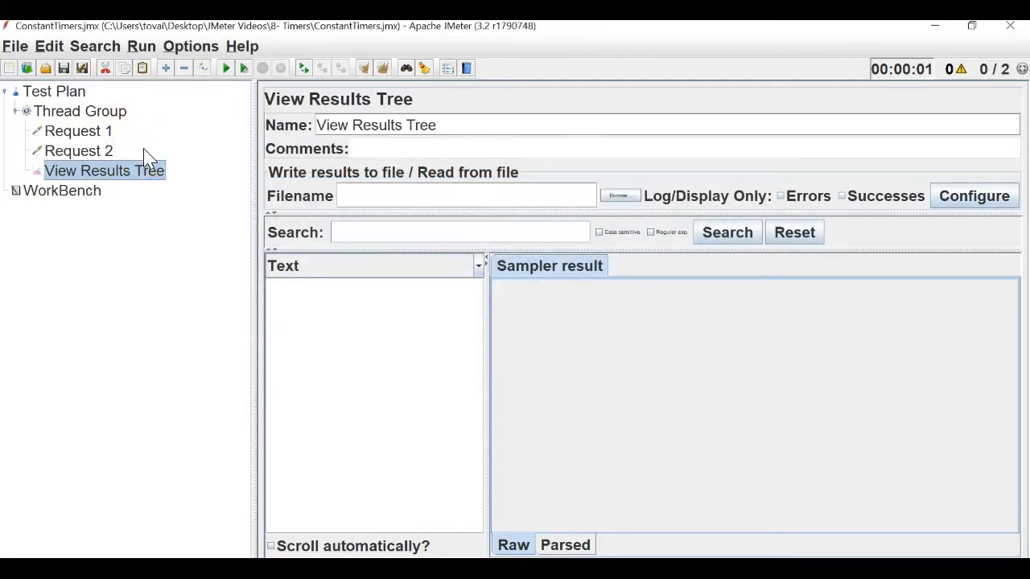
# Examine which element types can be added to the Test Plan and which to the Thread Group, including the logic controllers
pyautogui.doubleClick(29, 111)
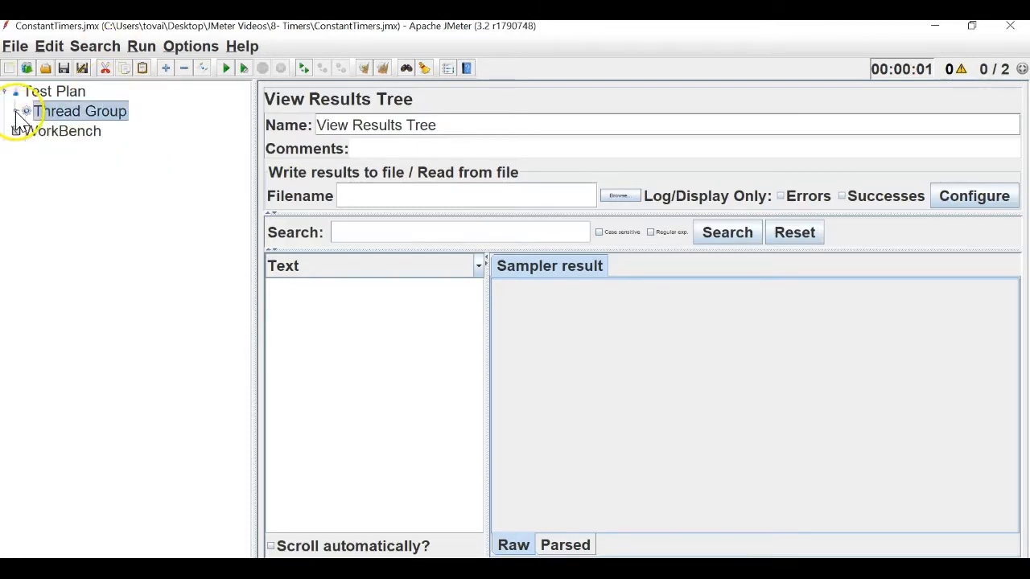
pyautogui.click(51, 91)
pyautogui.rightClick(78, 91)
pyautogui.moveTo(103, 101)
pyautogui.moveTo(385, 103)
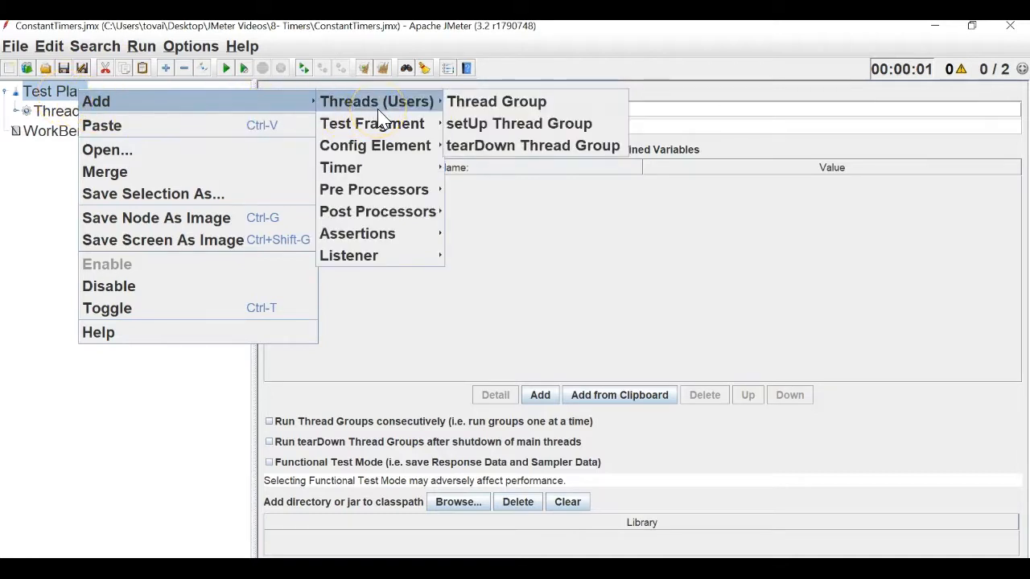
pyautogui.click(378, 150)
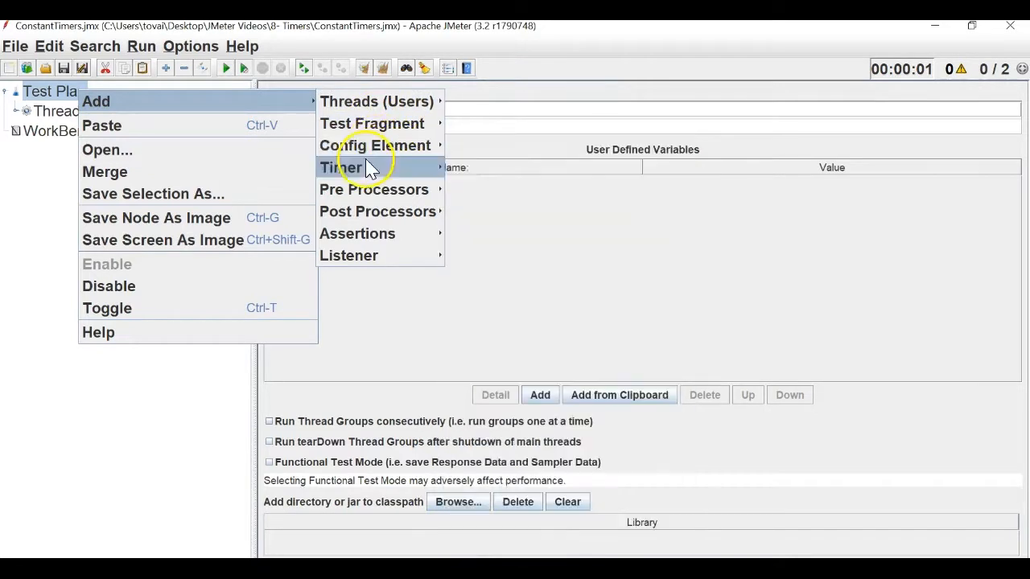
pyautogui.moveTo(372, 204)
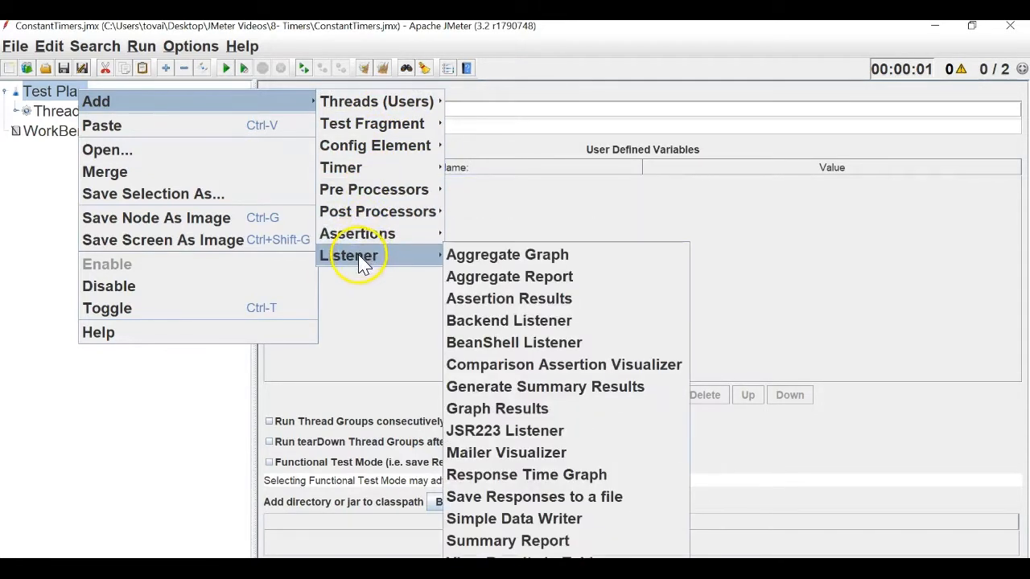
pyautogui.click(56, 114)
pyautogui.rightClick(53, 117)
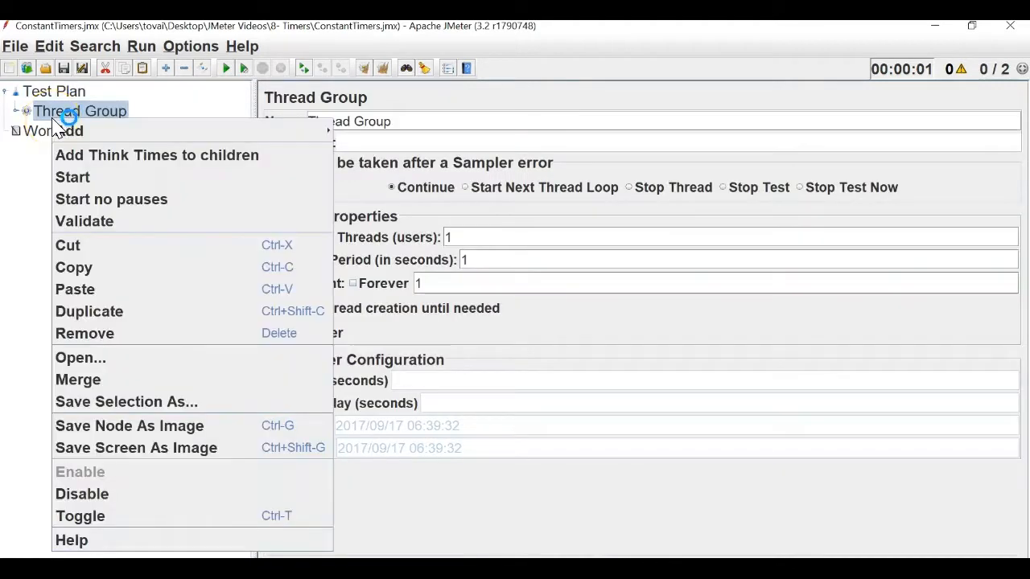
pyautogui.click(128, 128)
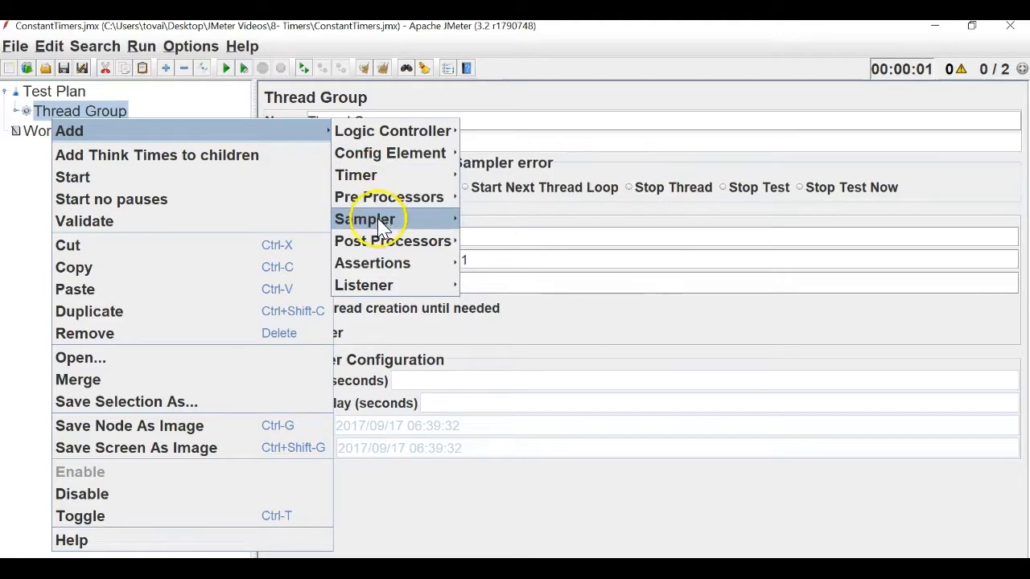
pyautogui.moveTo(383, 137)
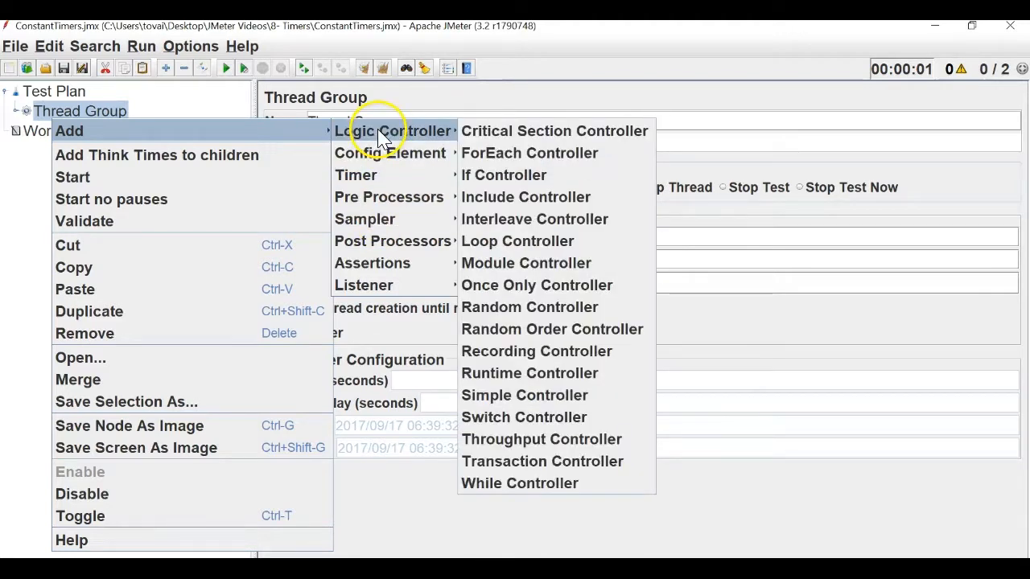
# Review the listeners, assertions and timers available at Test Plan level and compare them with the Thread Group and its children
pyautogui.click(51, 90)
pyautogui.rightClick(80, 91)
pyautogui.click(120, 104)
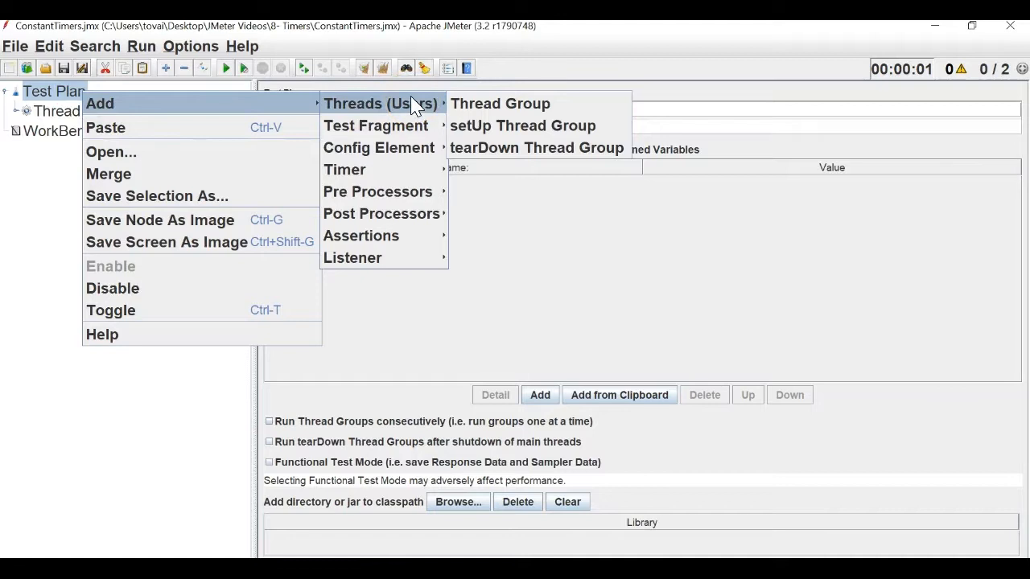
pyautogui.moveTo(434, 261)
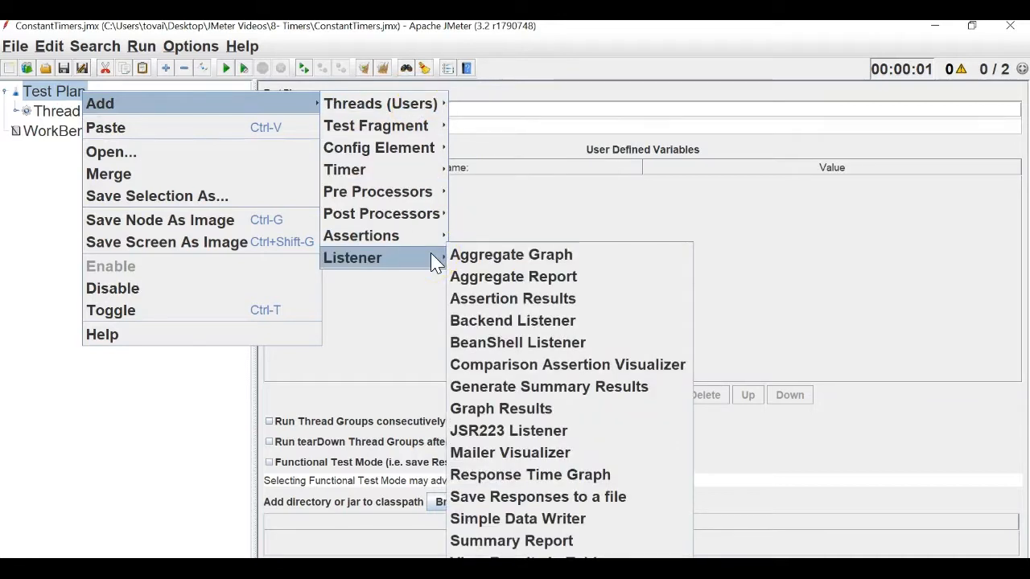
pyautogui.moveTo(430, 242)
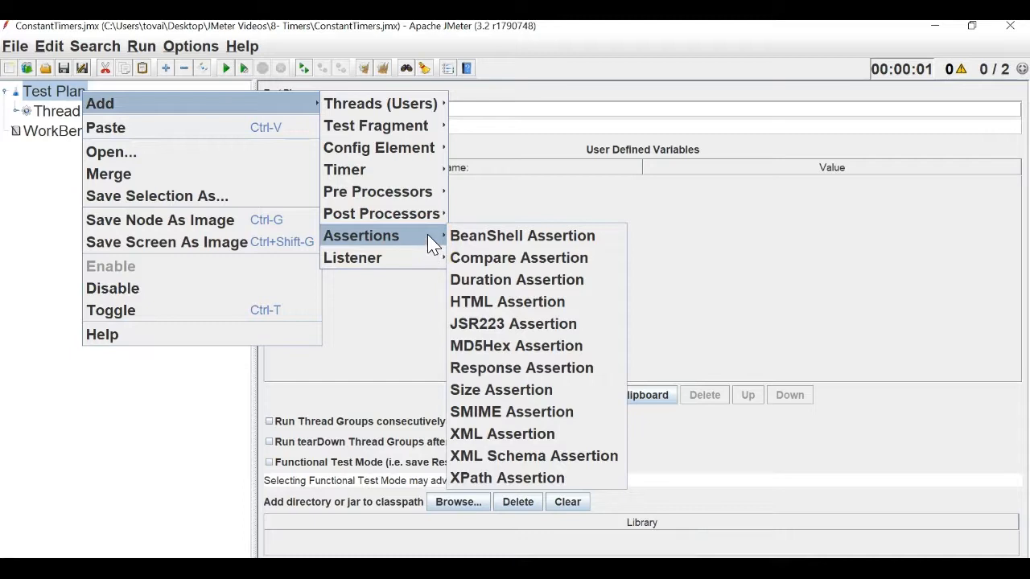
pyautogui.moveTo(384, 256)
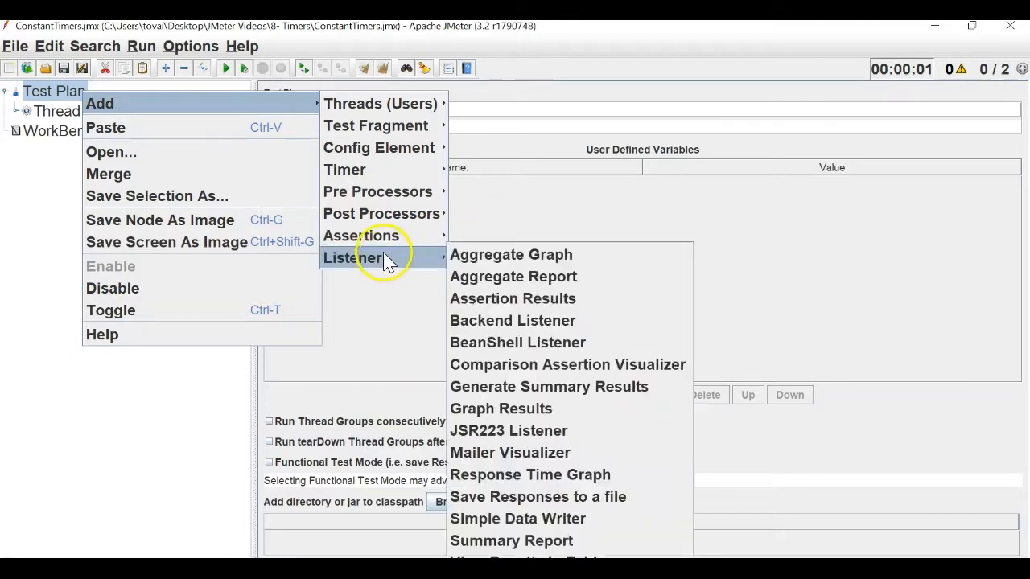
pyautogui.moveTo(377, 173)
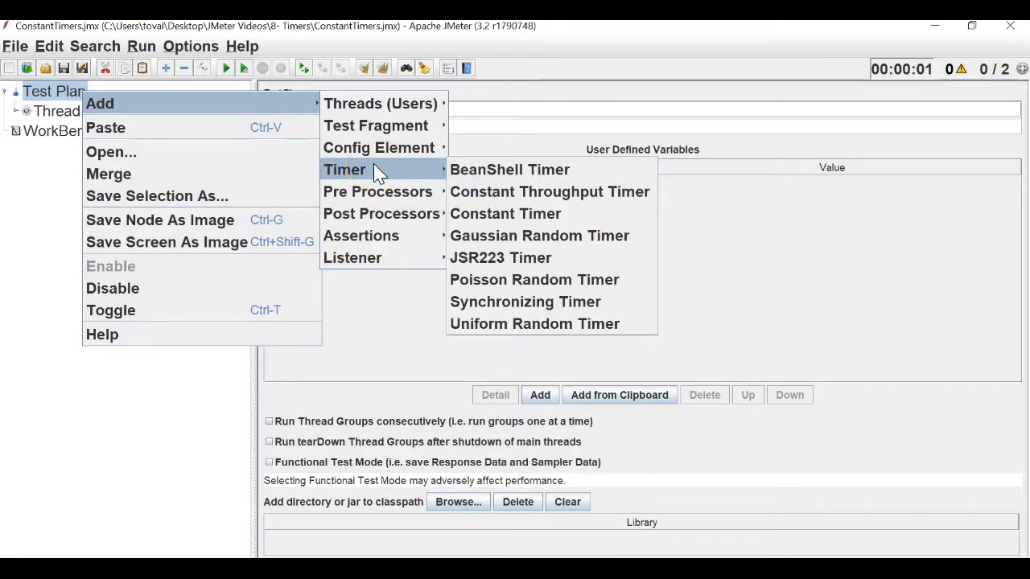
pyautogui.click(48, 113)
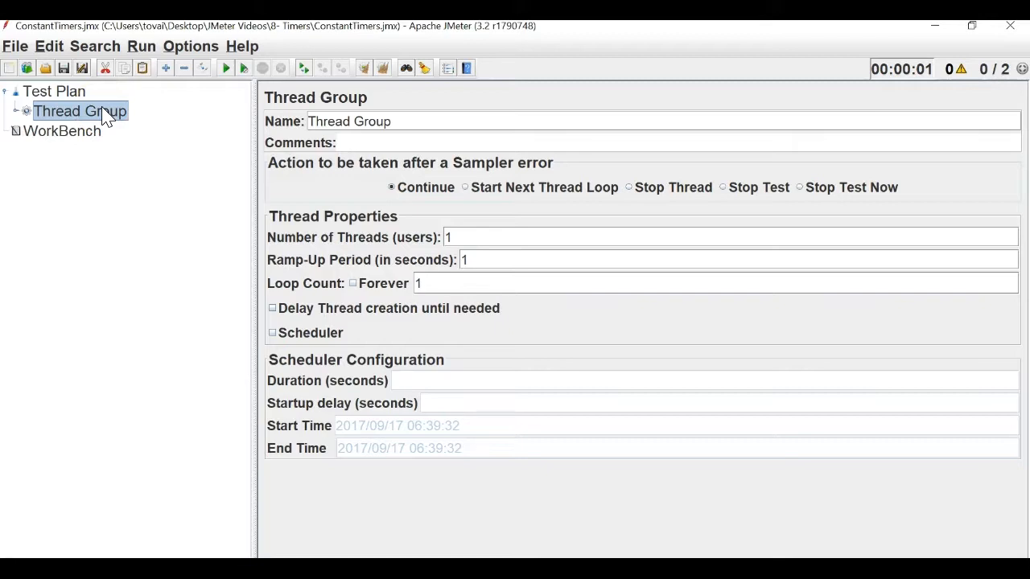
pyautogui.click(52, 93)
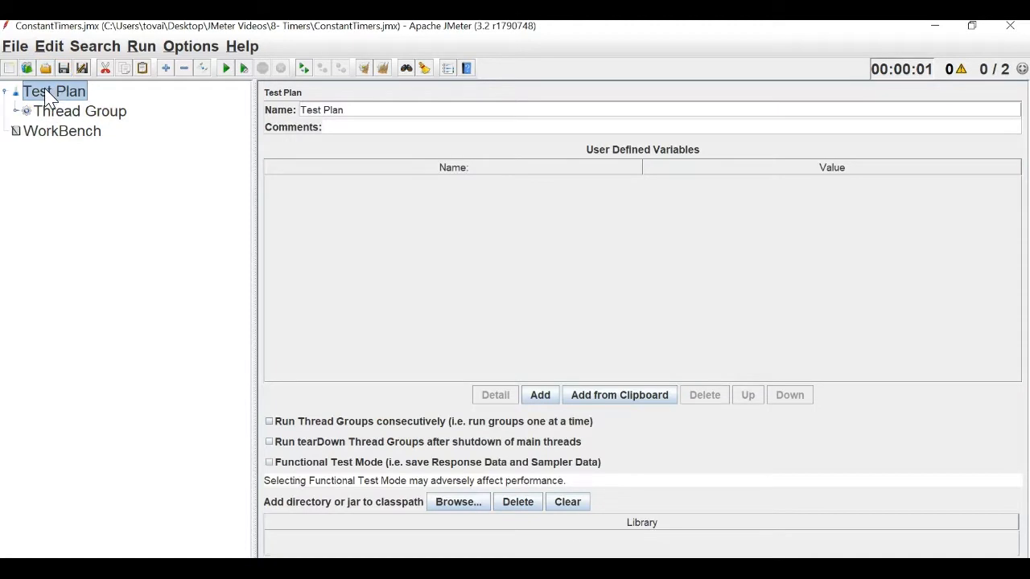
pyautogui.rightClick(61, 90)
pyautogui.moveTo(88, 98)
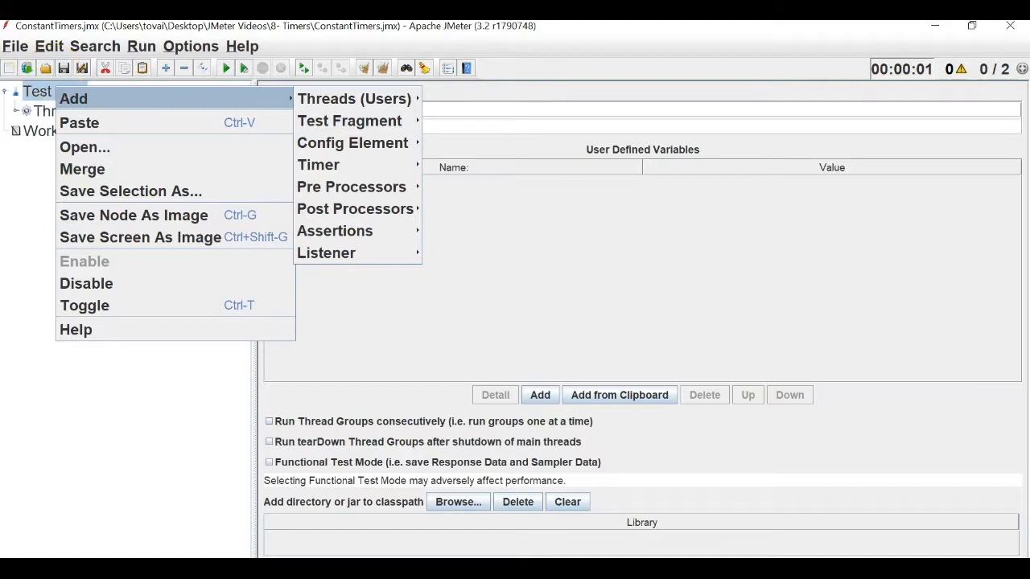
pyautogui.click(21, 108)
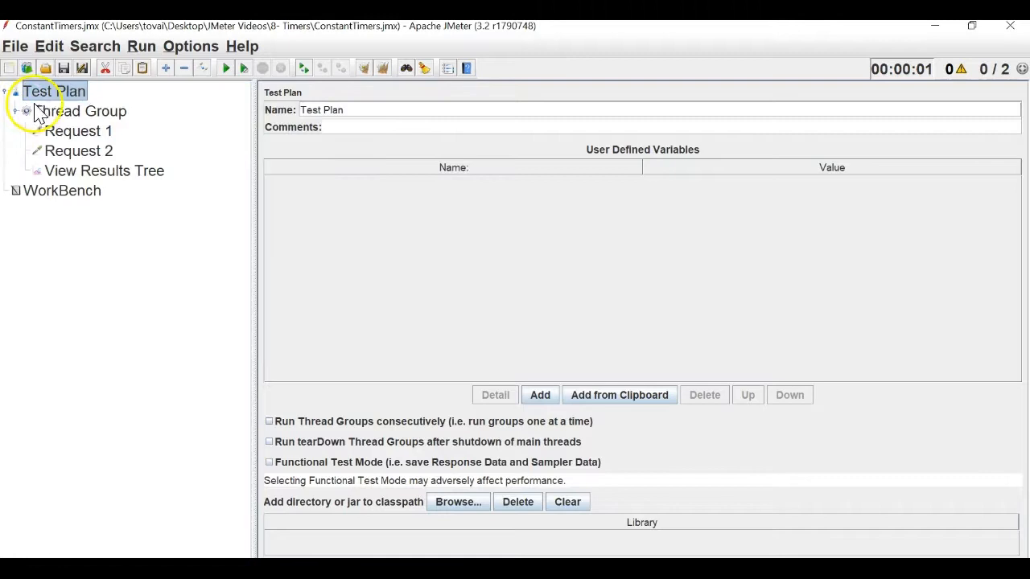
pyautogui.click(61, 112)
pyautogui.click(16, 111)
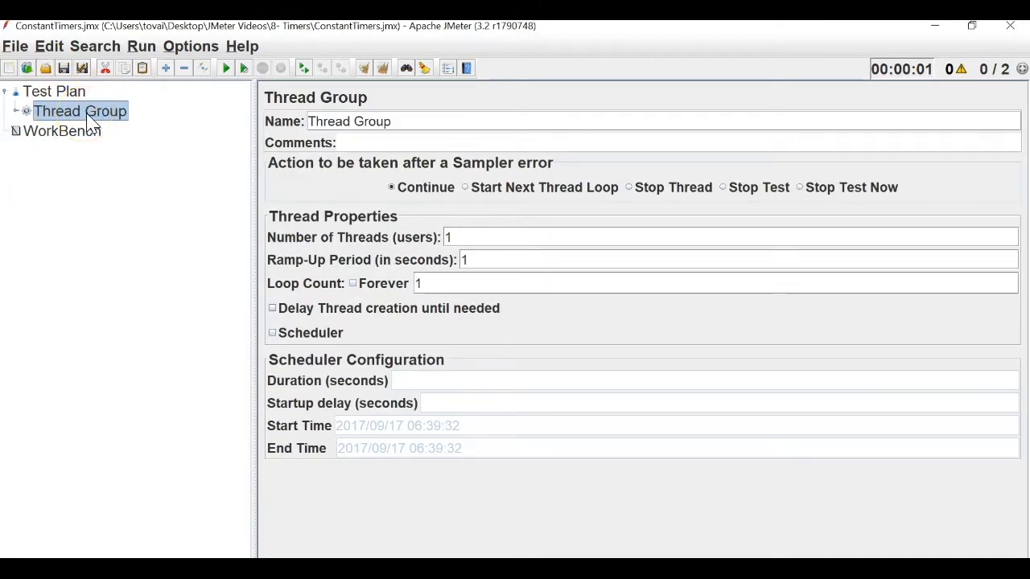
# Add a Constant Timer to the Test Plan and move it above the Thread Group
pyautogui.rightClick(40, 91)
pyautogui.moveTo(60, 107)
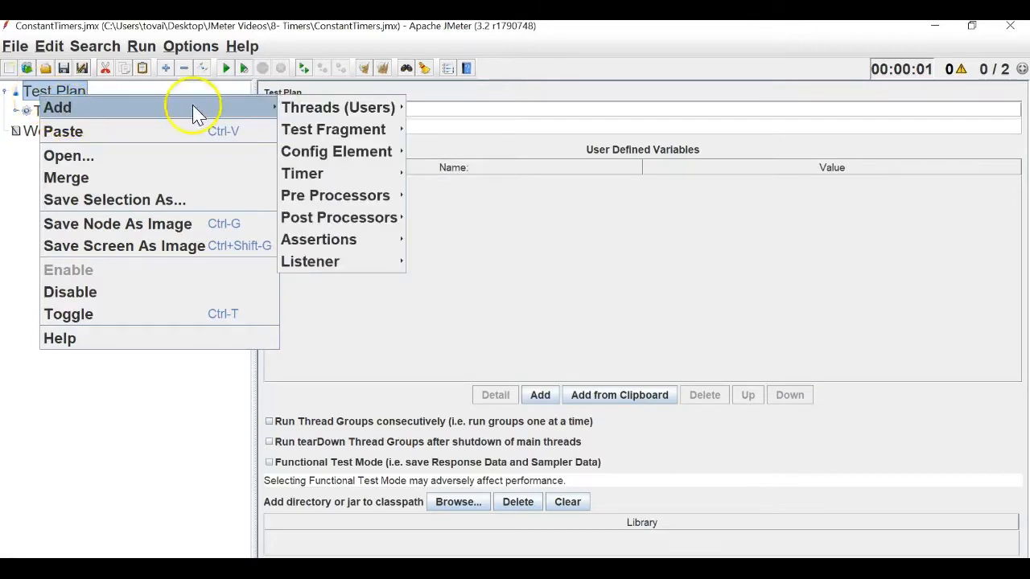
pyautogui.moveTo(326, 109)
pyautogui.moveTo(314, 173)
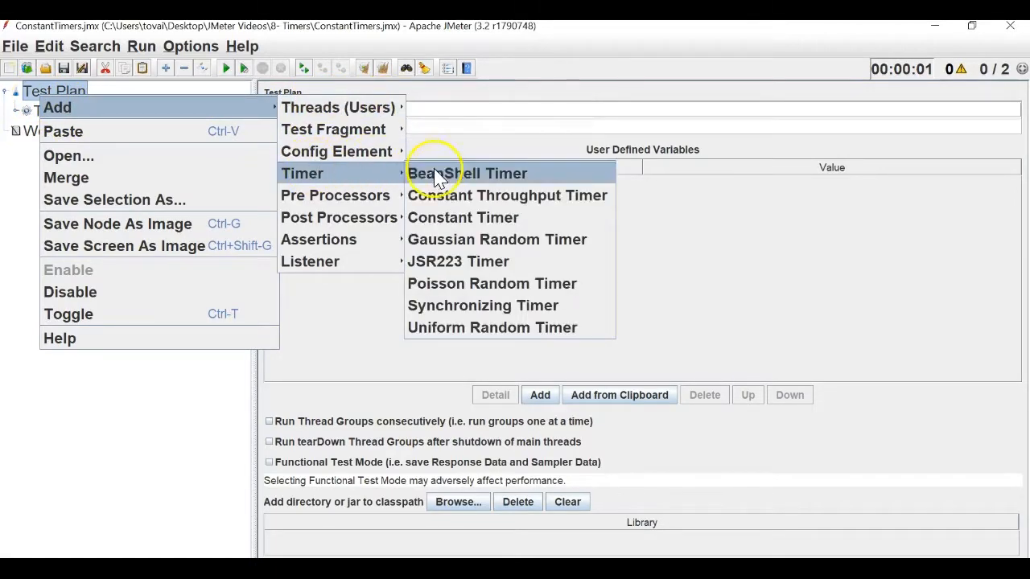
pyautogui.click(434, 216)
pyautogui.moveTo(80, 131); pyautogui.dragTo(60, 103)
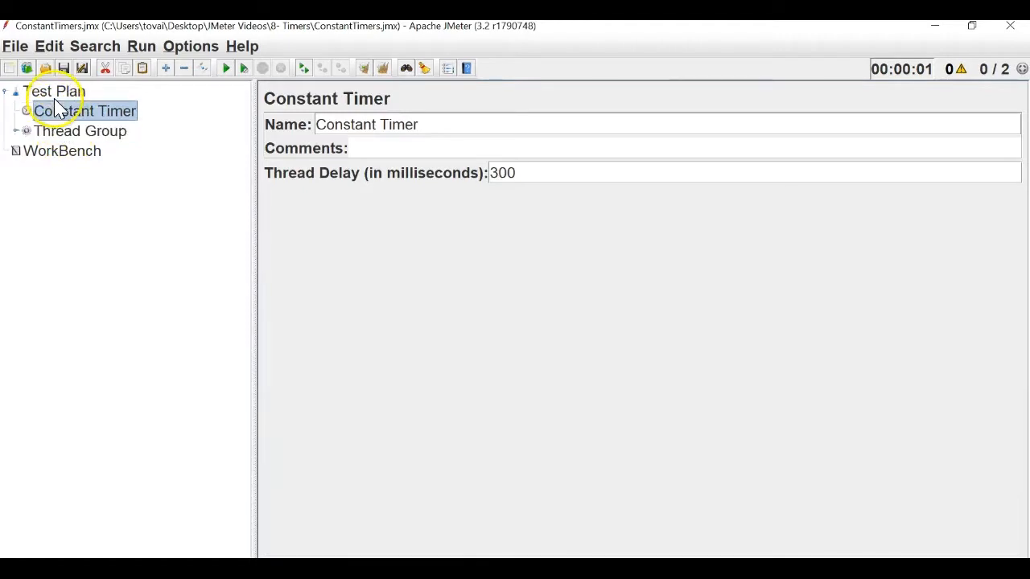
# Disable the Constant Timer under the Test Plan
pyautogui.click(535, 177)
pyautogui.rightClick(83, 113)
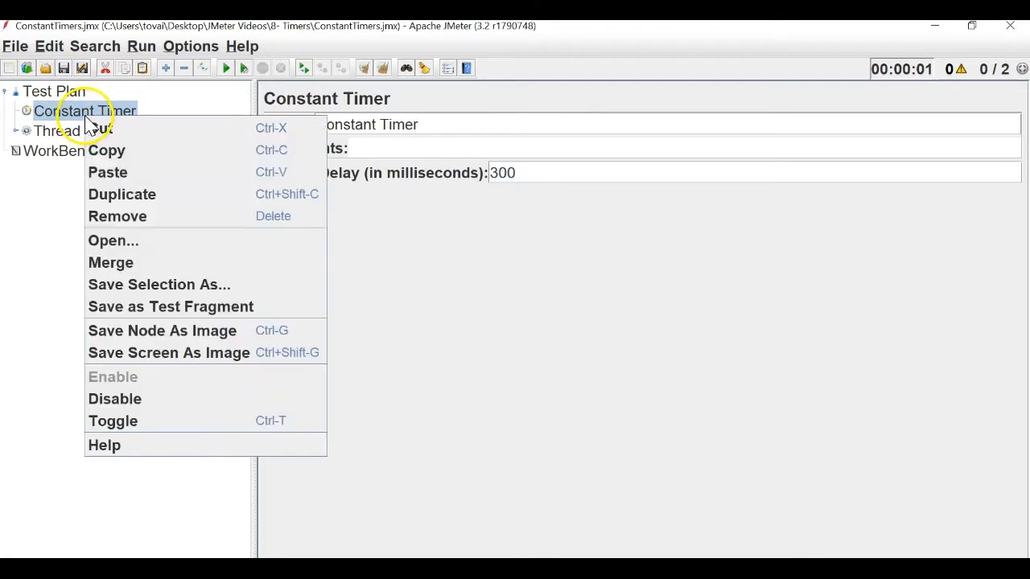
pyautogui.click(113, 399)
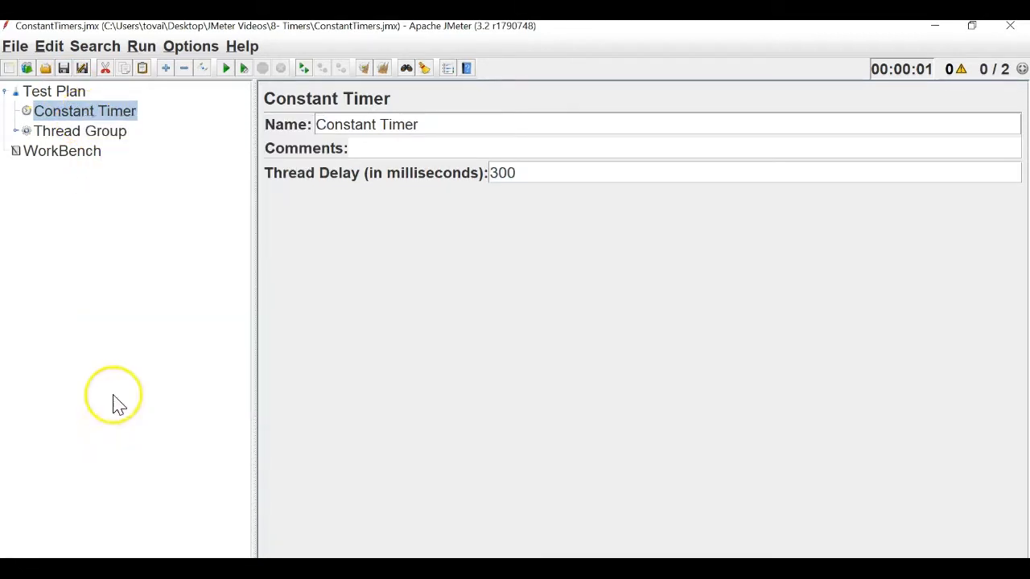
# Move the View Results Tree listener out of the Thread Group to the Test Plan level, directly below the collapsed Thread Group
pyautogui.click(17, 131)
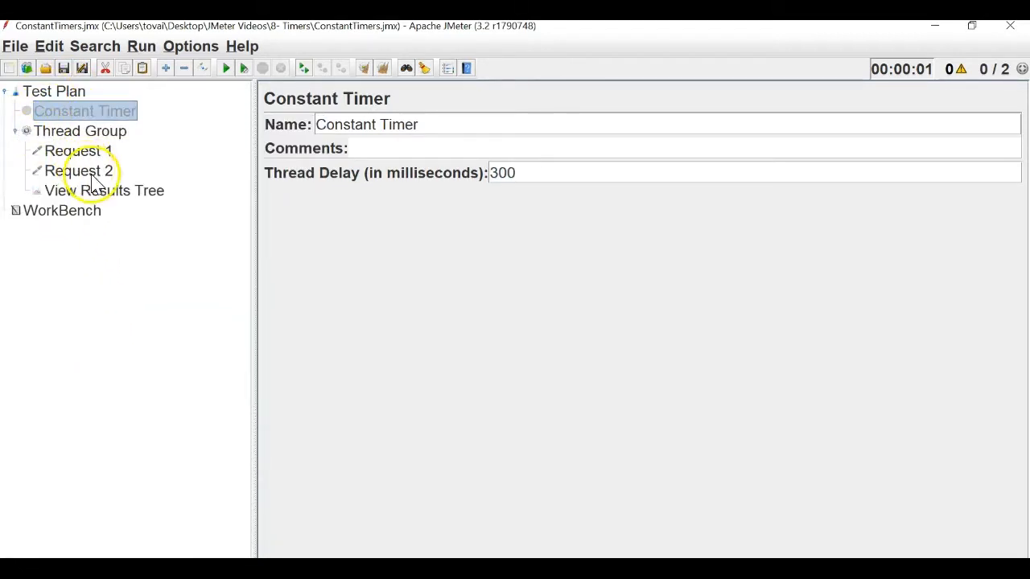
pyautogui.moveTo(92, 195); pyautogui.dragTo(63, 132)
pyautogui.click(15, 150)
pyautogui.click(58, 150)
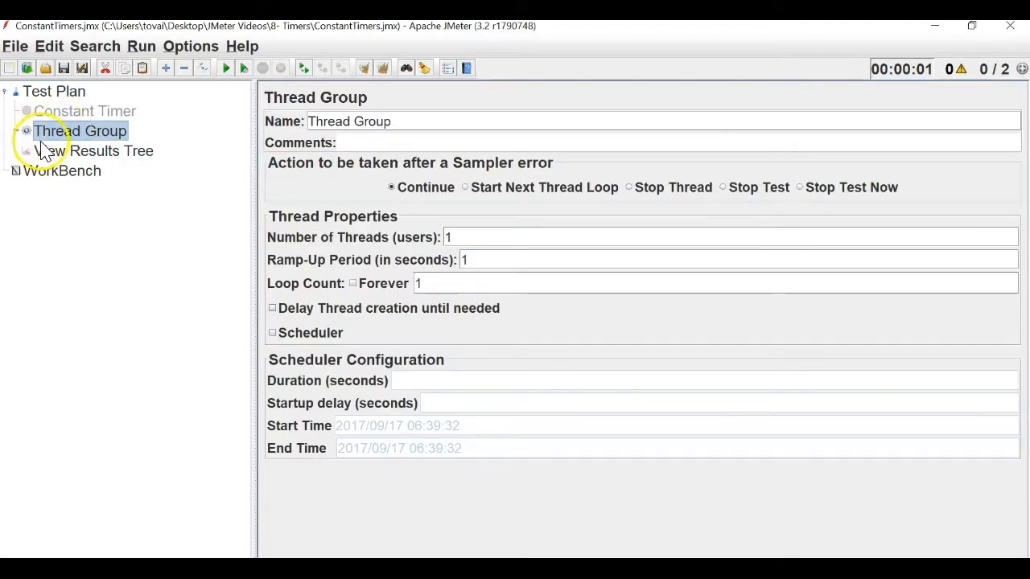
pyautogui.click(54, 153)
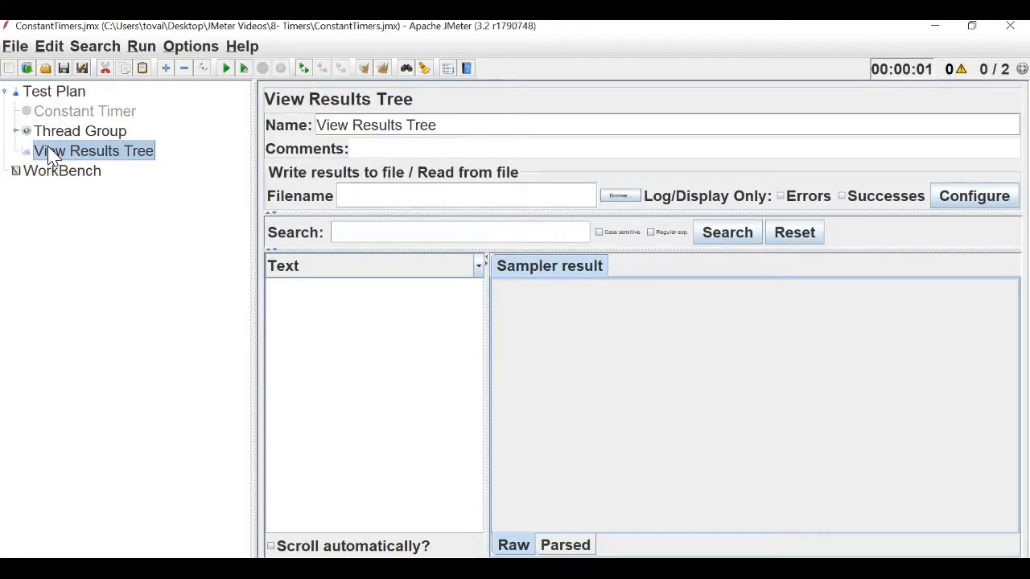
pyautogui.click(95, 133)
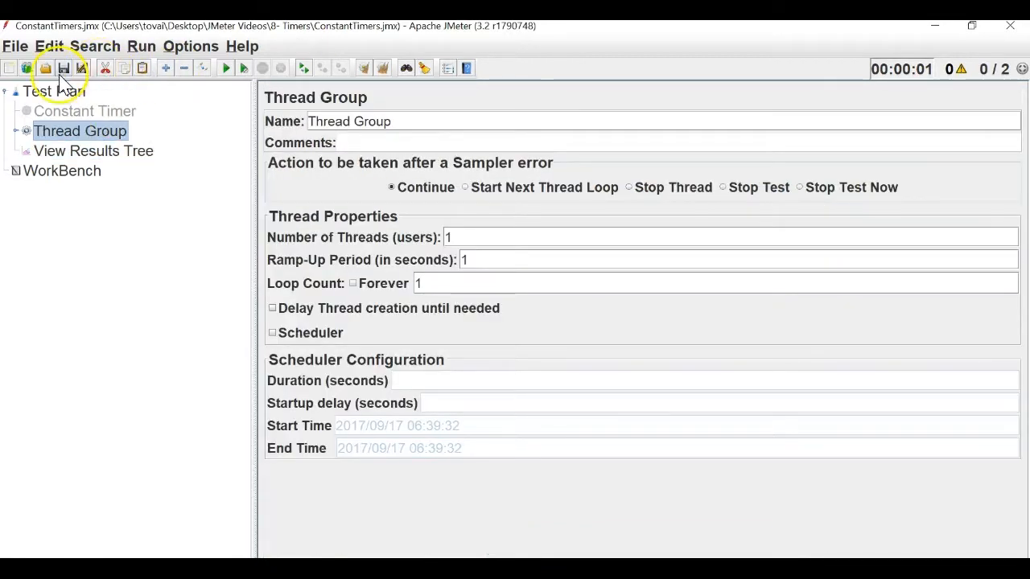
# Run the test plan and examine Request 1's sampler result, request and response data in the View Results Tree
pyautogui.click(77, 151)
pyautogui.click(227, 69)
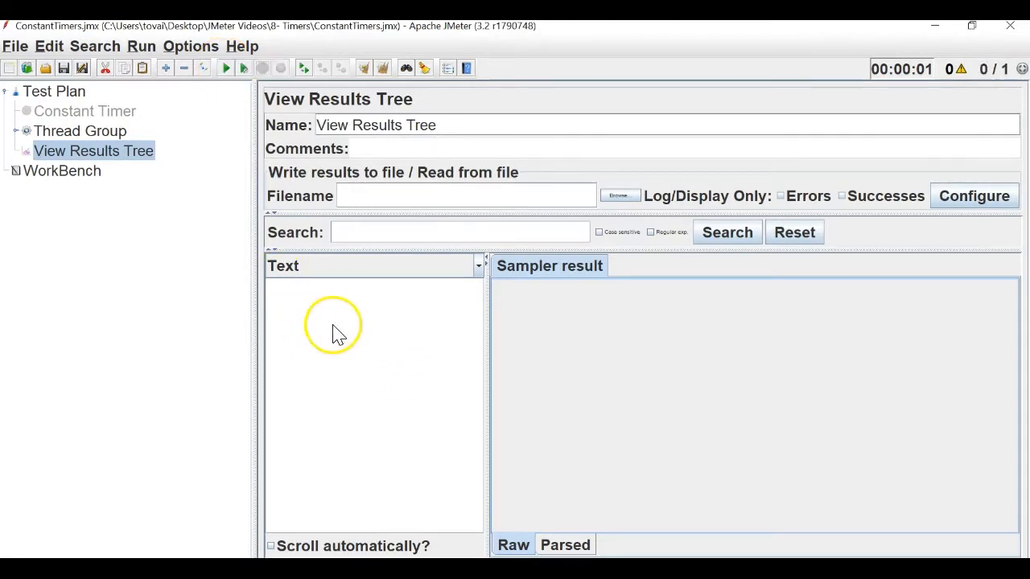
pyautogui.click(292, 290)
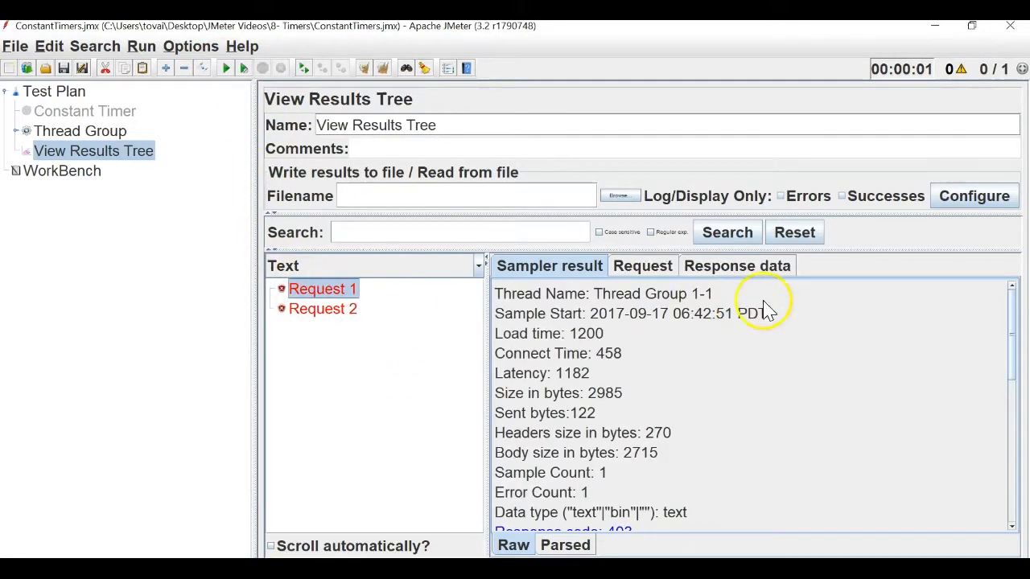
pyautogui.click(648, 267)
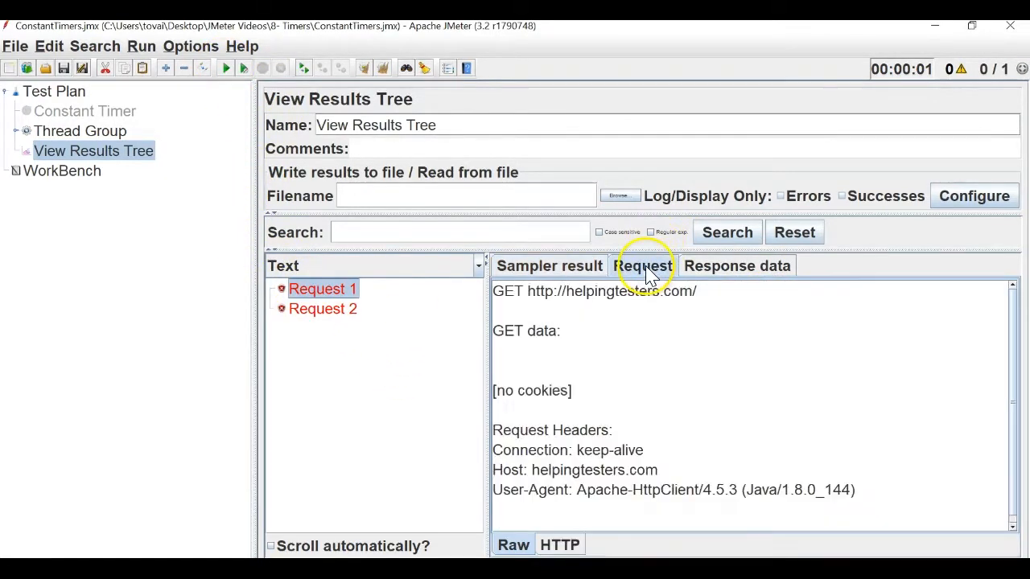
pyautogui.click(734, 269)
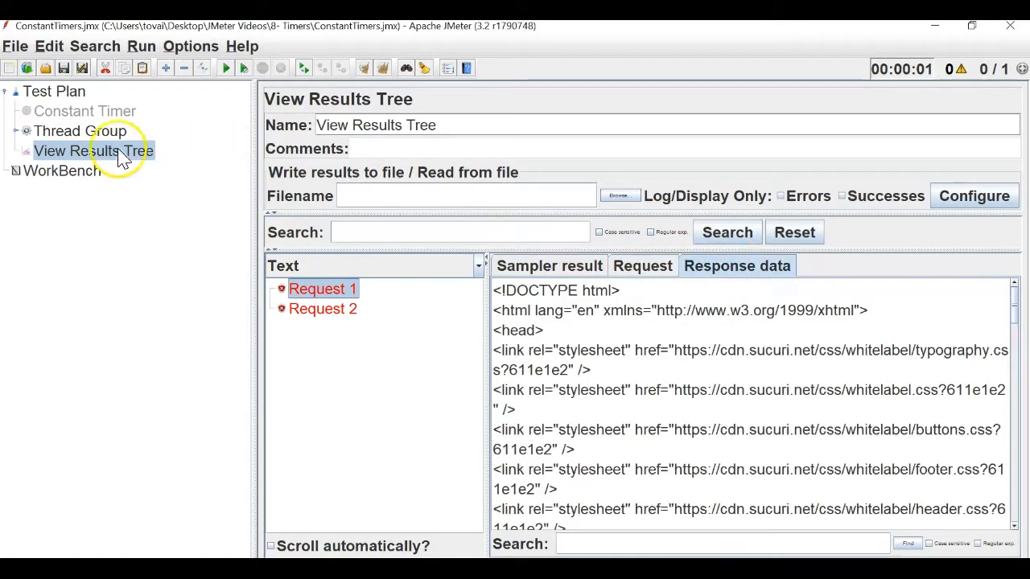
# Expand the Thread Group and set the client implementation of both Request 1 and Request 2 to Java
pyautogui.click(41, 135)
pyautogui.click(16, 131)
pyautogui.click(62, 151)
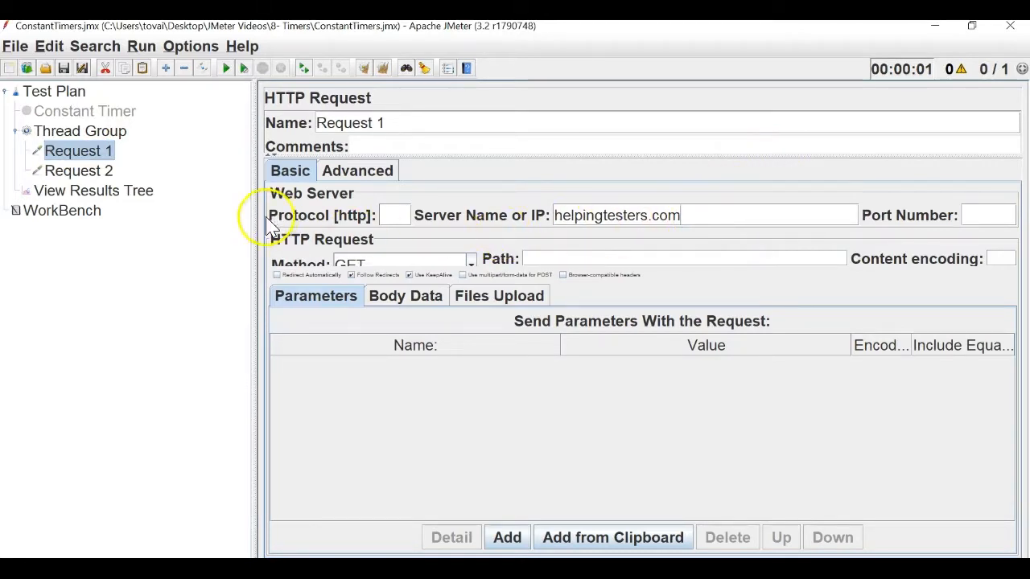
pyautogui.click(357, 170)
pyautogui.click(455, 217)
pyautogui.click(458, 261)
pyautogui.click(101, 171)
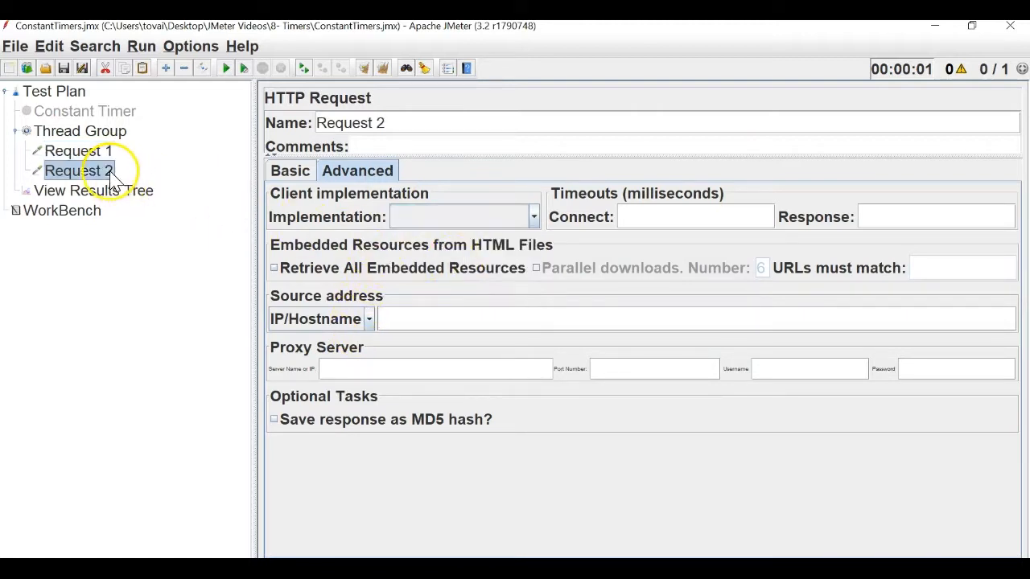
pyautogui.click(425, 218)
pyautogui.click(432, 266)
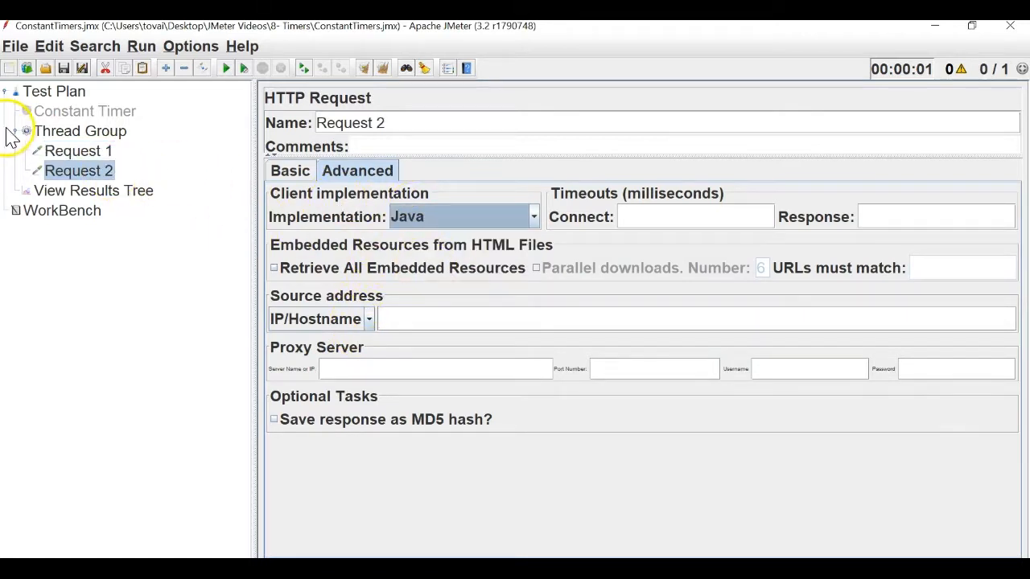
# Run the test plan again and view Request 1's response data in the View Results Tree
pyautogui.click(88, 131)
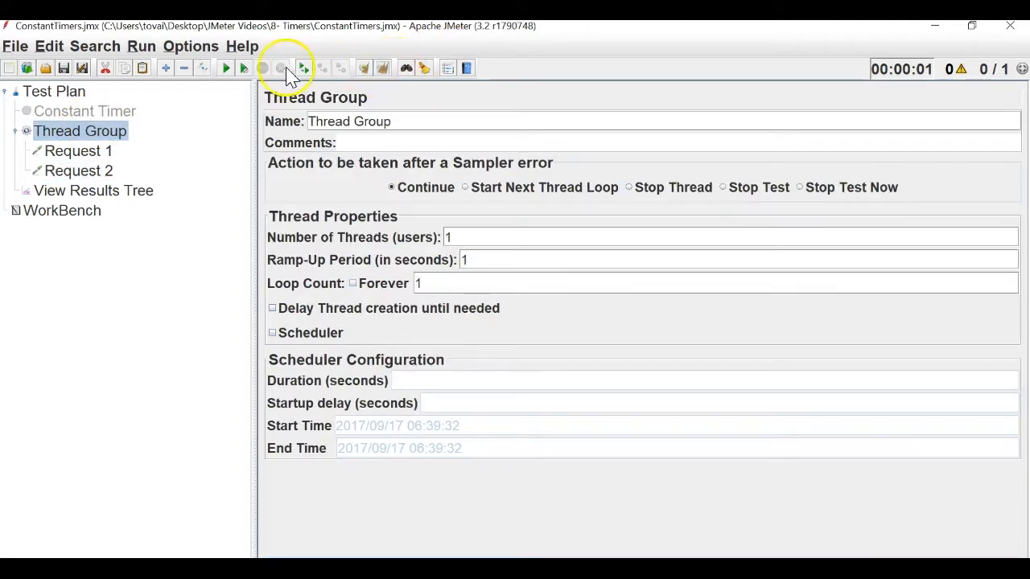
pyautogui.click(226, 69)
pyautogui.click(84, 191)
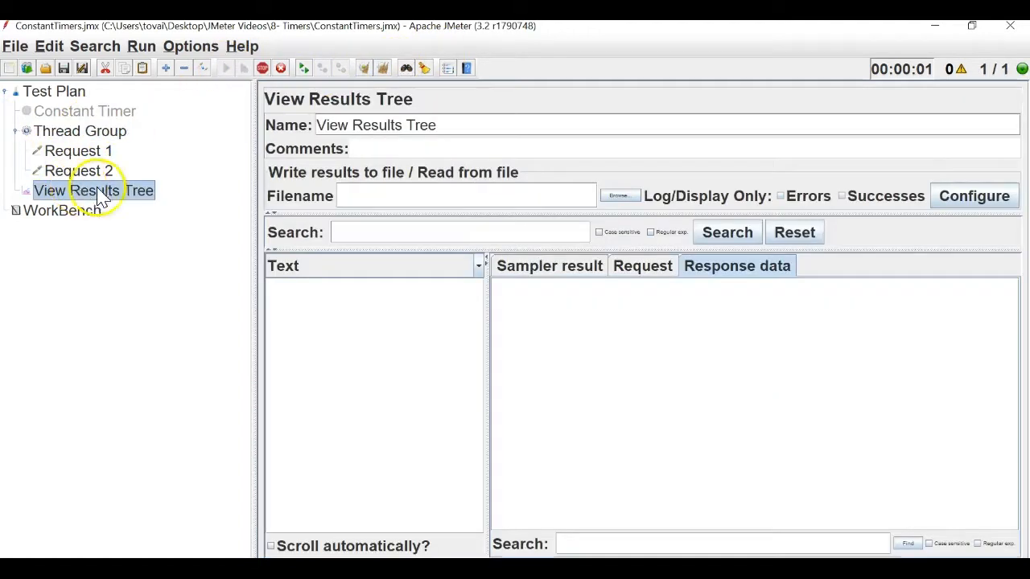
pyautogui.click(306, 295)
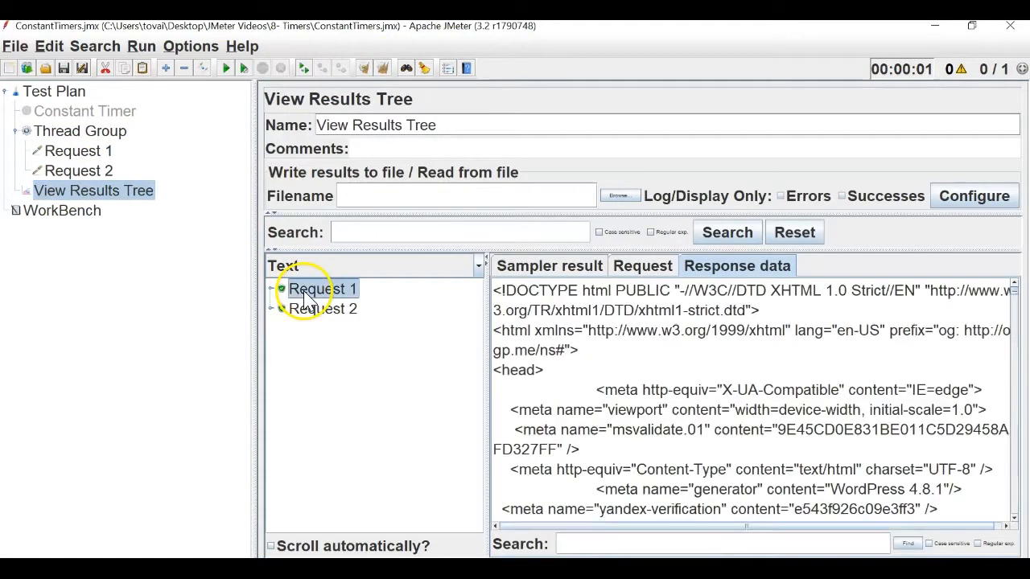
# Review the client implementation setting of Request 1 and Request 2
pyautogui.click(54, 132)
pyautogui.click(71, 153)
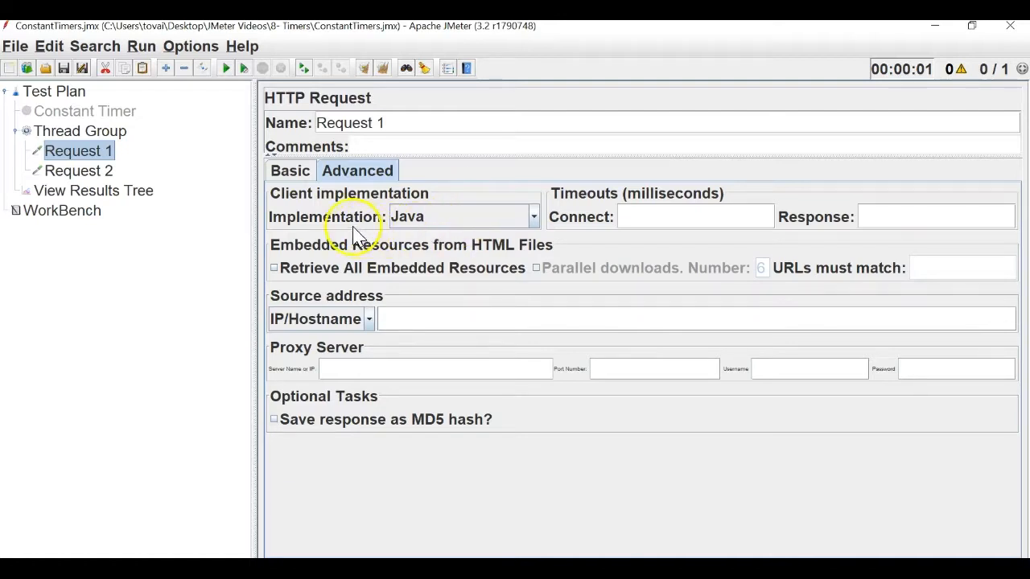
pyautogui.click(402, 215)
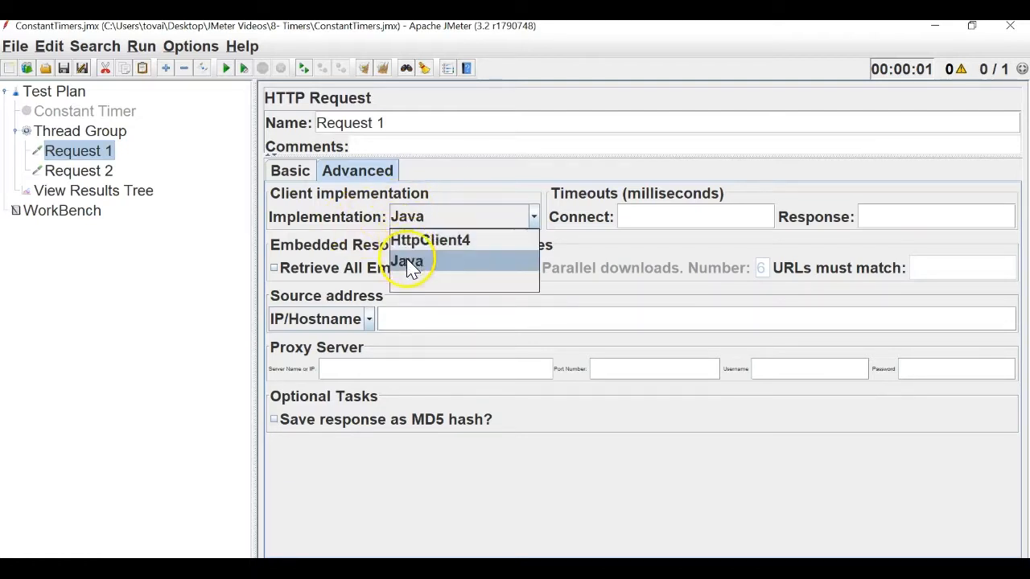
pyautogui.click(92, 171)
# Clear the results in the View Results Tree and rerun the test plan with the Constant Timer still disabled
pyautogui.click(84, 193)
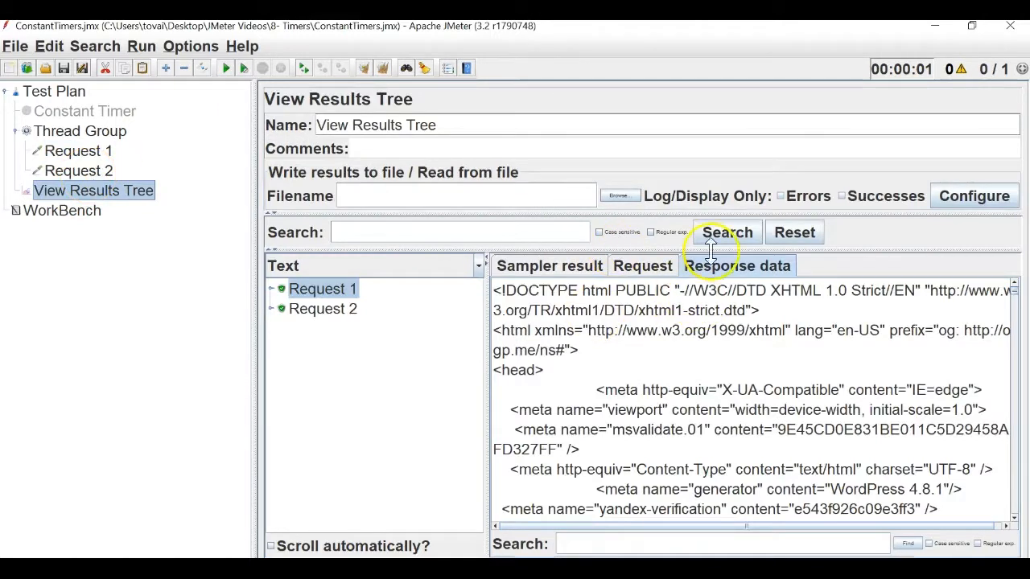
pyautogui.click(363, 68)
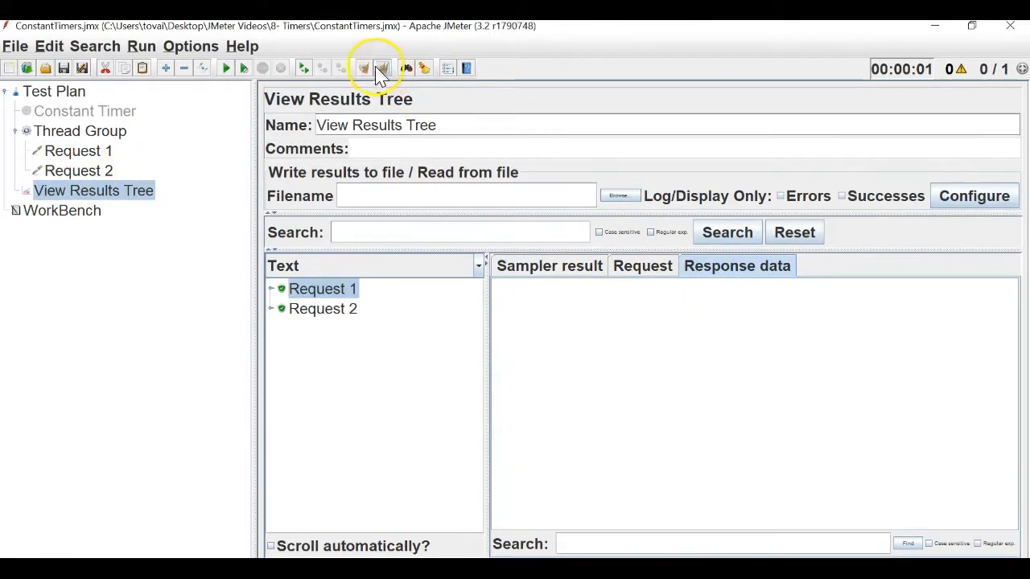
pyautogui.click(225, 68)
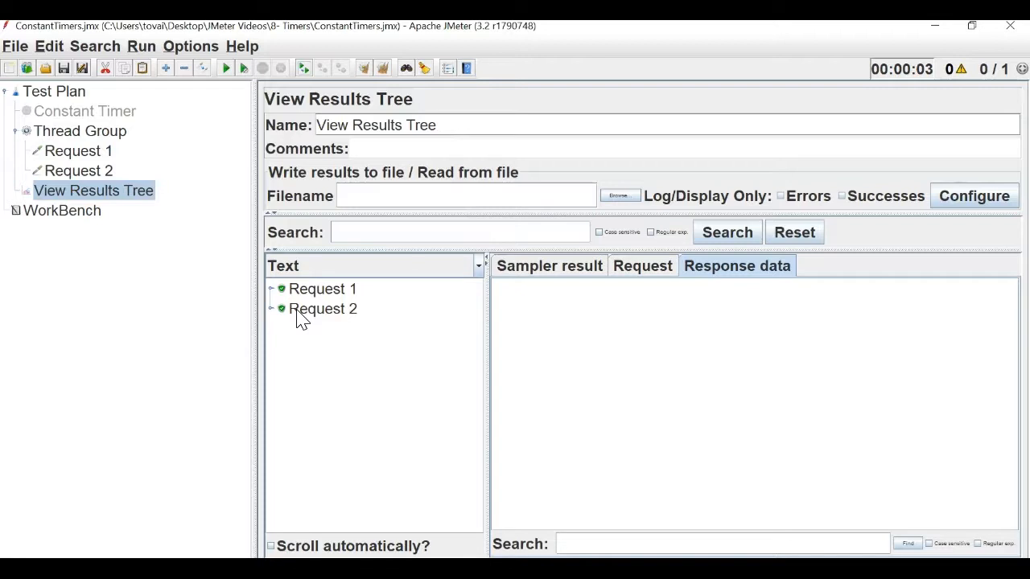
# Set the Constant Timer's thread delay to 5000 milliseconds and enable the timer
pyautogui.click(36, 111)
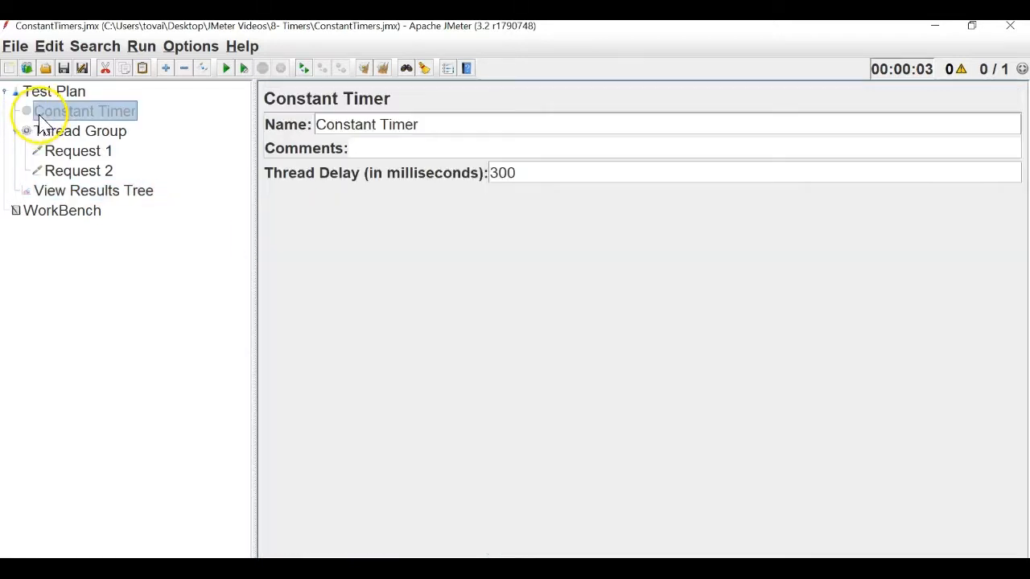
pyautogui.moveTo(553, 175); pyautogui.dragTo(449, 183)
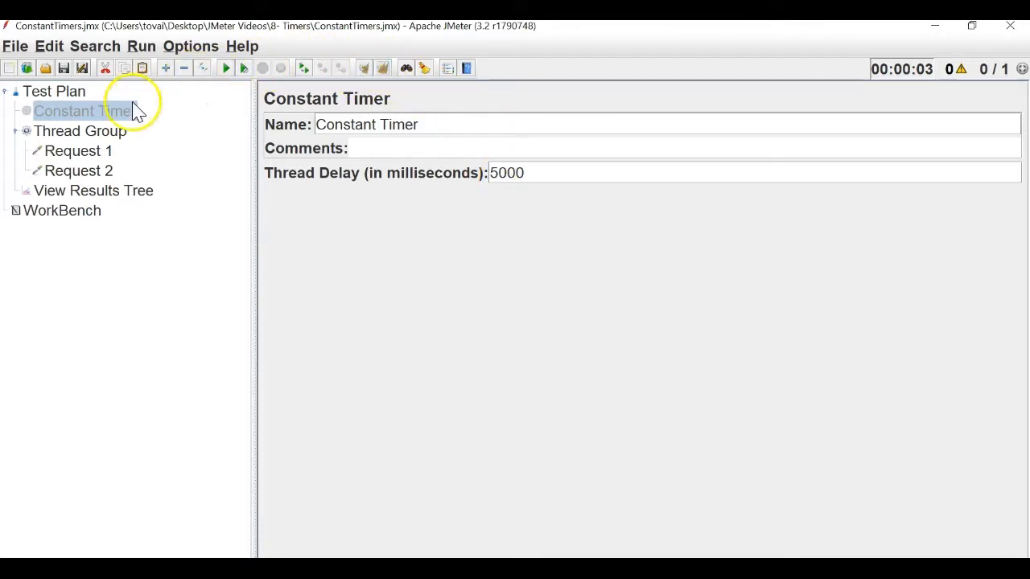
pyautogui.click(101, 191)
pyautogui.rightClick(115, 111)
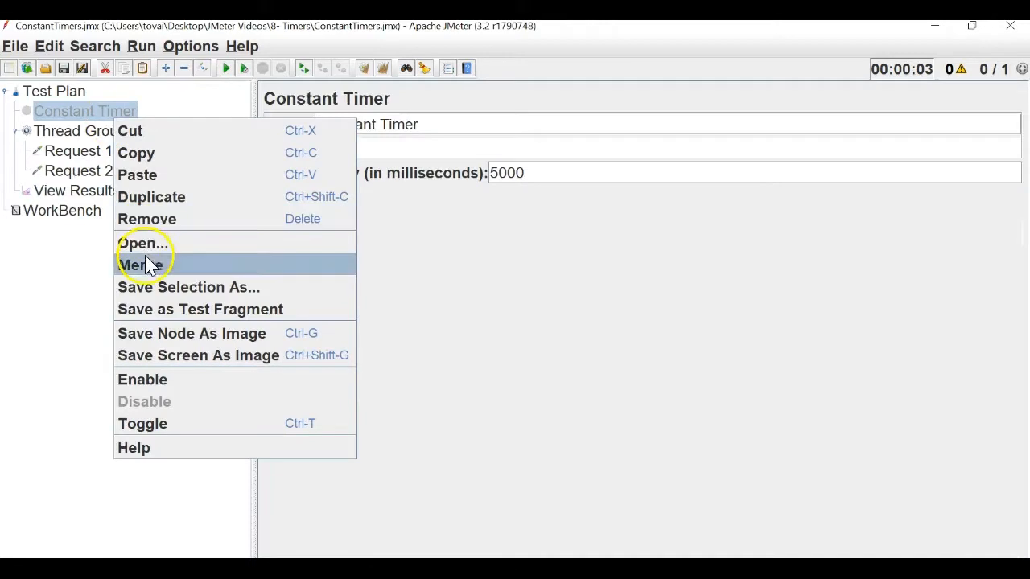
pyautogui.click(153, 377)
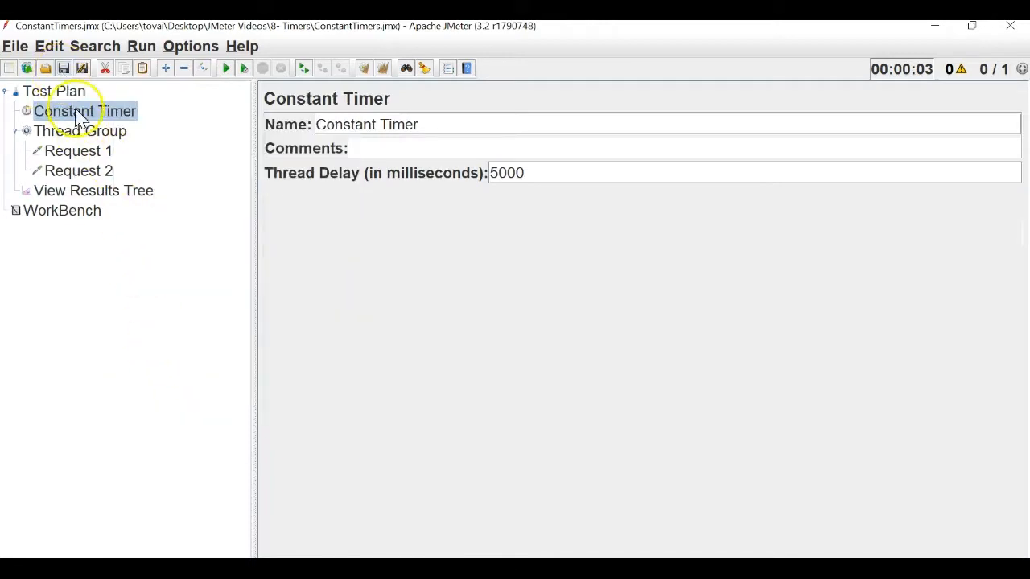
# Run the test plan with the Constant Timer active, watch the View Results Tree, and clear all results
pyautogui.click(110, 190)
pyautogui.click(226, 68)
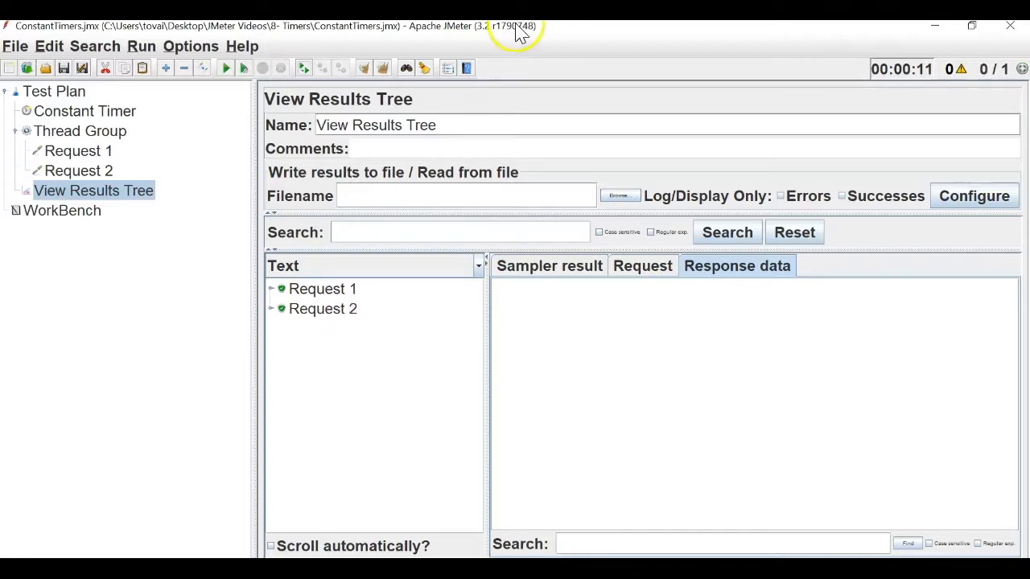
pyautogui.click(383, 68)
# Set the Constant Timer's thread delay to 10000 milliseconds and run the test plan, watching the View Results Tree
pyautogui.click(84, 120)
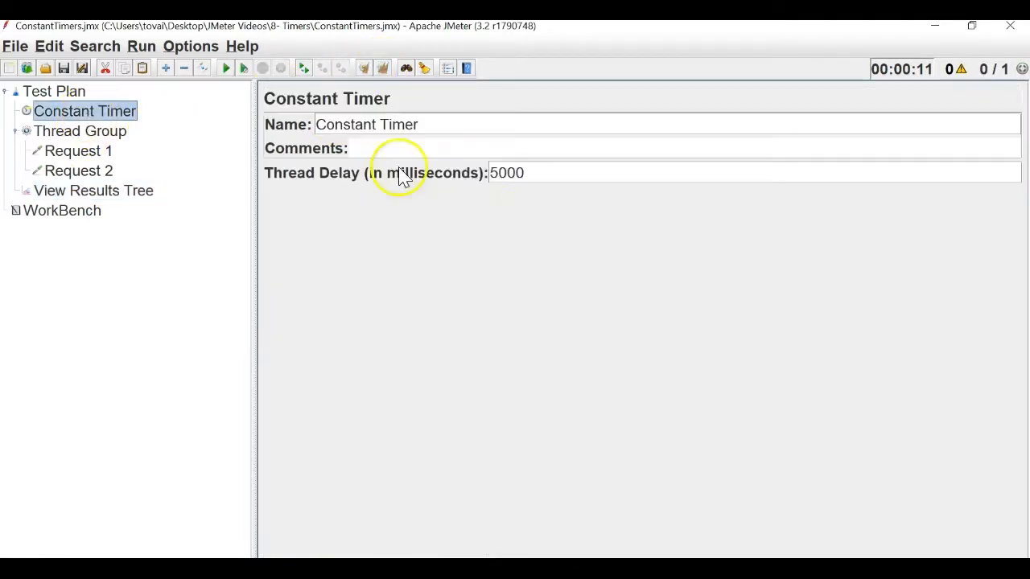
pyautogui.moveTo(526, 170); pyautogui.dragTo(473, 174)
pyautogui.write('10')
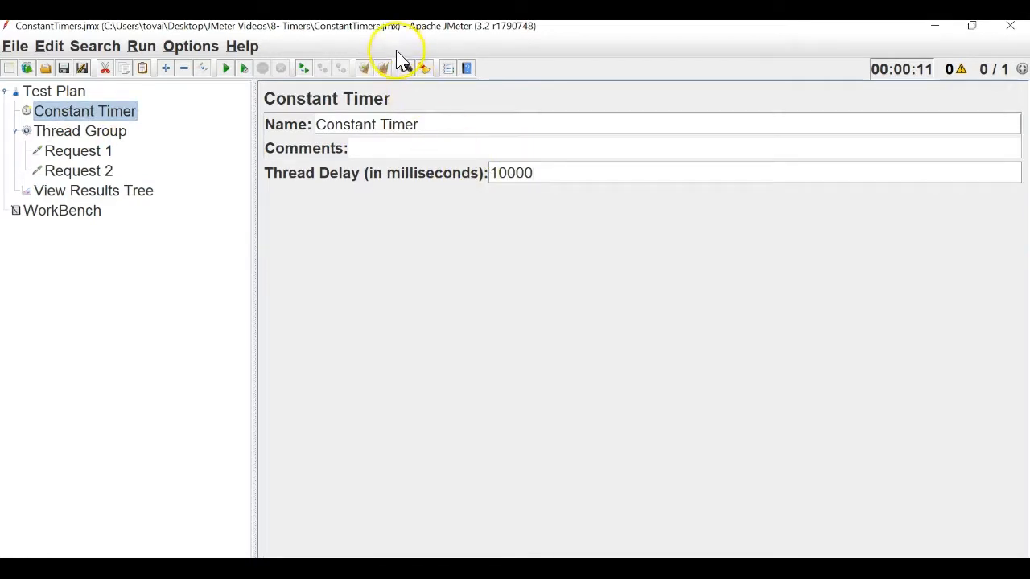
pyautogui.click(225, 69)
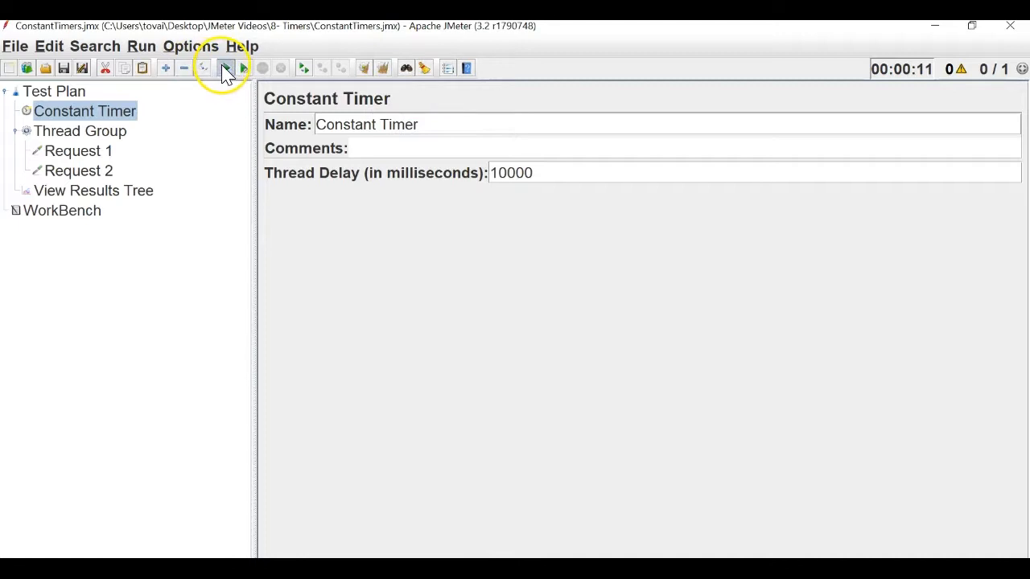
pyautogui.click(113, 191)
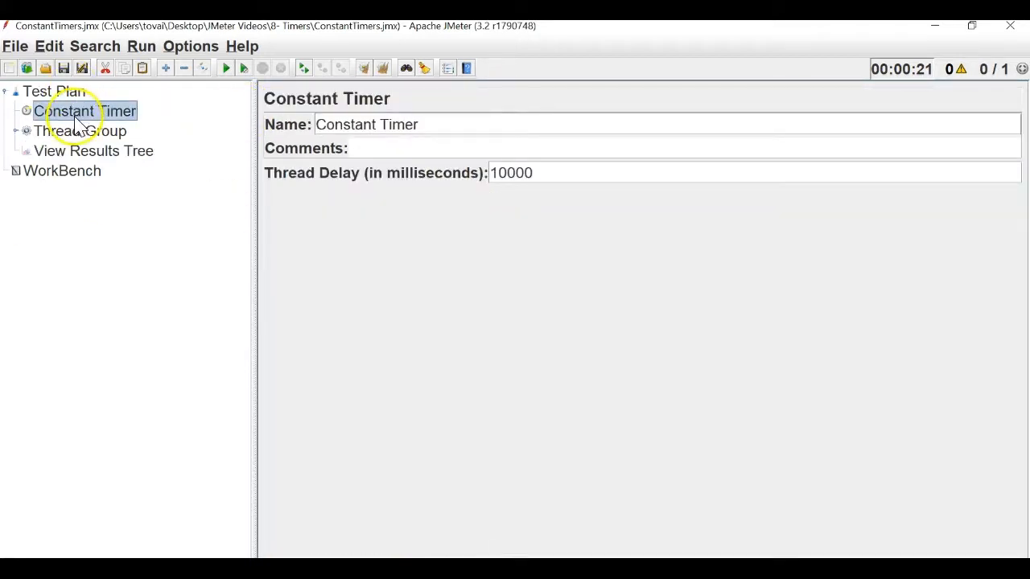
# Move the Constant Timer directly below the collapsed Thread Group, keeping it at Test Plan level
pyautogui.click(15, 130)
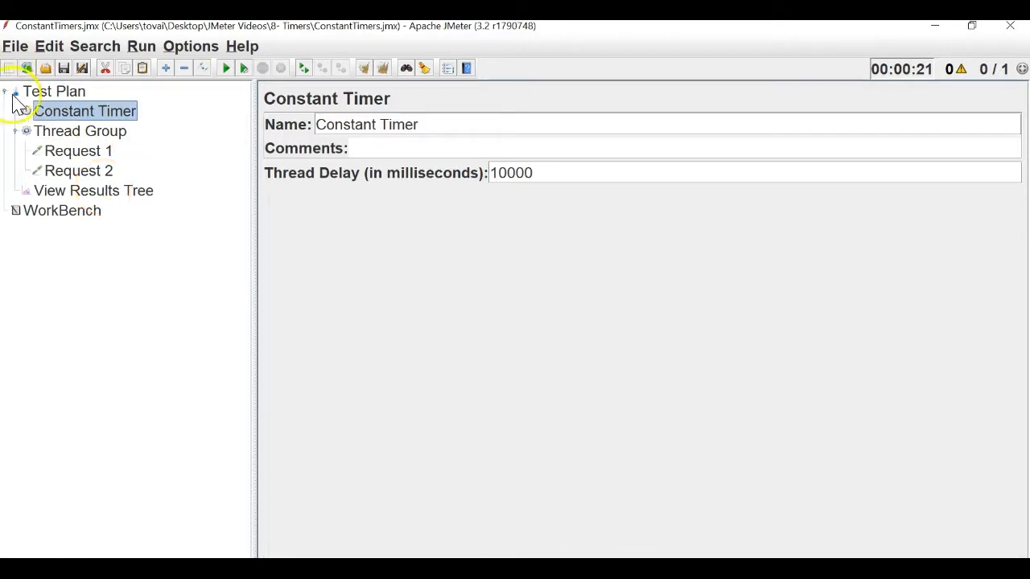
pyautogui.click(16, 130)
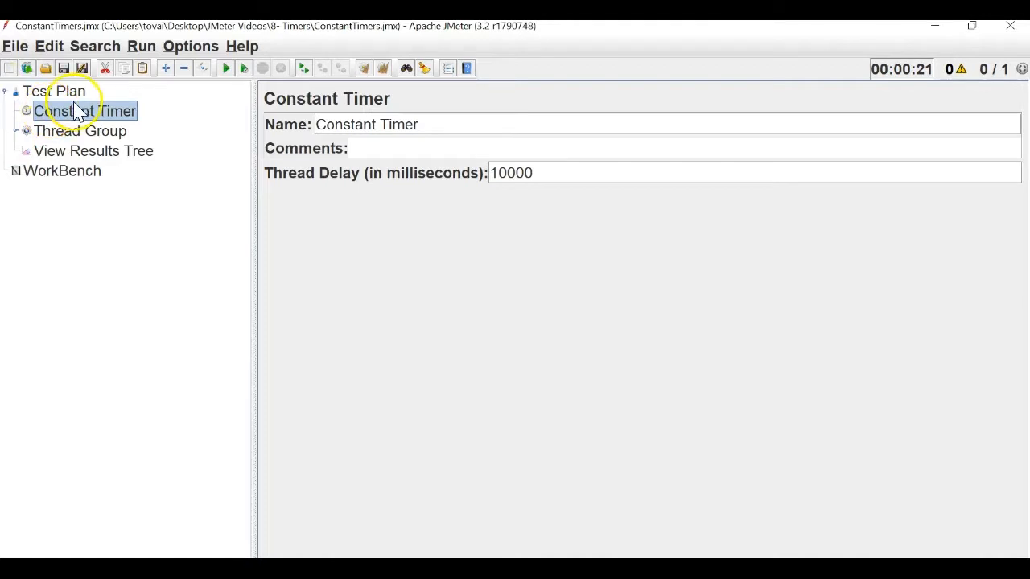
pyautogui.moveTo(79, 119)
pyautogui.mouseDown()
pyautogui.moveTo(102, 145)
pyautogui.moveTo(96, 156)
pyautogui.moveTo(82, 133)
pyautogui.mouseUp()
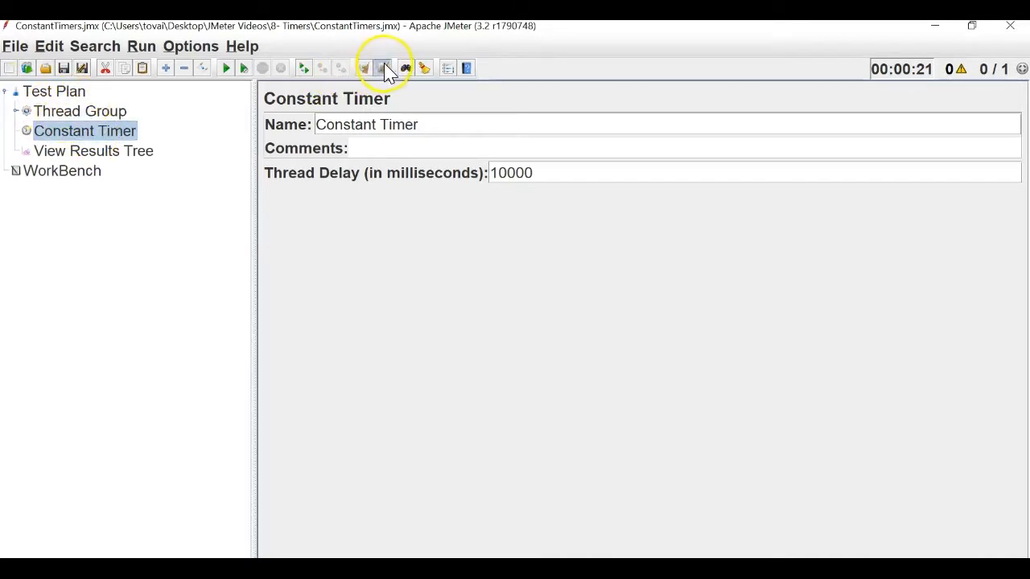
# Set the relocated Constant Timer's thread delay to 5000 milliseconds and run the test plan with the View Results Tree open
pyautogui.moveTo(508, 172); pyautogui.dragTo(407, 177)
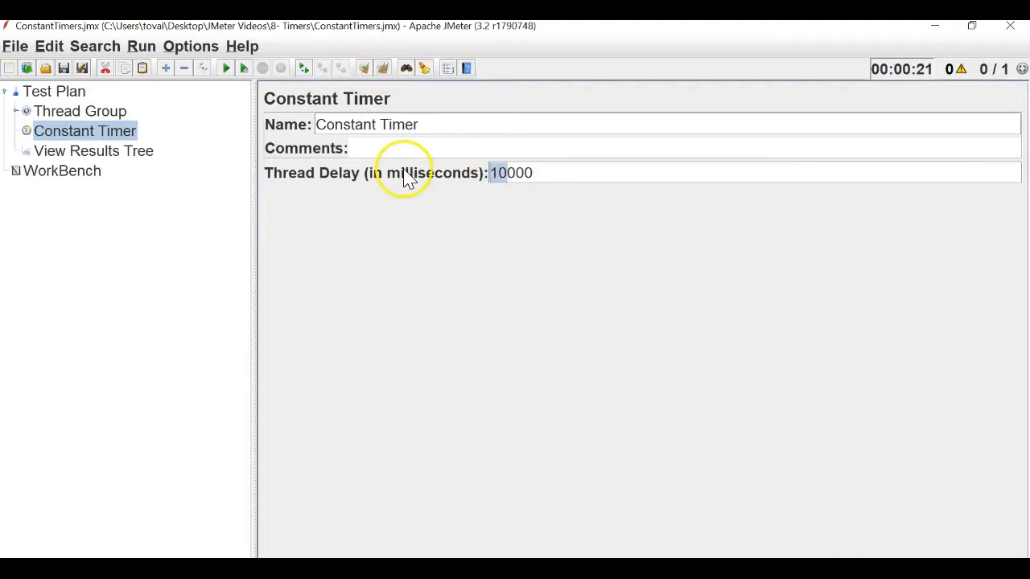
pyautogui.write('5')
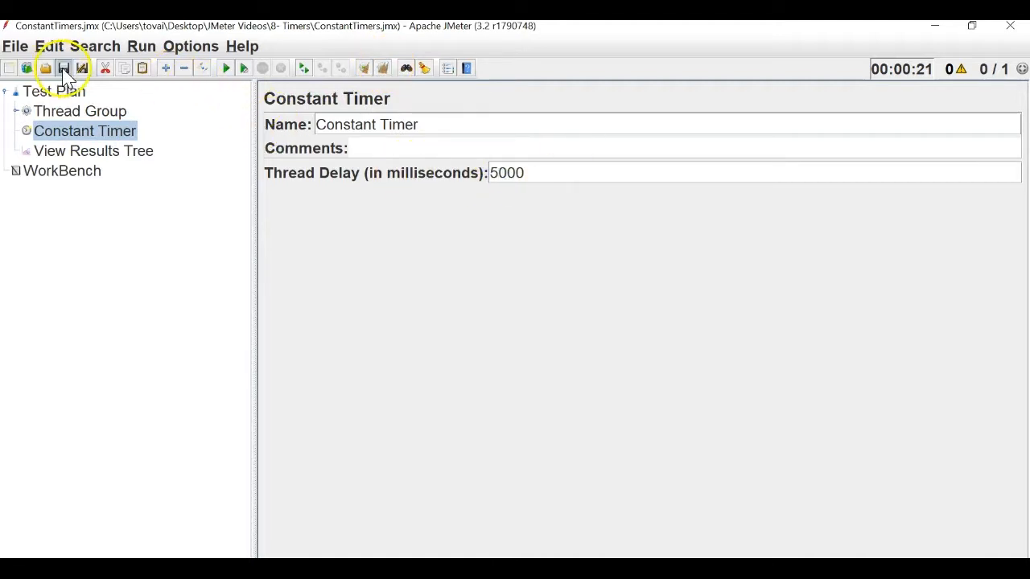
pyautogui.click(92, 151)
pyautogui.click(226, 68)
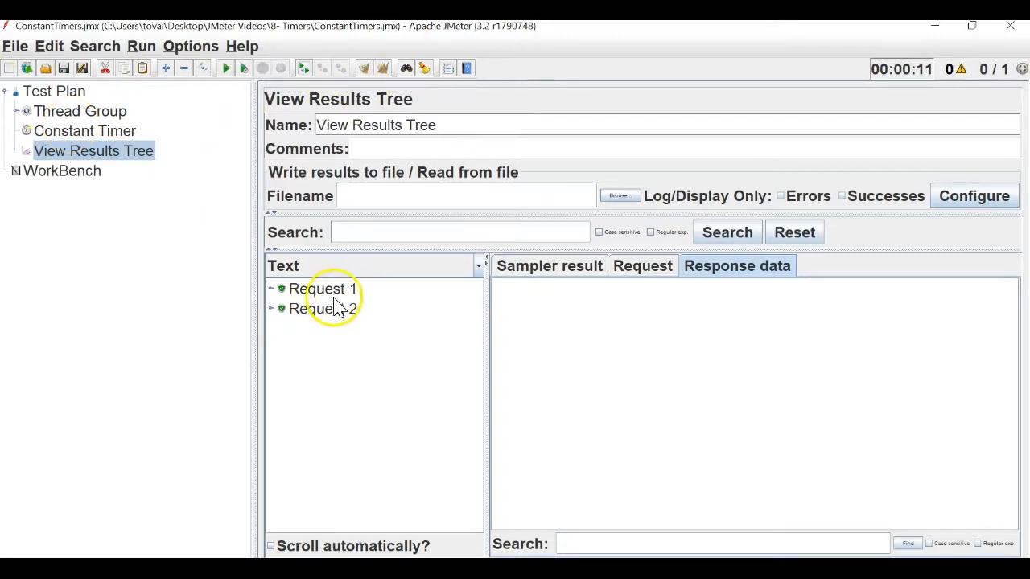
# Rename the Constant Timer below the Thread Group as "Constant Timer 1"
pyautogui.click(56, 91)
pyautogui.click(66, 111)
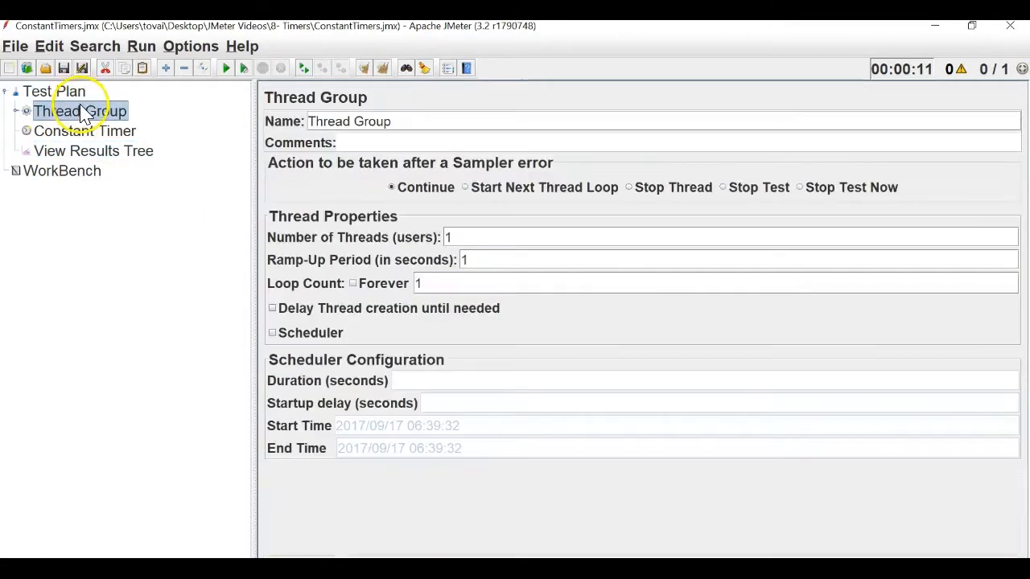
pyautogui.click(89, 131)
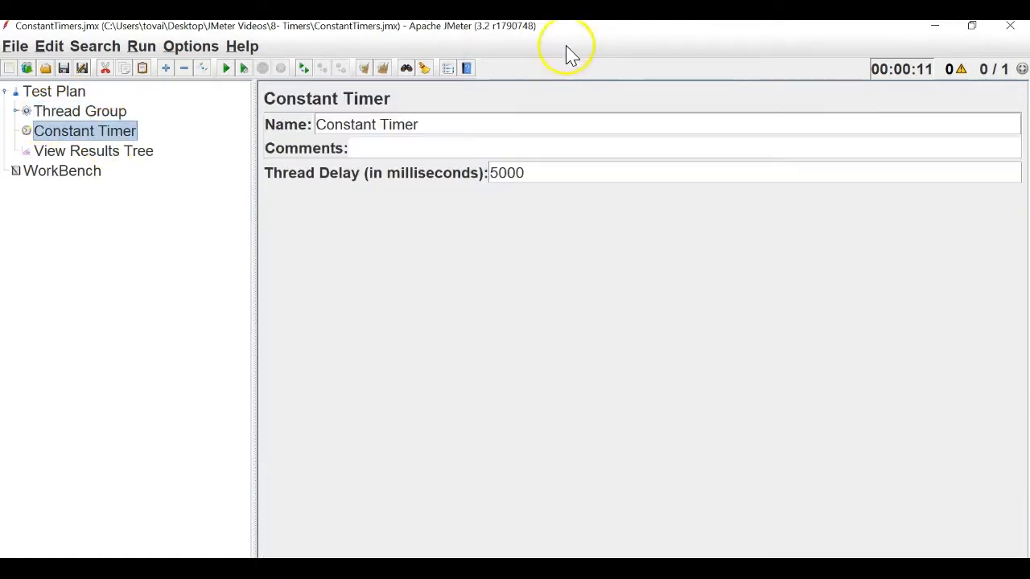
pyautogui.click(465, 121)
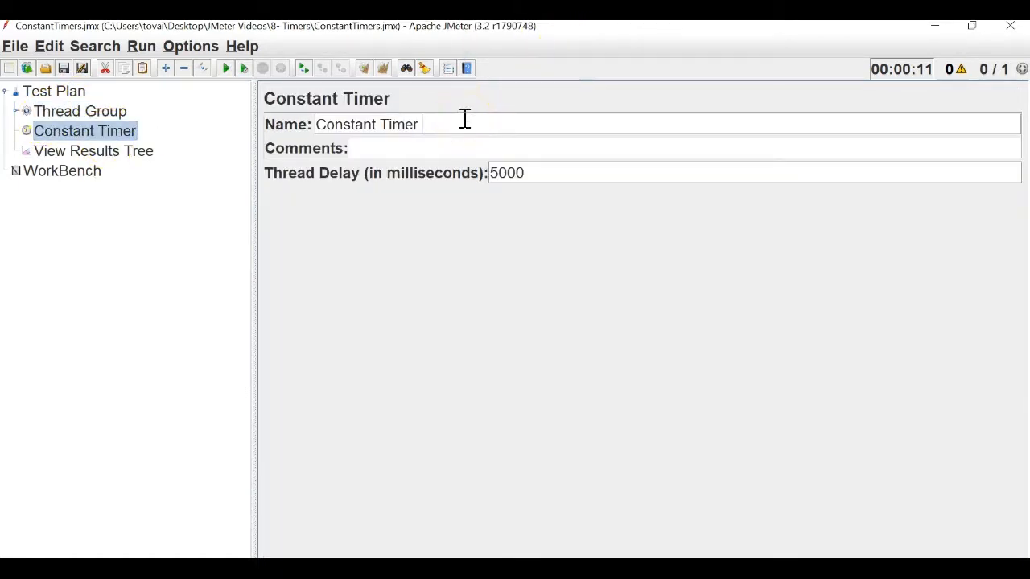
pyautogui.click(81, 113)
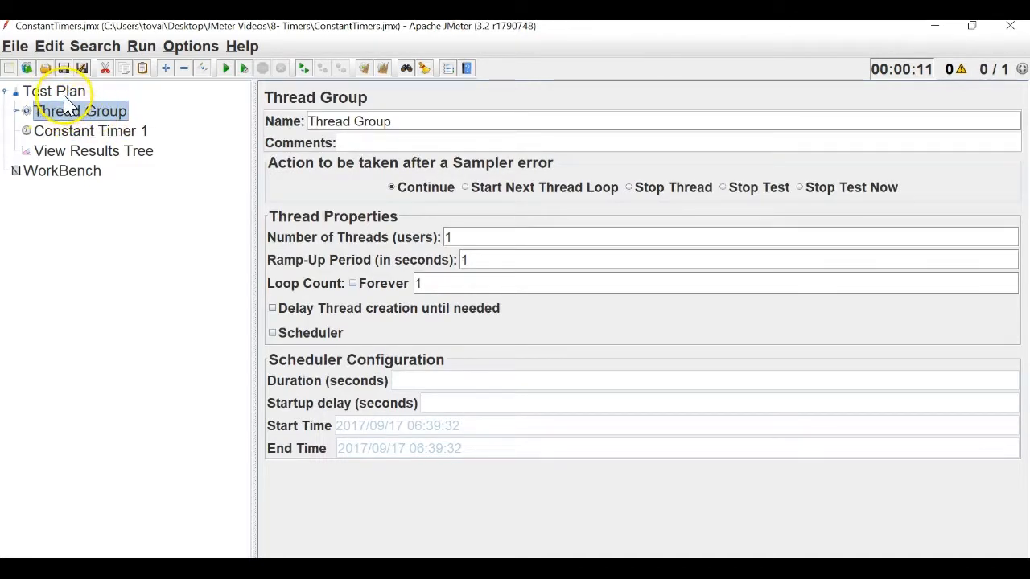
# Add another Constant Timer to the Test Plan and name it "Constant Timer 2"
pyautogui.rightClick(66, 95)
pyautogui.moveTo(72, 106)
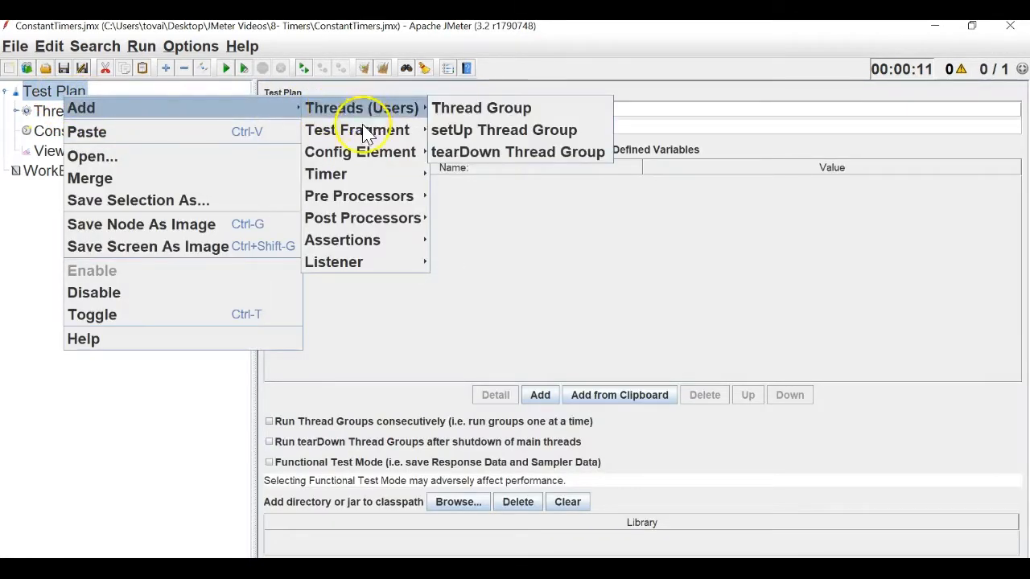
pyautogui.moveTo(380, 165)
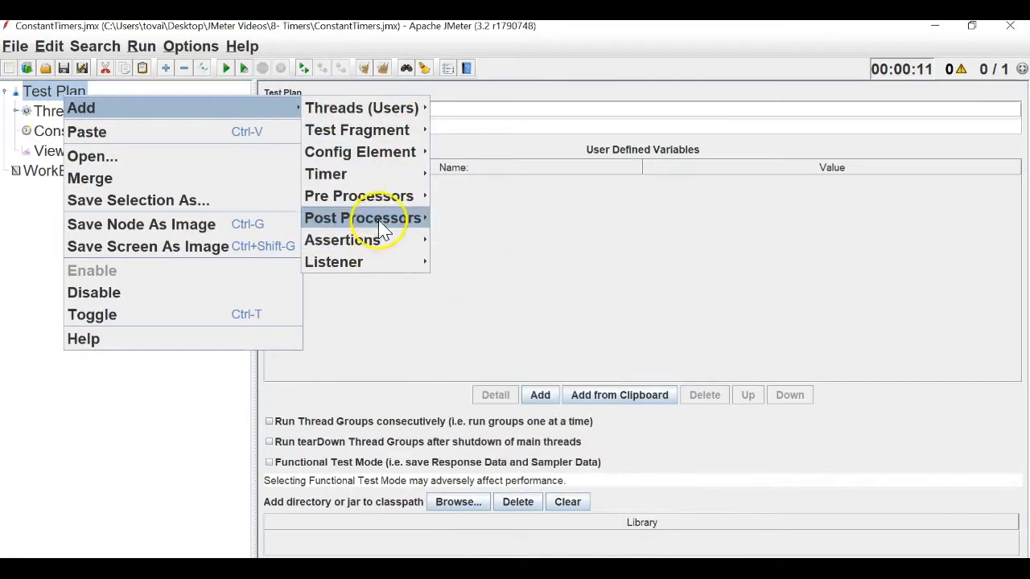
pyautogui.moveTo(411, 171)
pyautogui.click(456, 214)
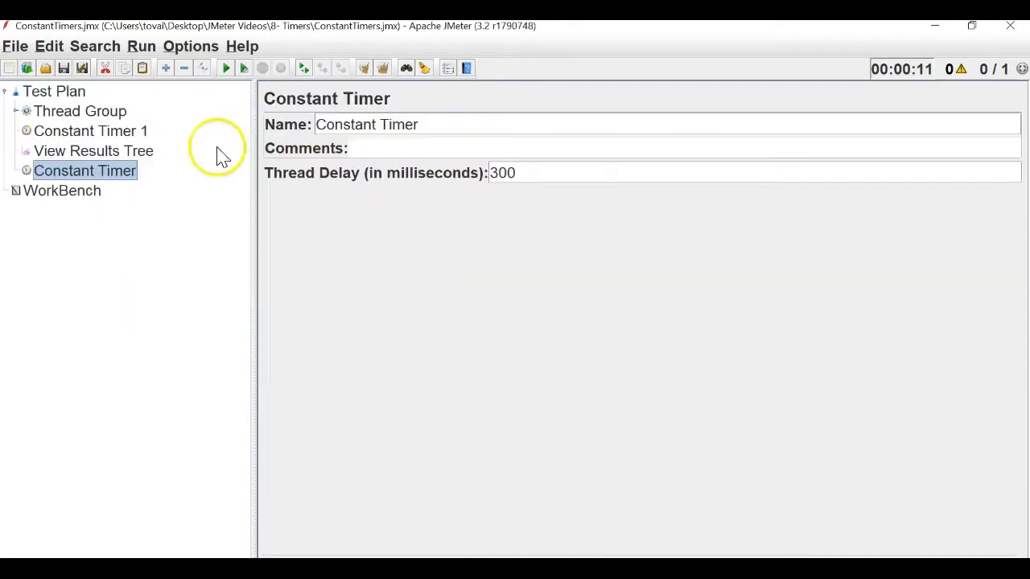
pyautogui.click(439, 122)
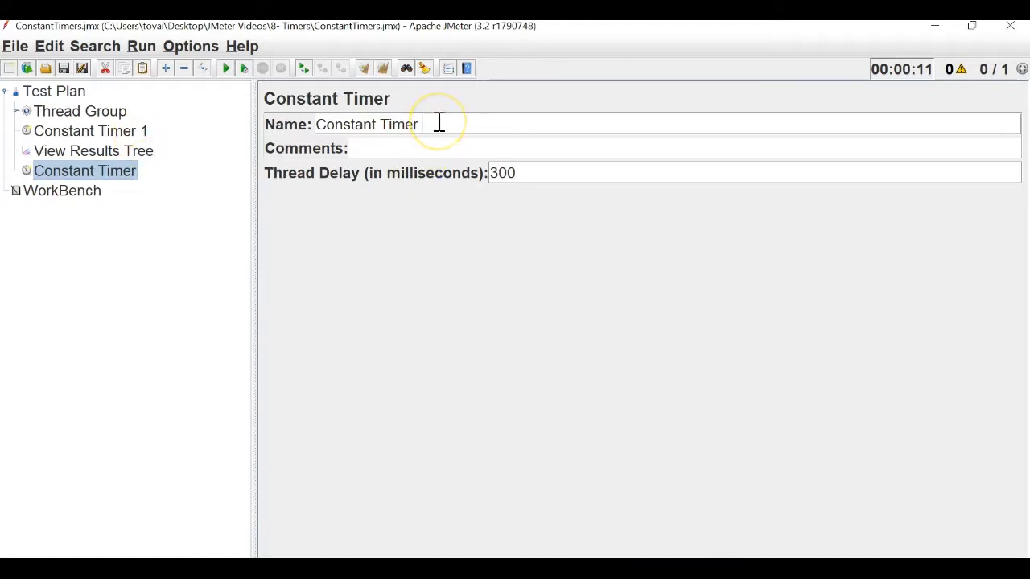
# Set Constant Timer 2's thread delay to 5000 milliseconds and move it directly below Constant Timer 1, above the View Results Tree
pyautogui.moveTo(519, 175); pyautogui.dragTo(460, 165)
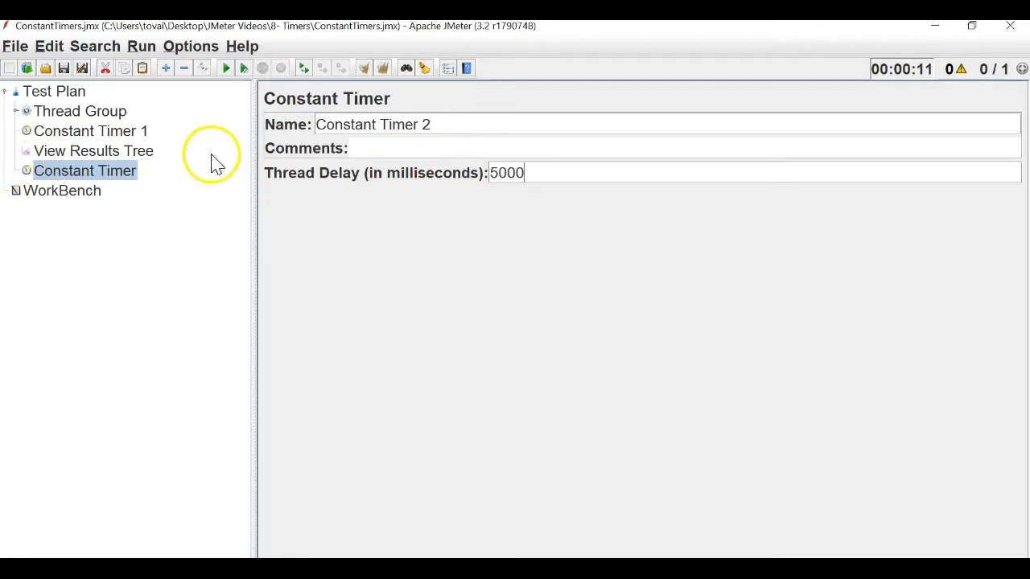
pyautogui.click(133, 152)
pyautogui.moveTo(116, 175); pyautogui.dragTo(123, 155)
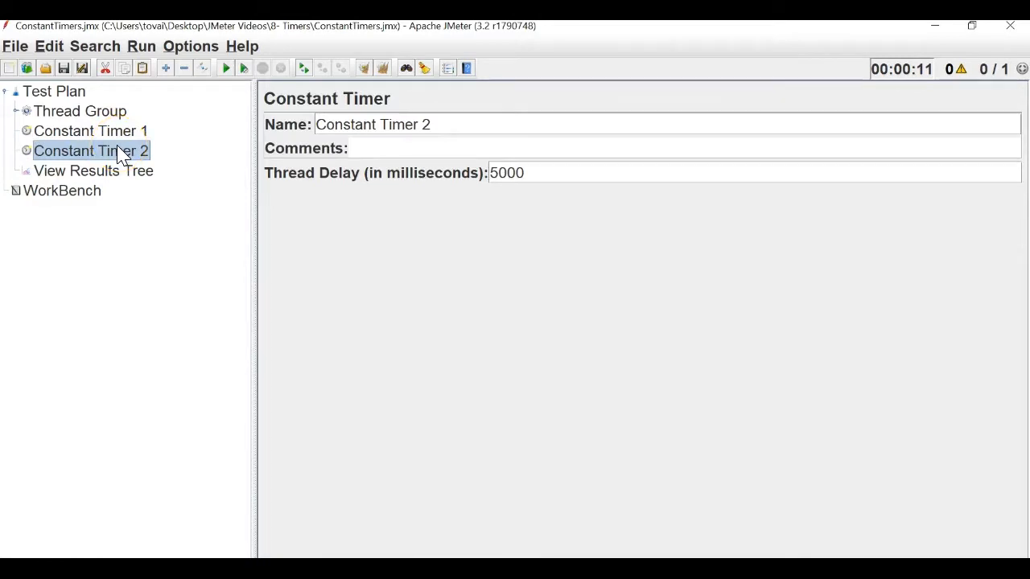
# Expand the Thread Group and examine its two requests together with the thread delays of Constant Timer 1 and Constant Timer 2
pyautogui.click(126, 131)
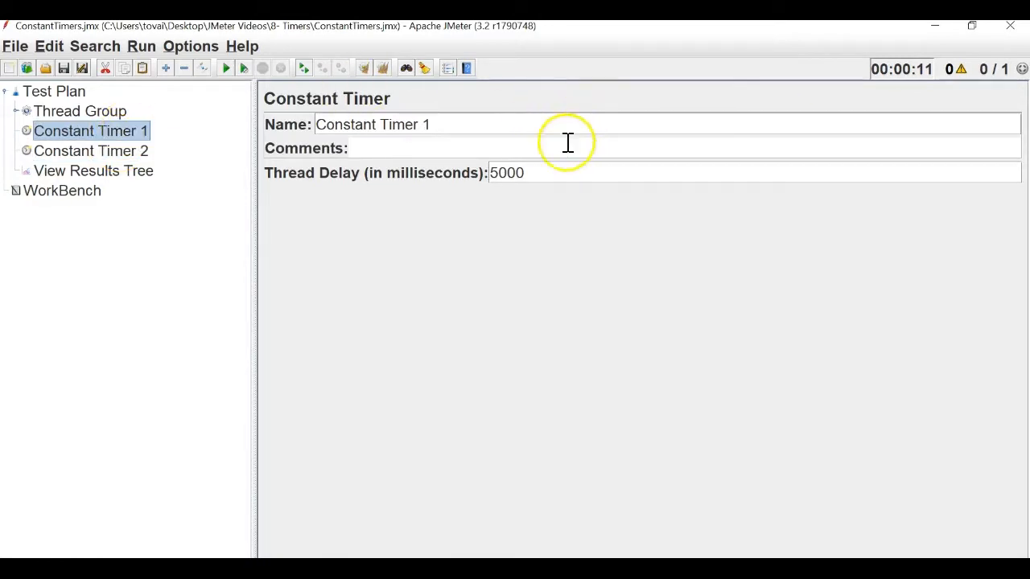
pyautogui.doubleClick(489, 181)
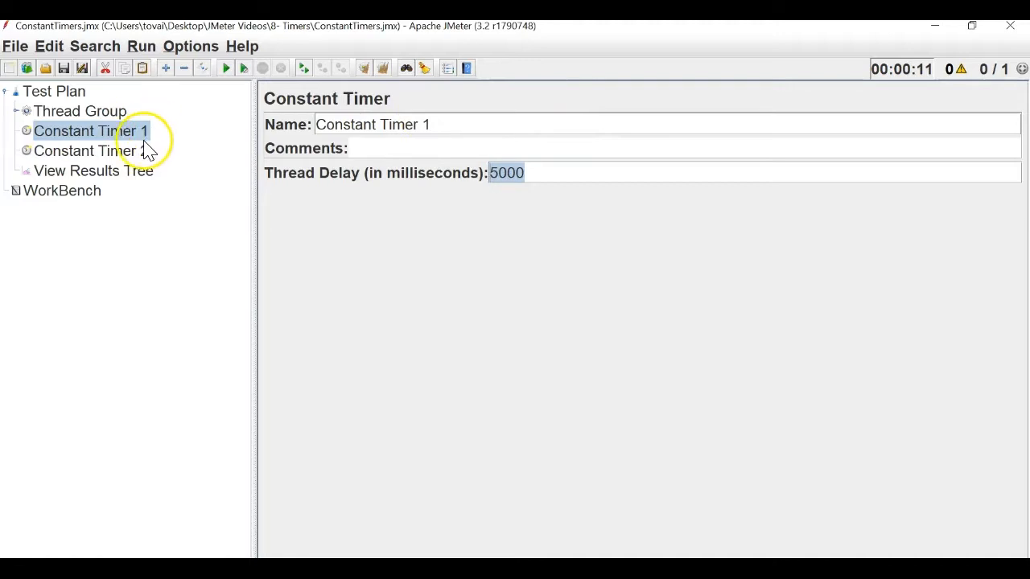
pyautogui.click(141, 150)
pyautogui.doubleClick(506, 173)
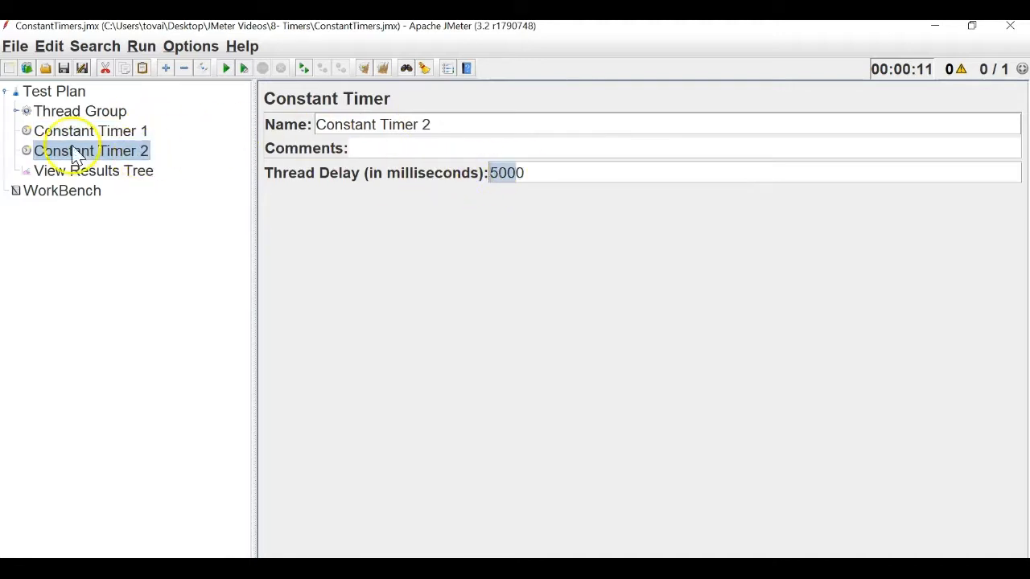
pyautogui.click(22, 114)
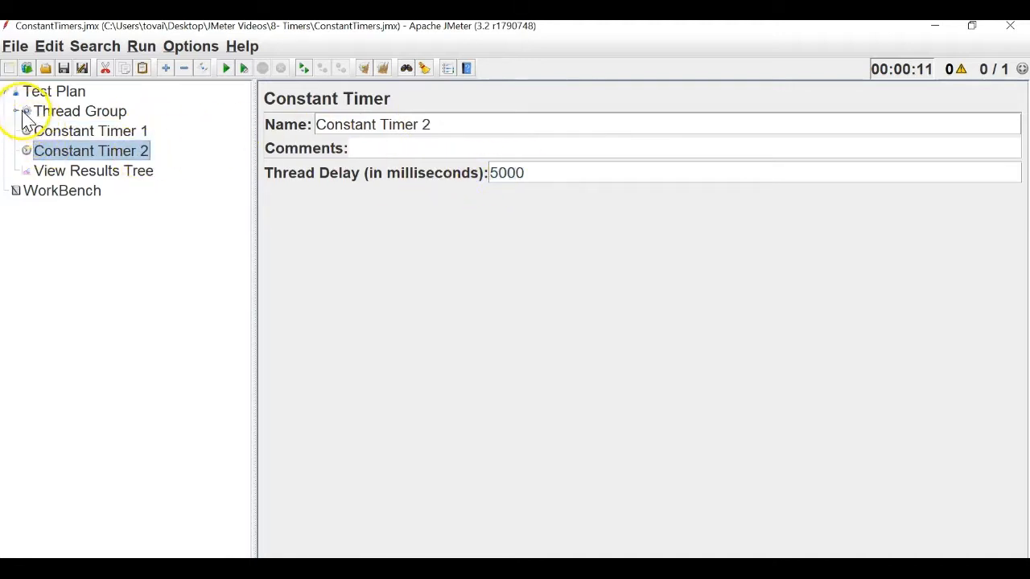
pyautogui.click(17, 111)
pyautogui.click(60, 130)
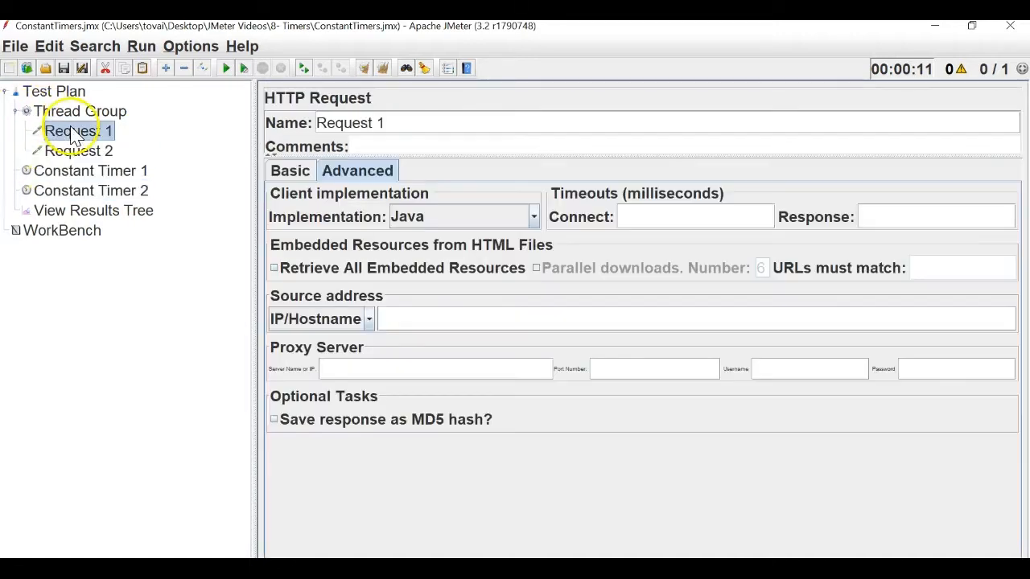
pyautogui.click(91, 171)
pyautogui.click(95, 190)
pyautogui.click(90, 174)
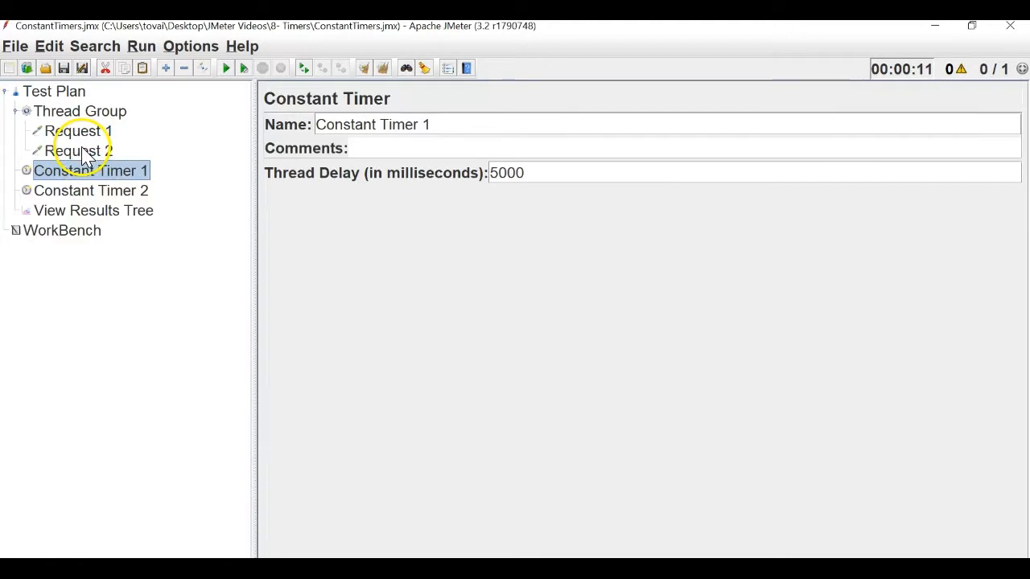
pyautogui.click(82, 154)
pyautogui.click(103, 176)
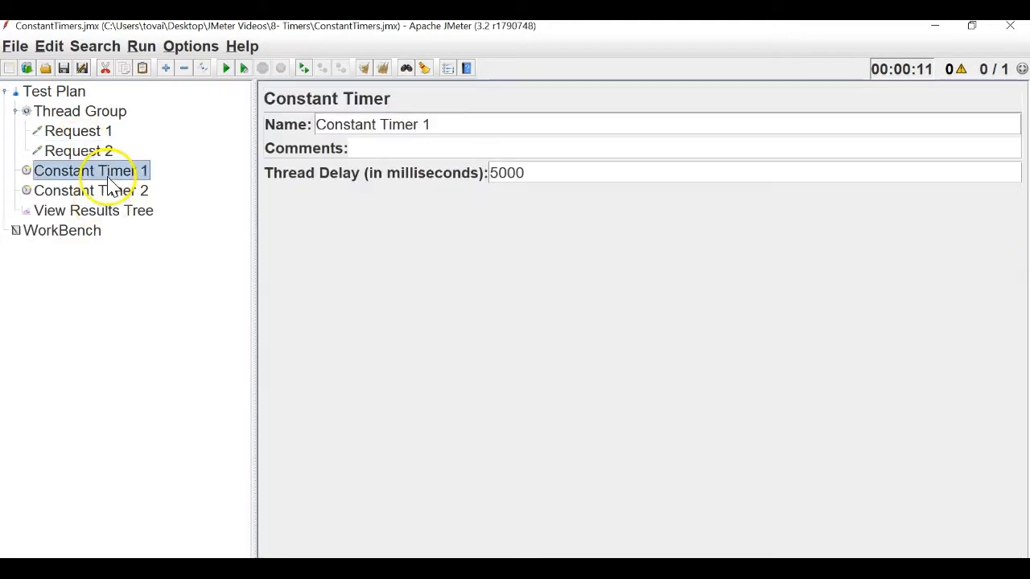
pyautogui.click(113, 211)
pyautogui.click(95, 192)
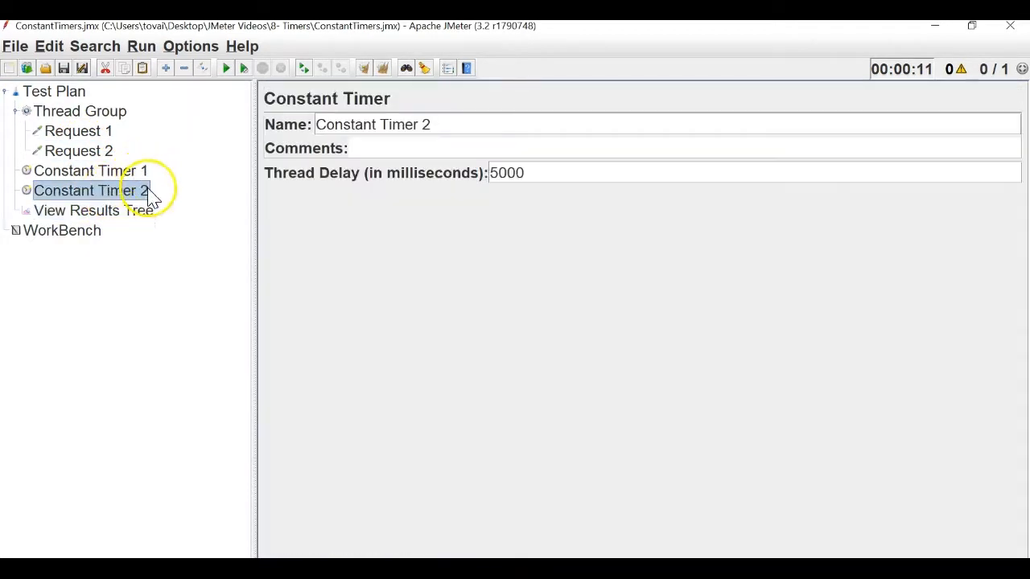
pyautogui.click(44, 114)
# Clear the previous results in the View Results Tree and run the test plan with both Constant Timers enabled
pyautogui.click(92, 212)
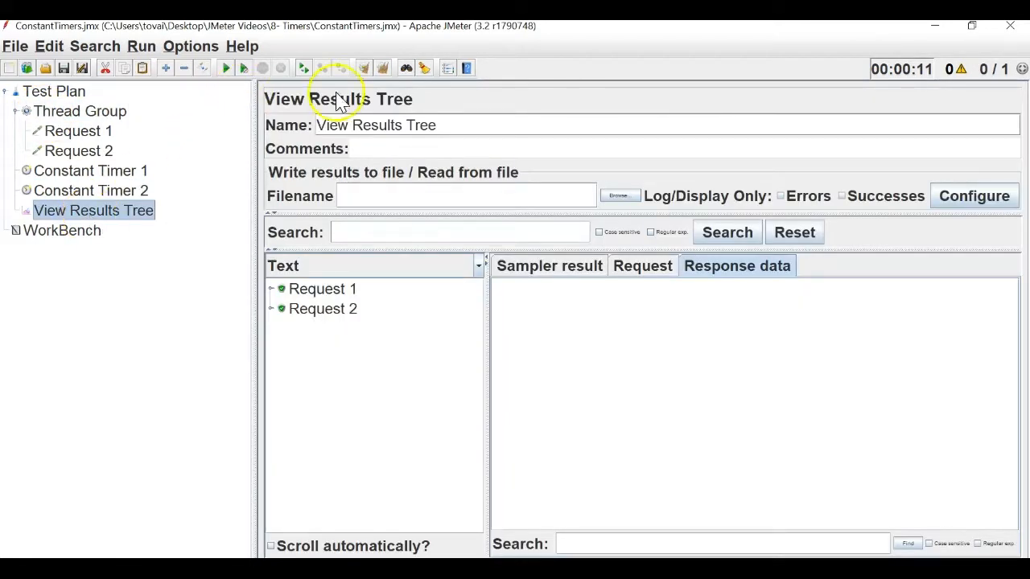
pyautogui.click(383, 69)
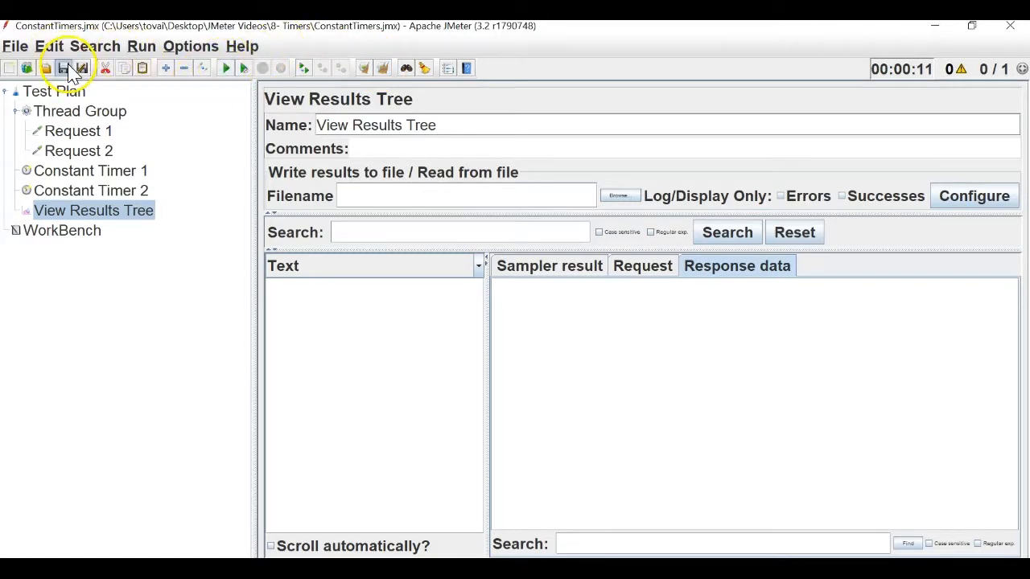
pyautogui.click(226, 68)
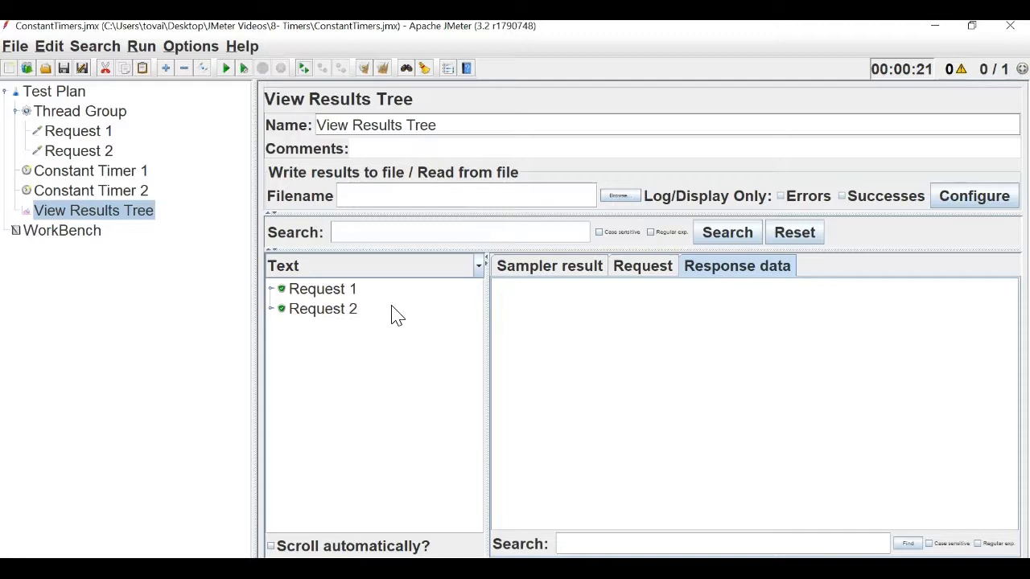
# Disable both Constant Timer 1 and Constant Timer 2 together
pyautogui.click(119, 171)
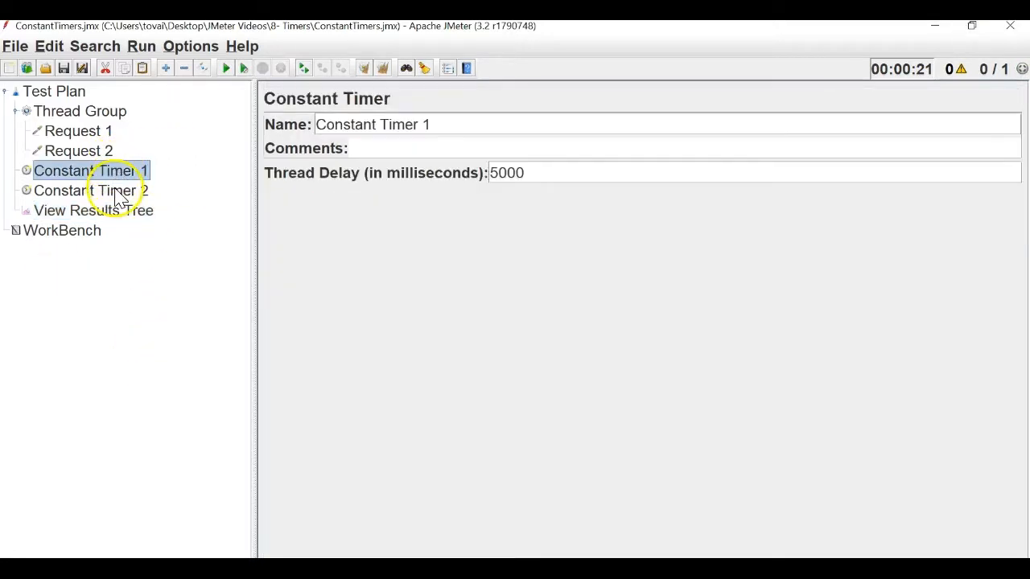
pyautogui.keyDown('ctrl'); pyautogui.click(120, 195); pyautogui.keyUp('ctrl')
pyautogui.rightClick(121, 196)
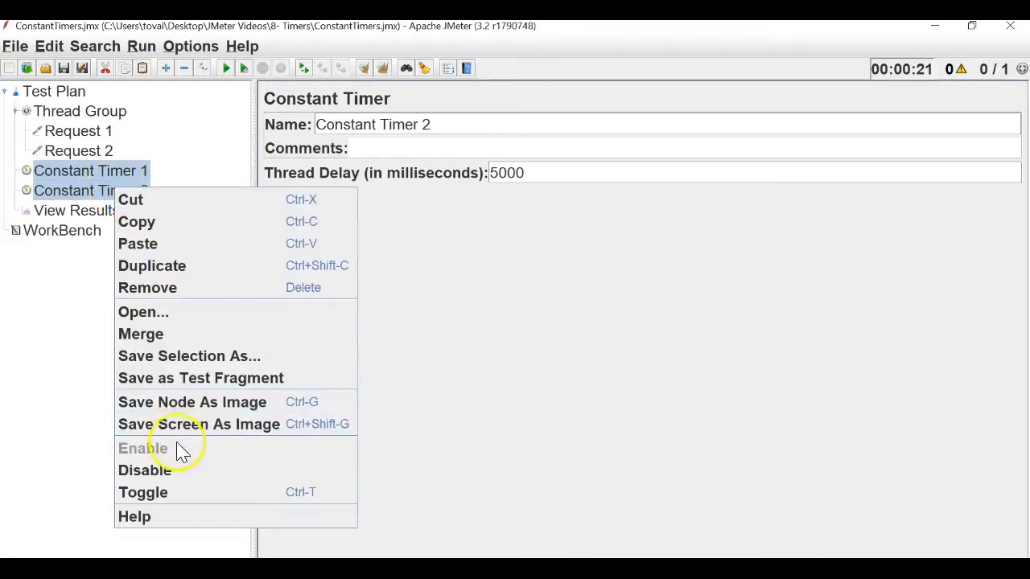
pyautogui.click(182, 469)
# Add a Constant Timer inside the Thread Group and set its thread delay to 5000 milliseconds
pyautogui.click(72, 111)
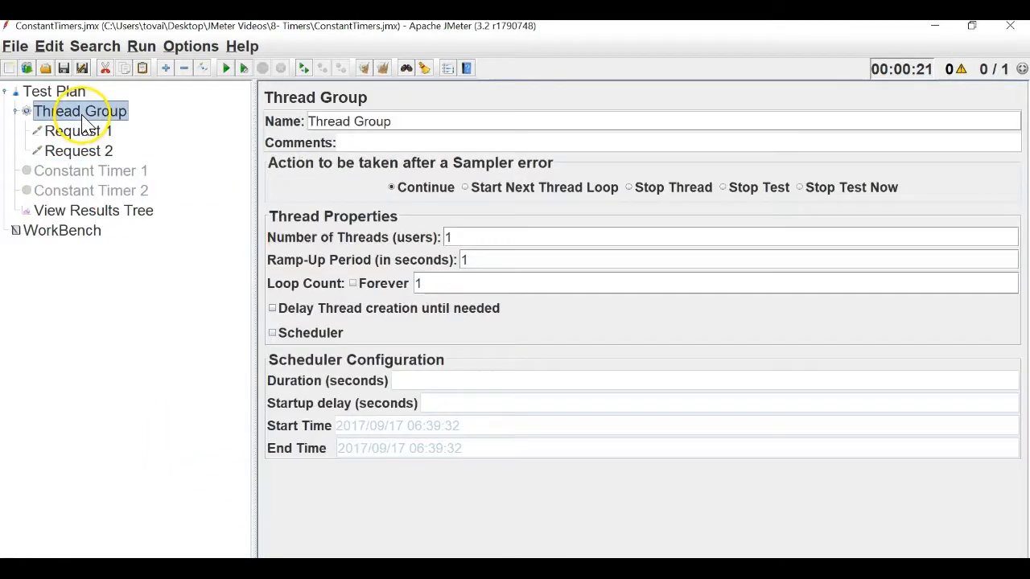
pyautogui.rightClick(76, 112)
pyautogui.moveTo(172, 127)
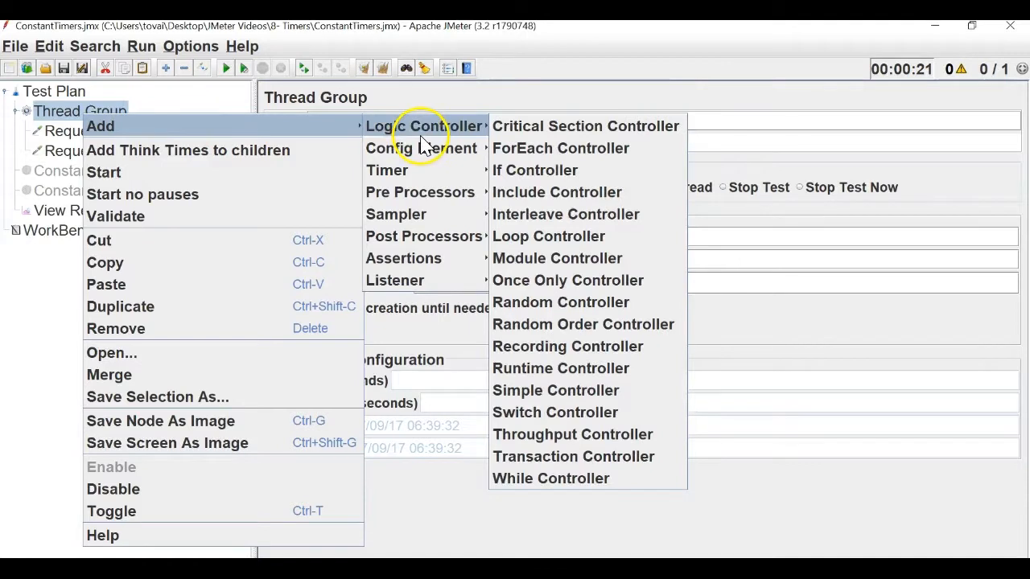
pyautogui.moveTo(455, 169)
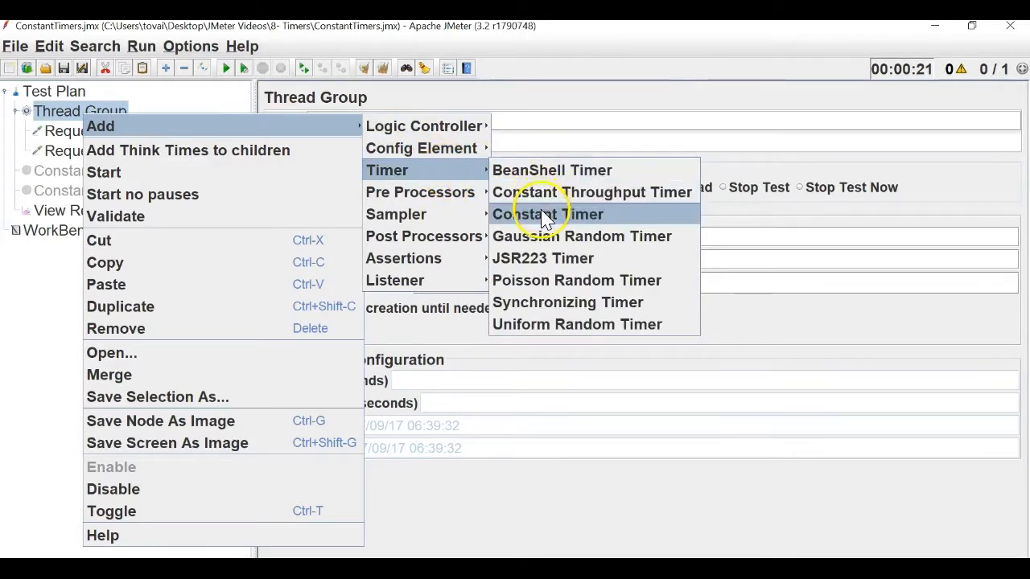
pyautogui.click(536, 212)
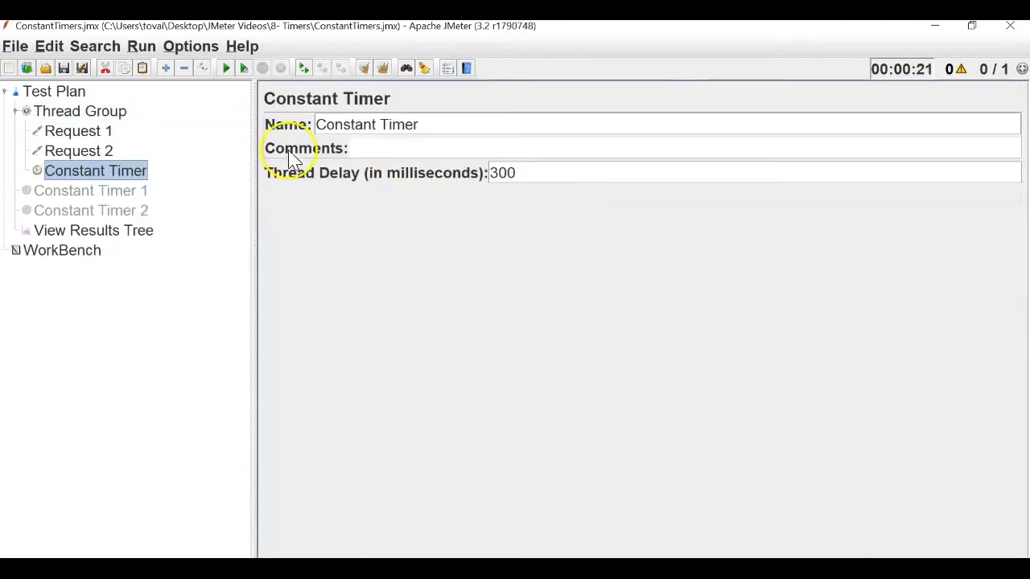
pyautogui.doubleClick(509, 175)
pyautogui.write('50')
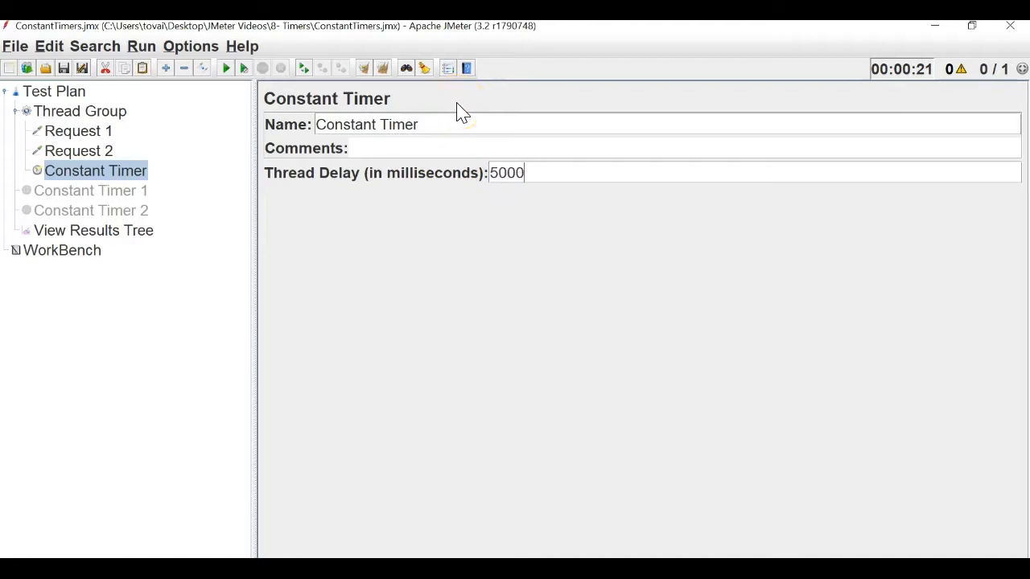
# Run the test plan with the View Results Tree open, then reopen the Thread Group's Constant Timer
pyautogui.click(144, 232)
pyautogui.click(227, 67)
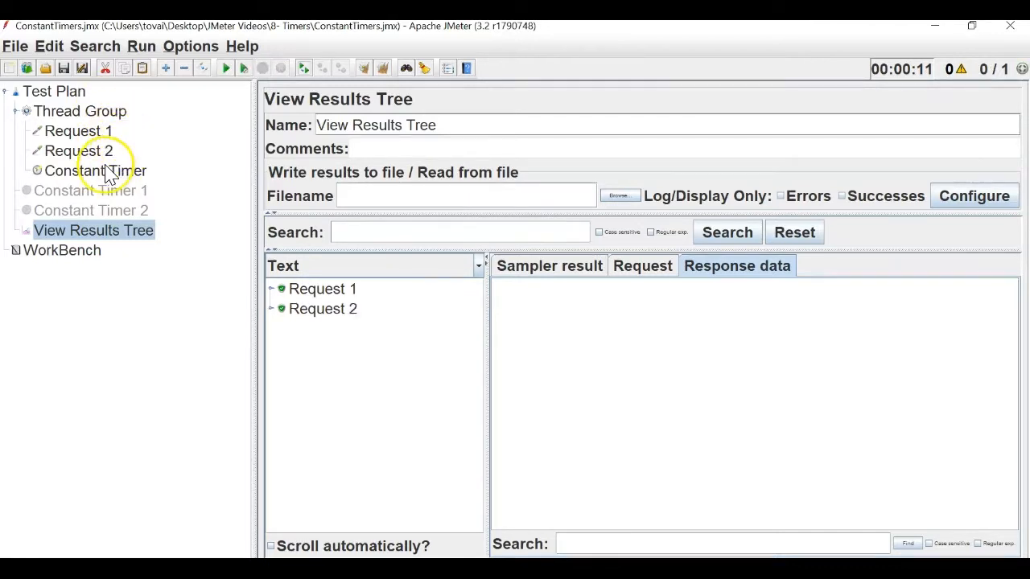
pyautogui.click(109, 172)
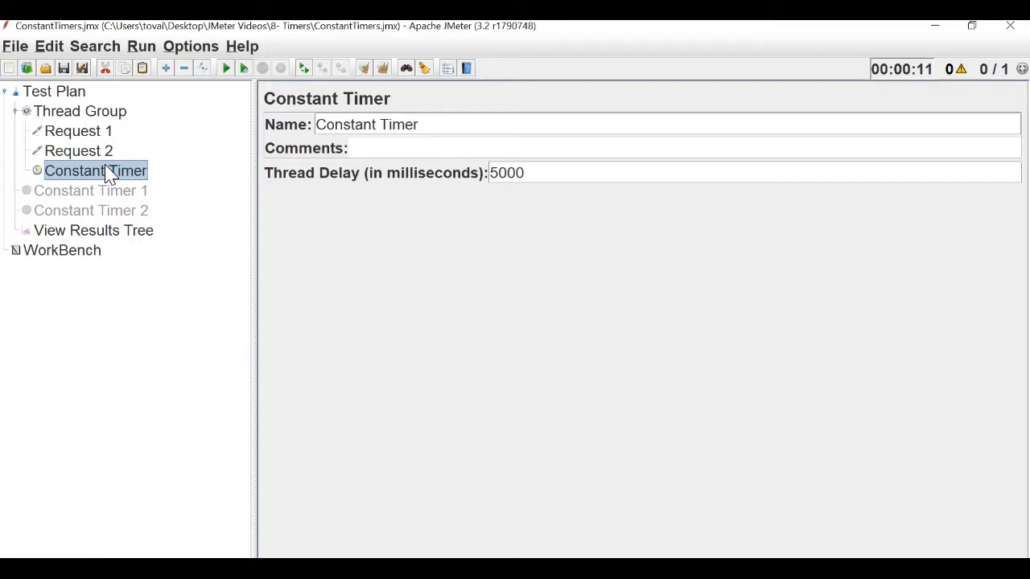
# Open the Function Helper from Request 1 and choose the __time function
pyautogui.click(103, 132)
pyautogui.click(187, 48)
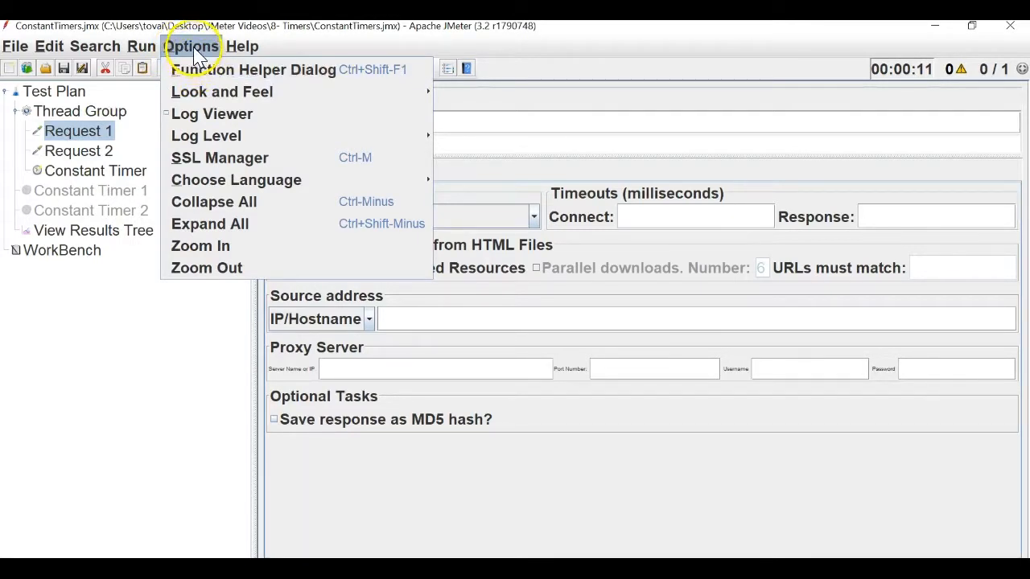
pyautogui.click(192, 72)
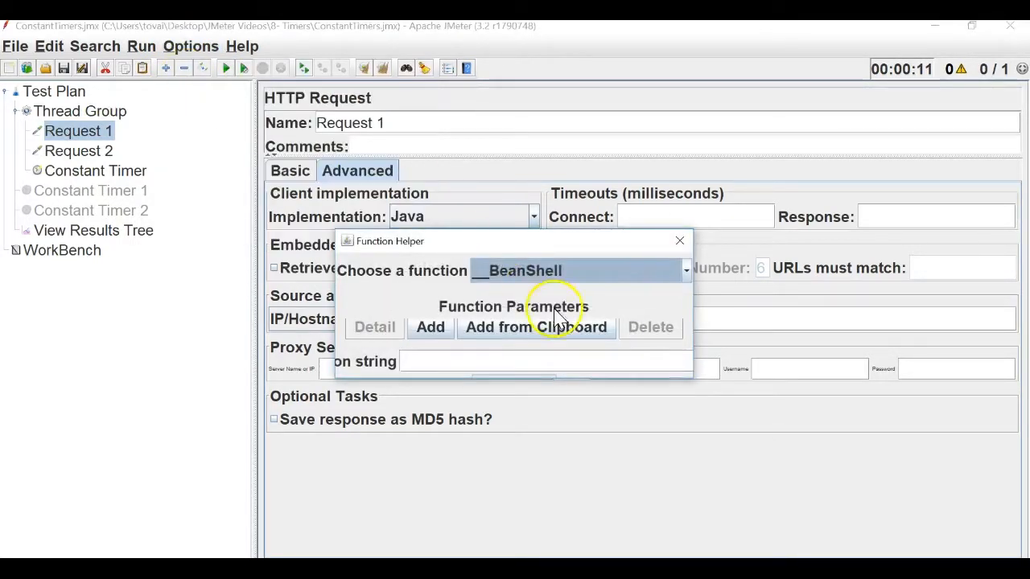
pyautogui.click(628, 272)
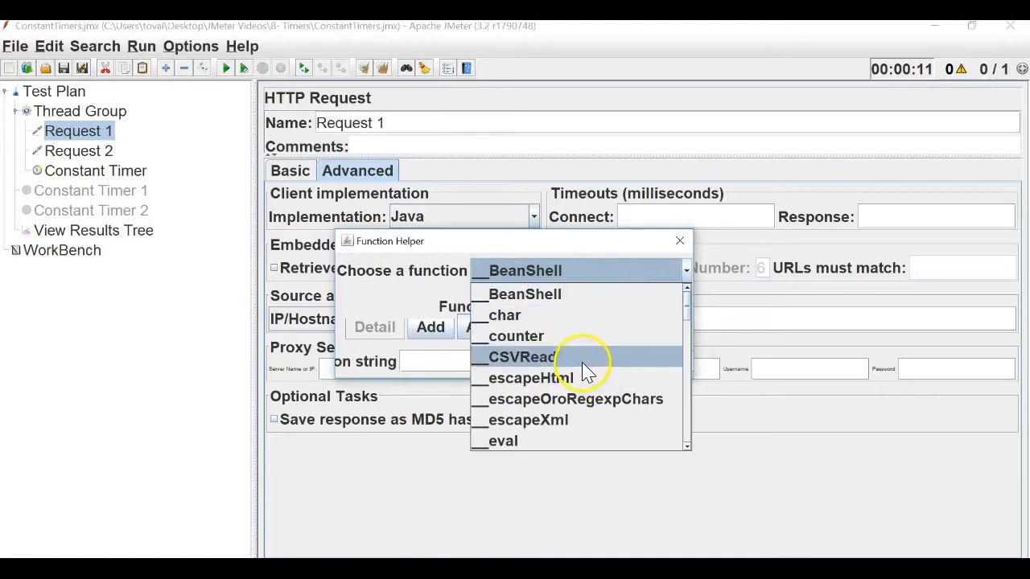
pyautogui.scroll(-9, 586, 368)
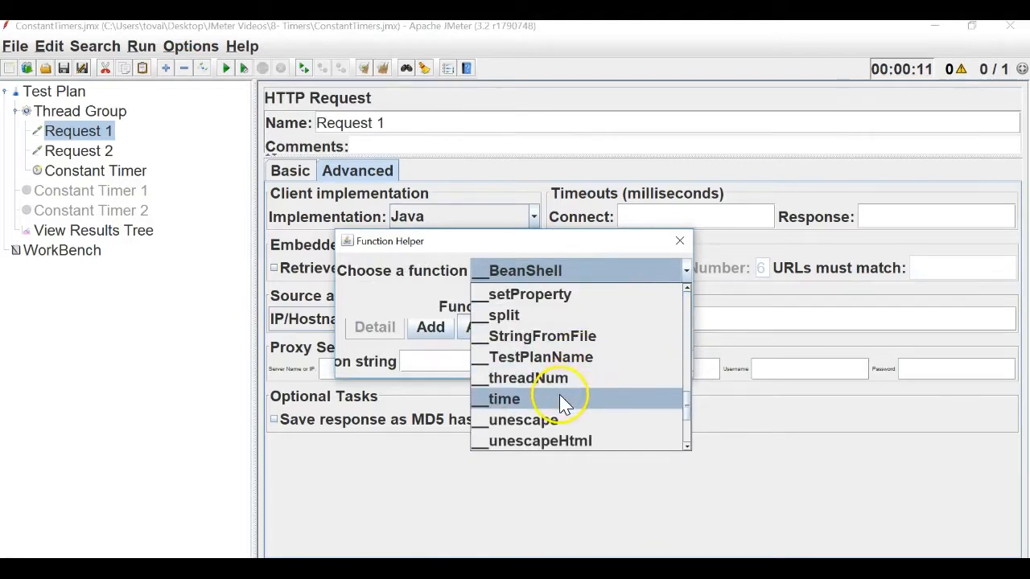
pyautogui.click(561, 398)
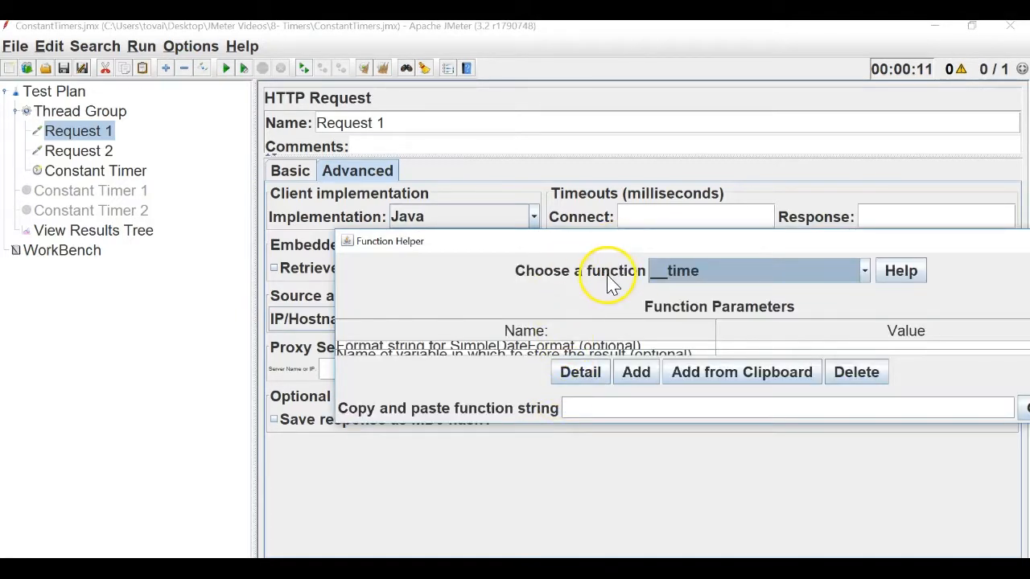
# Reduce the interface's text size and reposition the Function Helper dialog so that all its parameters and controls fit on screen
pyautogui.hotkey('ctrl', '-')
pyautogui.hotkey('ctrl', '-')
pyautogui.hotkey('ctrl', '-')
pyautogui.hotkey('ctrl', '-')
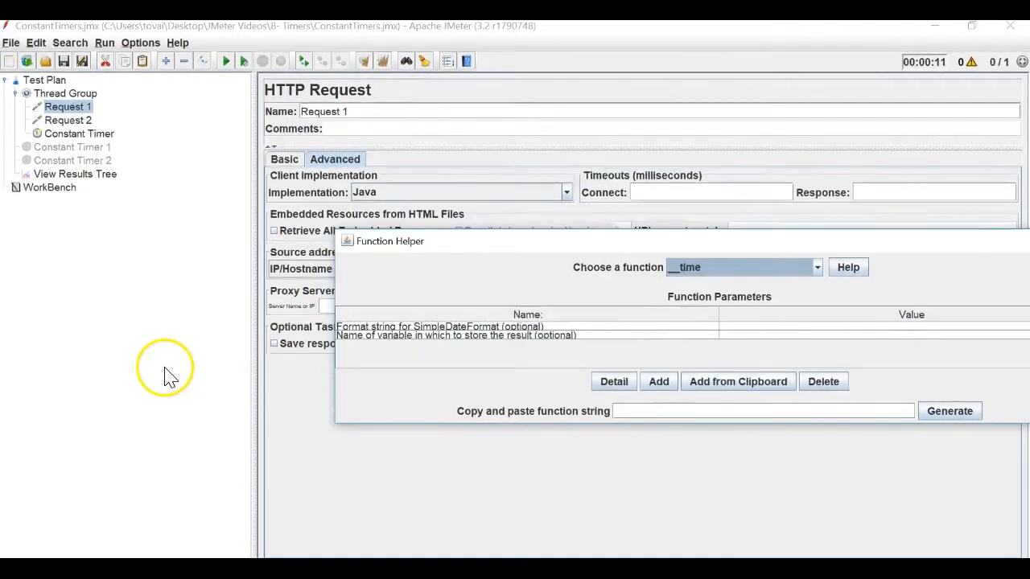
pyautogui.hotkey('ctrl', '-')
pyautogui.hotkey('ctrl', '-')
pyautogui.hotkey('ctrl', '-')
pyautogui.moveTo(428, 247); pyautogui.dragTo(292, 121)
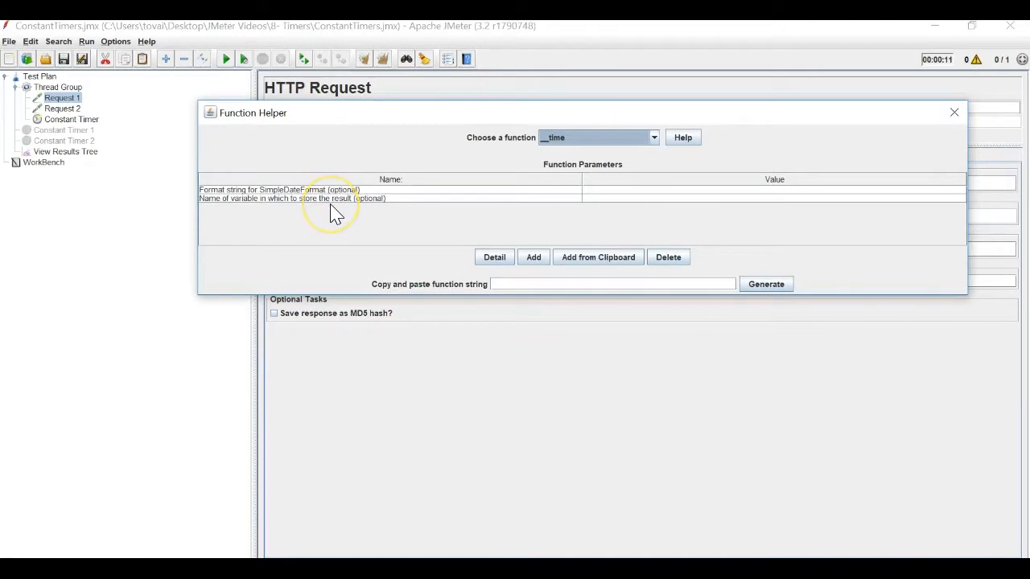
pyautogui.hotkey('ctrl', '+')
pyautogui.hotkey('ctrl', '+')
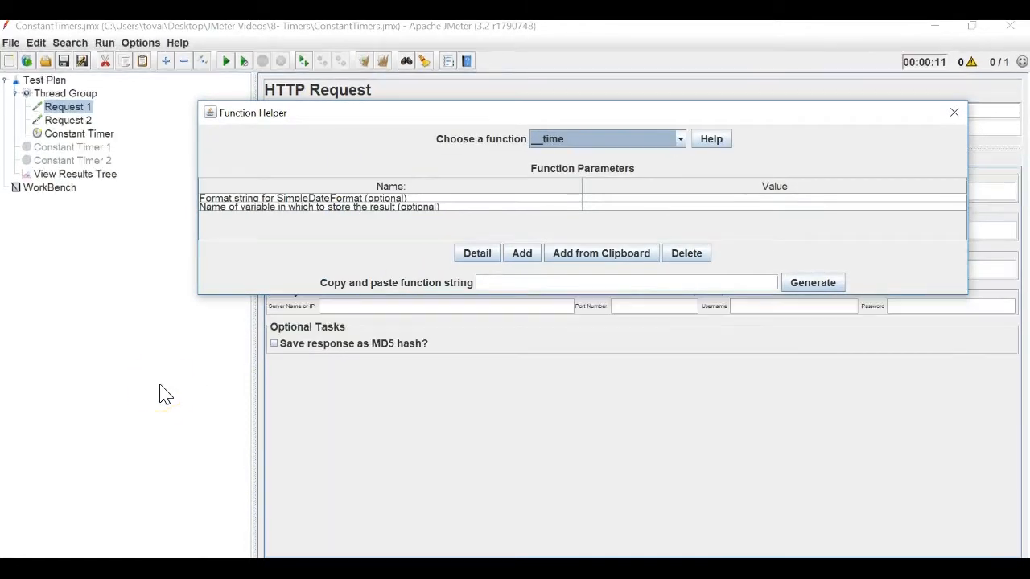
pyautogui.click(247, 243)
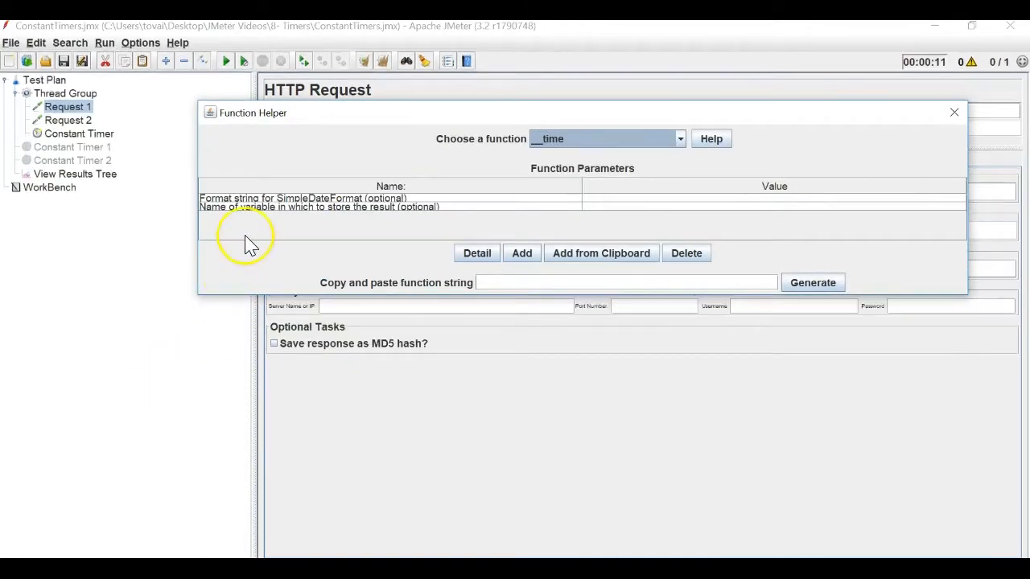
# Generate the __time function string with empty parameters, copy it, and close the Function Helper
pyautogui.click(282, 206)
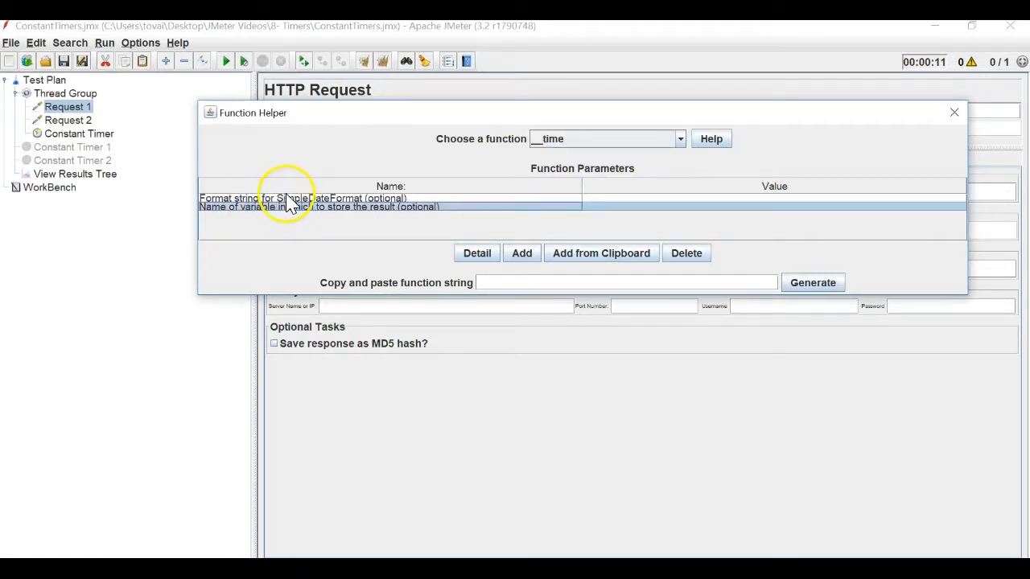
pyautogui.click(281, 200)
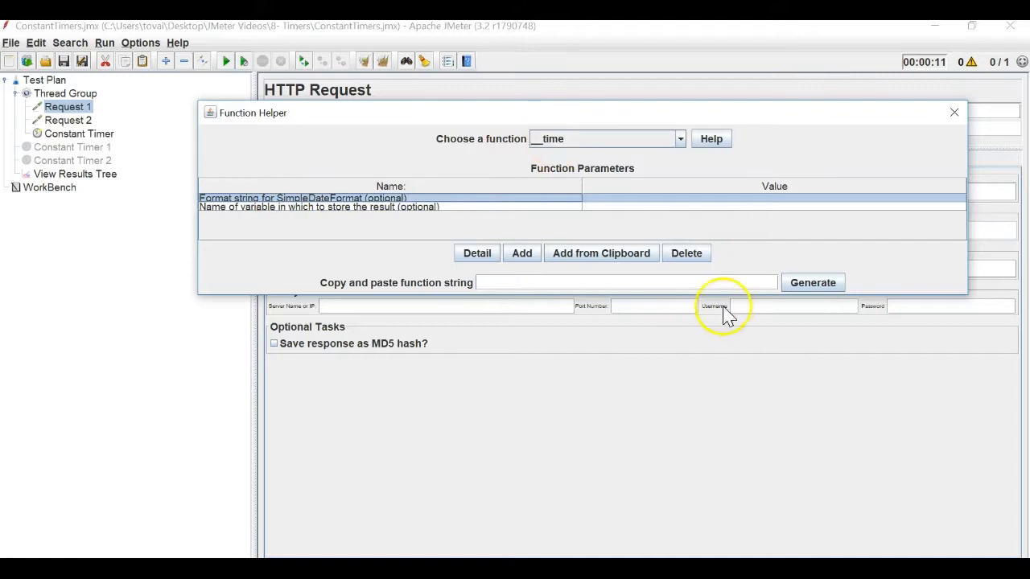
pyautogui.click(812, 283)
pyautogui.moveTo(555, 284); pyautogui.dragTo(429, 280)
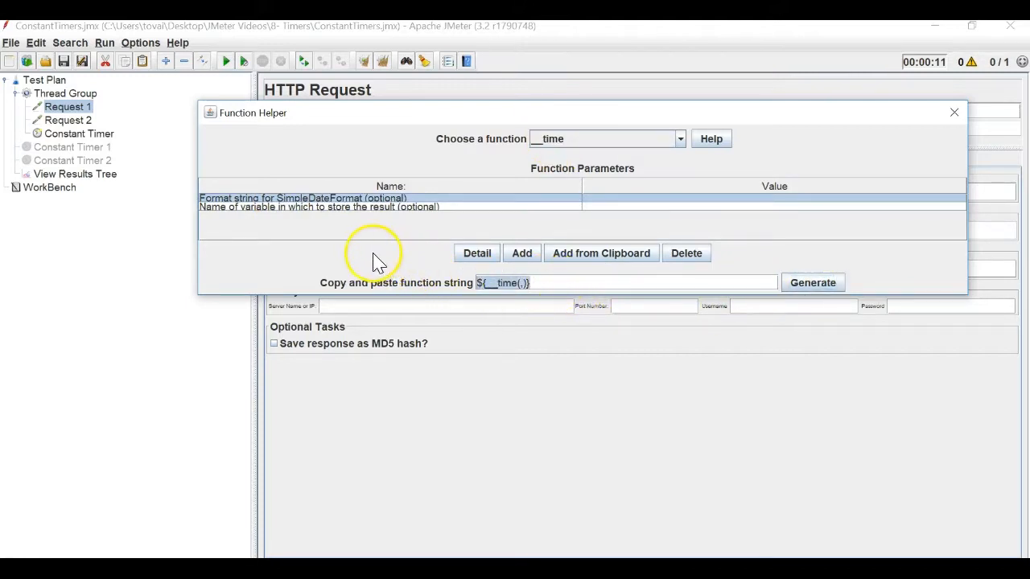
pyautogui.click(954, 113)
# Open the Constant Timer inside the Thread Group and disable it
pyautogui.click(74, 134)
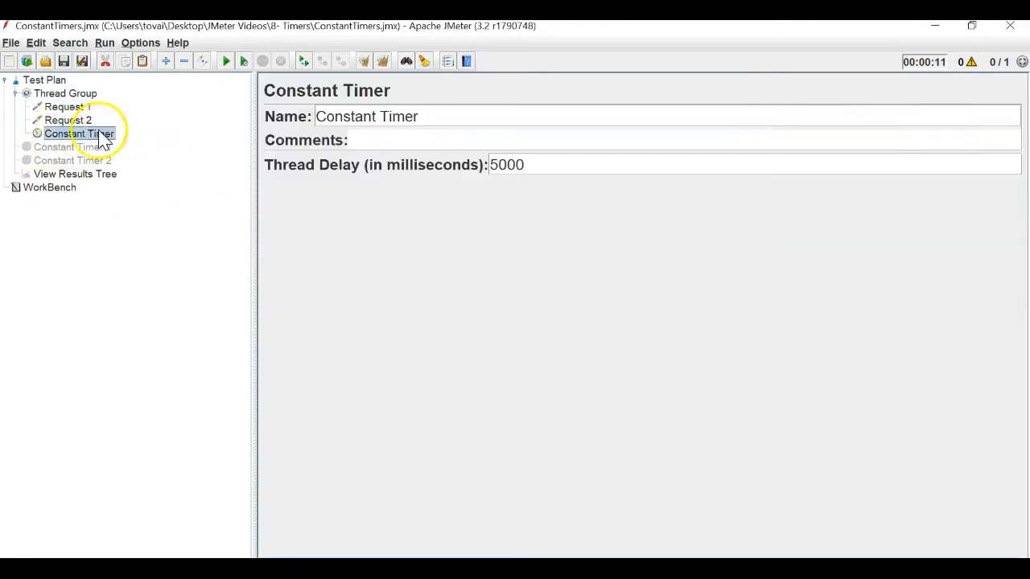
pyautogui.doubleClick(496, 154)
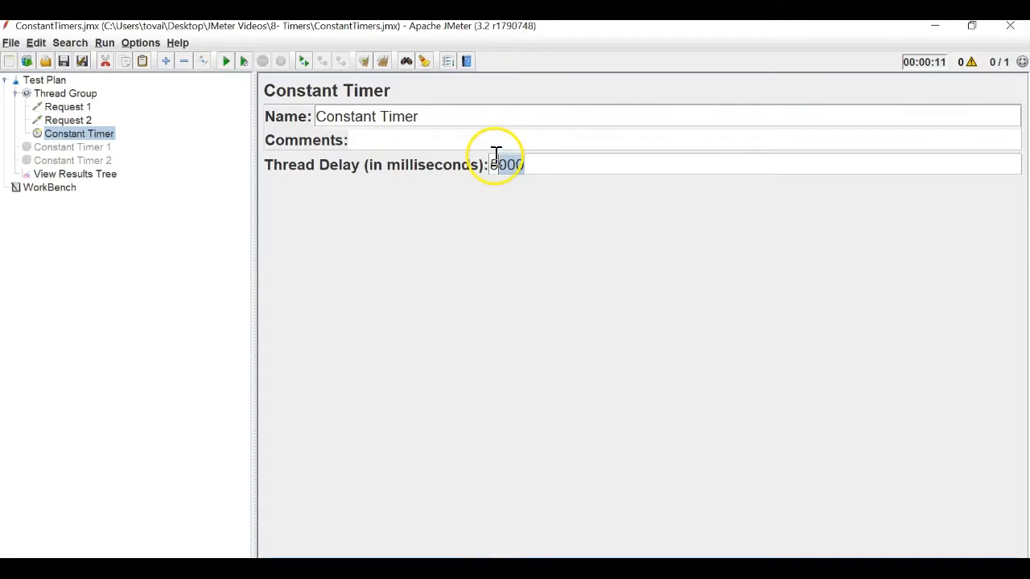
pyautogui.rightClick(84, 137)
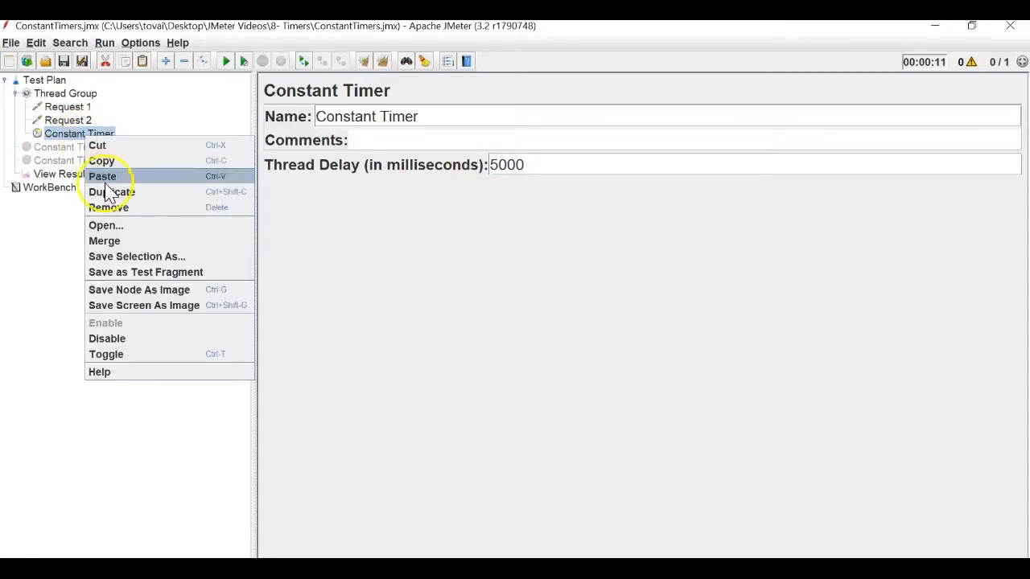
pyautogui.click(129, 339)
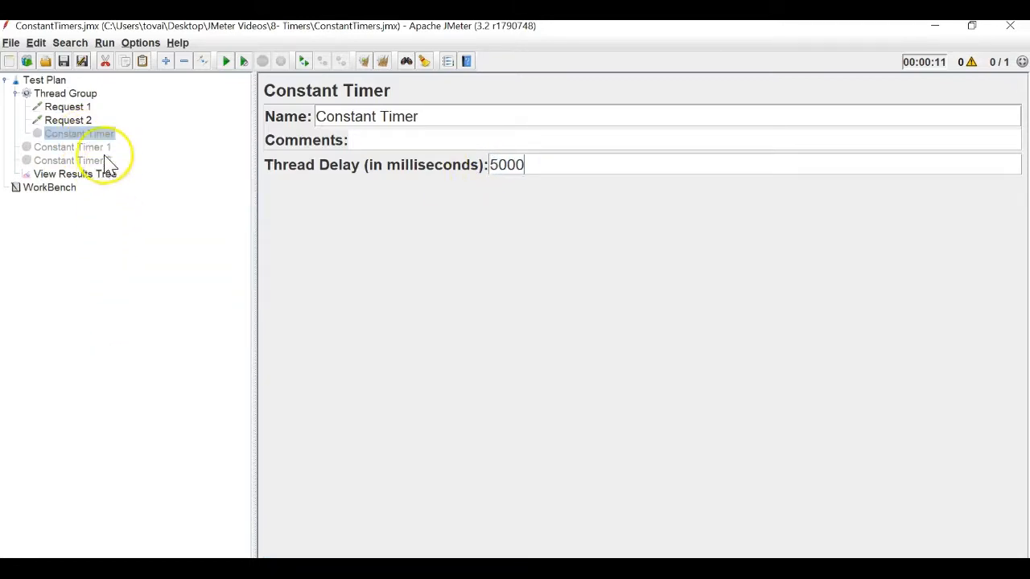
# Add another Constant Timer inside the Thread Group and set its thread delay to ${__time(,)}
pyautogui.click(85, 95)
pyautogui.rightClick(87, 99)
pyautogui.moveTo(97, 98)
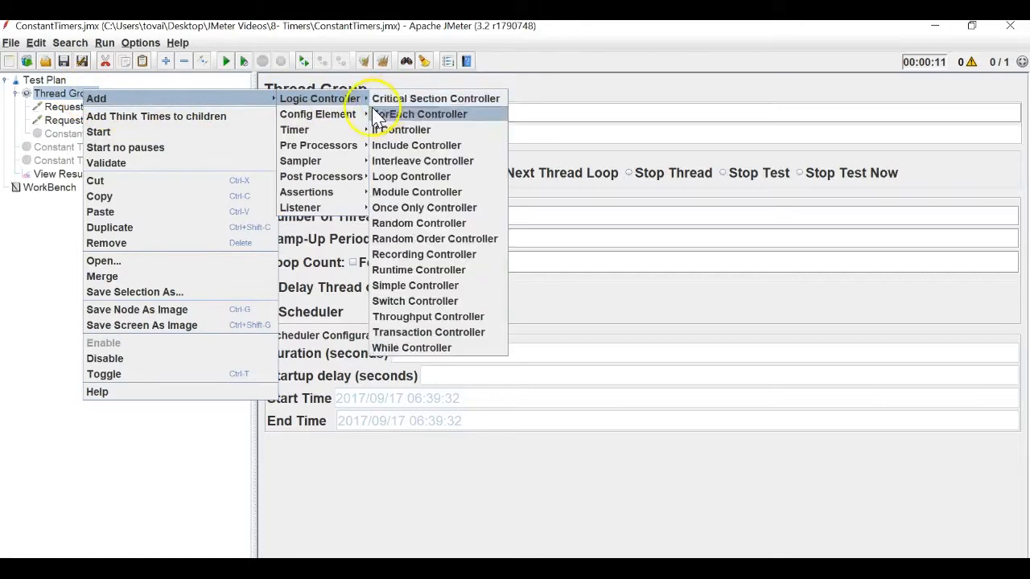
pyautogui.moveTo(362, 118)
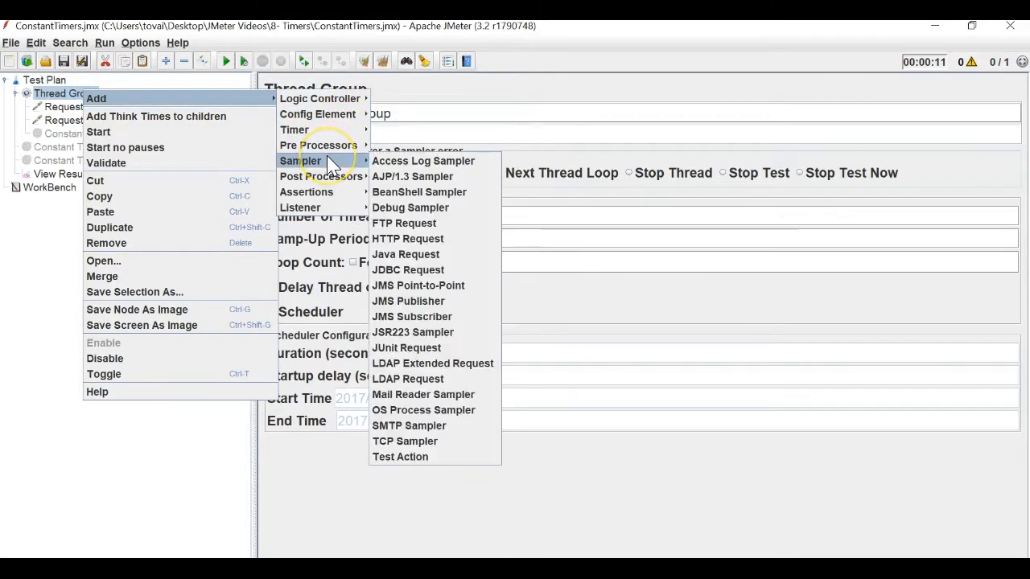
pyautogui.click(402, 129)
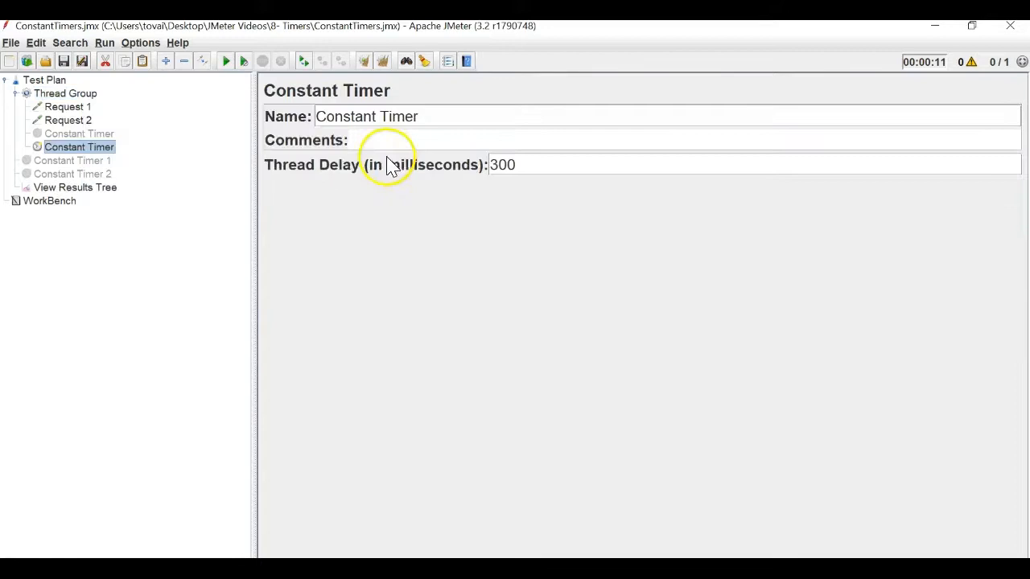
pyautogui.doubleClick(499, 166)
pyautogui.write('${__time()}')
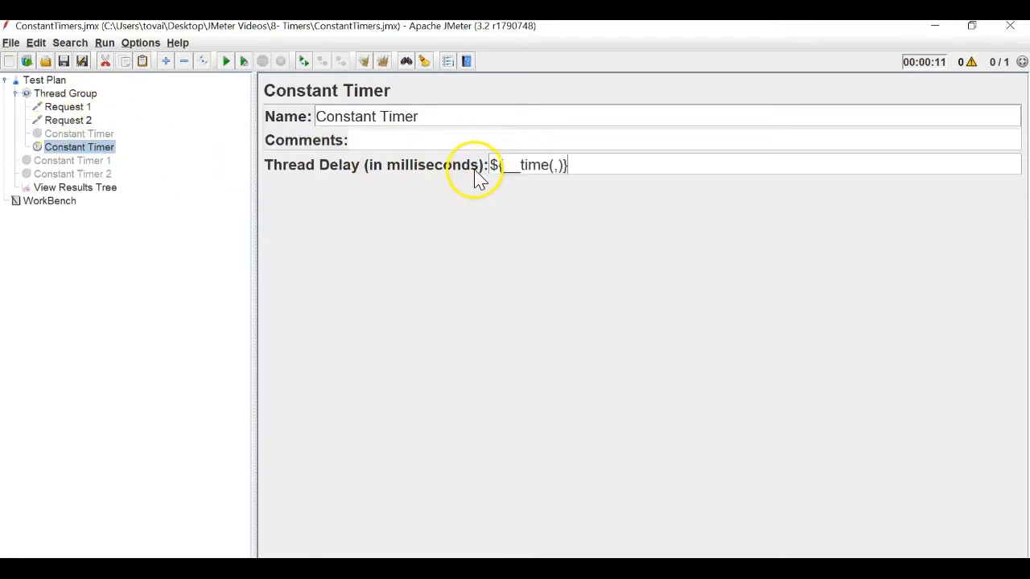
# Check the disabled Constant Timer's delay, then remove the Thread Group timer that uses ${__time(,)}
pyautogui.click(78, 135)
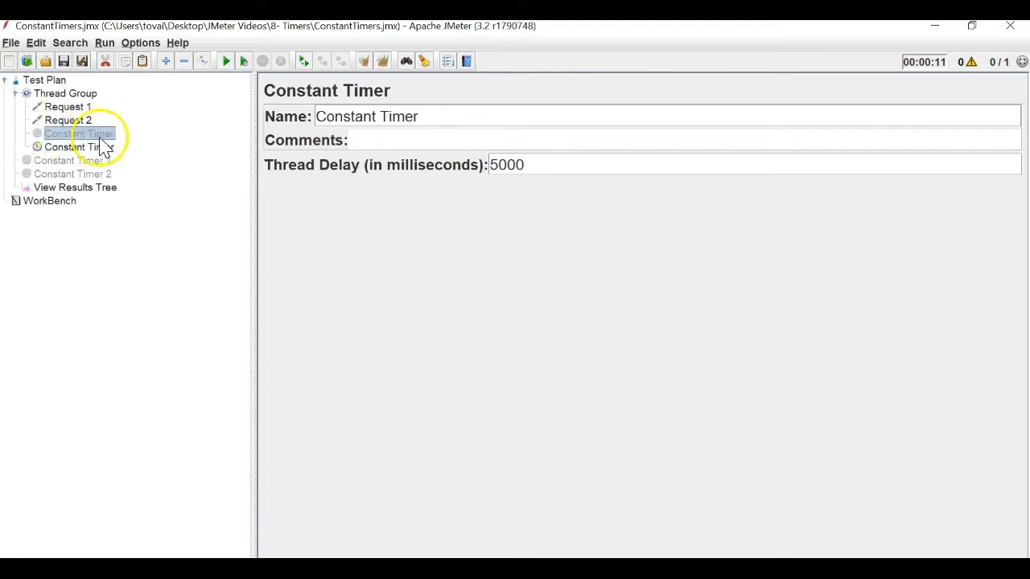
pyautogui.doubleClick(523, 165)
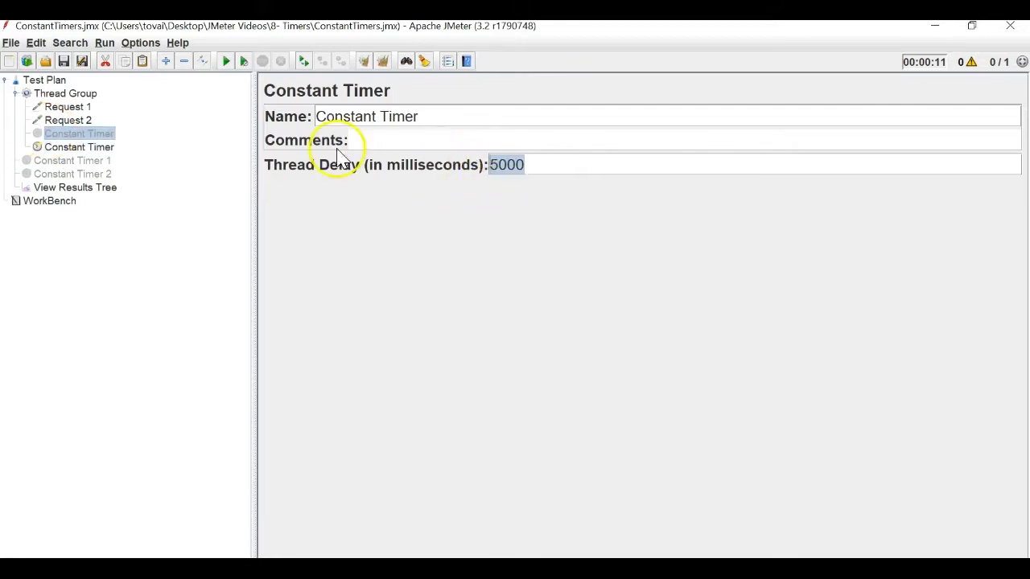
pyautogui.click(84, 149)
pyautogui.rightClick(83, 145)
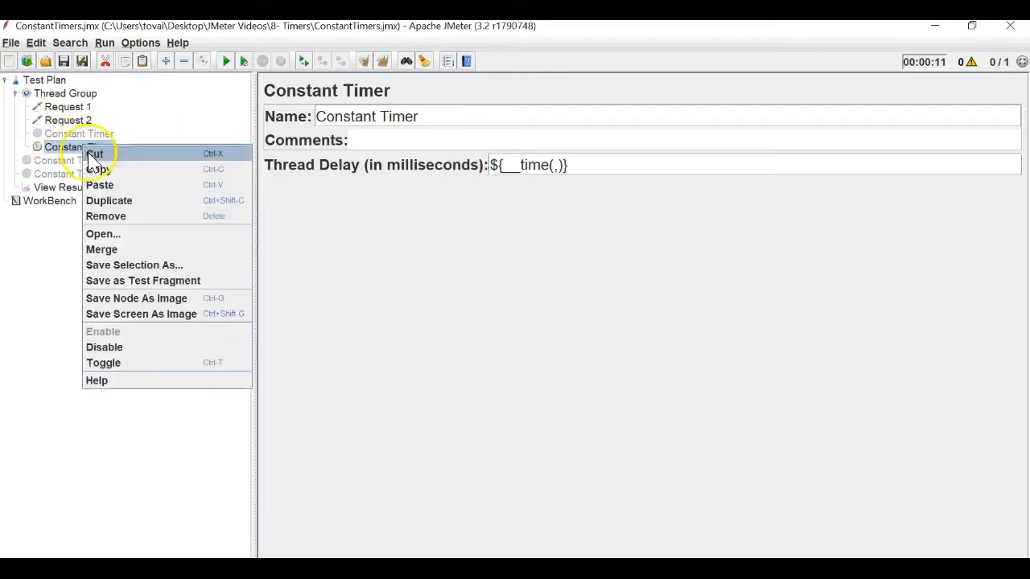
pyautogui.click(109, 215)
pyautogui.click(497, 310)
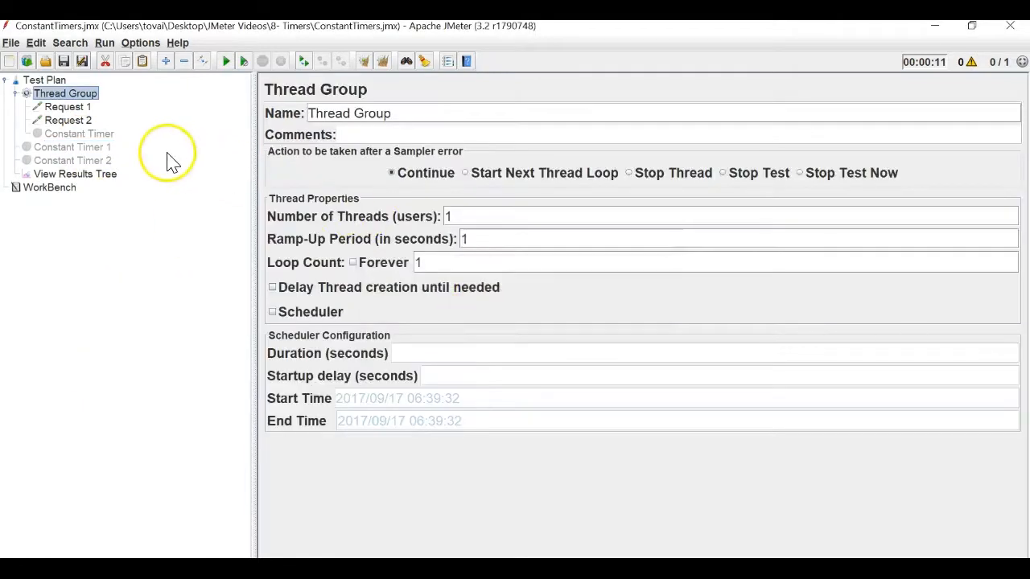
# Re-enable the disabled Constant Timer inside the Thread Group
pyautogui.click(80, 134)
pyautogui.rightClick(90, 136)
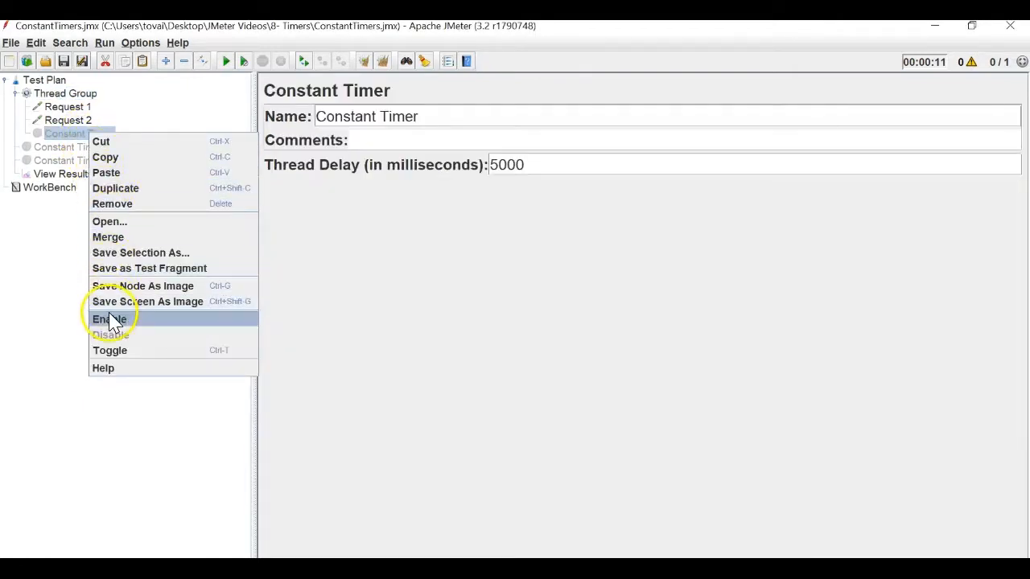
pyautogui.click(109, 319)
# Append ${__time(,)} to the names of Request 1 and Request 2
pyautogui.click(81, 107)
pyautogui.click(374, 107)
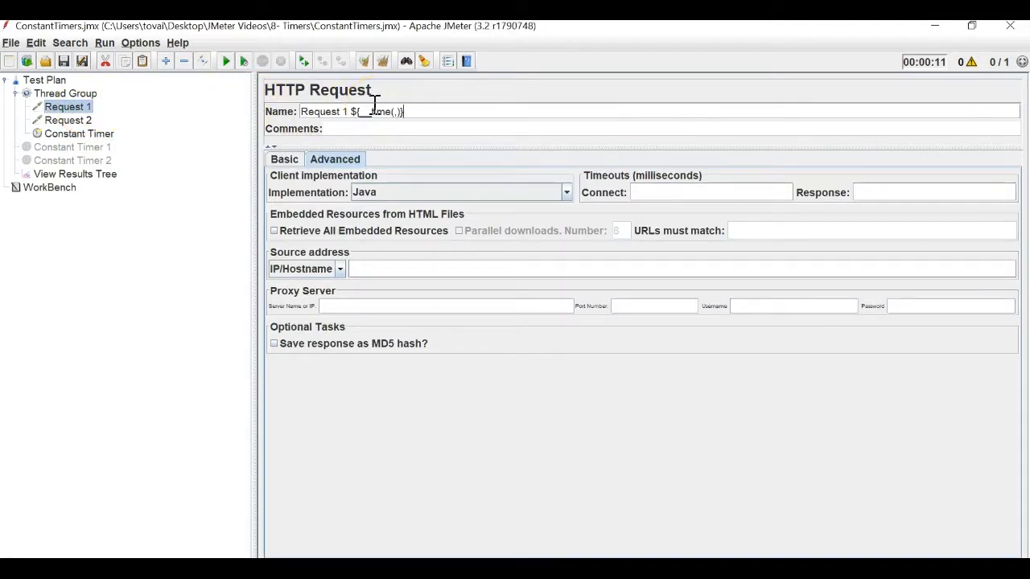
pyautogui.moveTo(358, 111)
pyautogui.mouseDown()
pyautogui.moveTo(406, 111)
pyautogui.moveTo(348, 111)
pyautogui.mouseUp()
pyautogui.click(84, 121)
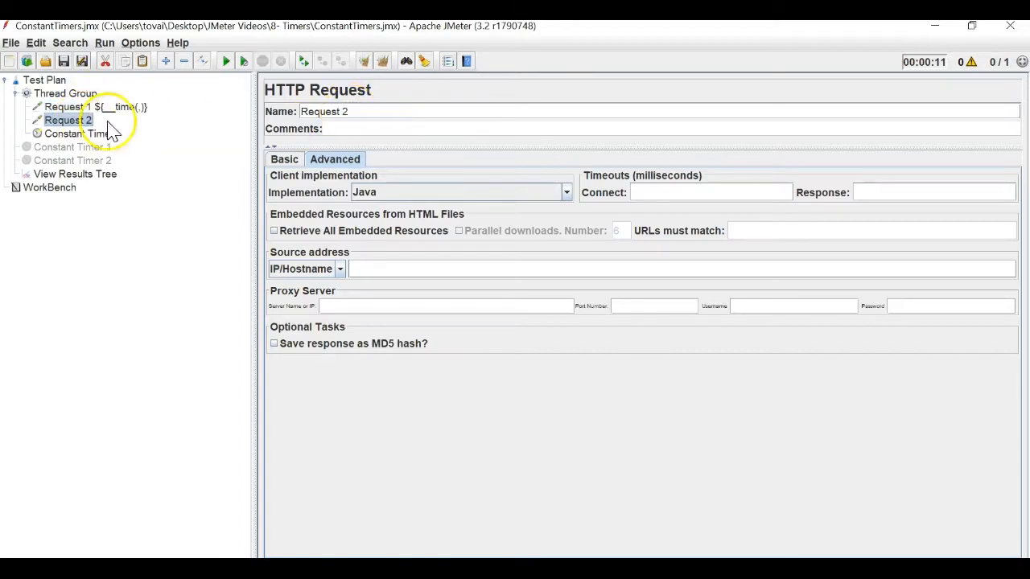
pyautogui.click(358, 113)
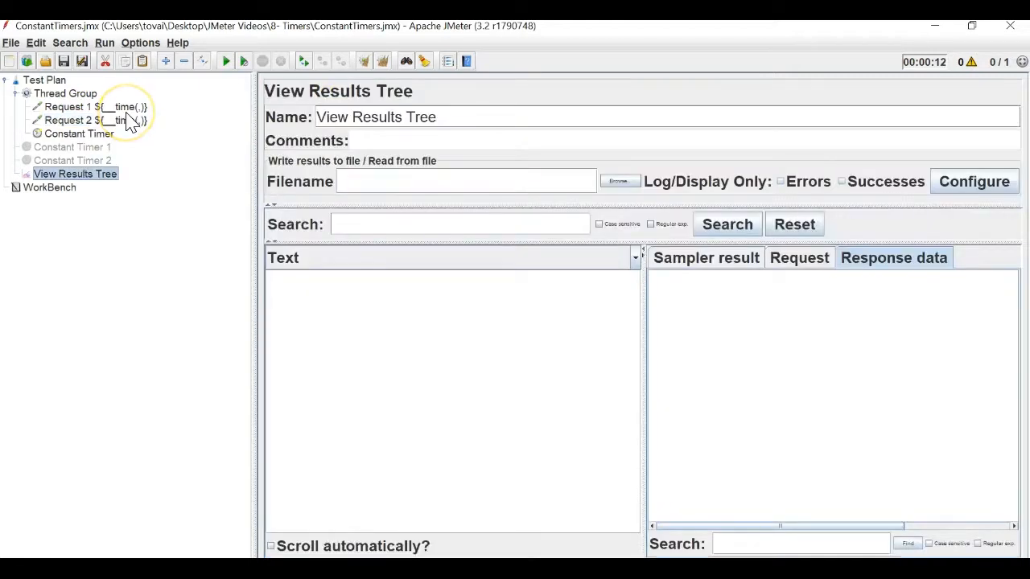
# Run the test plan and compare the timestamps of Request 1 and Request 2 in the View Results Tree
pyautogui.click(121, 108)
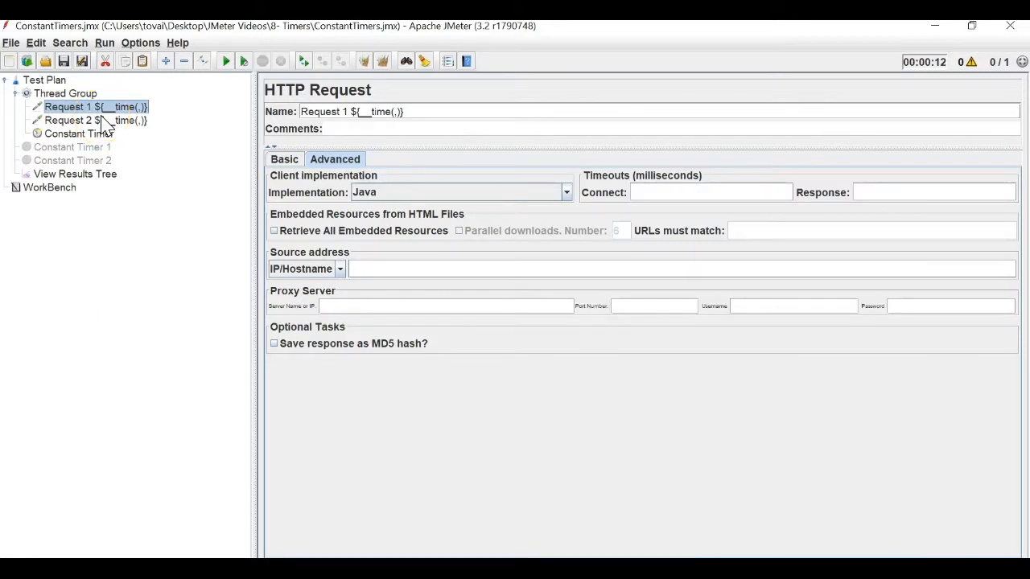
pyautogui.click(227, 61)
pyautogui.click(112, 176)
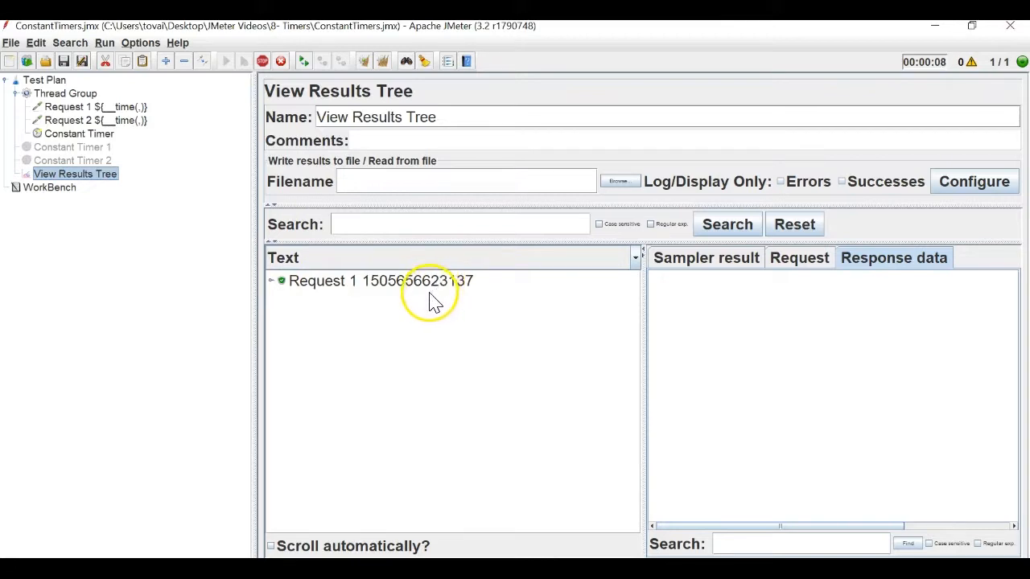
pyautogui.click(544, 119)
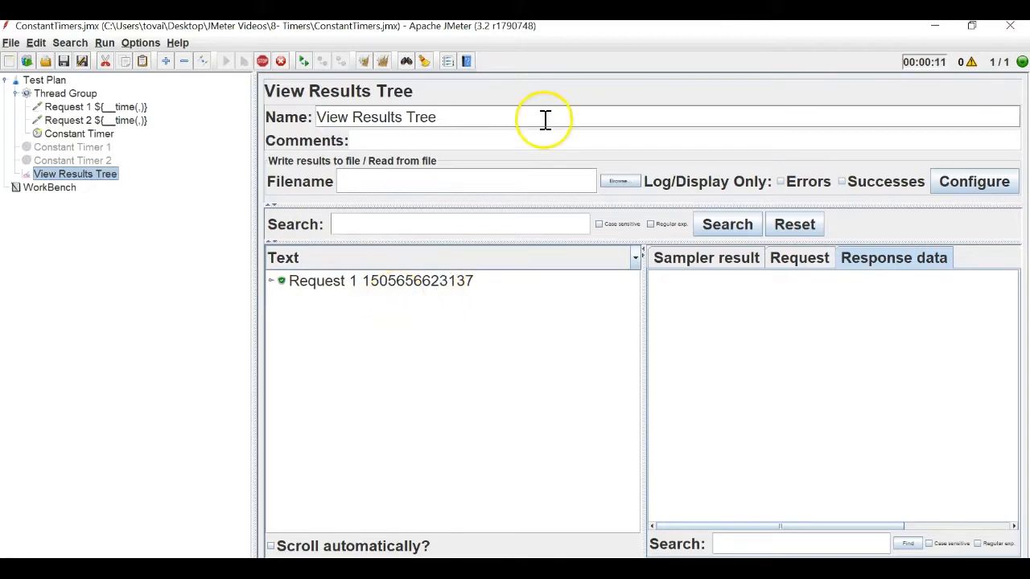
pyautogui.click(413, 283)
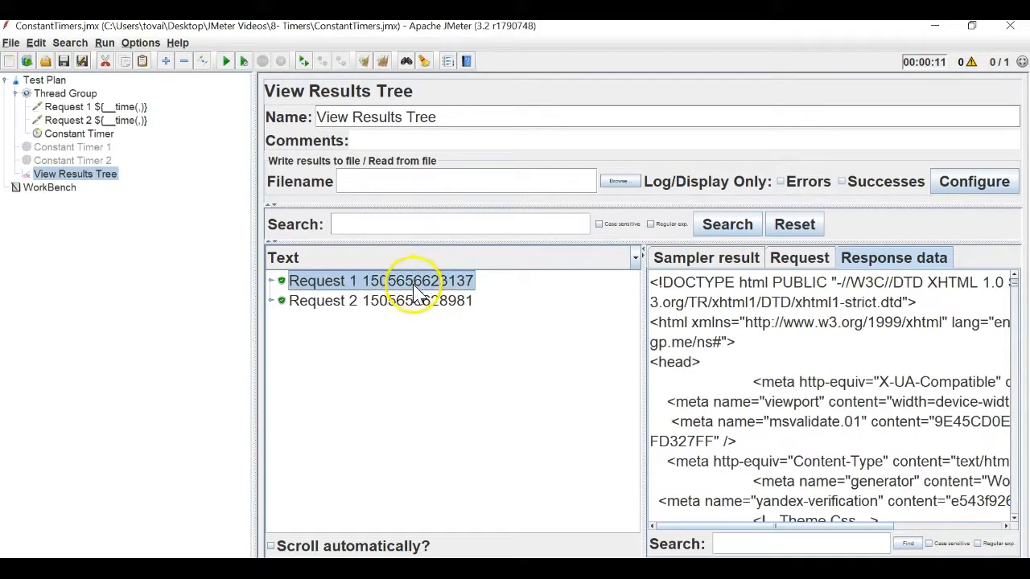
pyautogui.click(413, 303)
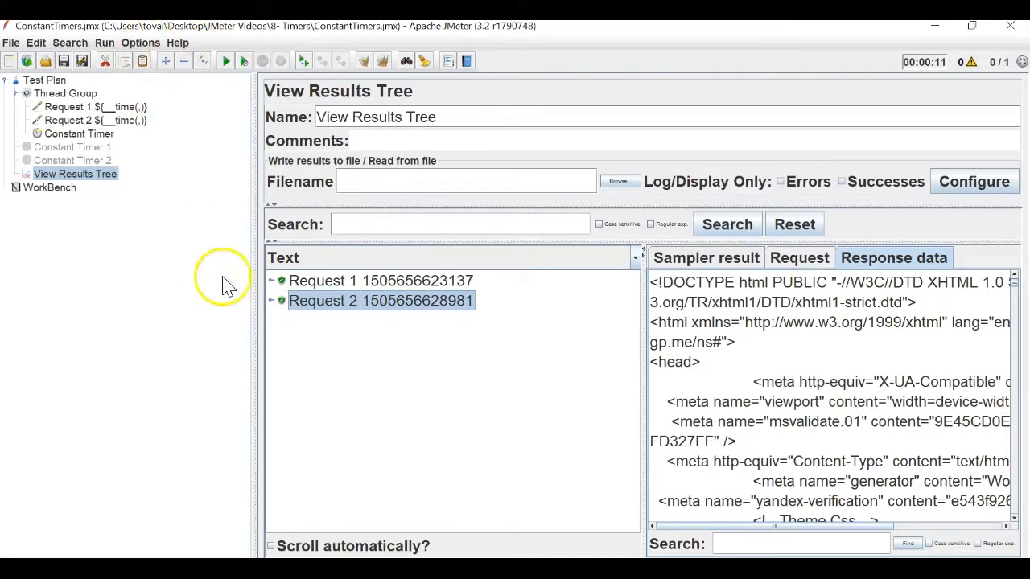
# Reopen the Function Helper and clear the format string of the __time function
pyautogui.click(143, 43)
pyautogui.click(165, 59)
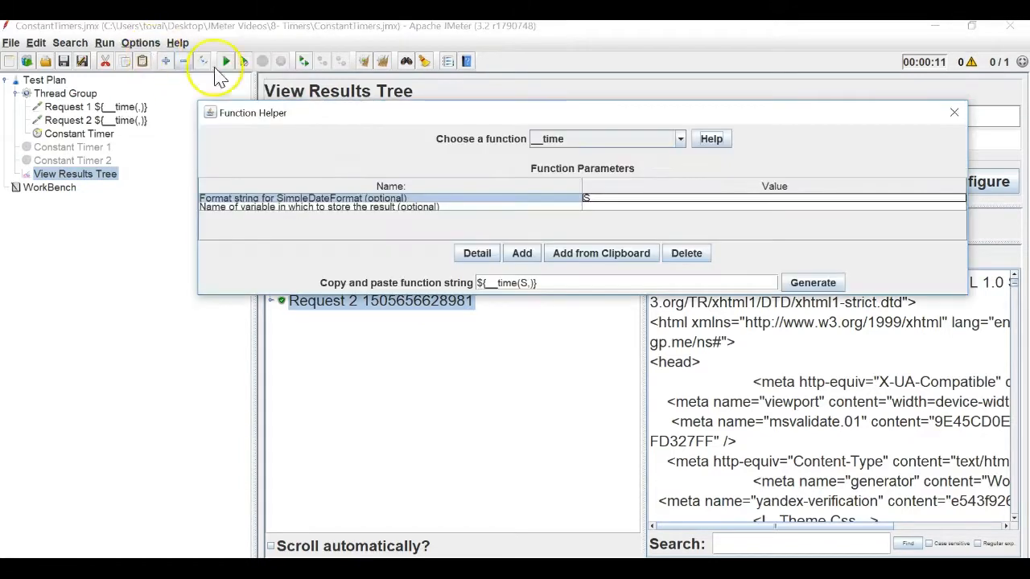
pyautogui.press('BackSpace')
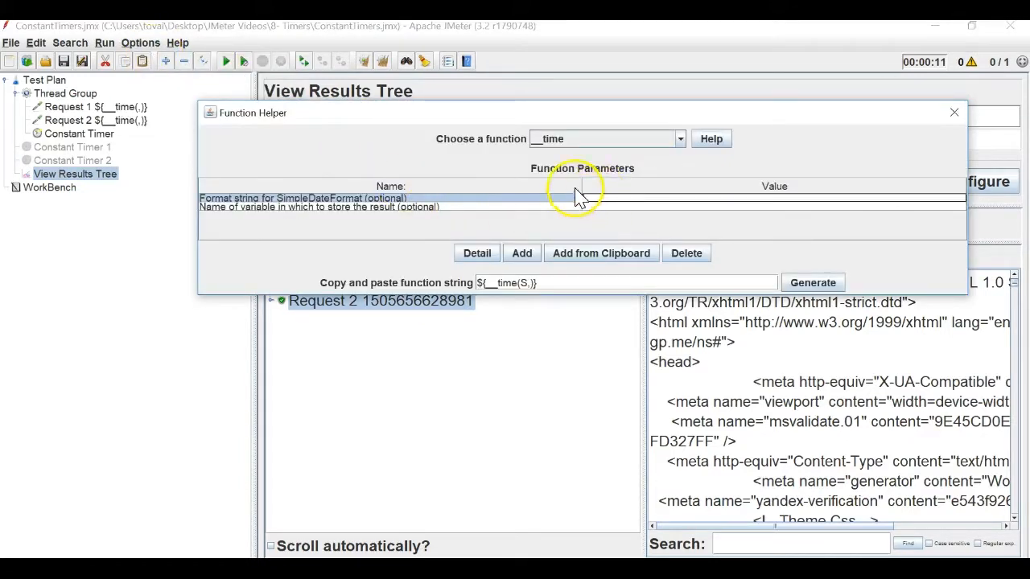
# Read the help on __time formats, copy the YMDHMS alias, and close the Help and Function Helper windows
pyautogui.click(709, 141)
pyautogui.moveTo(587, 272); pyautogui.dragTo(534, 125)
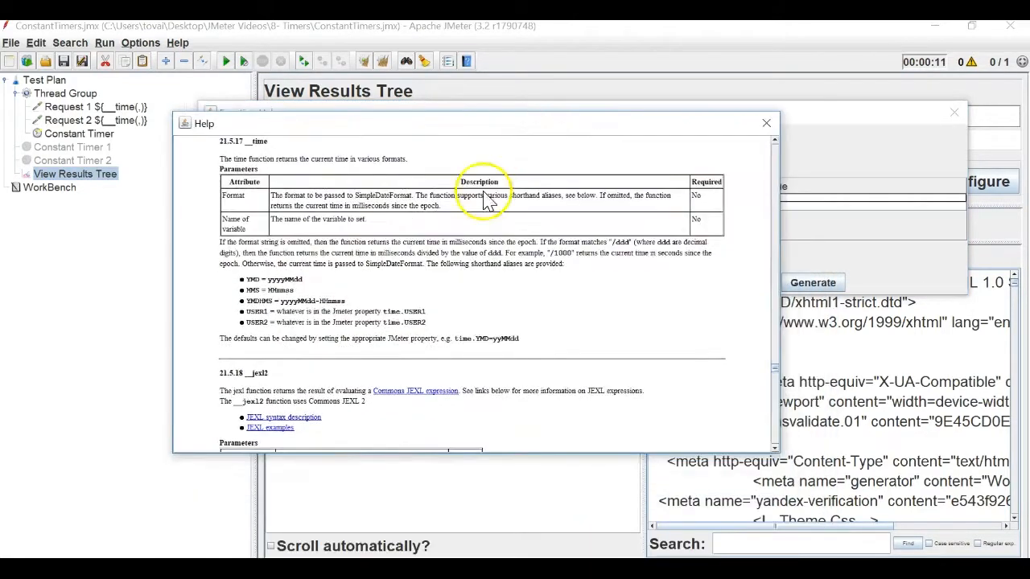
pyautogui.scroll(3, 396, 309)
pyautogui.scroll(-5, 396, 309)
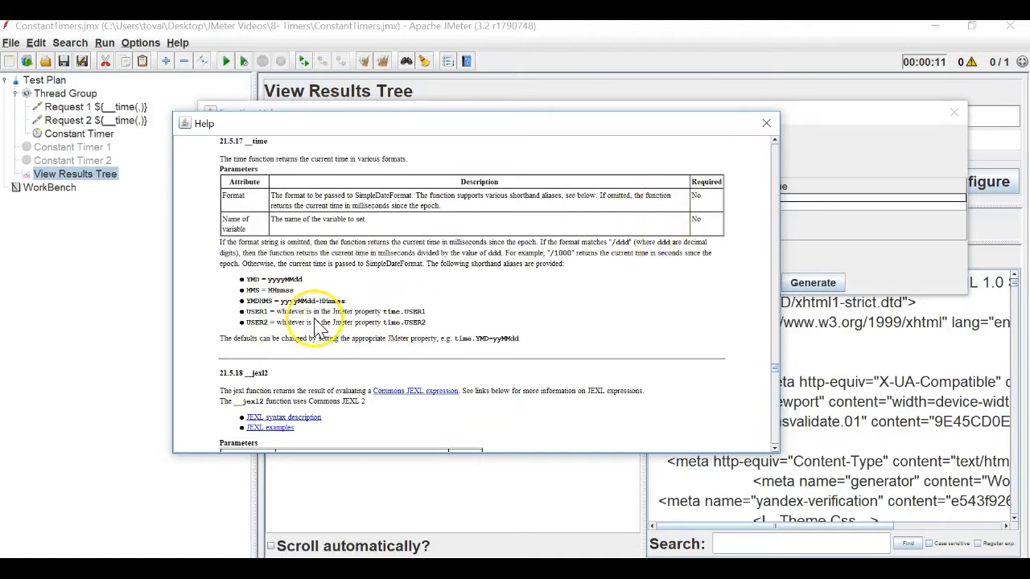
pyautogui.moveTo(248, 310); pyautogui.dragTo(272, 308)
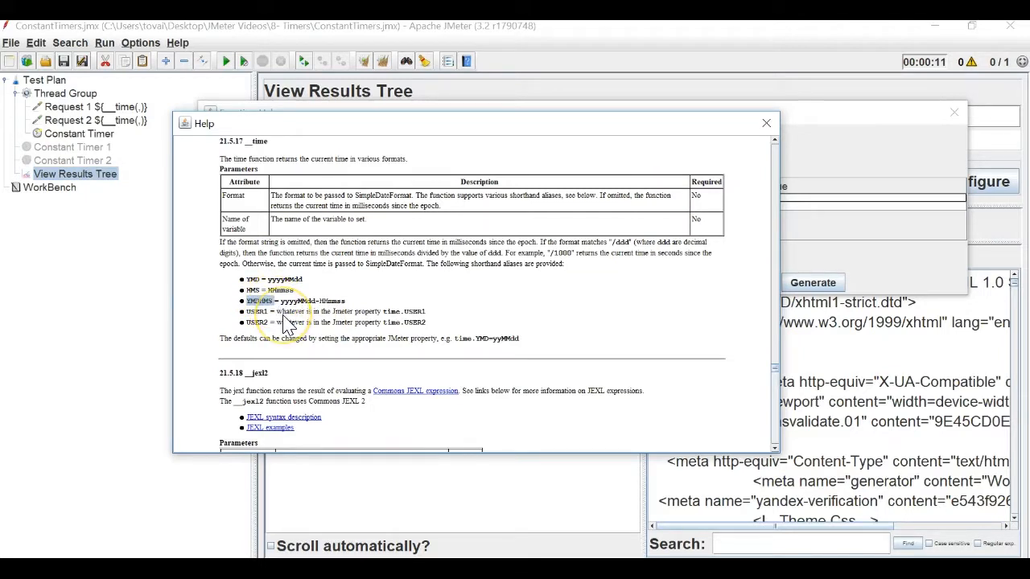
pyautogui.click(765, 124)
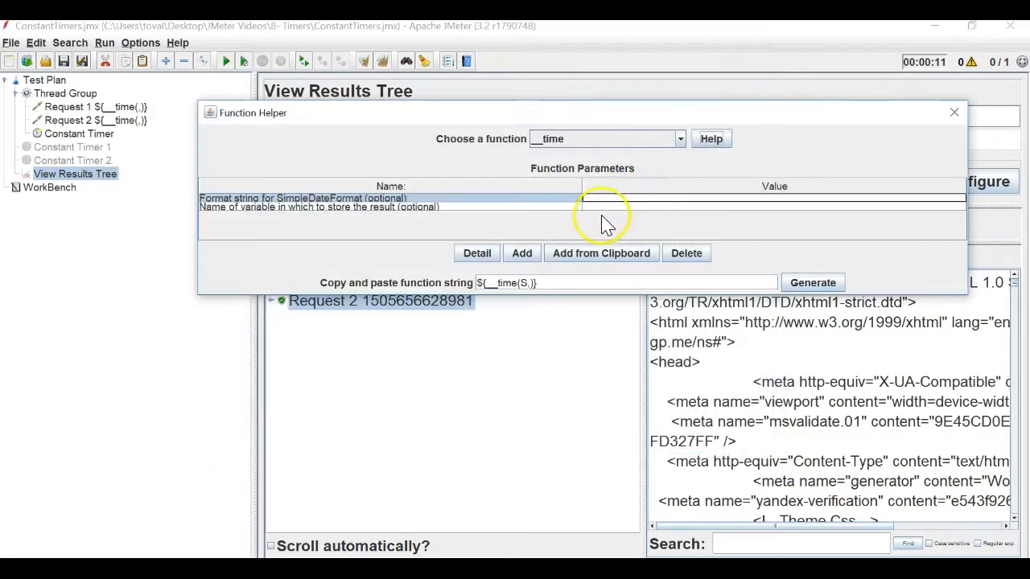
pyautogui.click(954, 112)
# Insert YMDHMS as the format parameter of the __time function in both request names
pyautogui.click(131, 107)
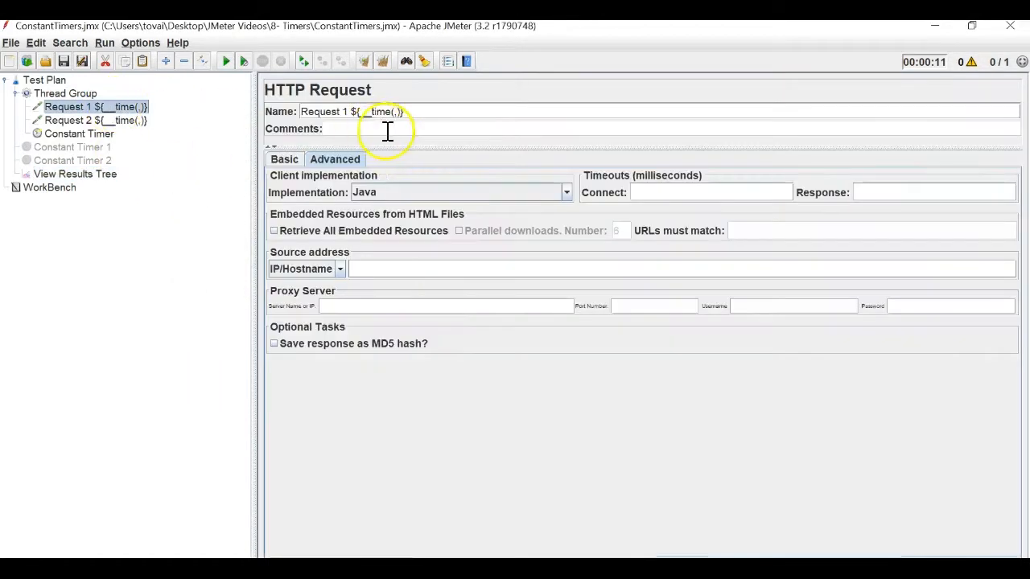
pyautogui.click(394, 112)
pyautogui.write('YMDHMS')
pyautogui.click(137, 124)
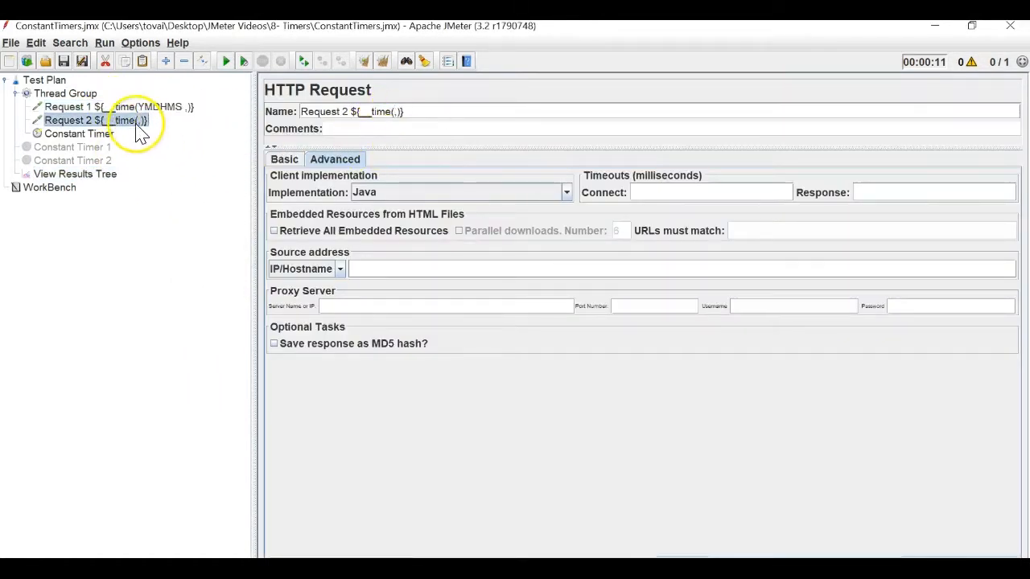
pyautogui.click(396, 112)
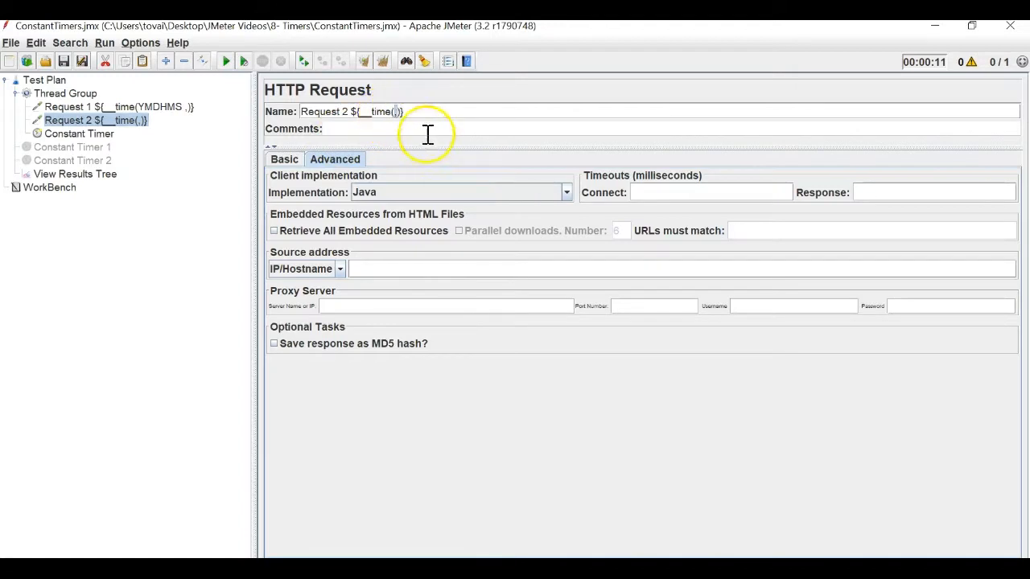
pyautogui.write('YMDHMS')
# Generate the __time function string with the YMDHMS format in the Function Helper and close the helper
pyautogui.click(141, 42)
pyautogui.click(202, 68)
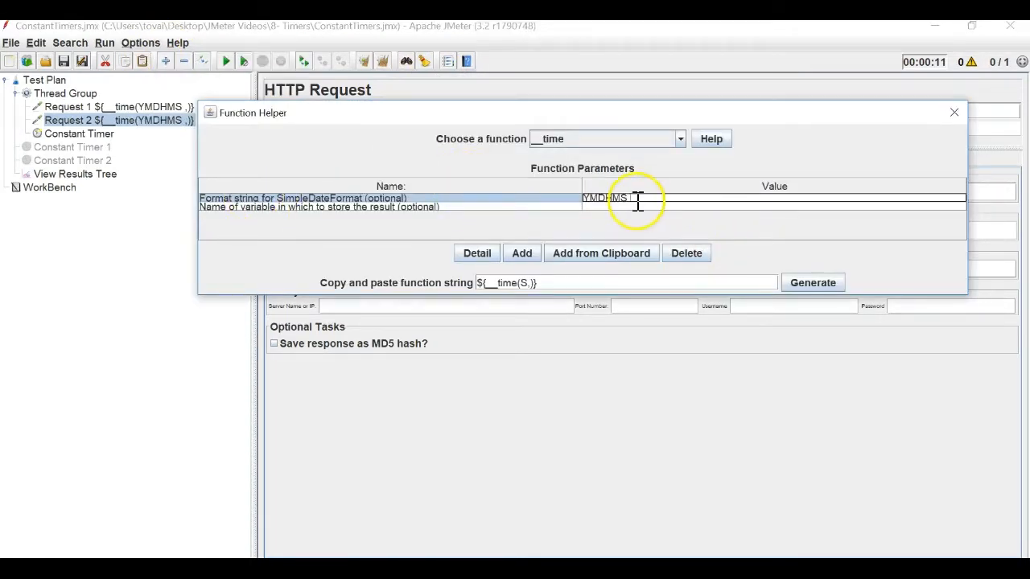
pyautogui.click(394, 208)
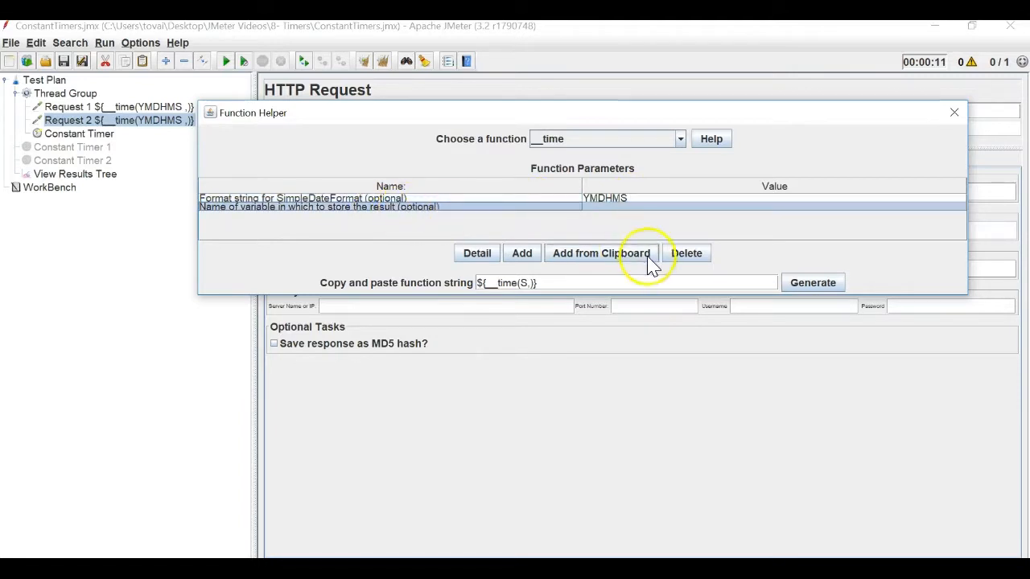
pyautogui.click(800, 283)
pyautogui.tripleClick(573, 283)
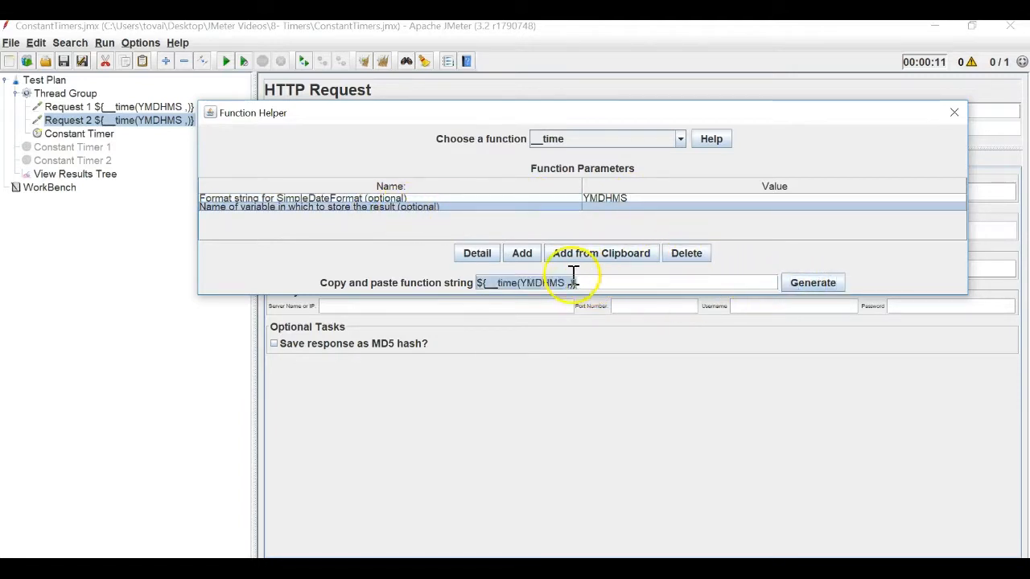
pyautogui.click(954, 113)
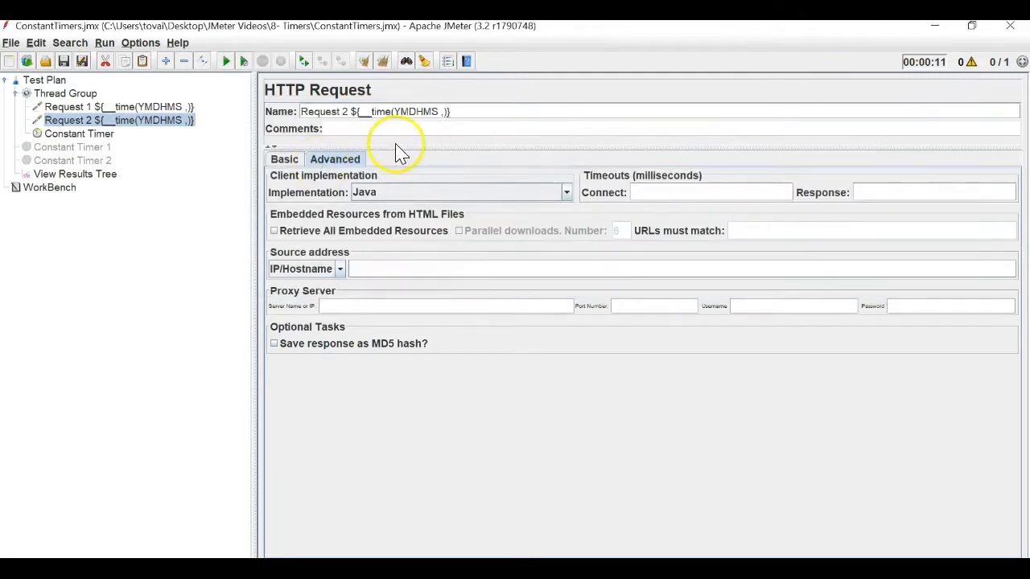
pyautogui.click(97, 174)
pyautogui.click(224, 62)
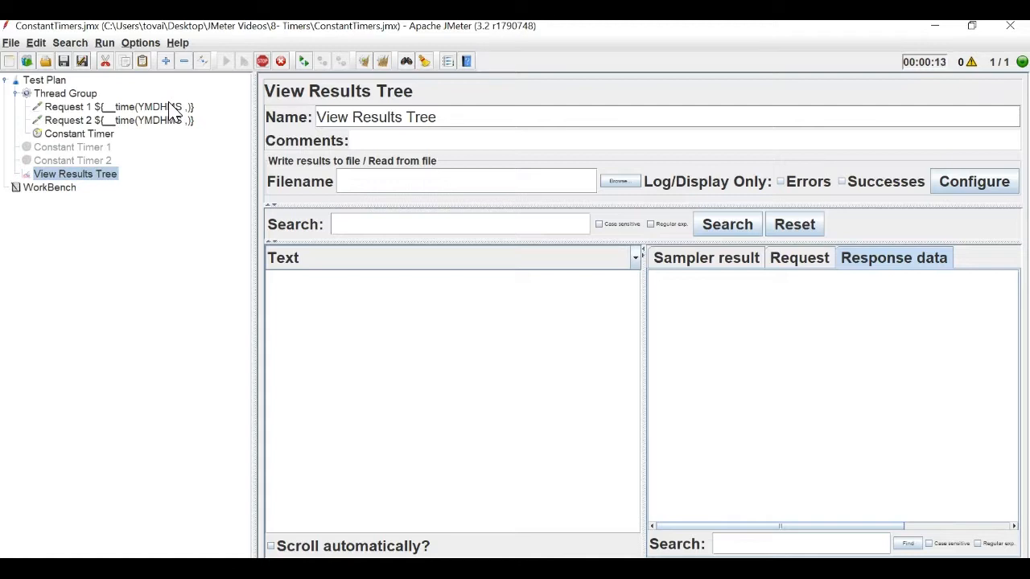
pyautogui.click(93, 135)
pyautogui.click(79, 175)
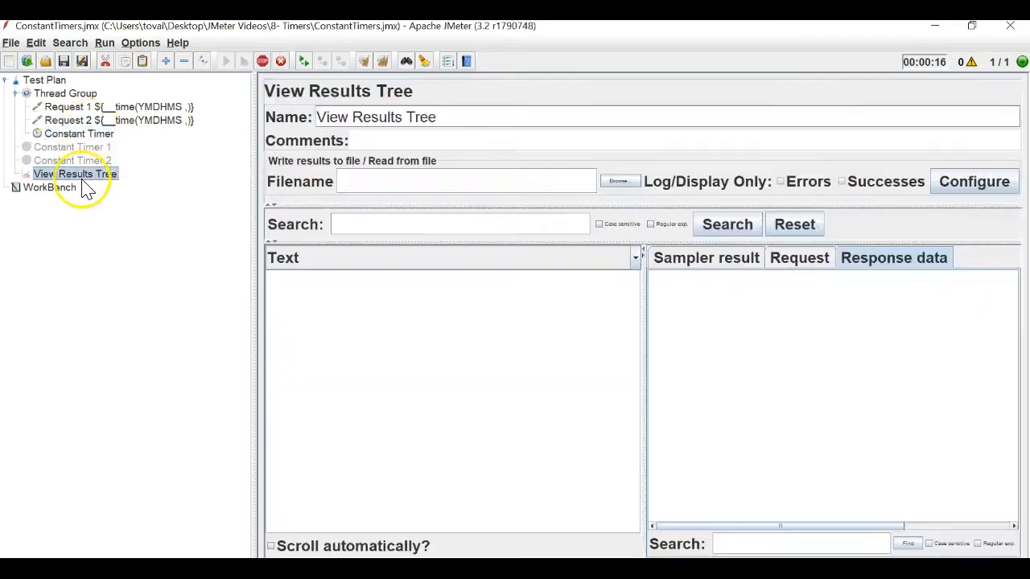
pyautogui.click(280, 62)
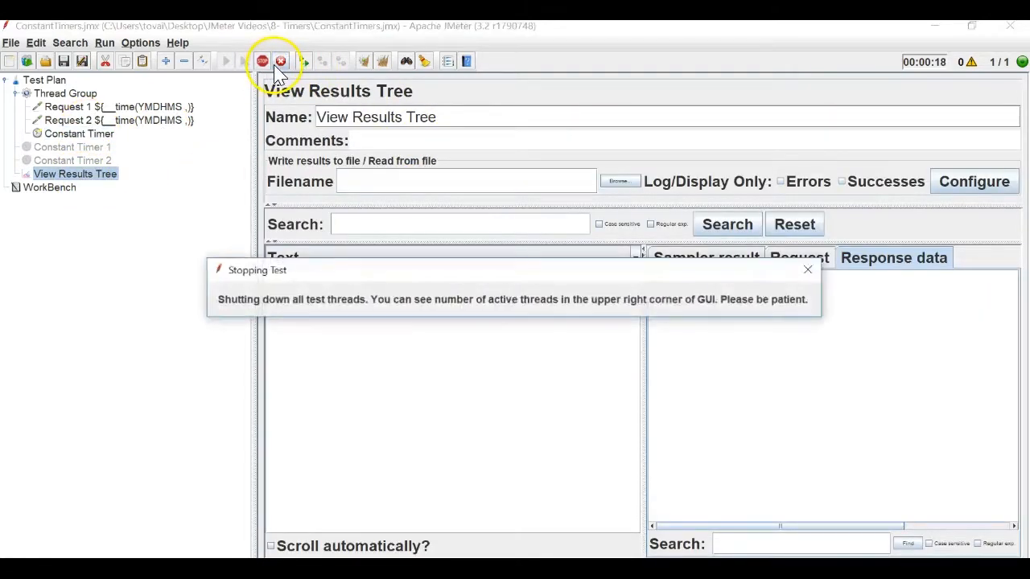
# Clear all results, run the test plan, and compare the timestamps of Request 1 and Request 2
pyautogui.click(382, 62)
pyautogui.click(230, 62)
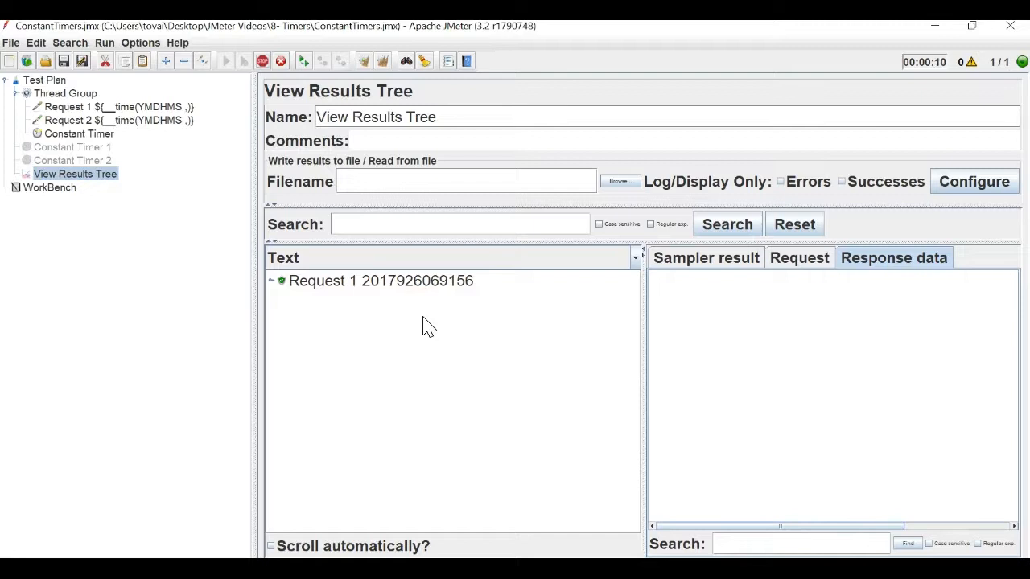
pyautogui.click(363, 283)
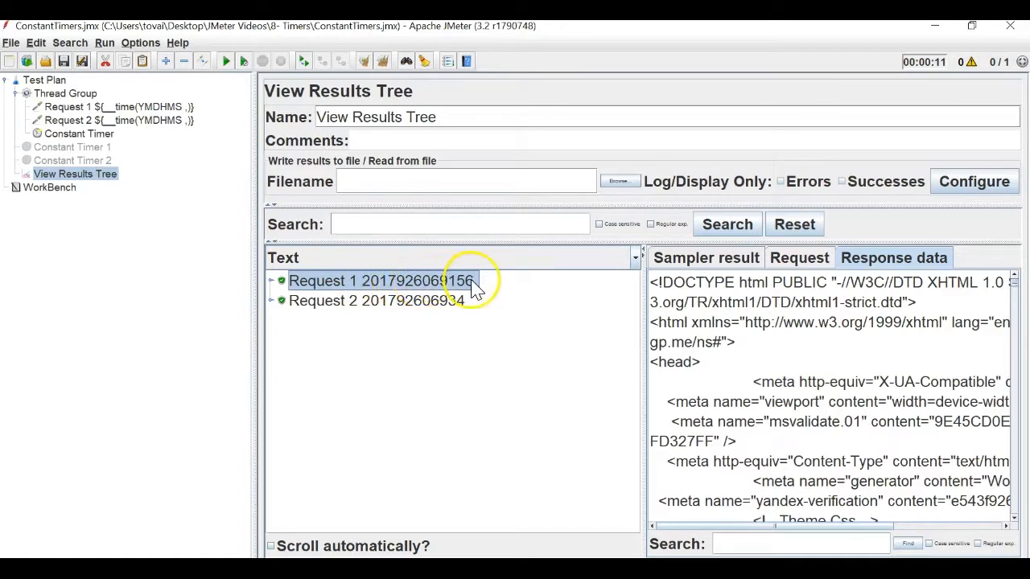
pyautogui.click(464, 308)
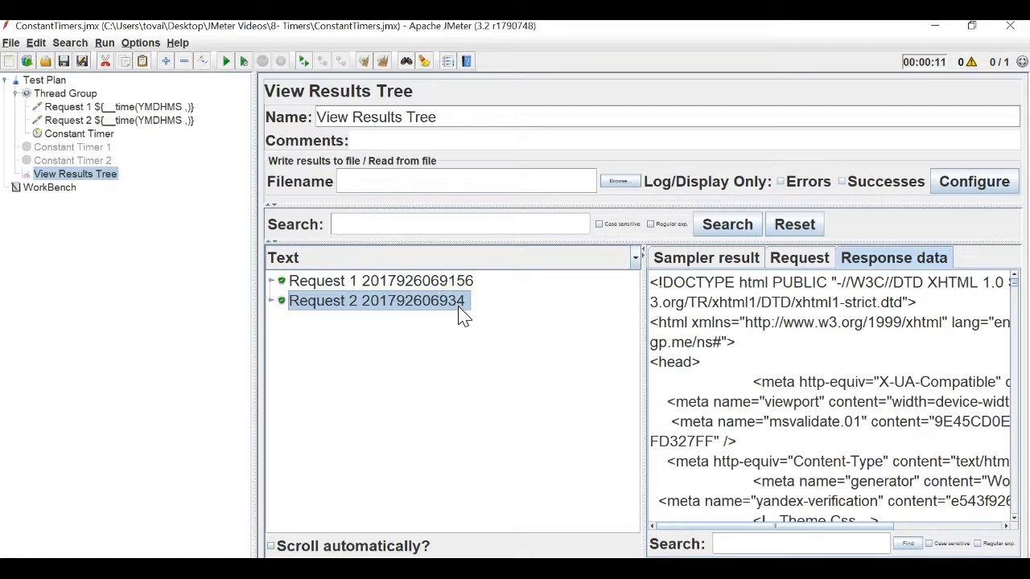
# Remove the trailing space after YMDHMS in the __time function of both request names
pyautogui.click(173, 107)
pyautogui.click(439, 112)
pyautogui.press('BackSpace')
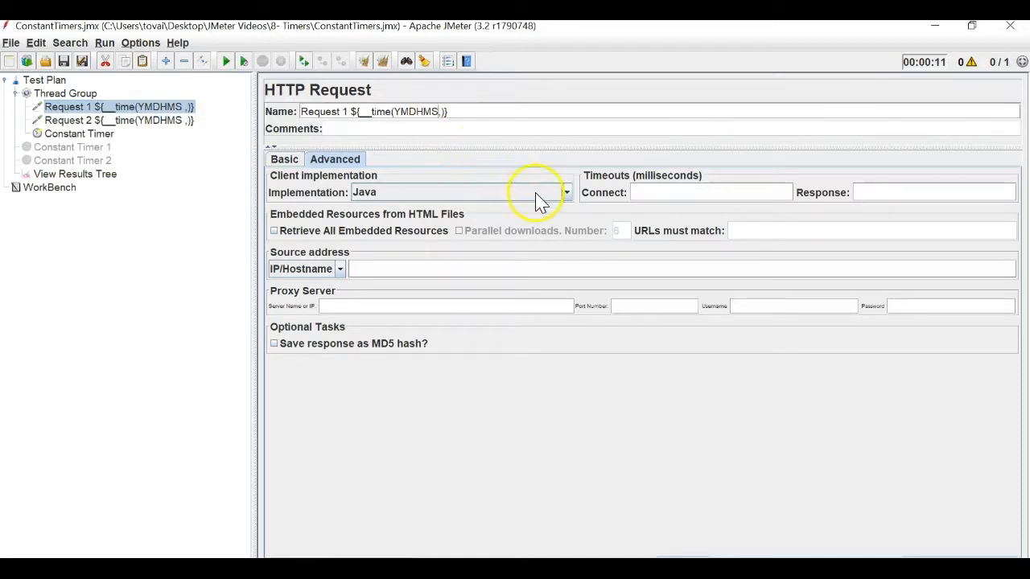
pyautogui.click(184, 120)
pyautogui.click(441, 112)
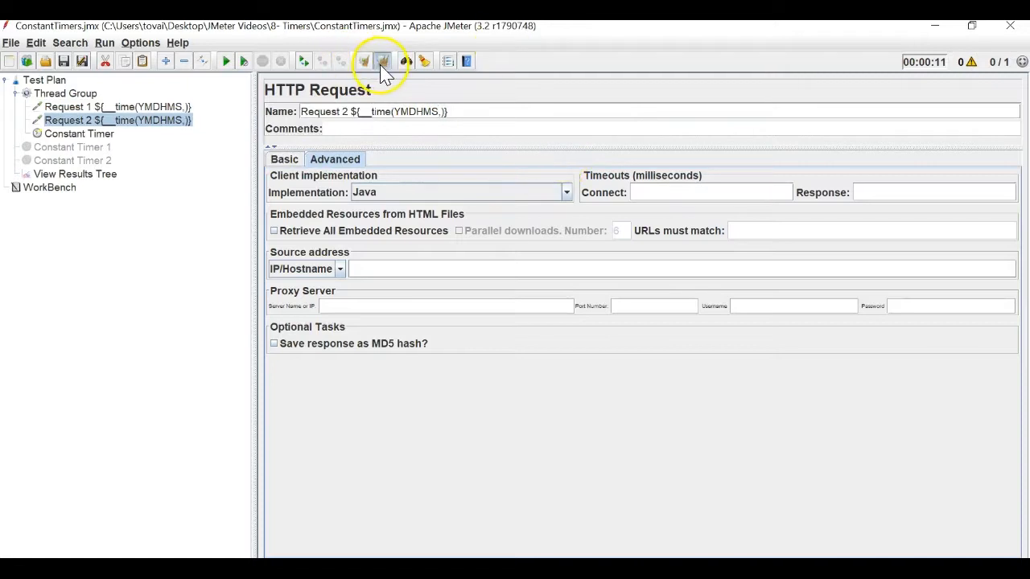
# Run the test plan with the corrected names and compare the two requests' timestamps in the View Results Tree
pyautogui.click(96, 174)
pyautogui.click(227, 61)
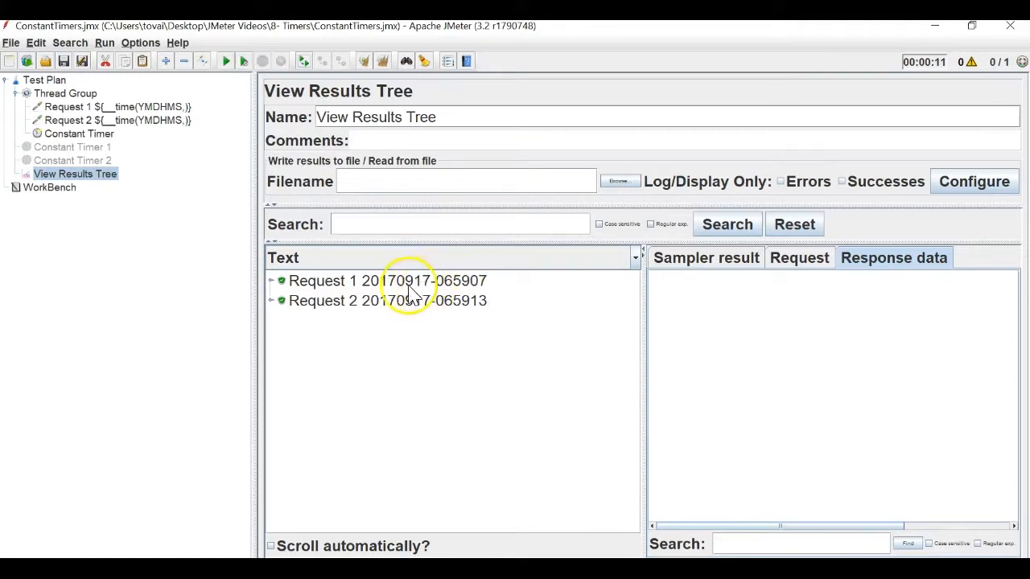
pyautogui.click(378, 281)
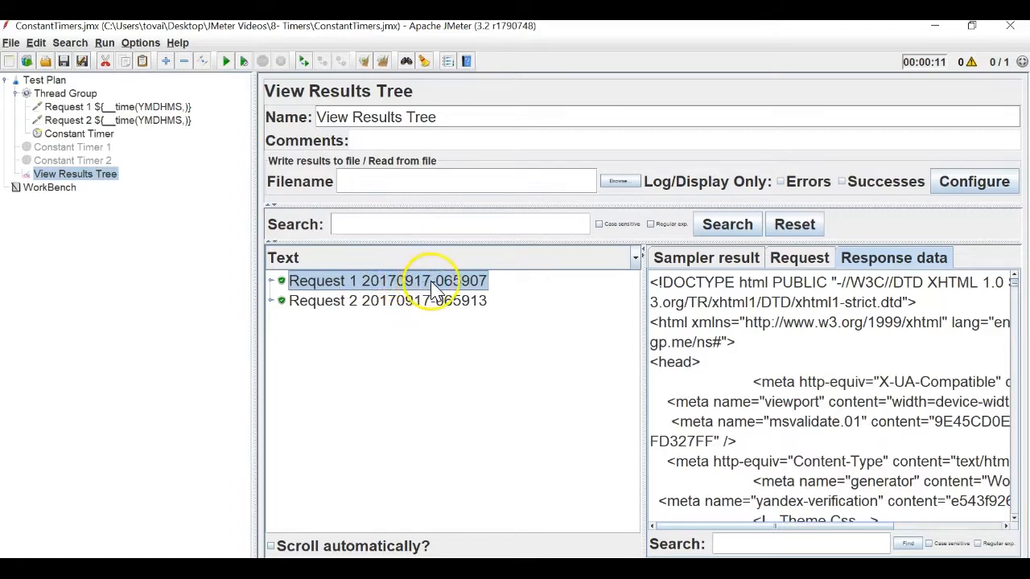
pyautogui.click(471, 300)
pyautogui.click(472, 282)
pyautogui.click(474, 300)
pyautogui.click(472, 282)
pyautogui.click(468, 301)
pyautogui.click(461, 282)
pyautogui.click(461, 301)
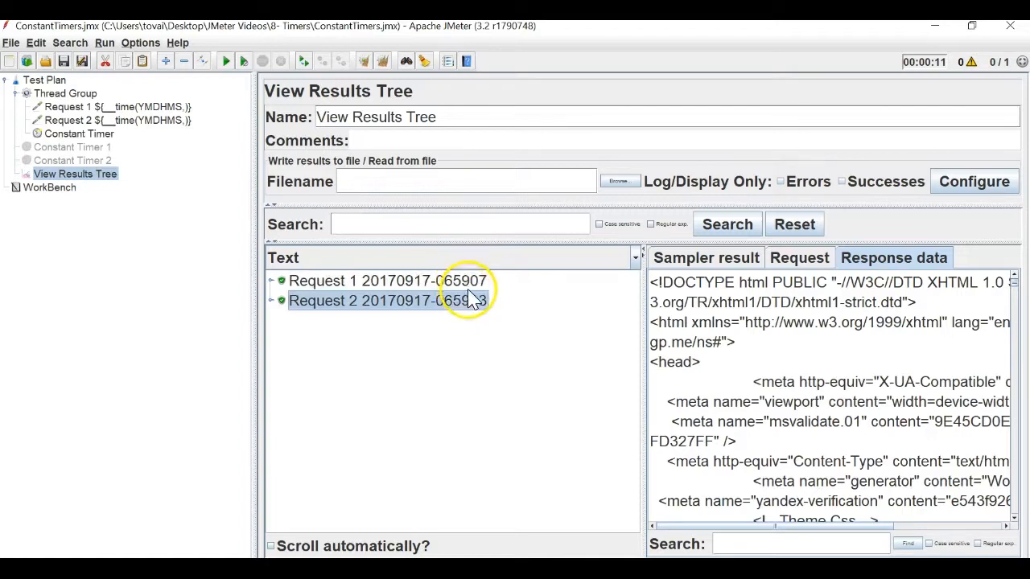
pyautogui.click(473, 284)
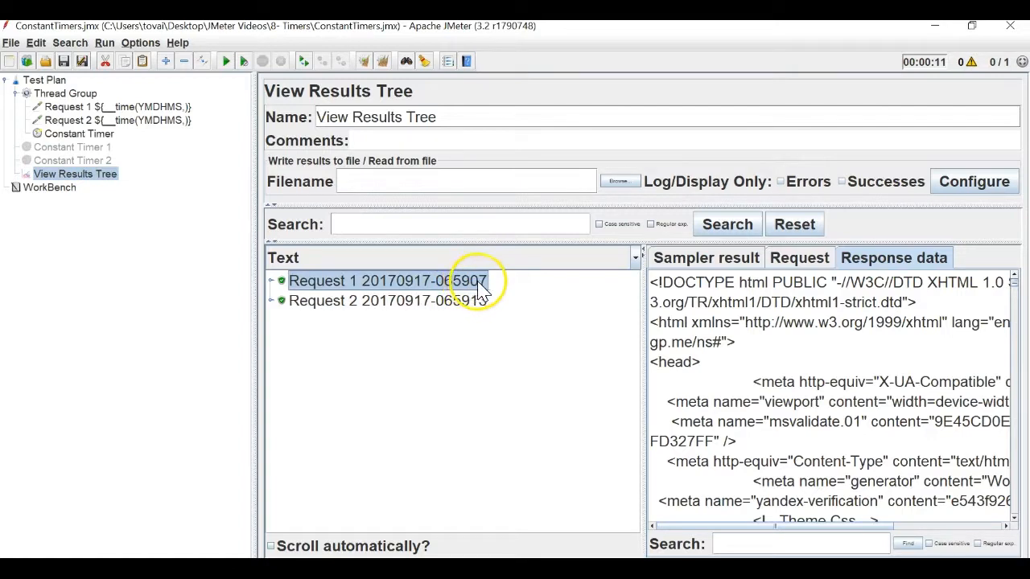
pyautogui.click(474, 303)
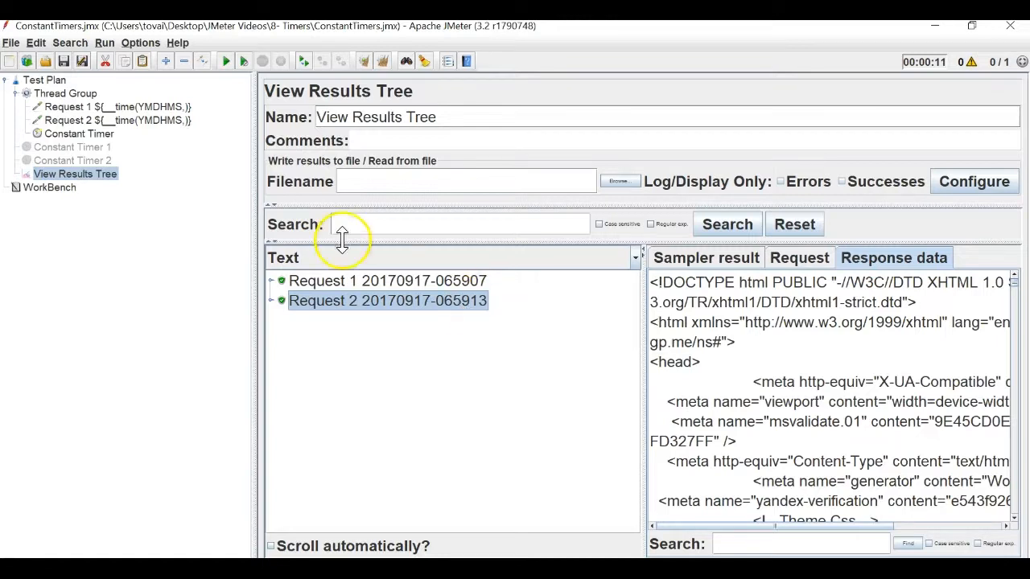
# Enable Constant Timer 1 outside the Thread Group
pyautogui.click(73, 148)
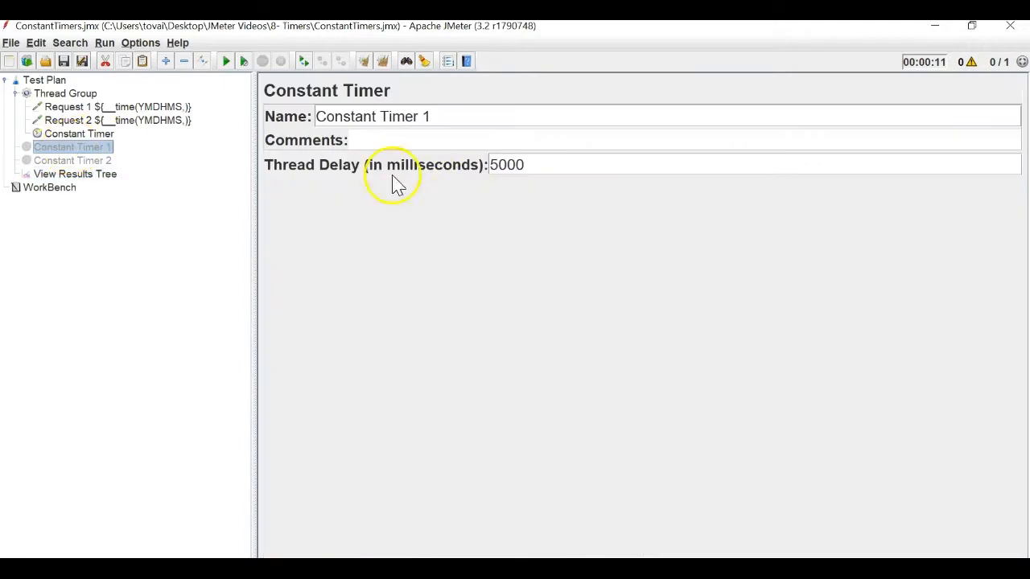
pyautogui.rightClick(85, 145)
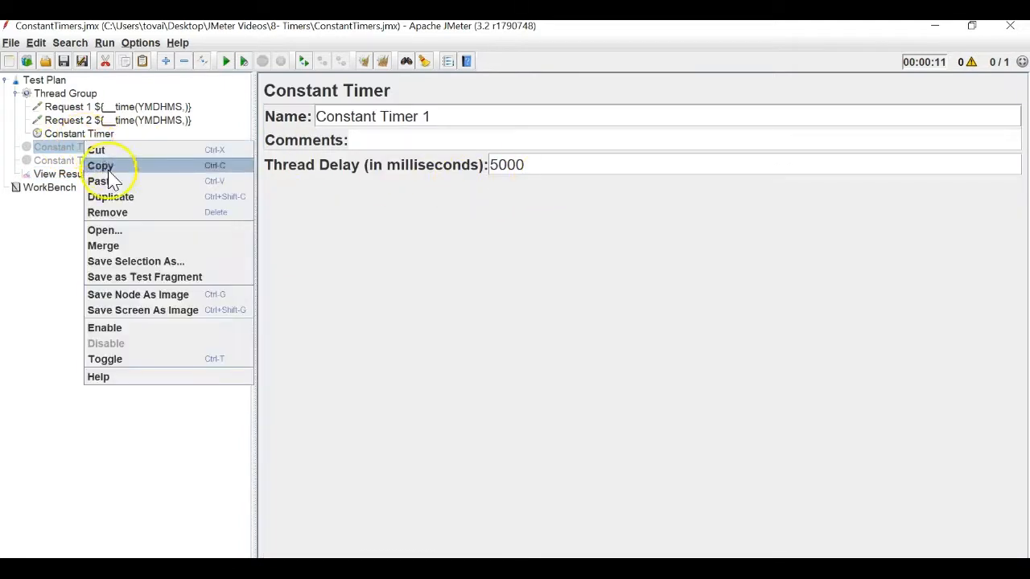
pyautogui.click(113, 327)
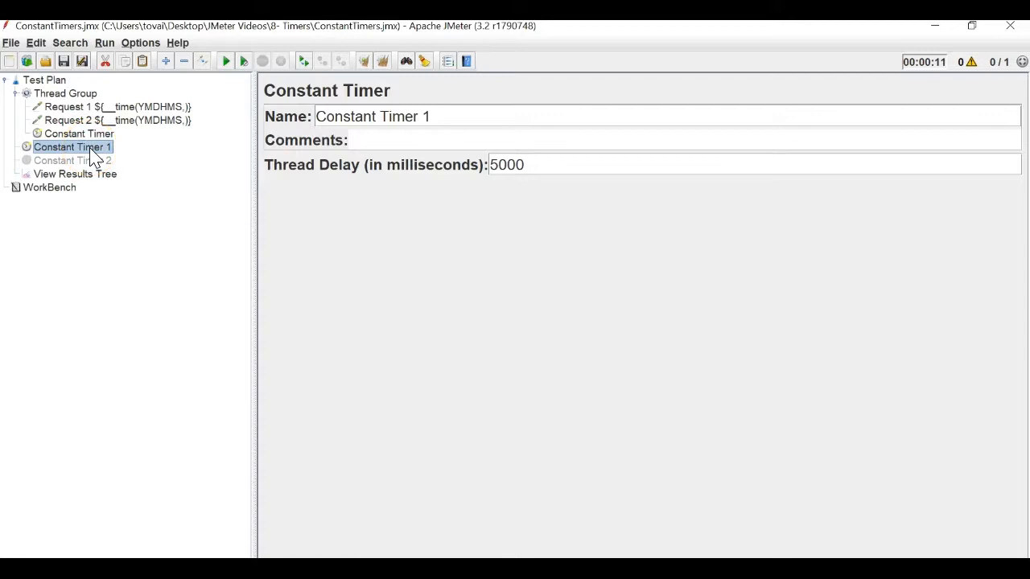
# Review the Thread Group's Constant Timer delay and the two HTTP requests that the timers apply to
pyautogui.click(109, 134)
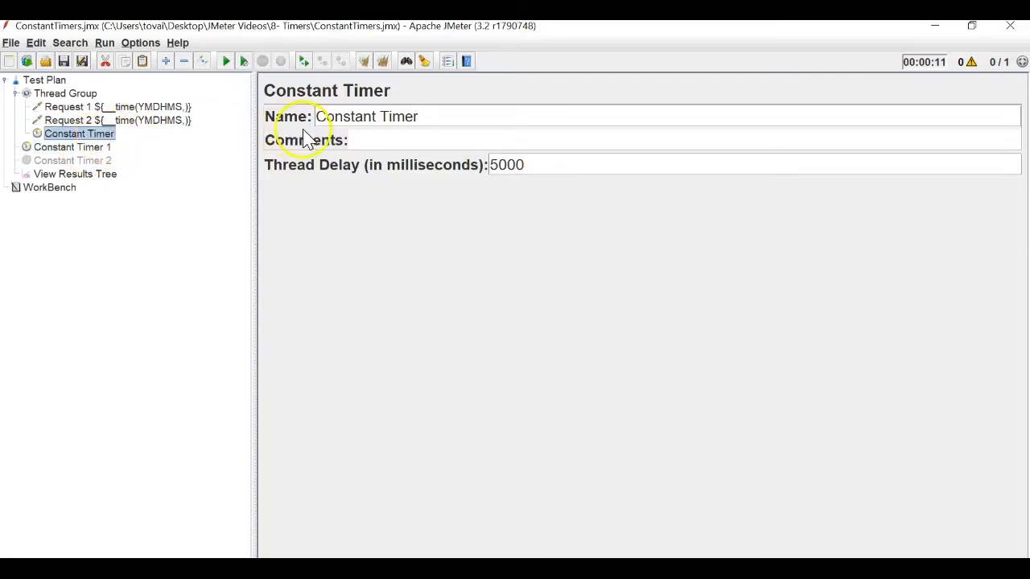
pyautogui.click(156, 107)
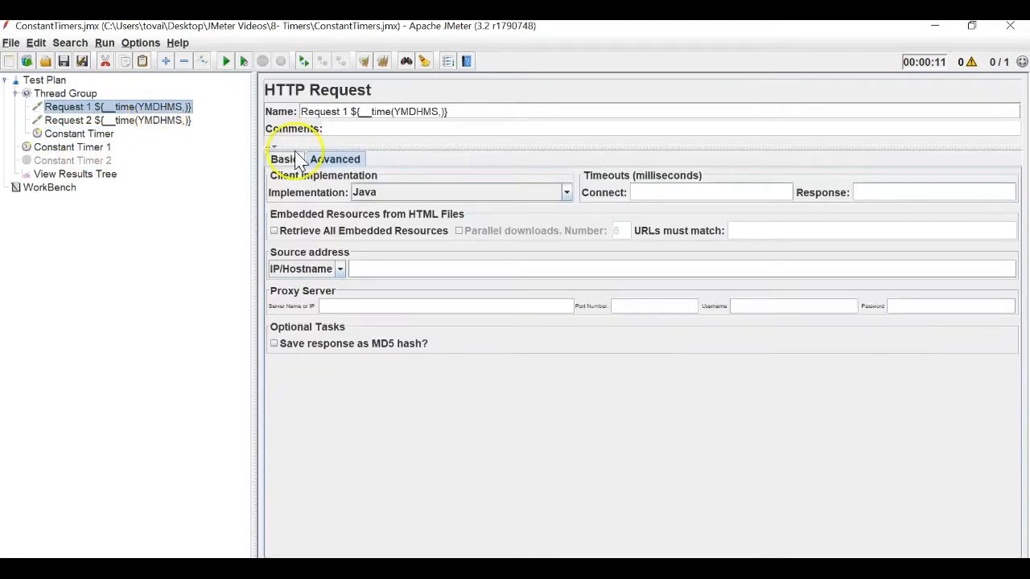
pyautogui.click(120, 120)
pyautogui.click(121, 109)
pyautogui.click(120, 120)
pyautogui.click(131, 107)
pyautogui.click(130, 121)
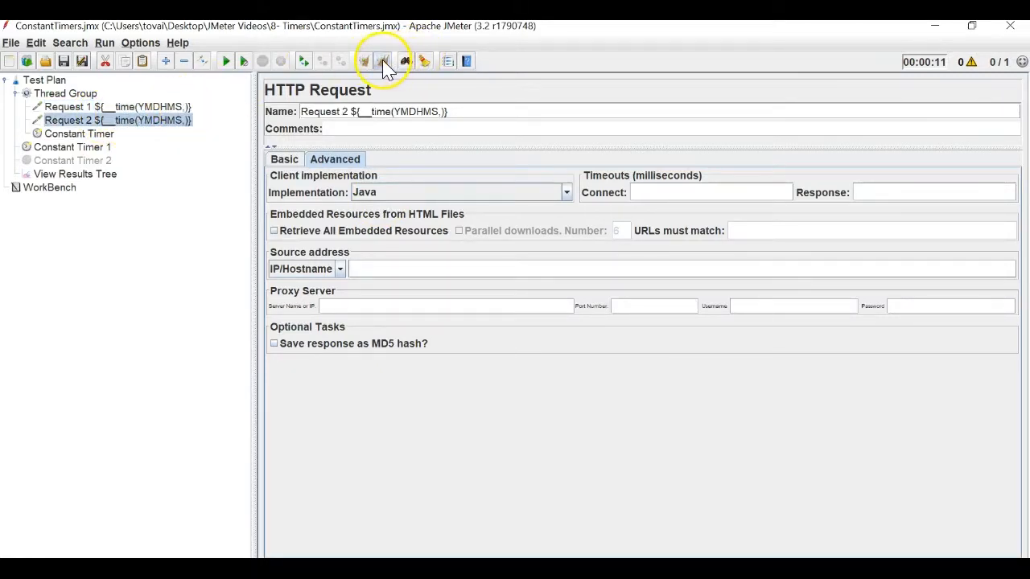
# Run the test plan with both timers enabled, compare the request timestamps, and review the Thread Group's Constant Timer
pyautogui.click(36, 174)
pyautogui.click(226, 62)
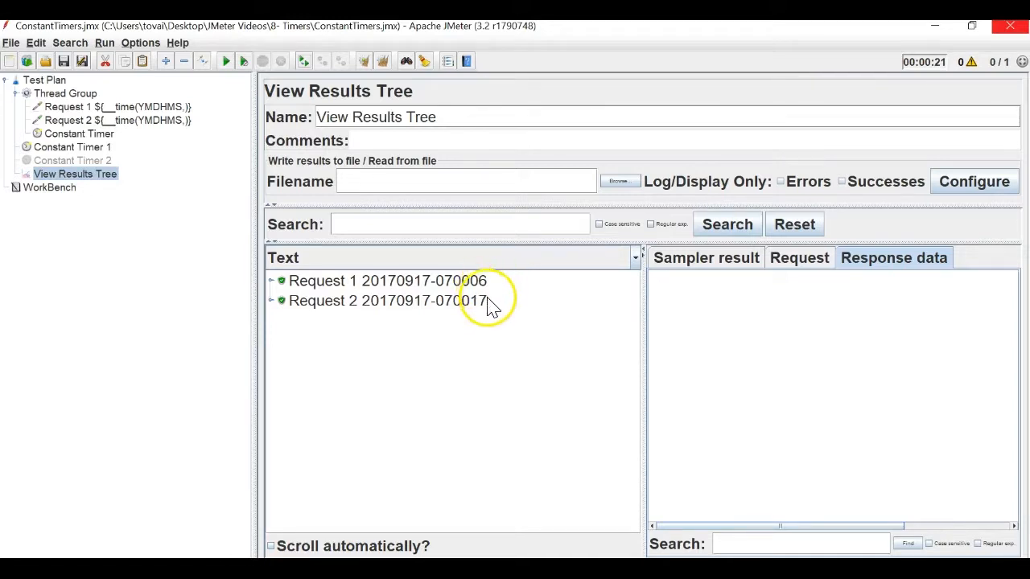
pyautogui.click(105, 134)
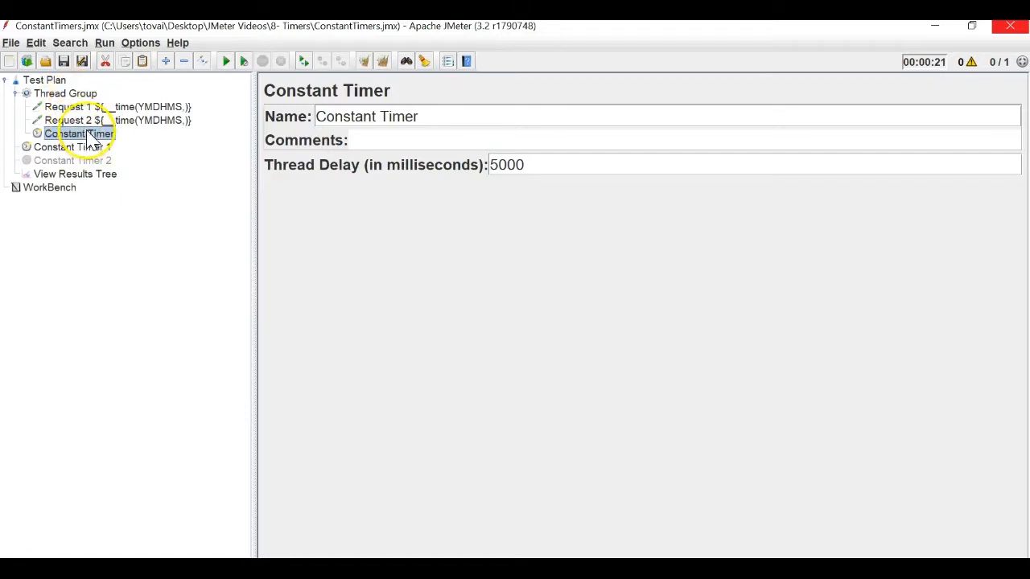
# Add a Simple Controller to the Thread Group
pyautogui.rightClick(69, 96)
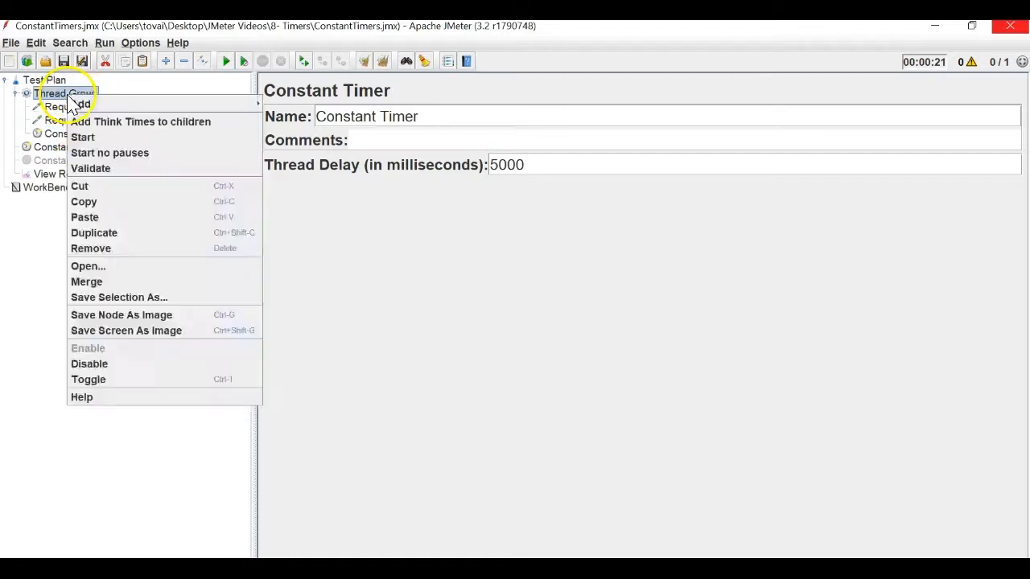
pyautogui.click(70, 94)
pyautogui.rightClick(71, 93)
pyautogui.moveTo(96, 102)
pyautogui.moveTo(342, 102)
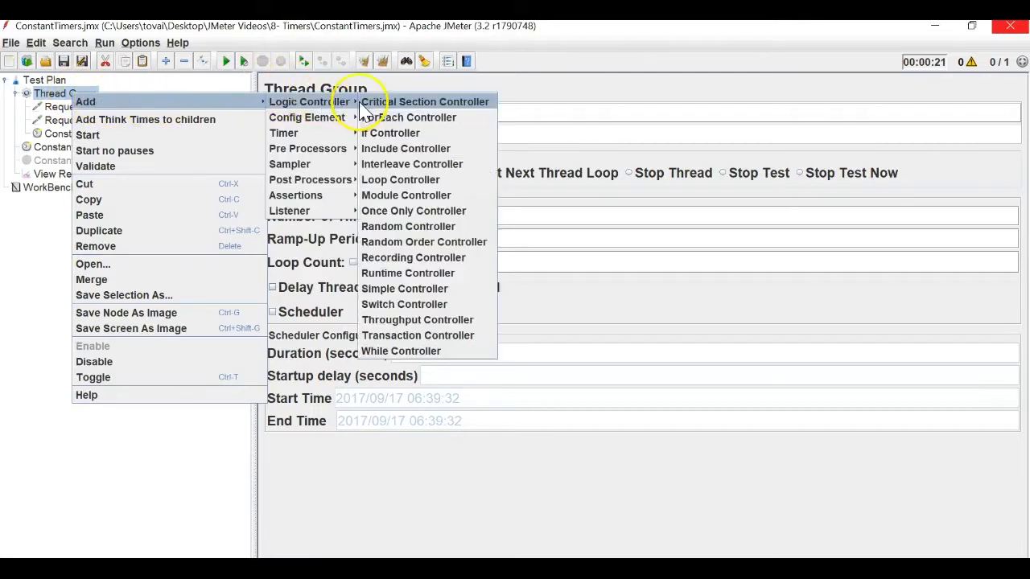
pyautogui.click(405, 288)
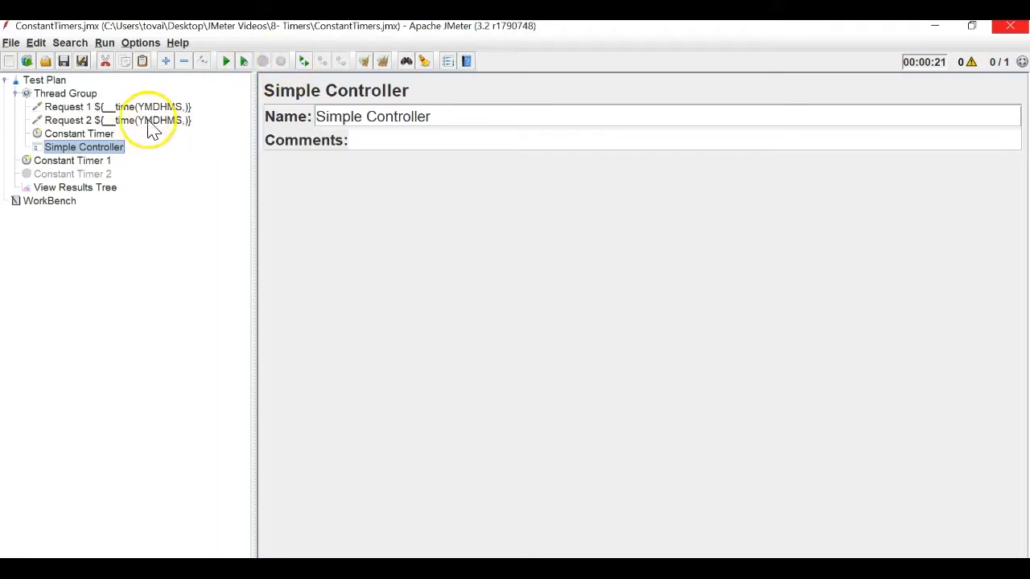
# Disable Constant Timer 1 outside the Thread Group
pyautogui.rightClick(74, 161)
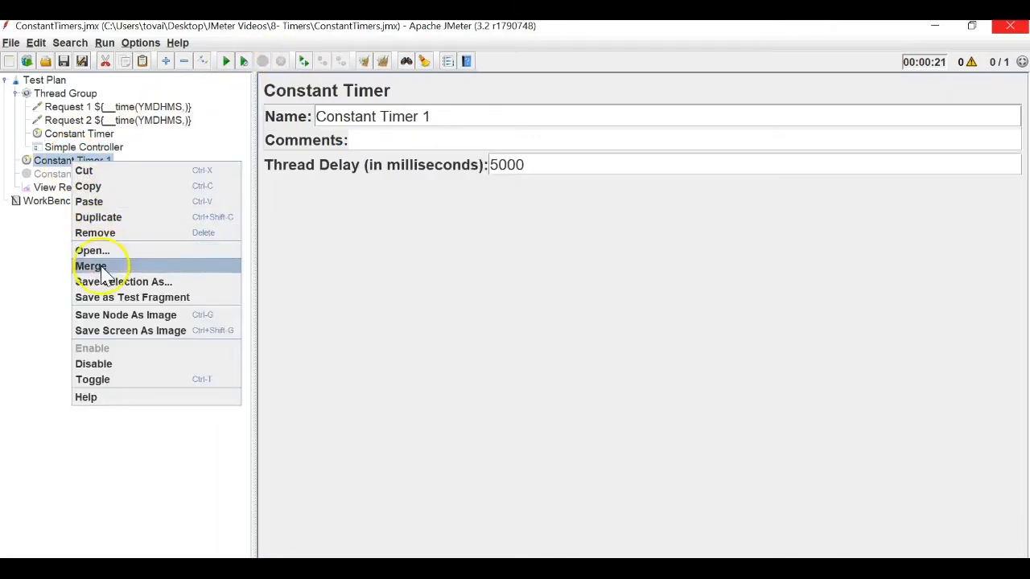
pyautogui.click(103, 362)
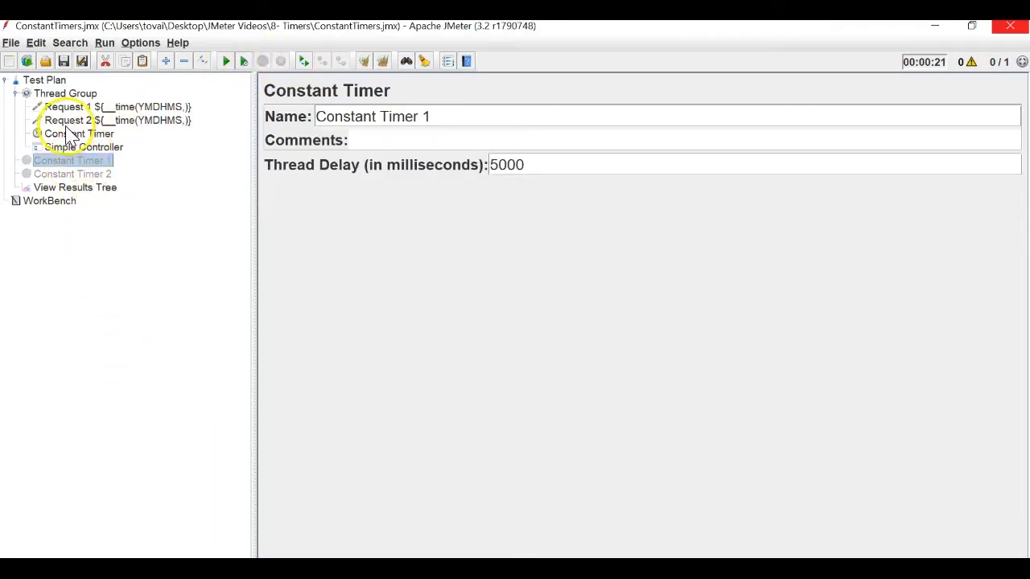
pyautogui.click(15, 94)
pyautogui.click(15, 94)
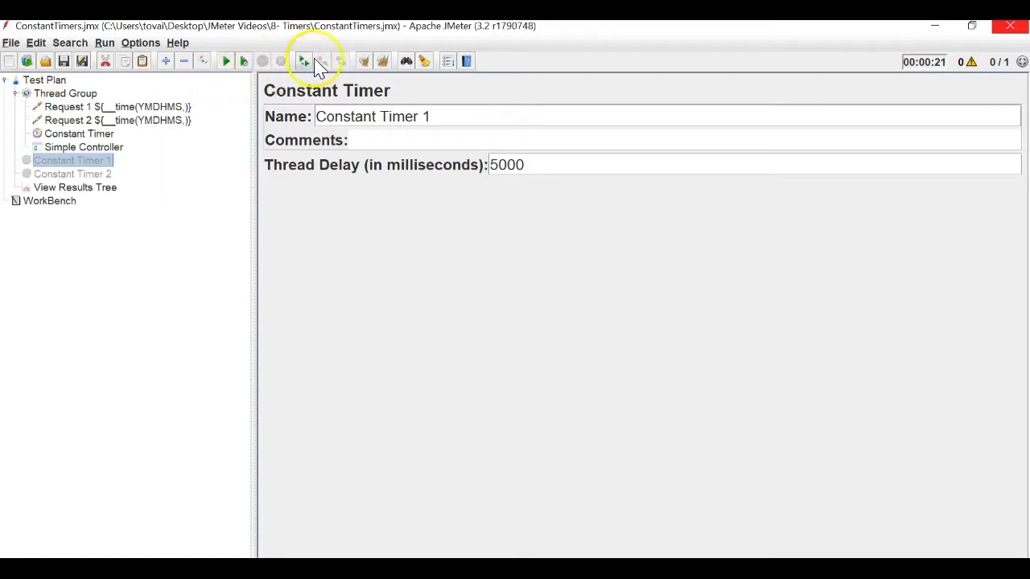
# Start the test plan, review the requests, Constant Timer and Simple Controller during the run, and shut the test down
pyautogui.click(225, 61)
pyautogui.click(90, 107)
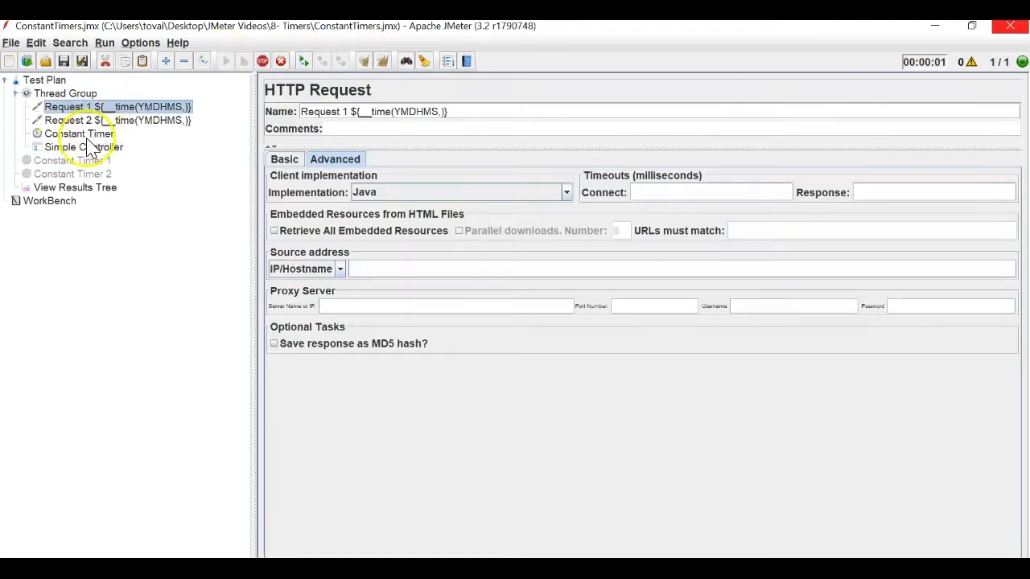
pyautogui.click(80, 136)
pyautogui.press('Up')
pyautogui.press('Up')
pyautogui.press('Down')
pyautogui.press('Up')
pyautogui.press('Down')
pyautogui.click(82, 137)
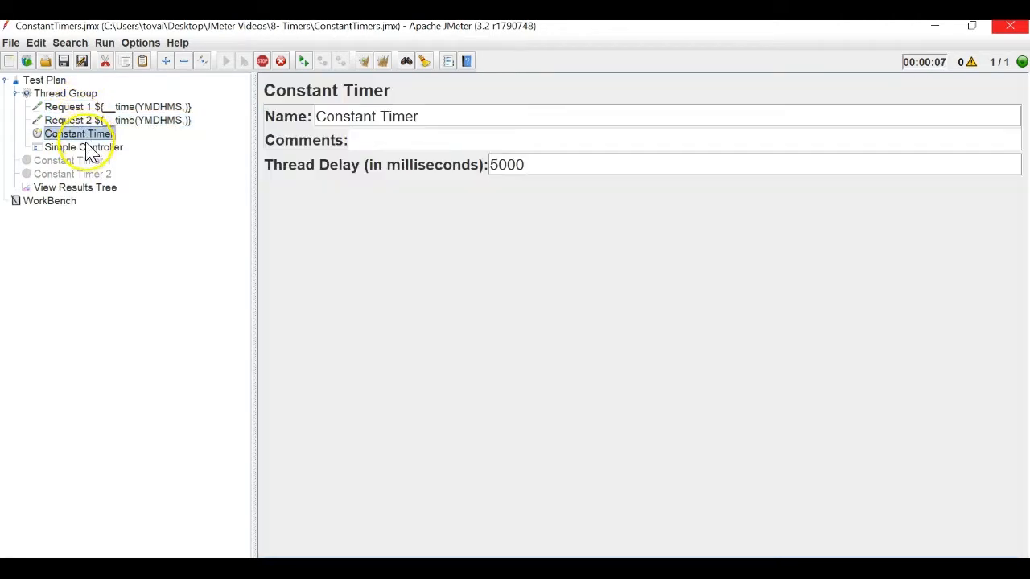
pyautogui.click(87, 150)
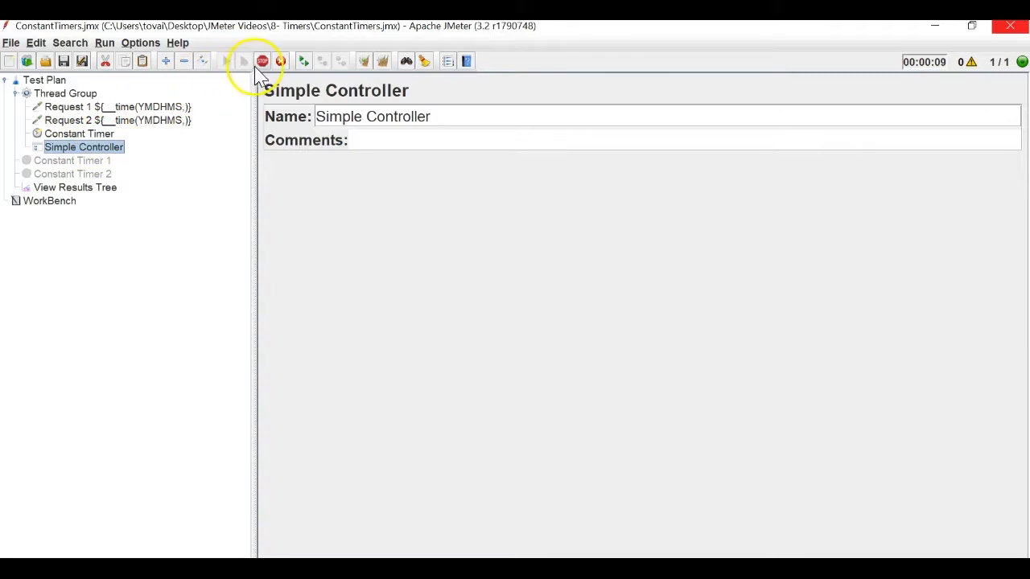
pyautogui.click(281, 62)
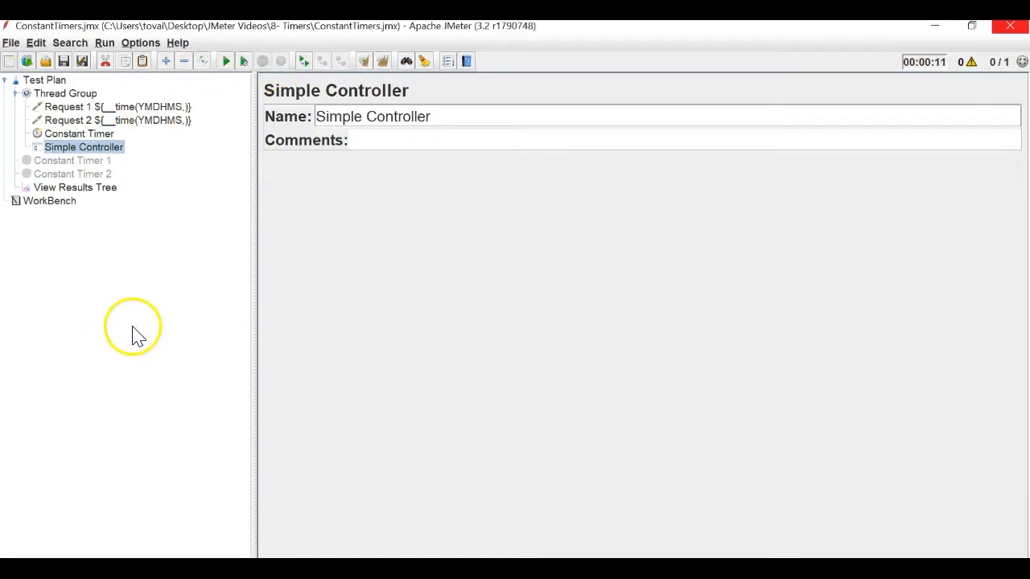
# Disable the Simple Controller in the Thread Group
pyautogui.rightClick(88, 148)
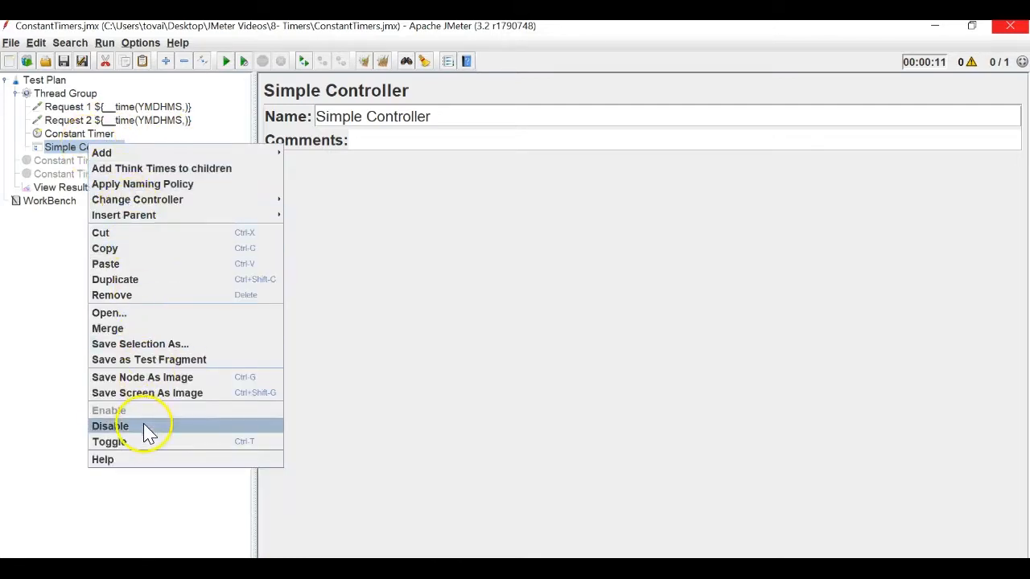
pyautogui.click(148, 433)
# With the Thread Group's Constant Timer selected, open the Function Helper and choose the __Random function
pyautogui.click(95, 137)
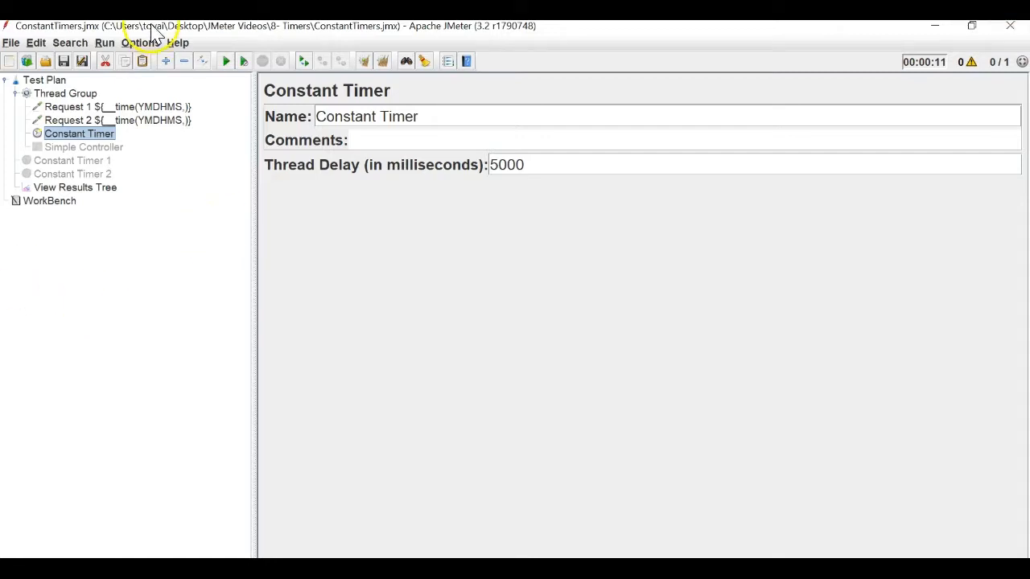
pyautogui.click(145, 45)
pyautogui.click(151, 58)
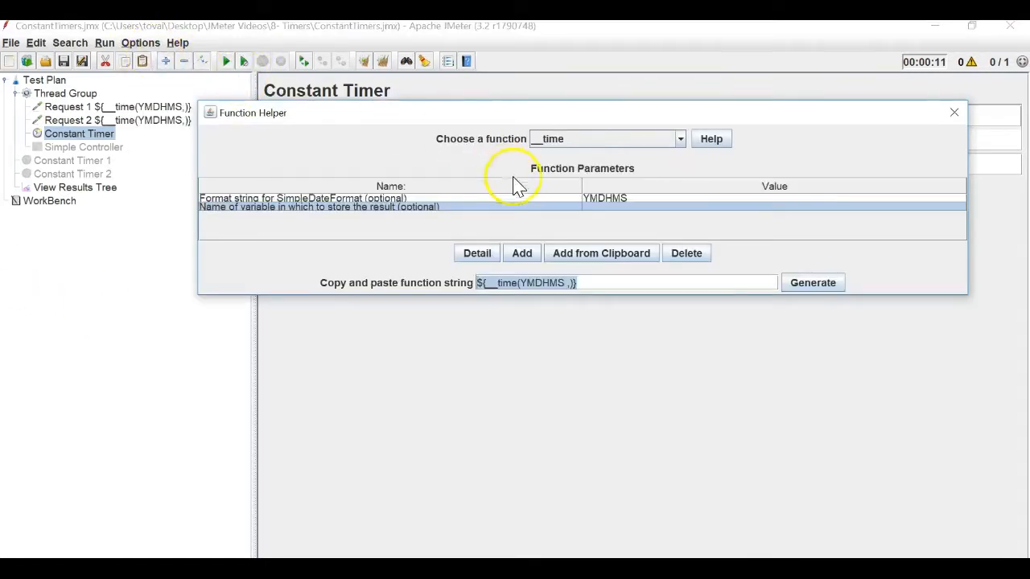
pyautogui.click(681, 140)
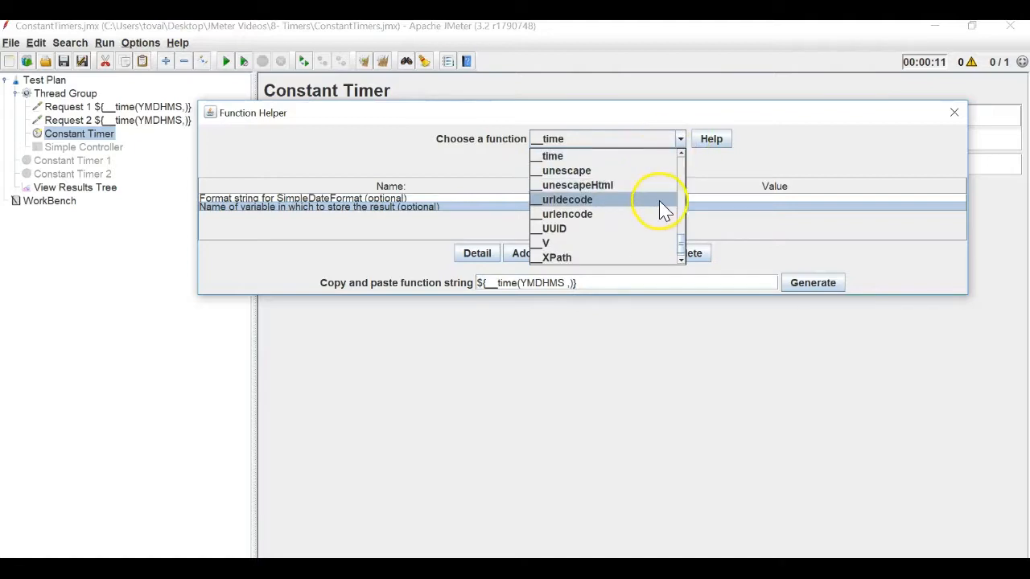
pyautogui.scroll(2, 655, 195)
pyautogui.scroll(1, 652, 196)
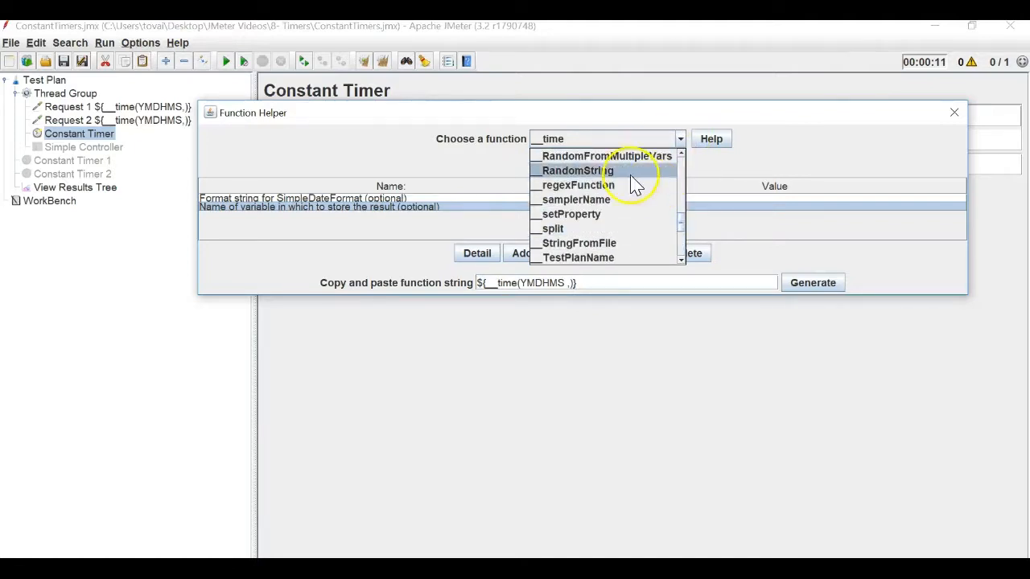
pyautogui.click(681, 154)
pyautogui.click(681, 156)
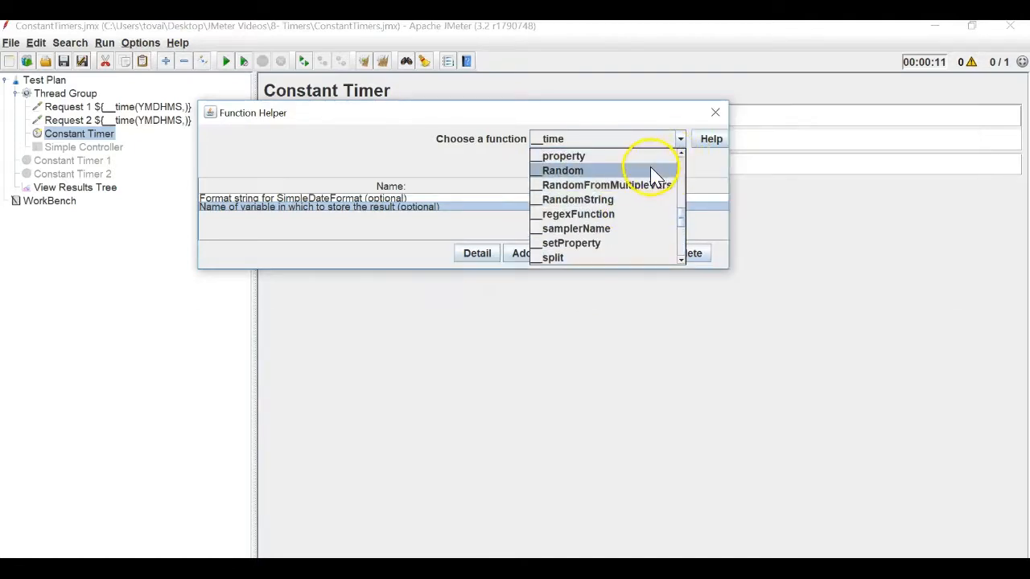
pyautogui.click(653, 170)
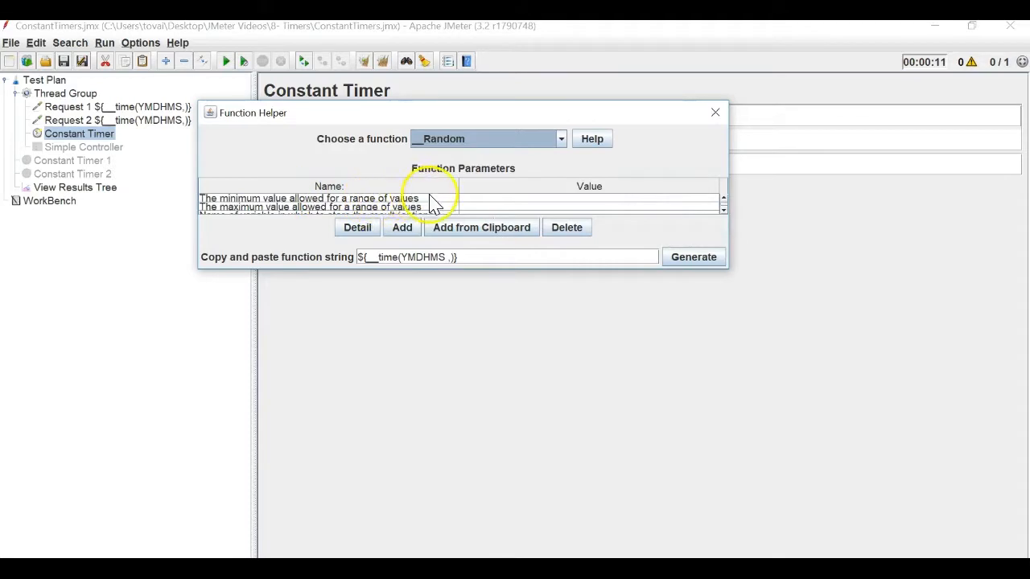
# Set the __Random minimum to 2000 and maximum to 10000, and generate the function string
pyautogui.click(489, 200)
pyautogui.doubleClick(493, 196)
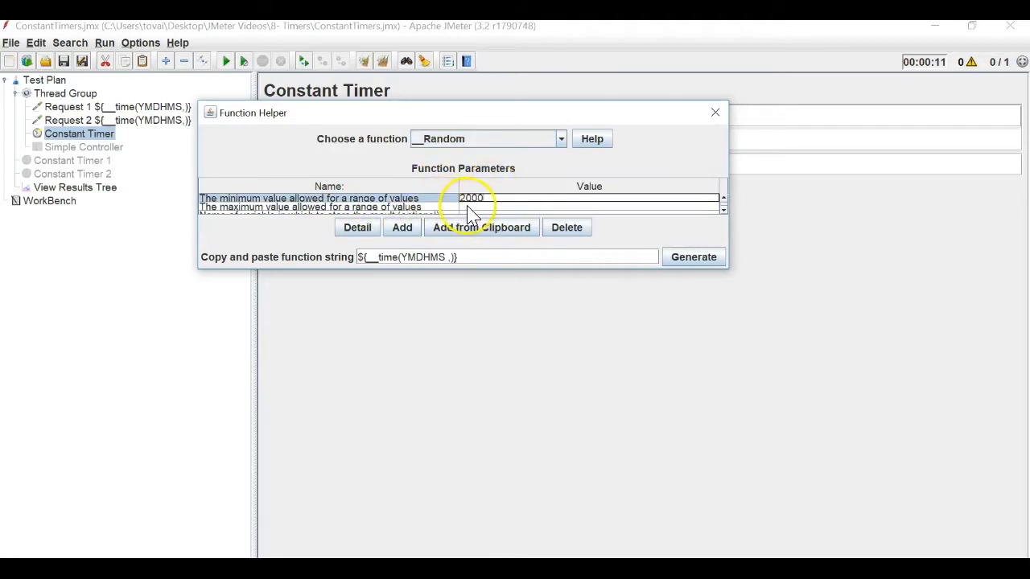
pyautogui.doubleClick(474, 208)
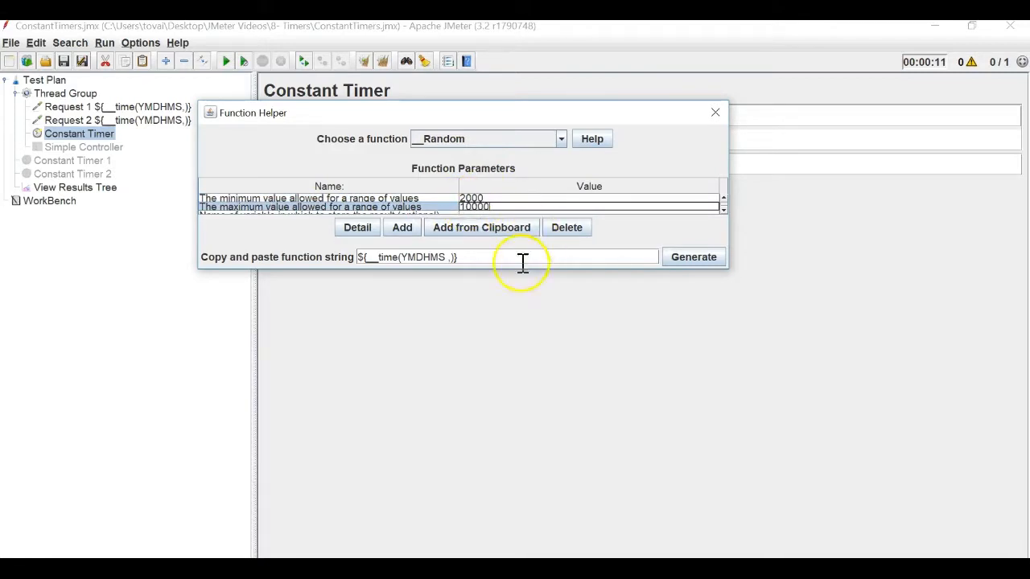
pyautogui.click(665, 259)
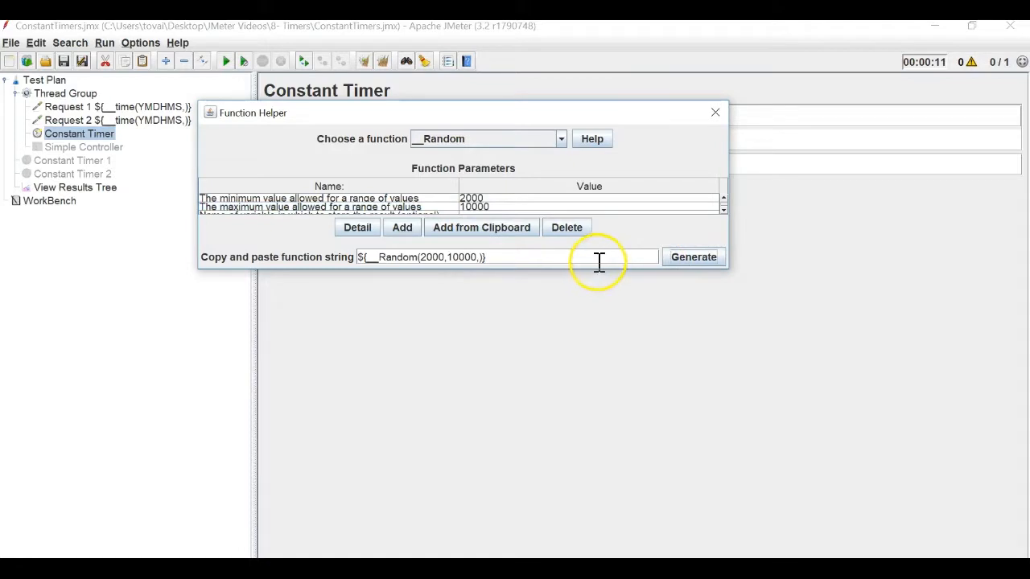
# Copy the generated string, close the Function Helper, and set the Constant Timer's thread delay to ${__Random(2000,10000,)}
pyautogui.moveTo(520, 258); pyautogui.dragTo(356, 259)
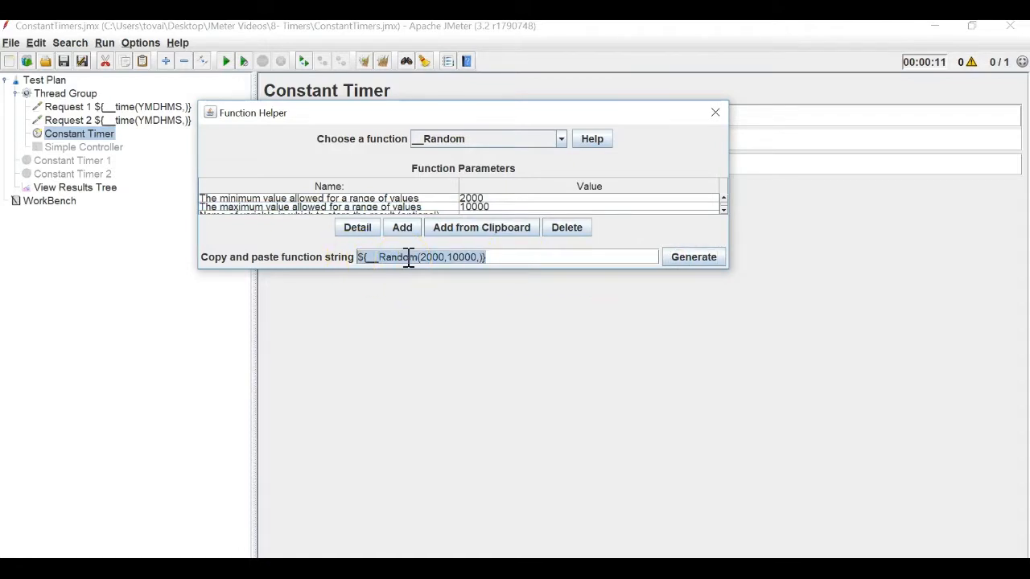
pyautogui.moveTo(421, 258); pyautogui.dragTo(470, 256)
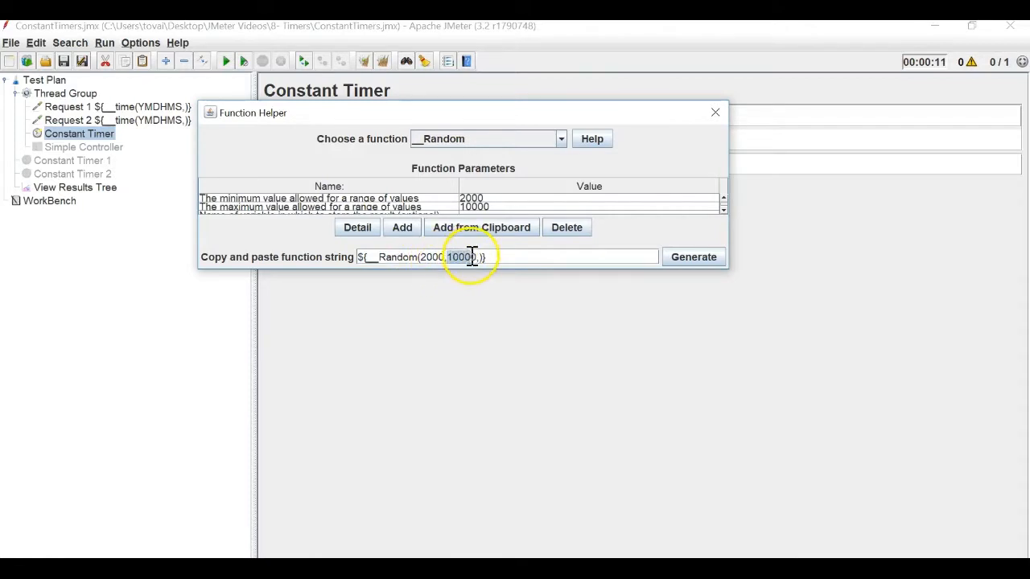
pyautogui.click(427, 256)
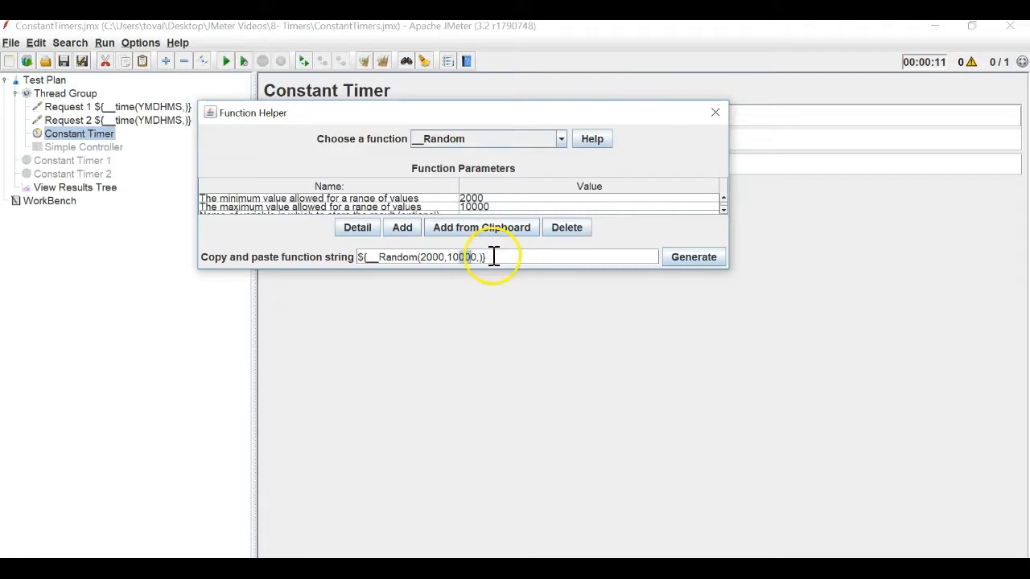
pyautogui.moveTo(496, 257); pyautogui.dragTo(353, 257)
pyautogui.hotkey('ctrl', 'c')
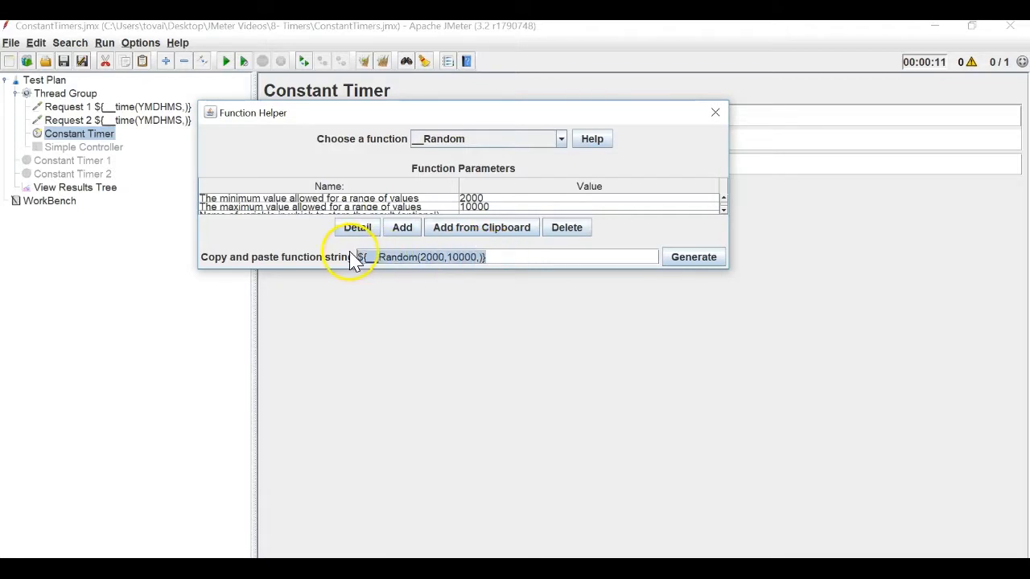
pyautogui.click(713, 113)
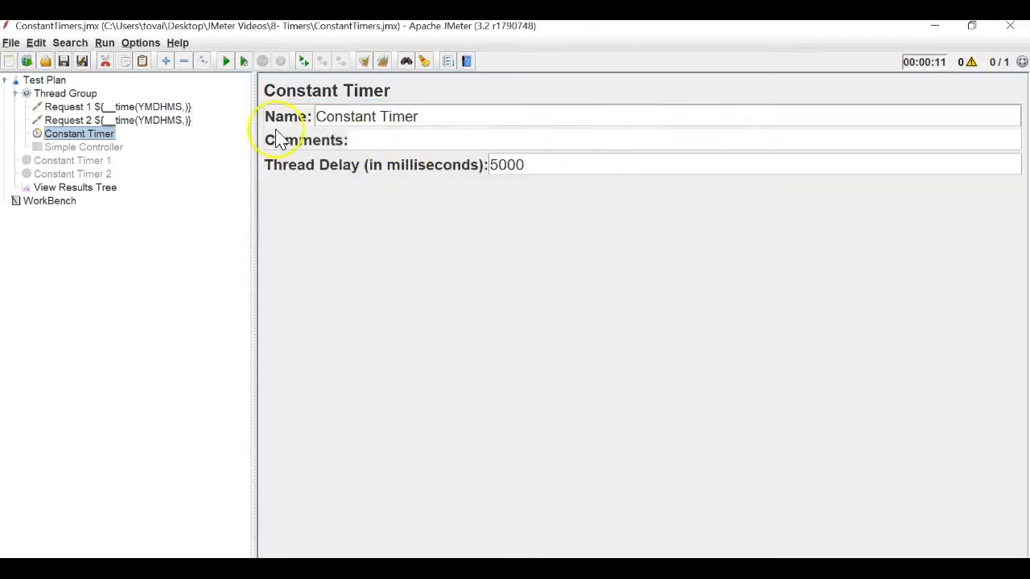
pyautogui.doubleClick(524, 164)
pyautogui.hotkey('ctrl', 'v')
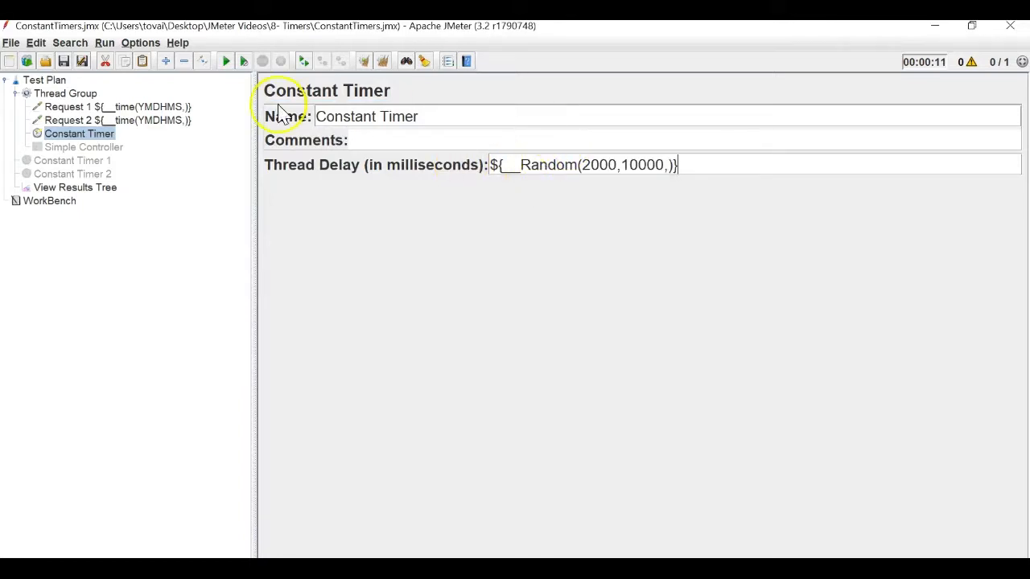
# Review both HTTP requests, the Constant Timer's delay expression and the __Random parameters in the Function Helper
pyautogui.click(109, 107)
pyautogui.click(108, 120)
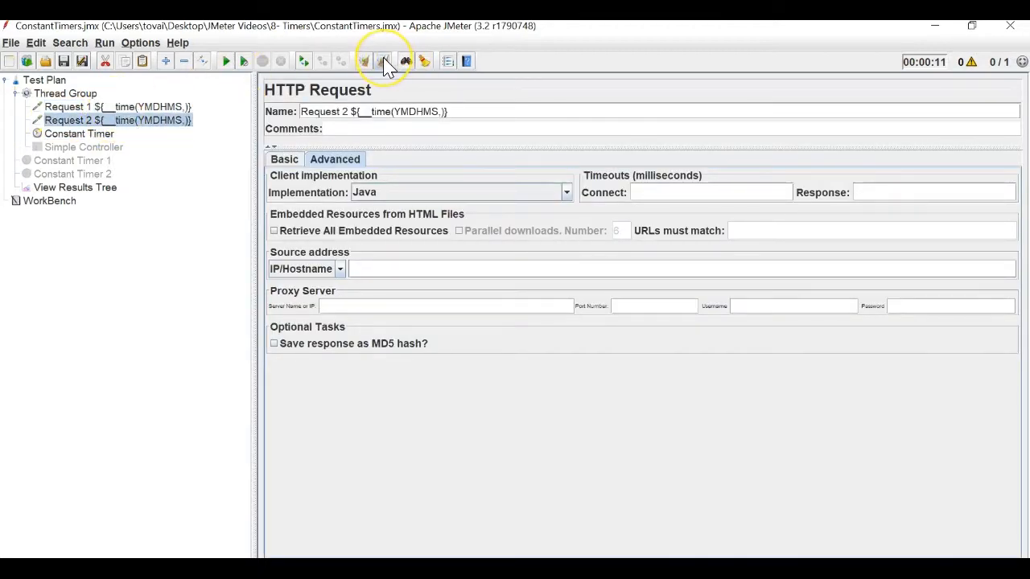
pyautogui.click(74, 133)
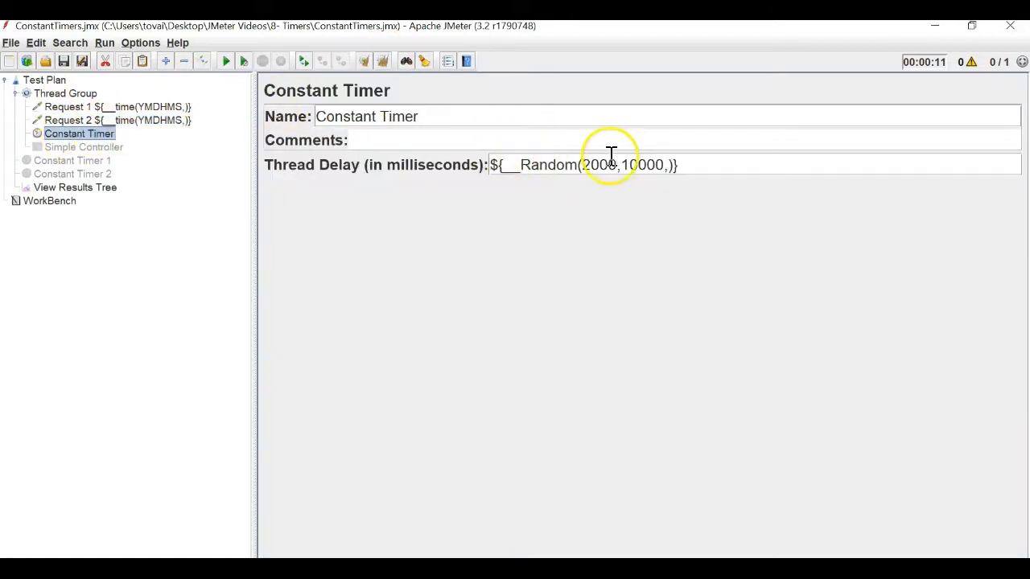
pyautogui.click(144, 42)
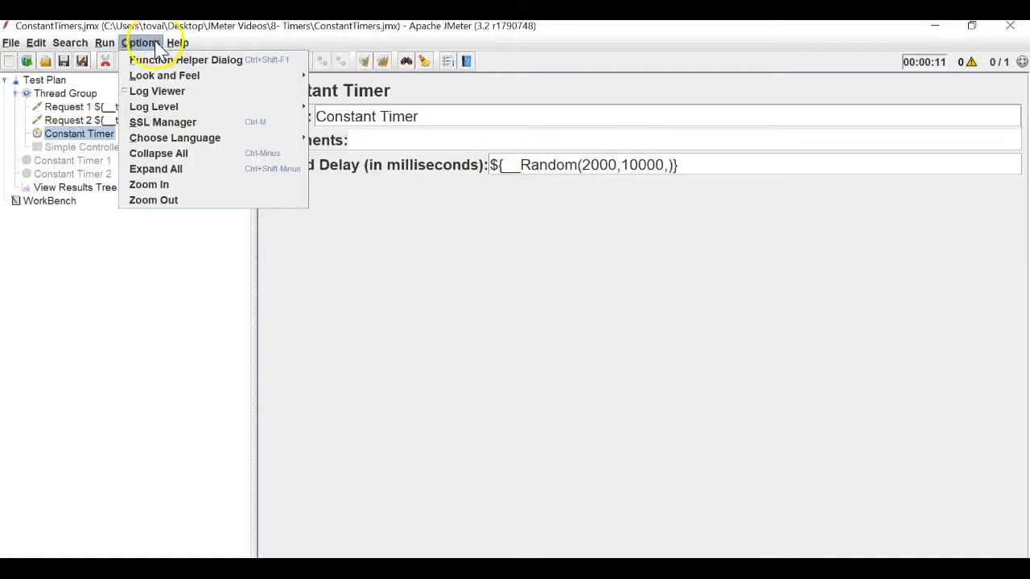
pyautogui.click(158, 64)
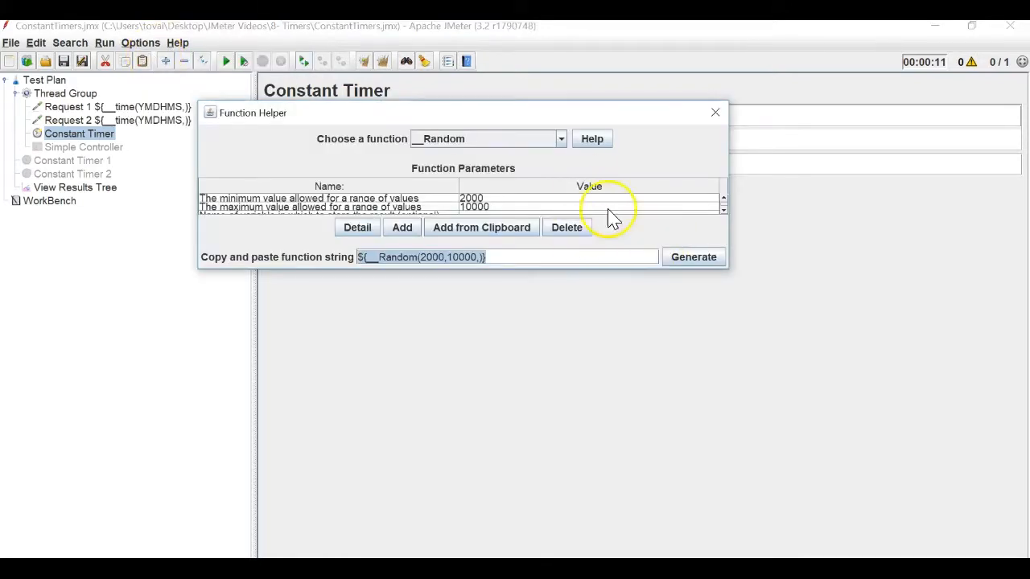
pyautogui.click(716, 113)
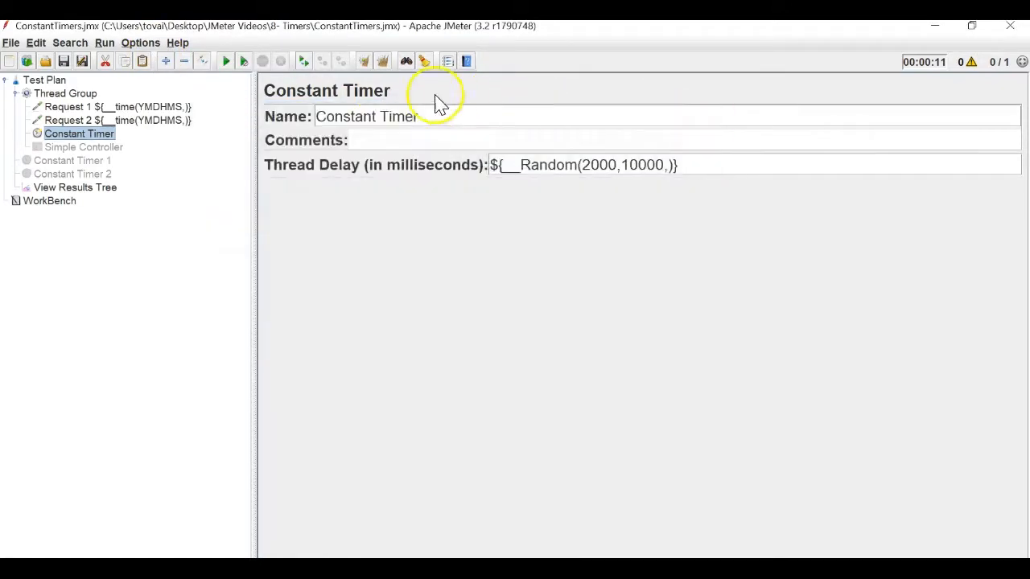
# Run the test plan with the random delay and compare the timestamps of Request 1 and Request 2 in View Results Tree
pyautogui.click(226, 61)
pyautogui.click(80, 187)
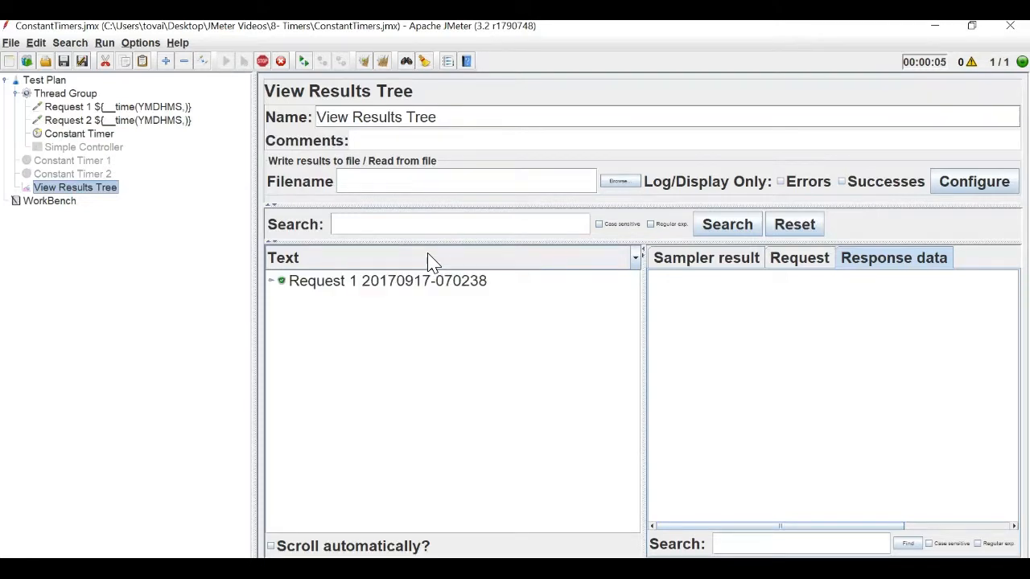
pyautogui.click(481, 280)
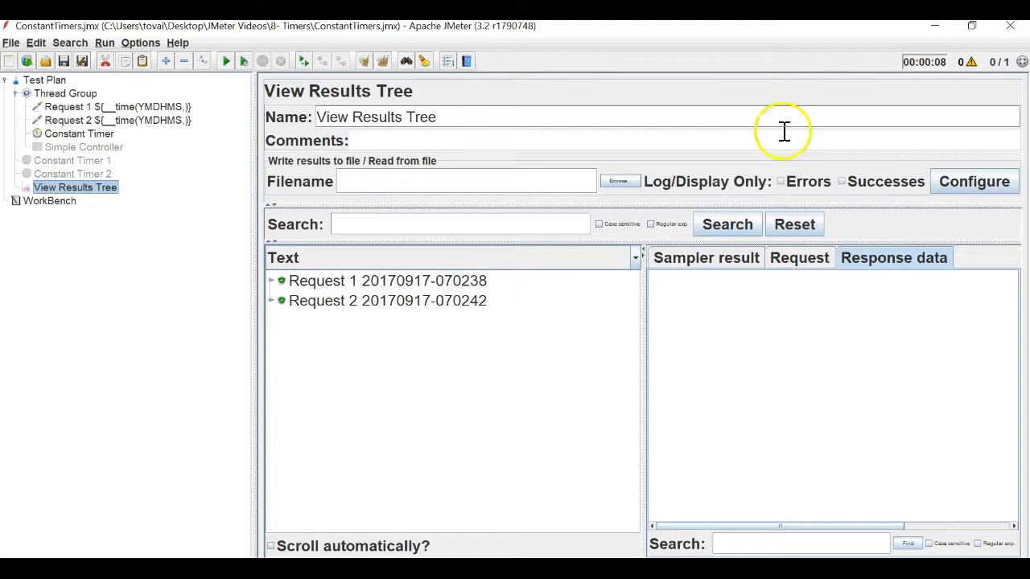
pyautogui.click(481, 281)
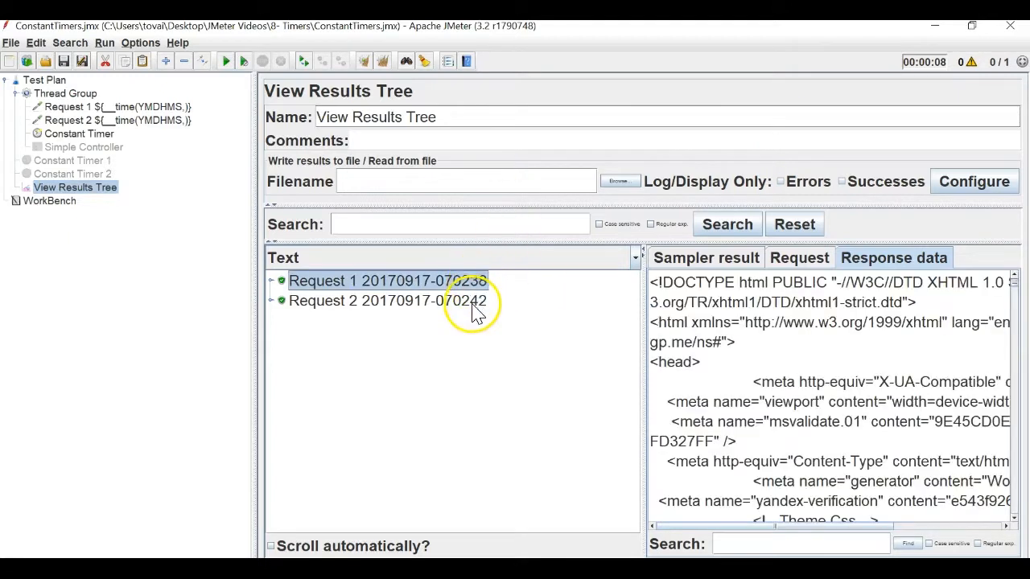
pyautogui.click(477, 301)
pyautogui.click(478, 281)
pyautogui.click(478, 301)
pyautogui.click(478, 281)
pyautogui.click(477, 300)
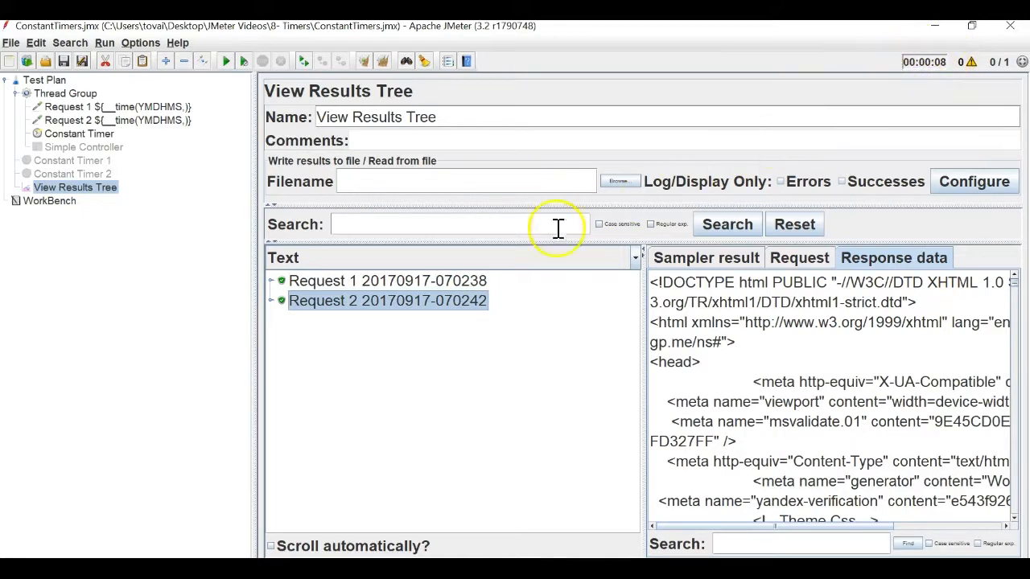
pyautogui.click(417, 281)
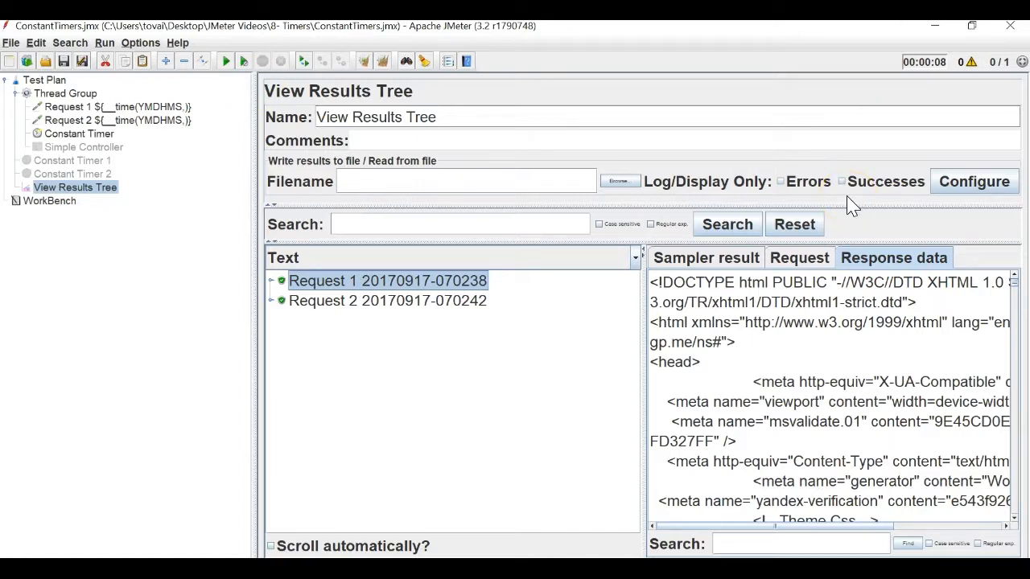
# Review Constant Timer 1, the Thread Group, both requests' __time names, the Simple Controller, and the Constant Timer's random delay expression
pyautogui.click(17, 94)
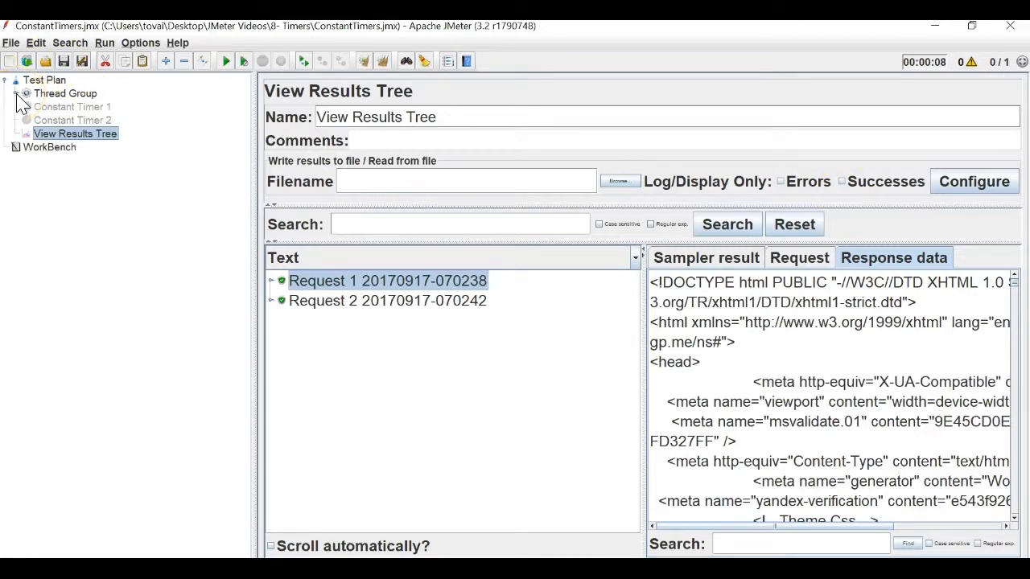
pyautogui.click(80, 108)
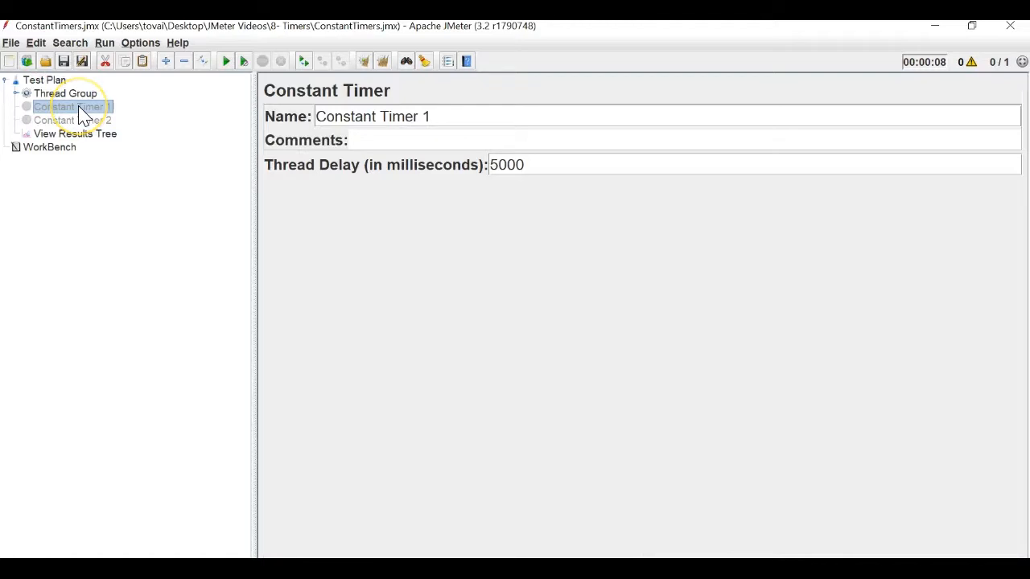
pyautogui.click(16, 94)
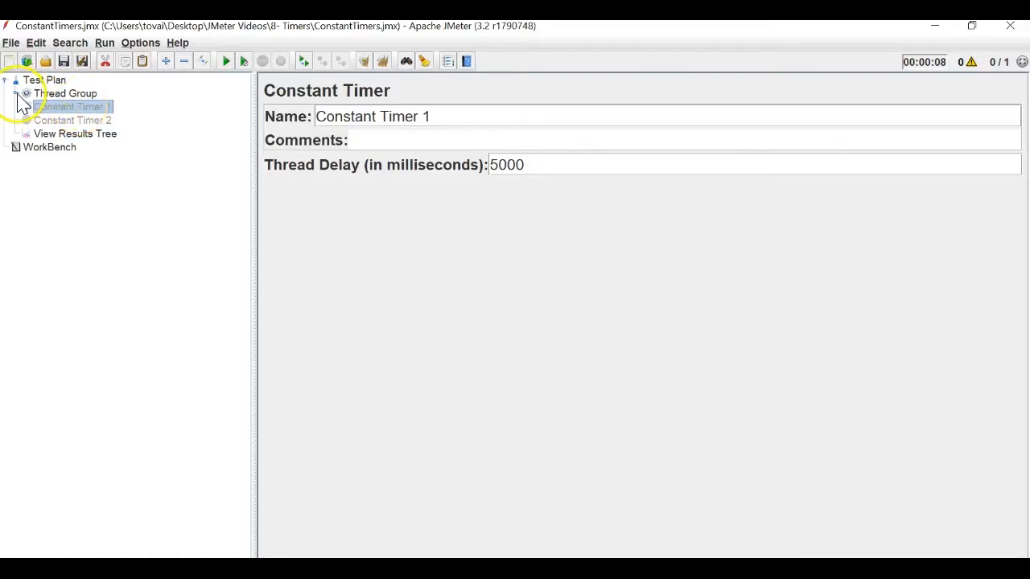
pyautogui.click(47, 95)
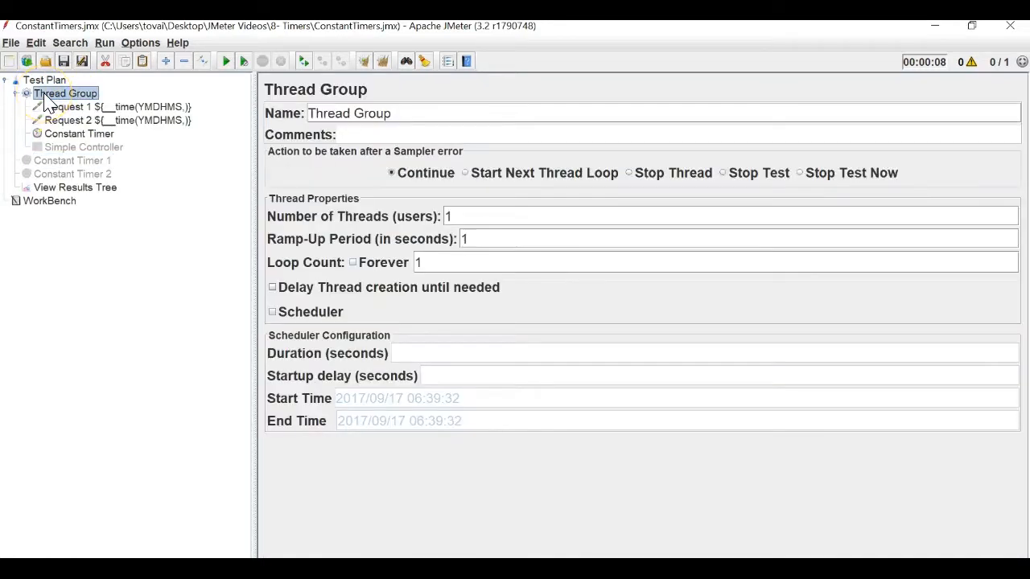
pyautogui.click(59, 110)
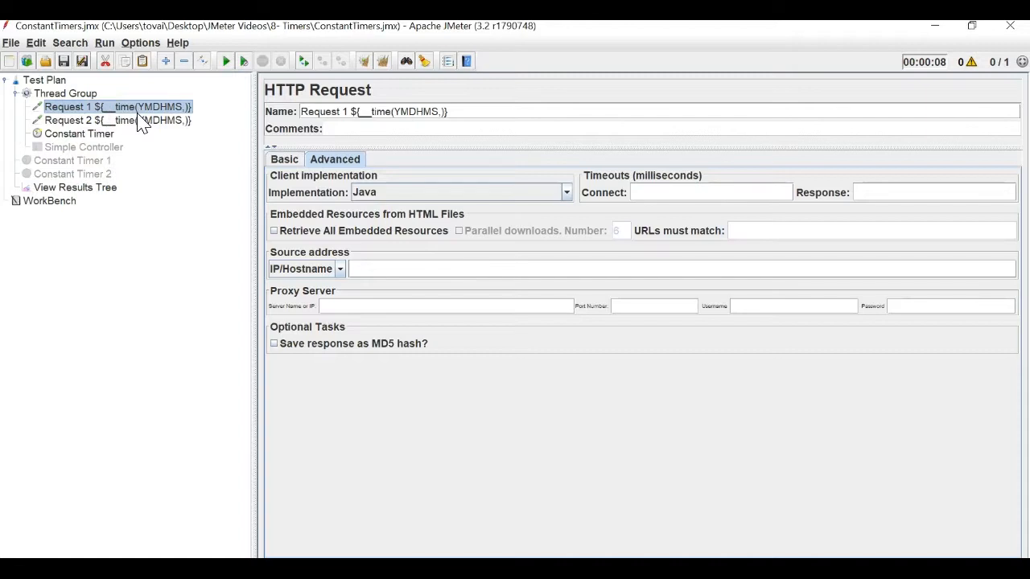
pyautogui.click(352, 112)
pyautogui.moveTo(352, 112); pyautogui.dragTo(465, 112)
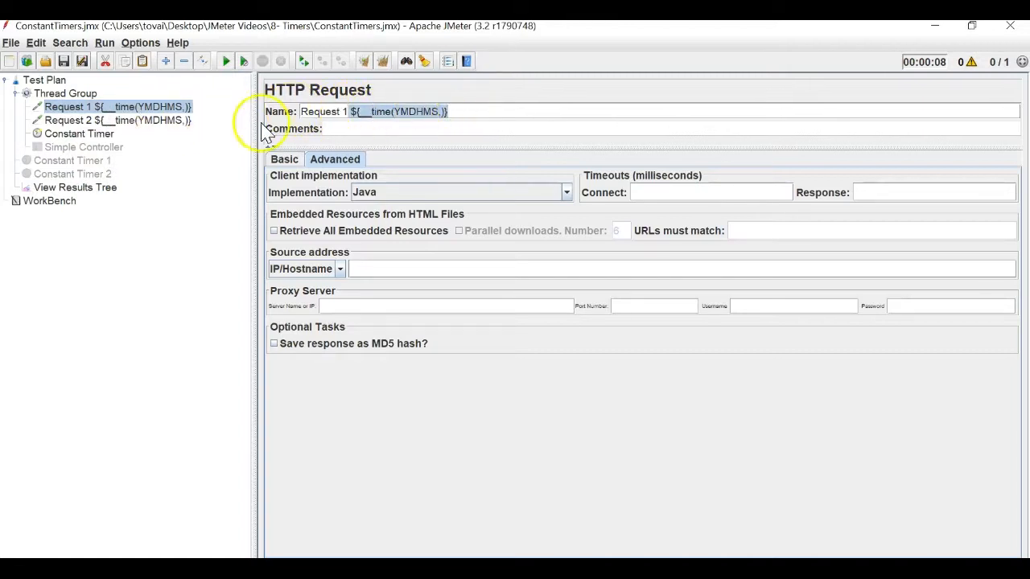
pyautogui.click(135, 125)
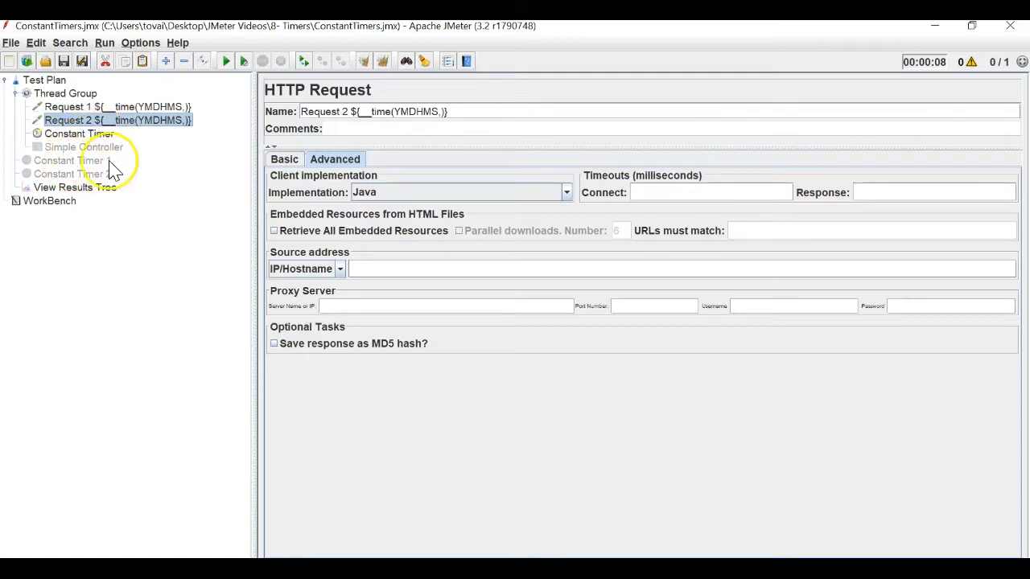
pyautogui.click(89, 148)
pyautogui.click(92, 134)
pyautogui.moveTo(685, 165); pyautogui.dragTo(475, 165)
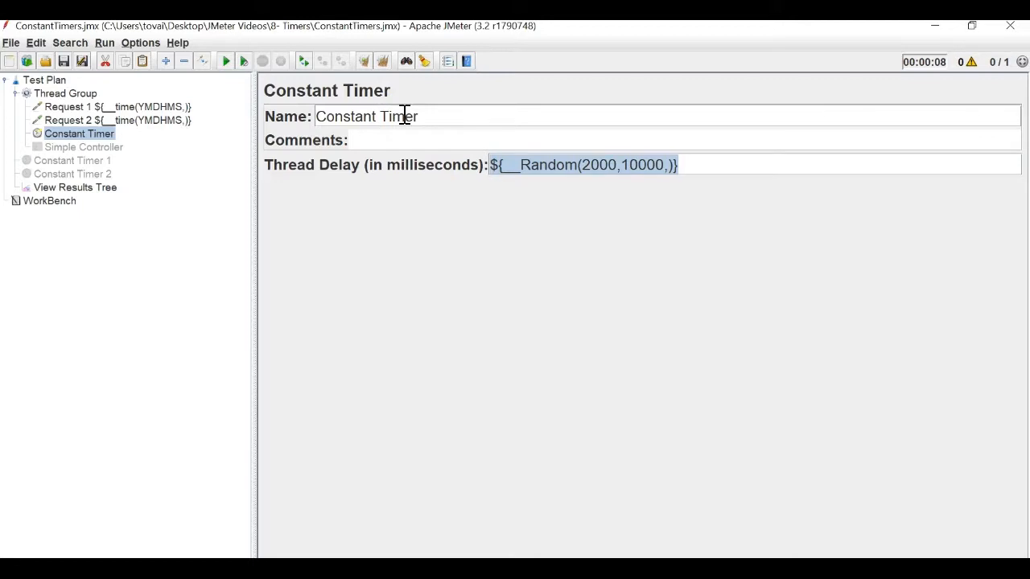
pyautogui.click(70, 106)
pyautogui.click(80, 121)
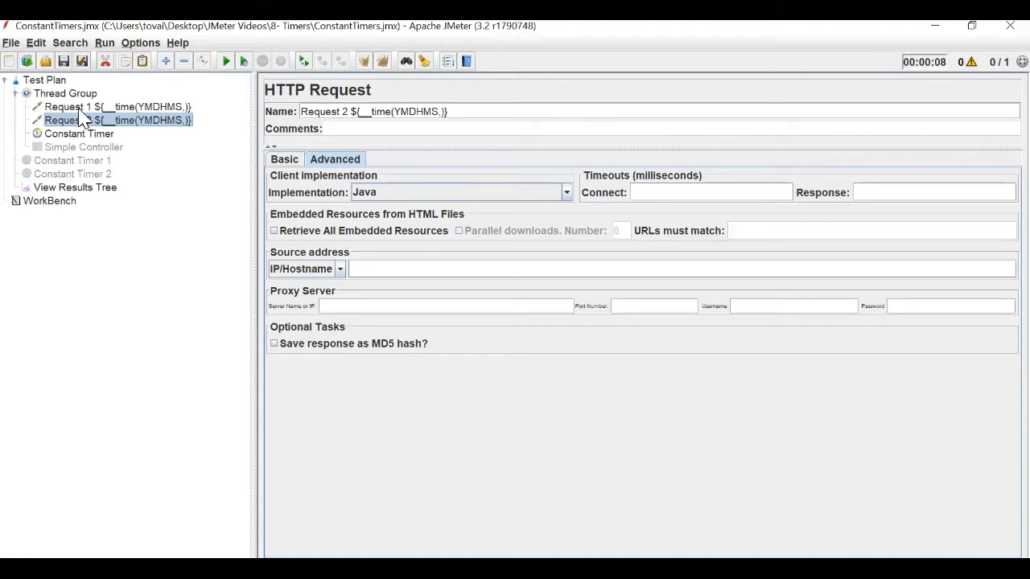
# Review Request 1's advanced and basic settings, including its client implementation options
pyautogui.click(81, 107)
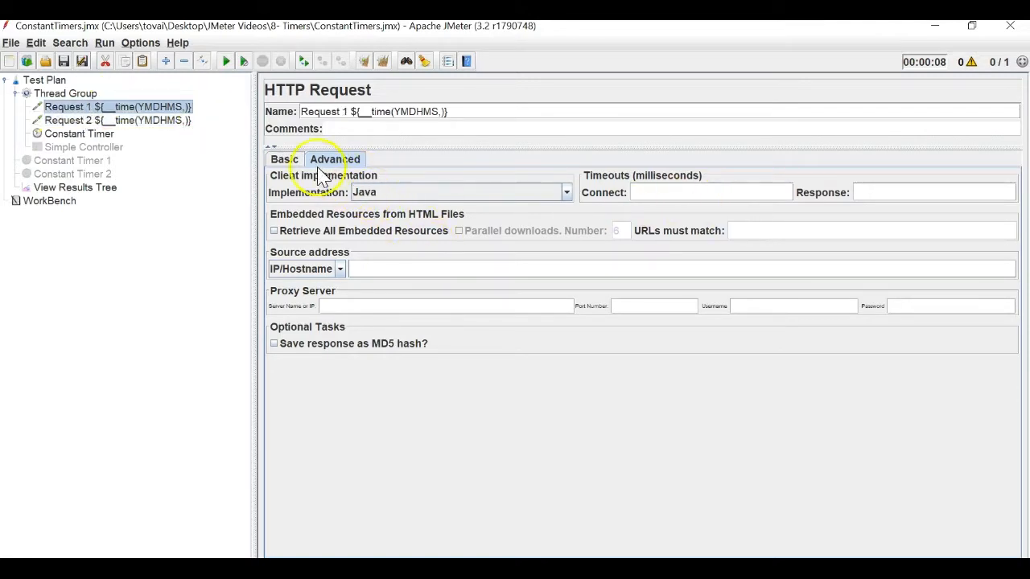
pyautogui.click(285, 159)
pyautogui.doubleClick(566, 192)
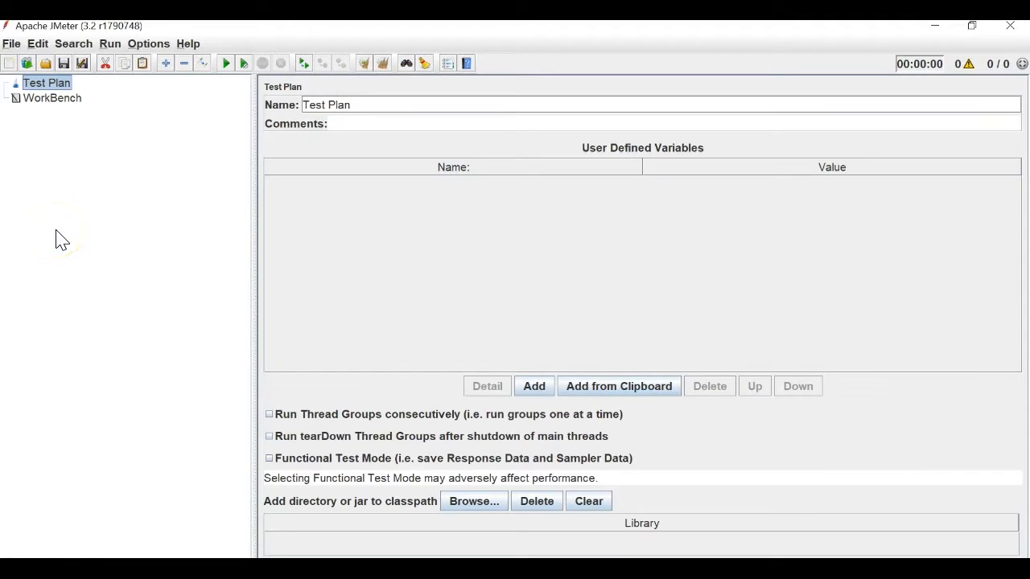
# Add a Thread Group to the empty Test Plan
pyautogui.click(12, 45)
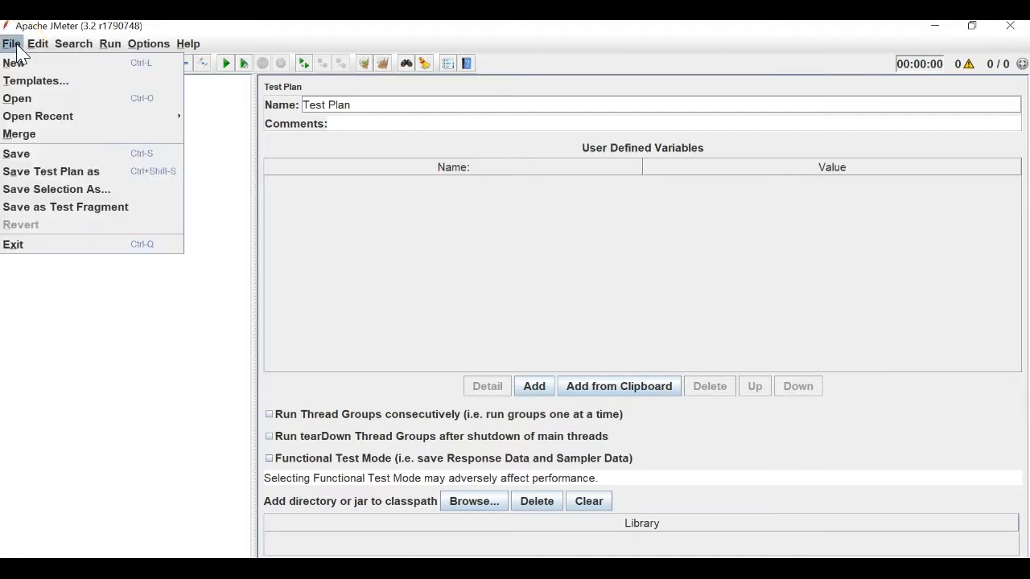
pyautogui.click(248, 134)
pyautogui.rightClick(45, 82)
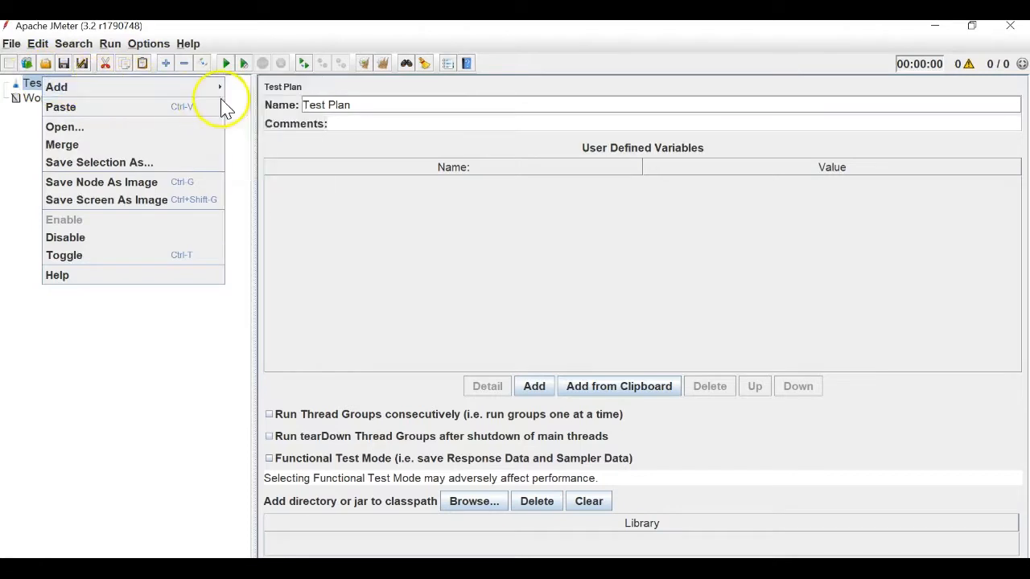
pyautogui.moveTo(201, 86)
pyautogui.moveTo(258, 87)
pyautogui.click(354, 85)
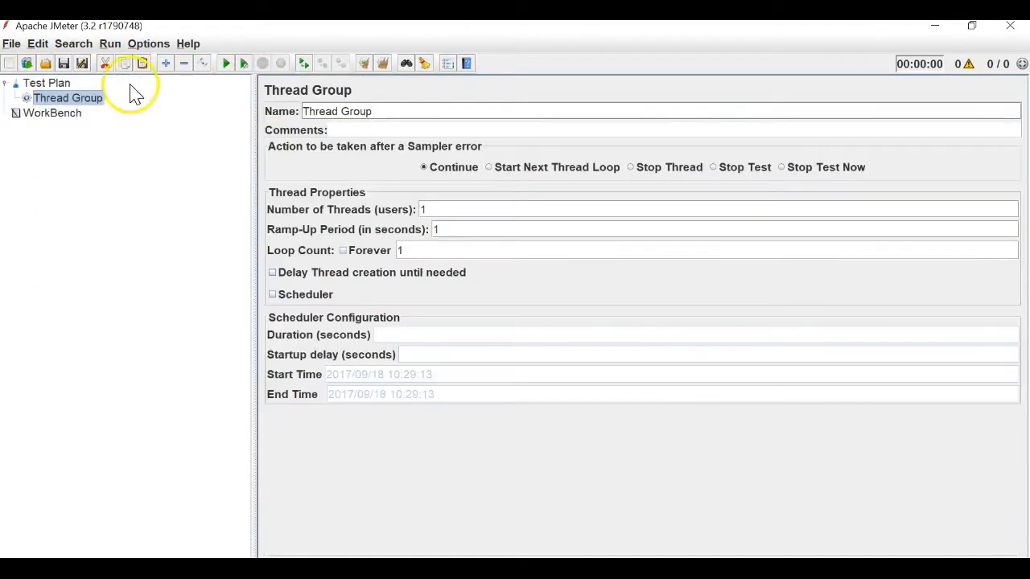
# Add a Java Request sampler to the Thread Group
pyautogui.rightClick(80, 98)
pyautogui.moveTo(149, 108)
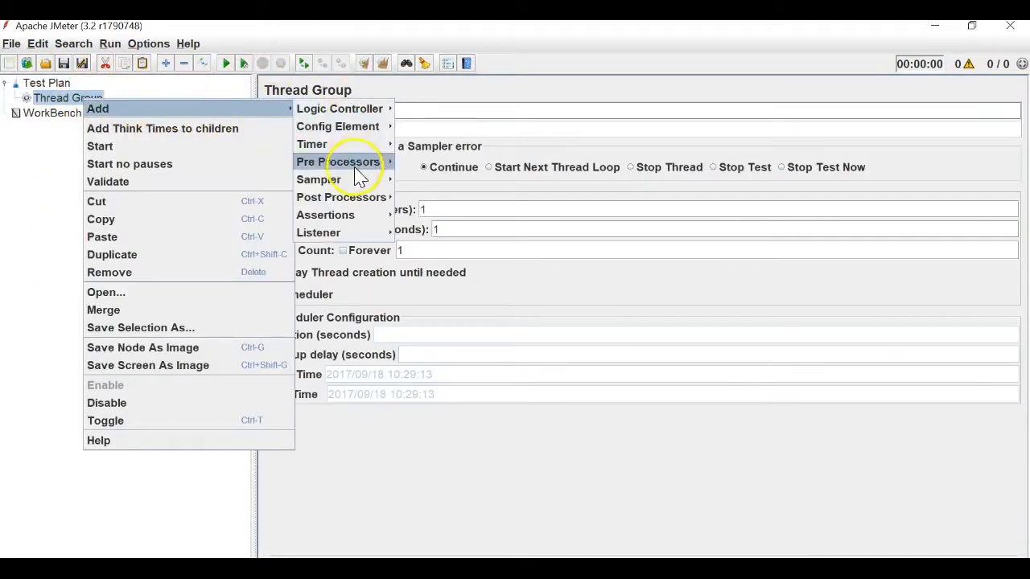
pyautogui.moveTo(354, 179)
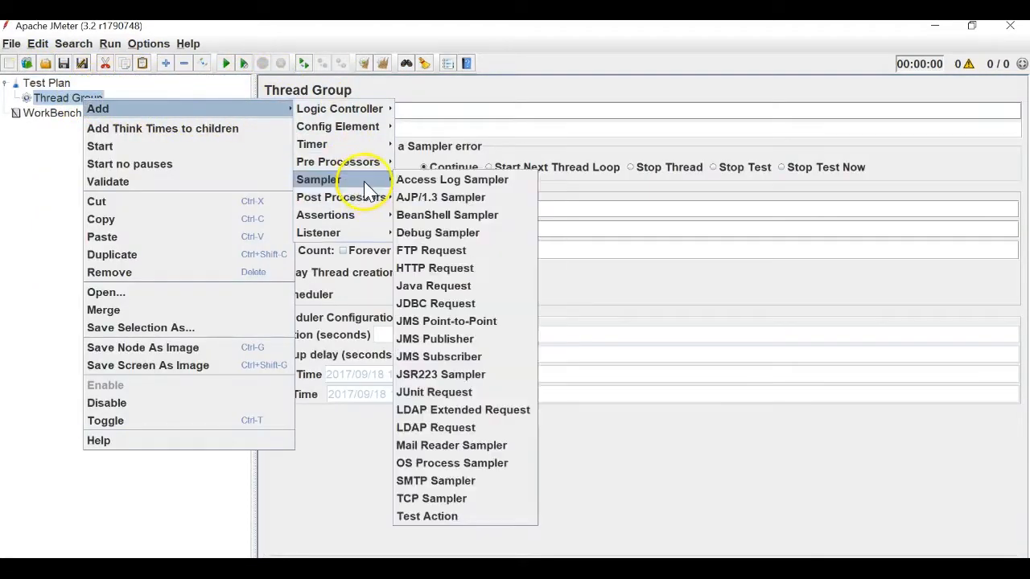
pyautogui.click(439, 285)
# Rename the Java Request sampler as Request 1
pyautogui.moveTo(338, 113); pyautogui.dragTo(265, 110)
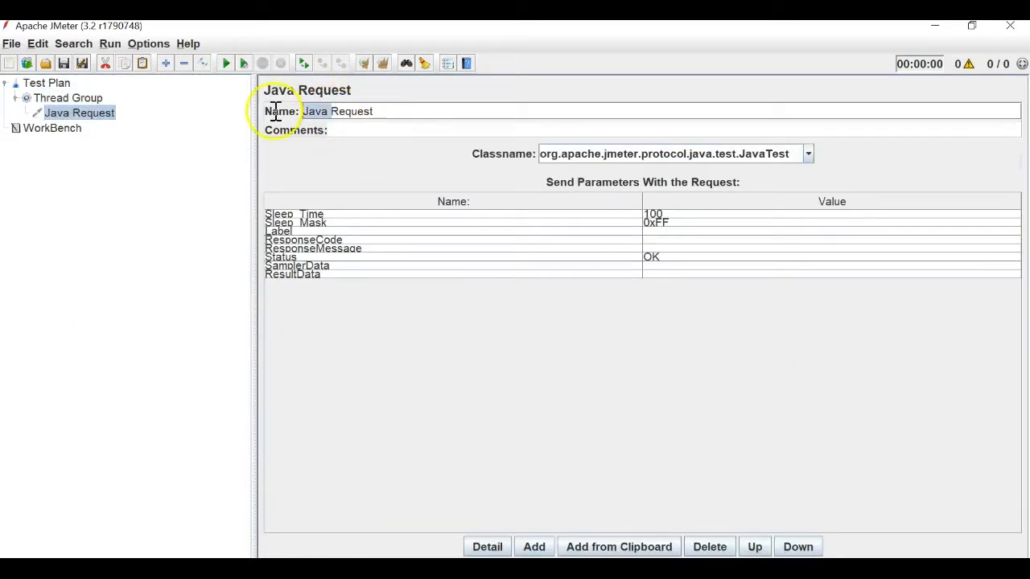
pyautogui.press('BackSpace')
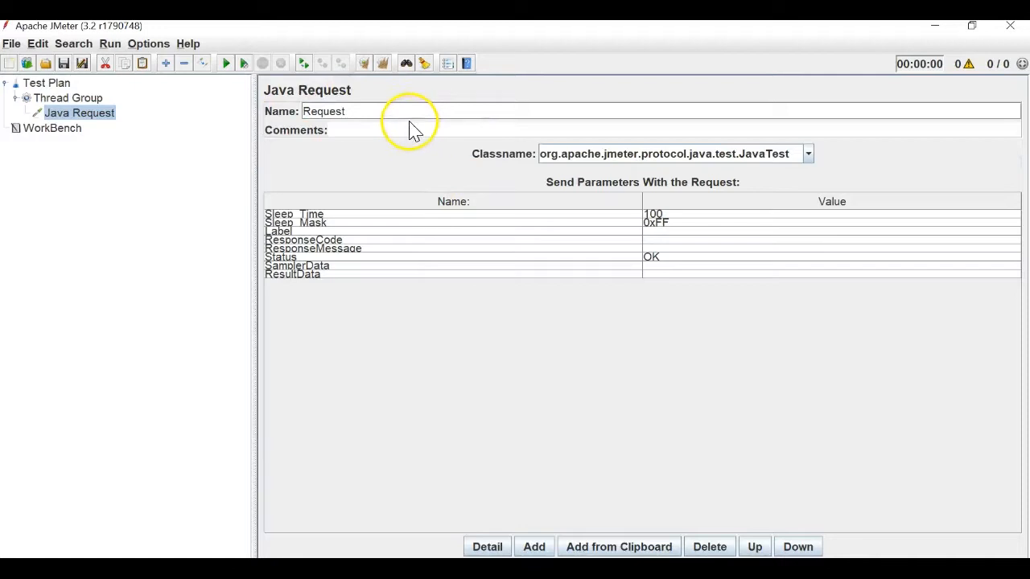
pyautogui.click(411, 115)
pyautogui.write('1')
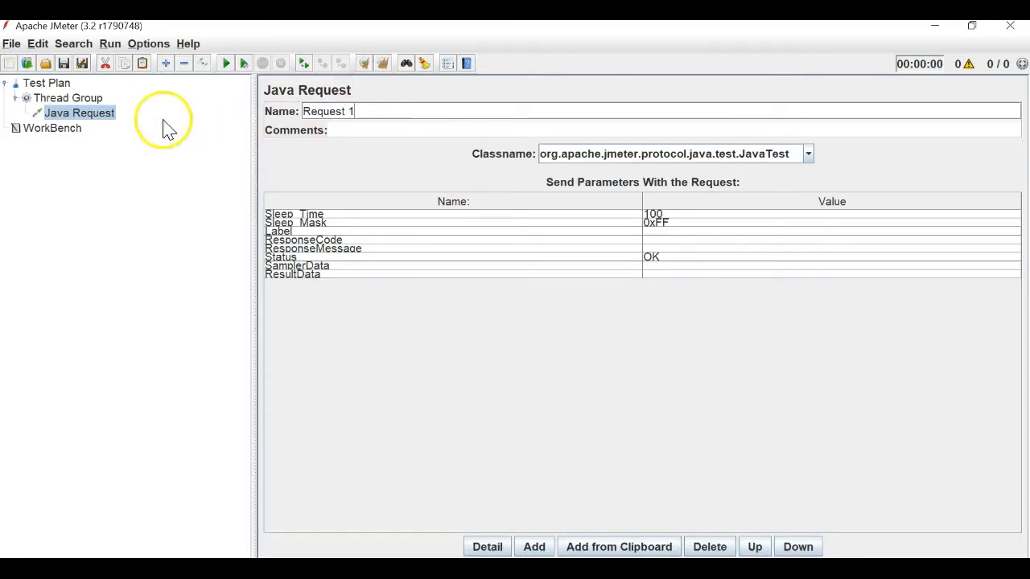
pyautogui.click(89, 99)
# Copy Request 1 and paste three copies of it into the Thread Group
pyautogui.click(87, 117)
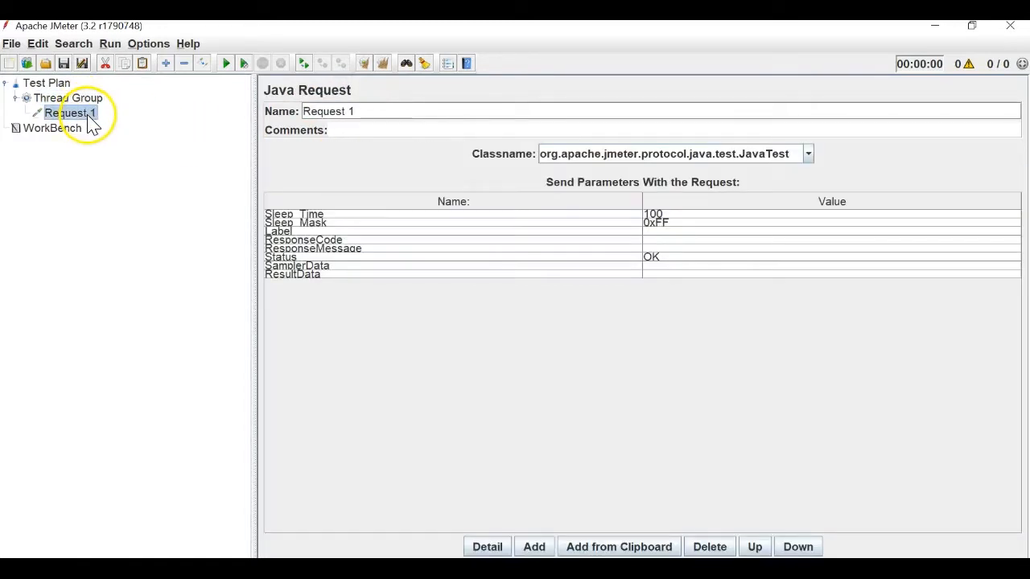
pyautogui.click(83, 101)
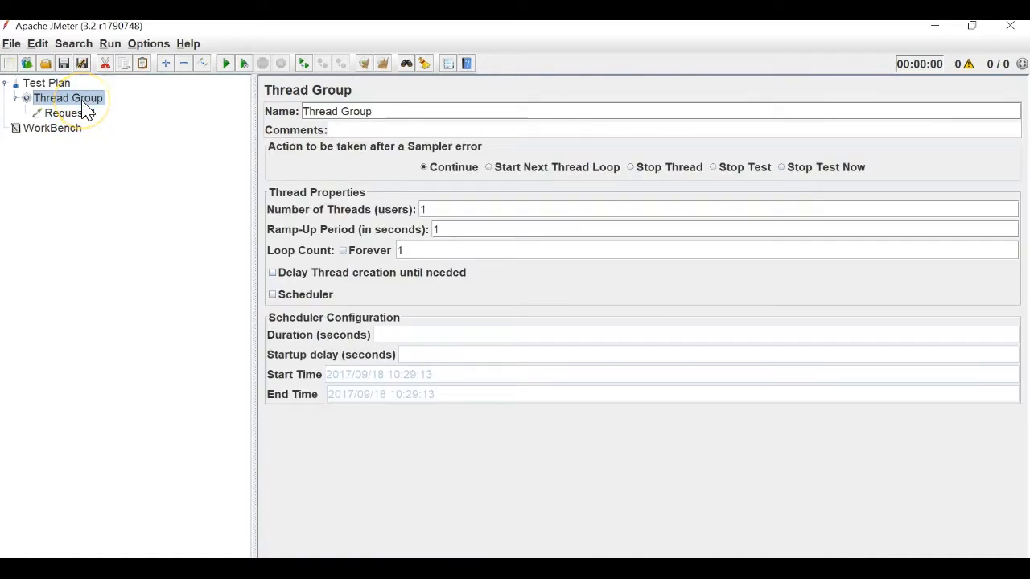
pyautogui.hotkey('ctrl', 'v')
pyautogui.hotkey('ctrl', 'v')
pyautogui.hotkey('ctrl', 'v')
# Rename the three pasted Java Request samplers in order as Request 2, Request 3 and Request 4
pyautogui.click(69, 128)
pyautogui.press('BackSpace')
pyautogui.write('2')
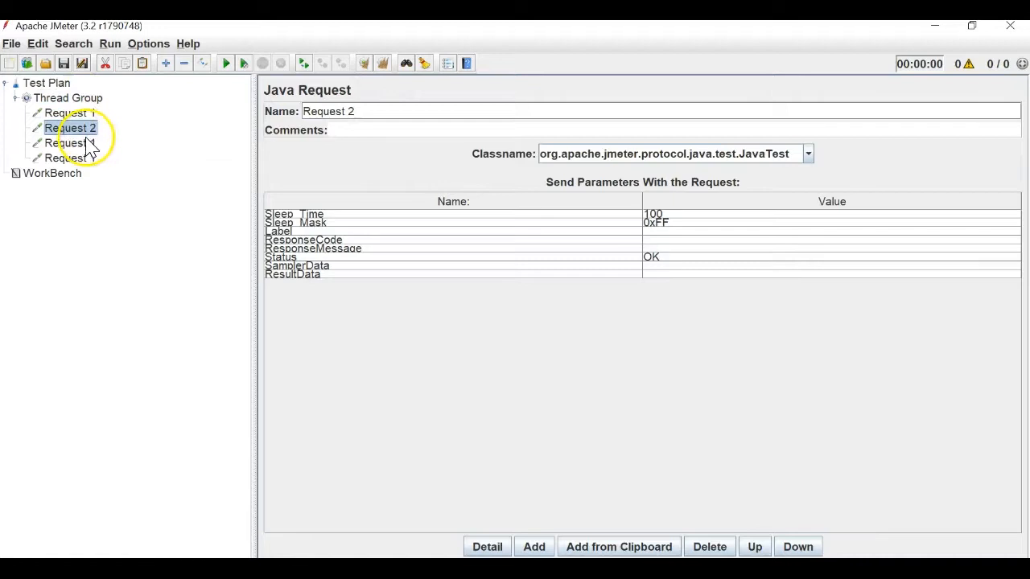
pyautogui.click(87, 143)
pyautogui.click(359, 112)
pyautogui.press('BackSpace')
pyautogui.write('3')
pyautogui.click(70, 158)
pyautogui.click(378, 111)
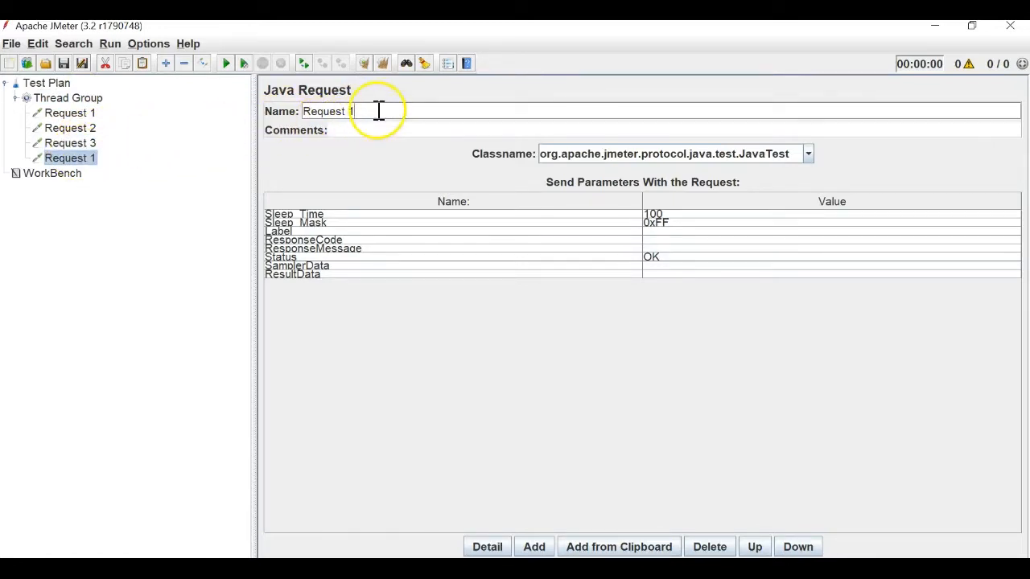
pyautogui.write('4')
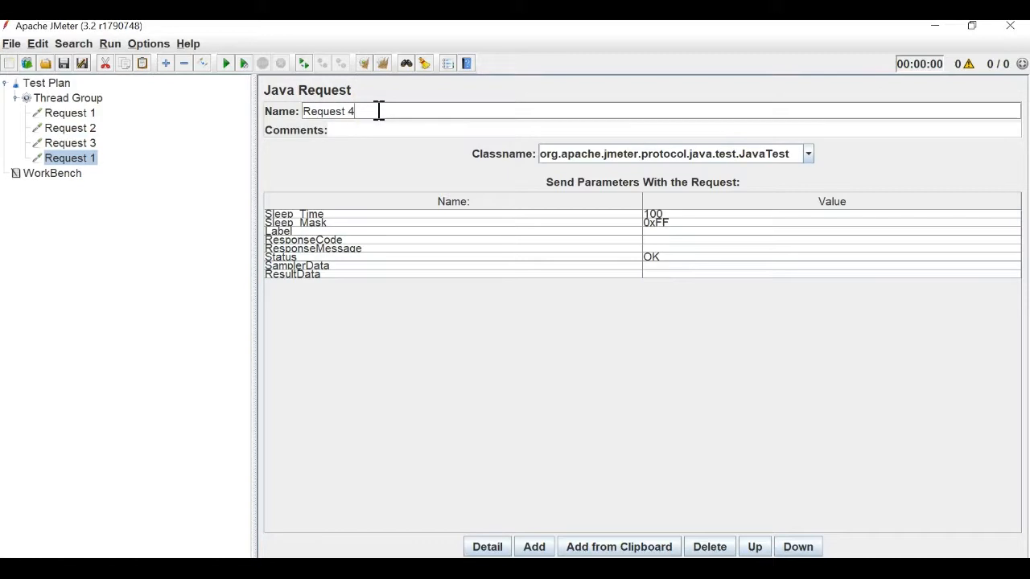
# Add a Gaussian Random Timer to the Thread Group and move it above Request 1
pyautogui.click(95, 99)
pyautogui.rightClick(98, 100)
pyautogui.moveTo(173, 104)
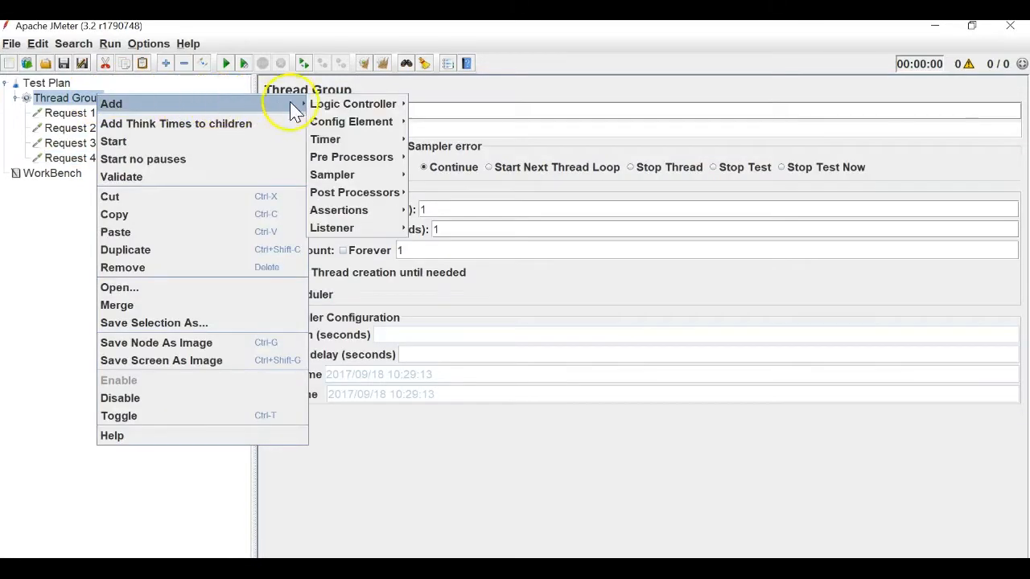
pyautogui.moveTo(329, 141)
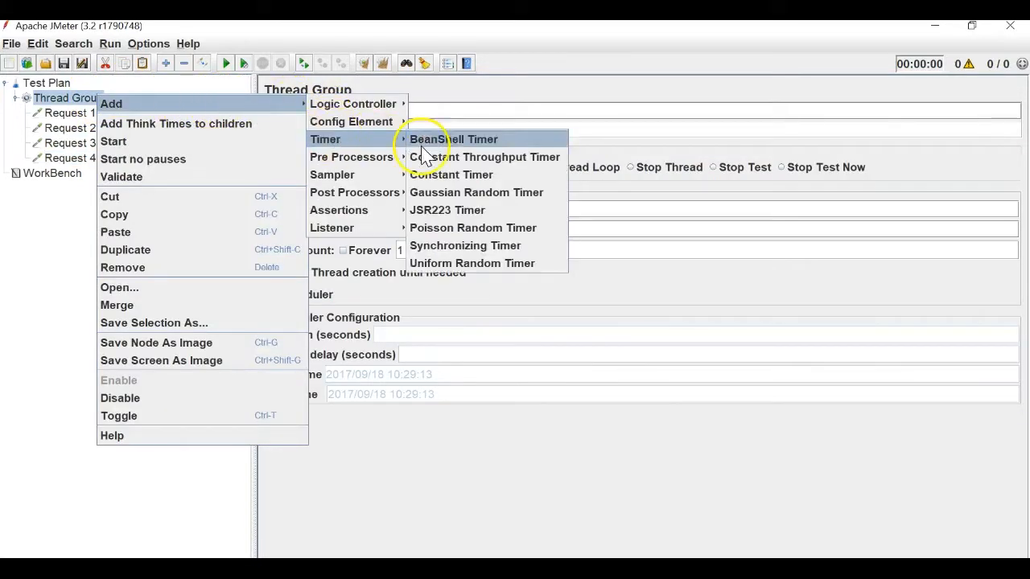
pyautogui.click(441, 201)
pyautogui.moveTo(103, 172); pyautogui.dragTo(88, 100)
# Save the test plan as GaussianRandomTimer.jmx in the 8- Timers folder inside JMeter Videos on the Desktop
pyautogui.click(12, 44)
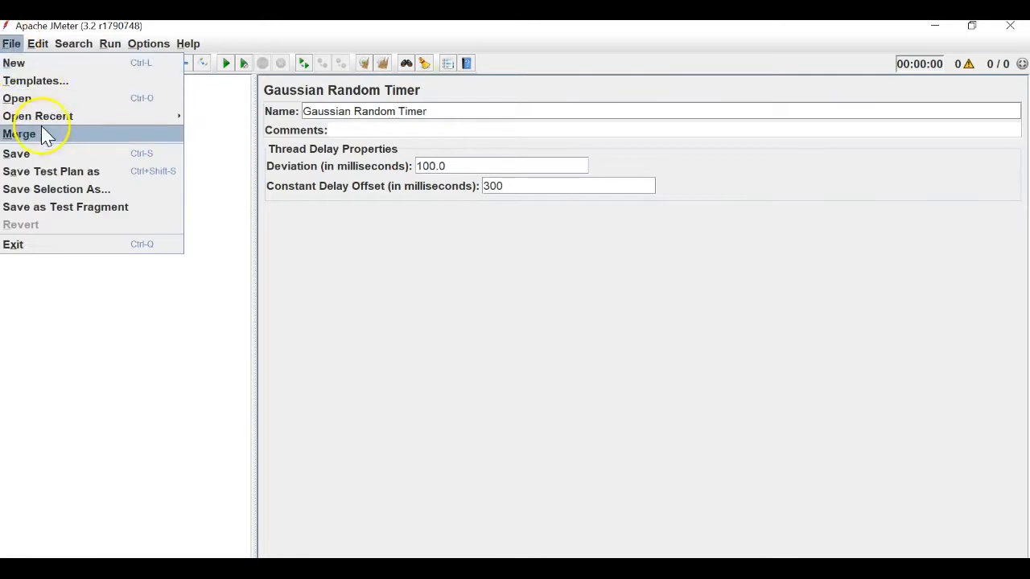
pyautogui.click(314, 173)
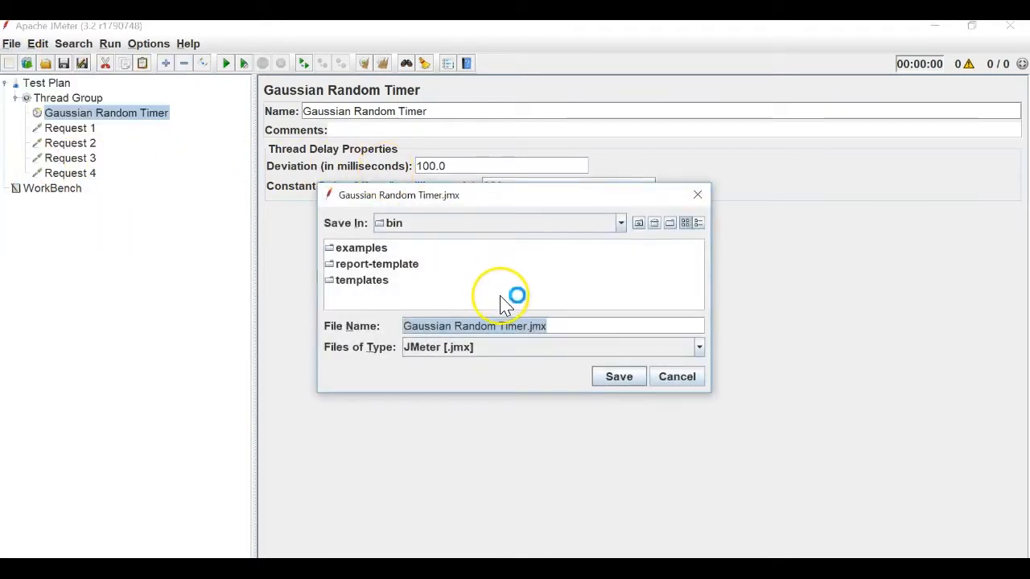
pyautogui.click(655, 223)
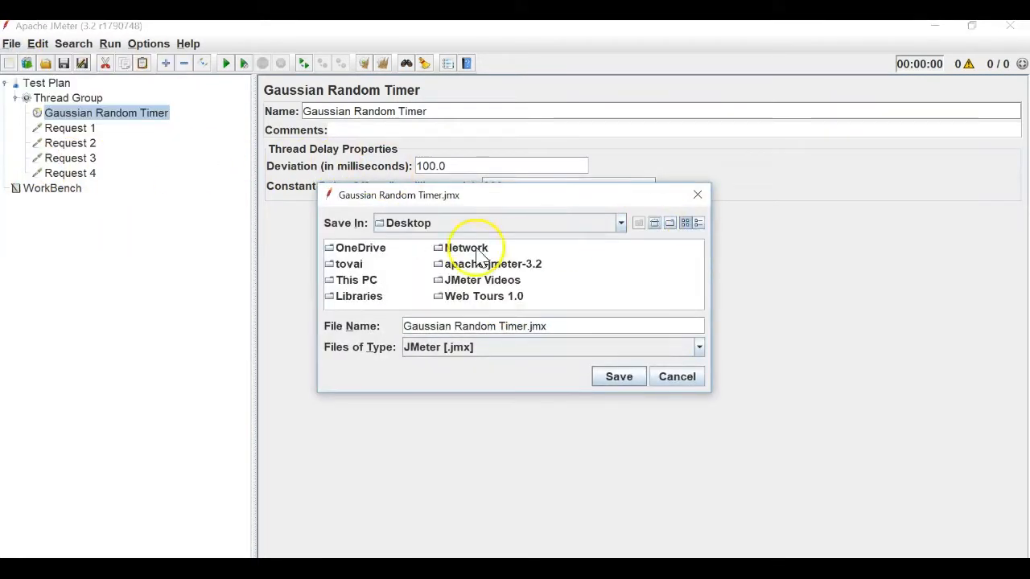
pyautogui.click(480, 283)
pyautogui.doubleClick(481, 284)
pyautogui.doubleClick(541, 282)
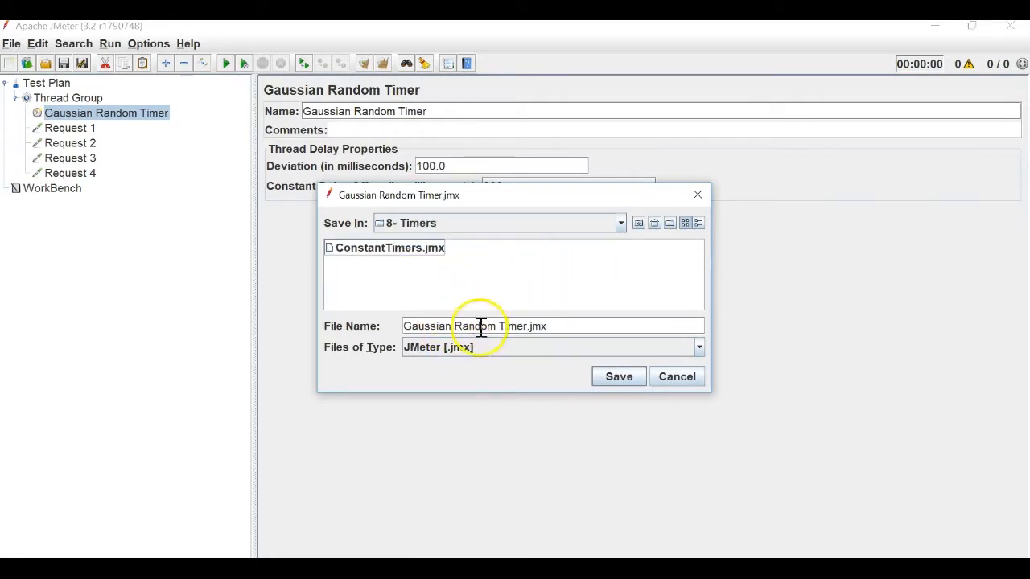
pyautogui.click(455, 326)
pyautogui.press('BackSpace')
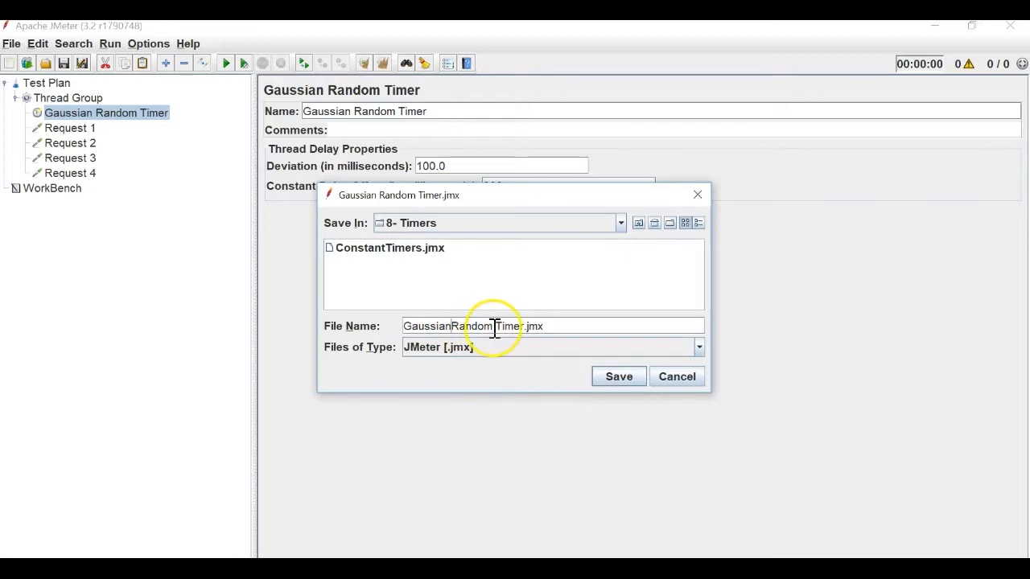
pyautogui.click(496, 325)
pyautogui.click(617, 377)
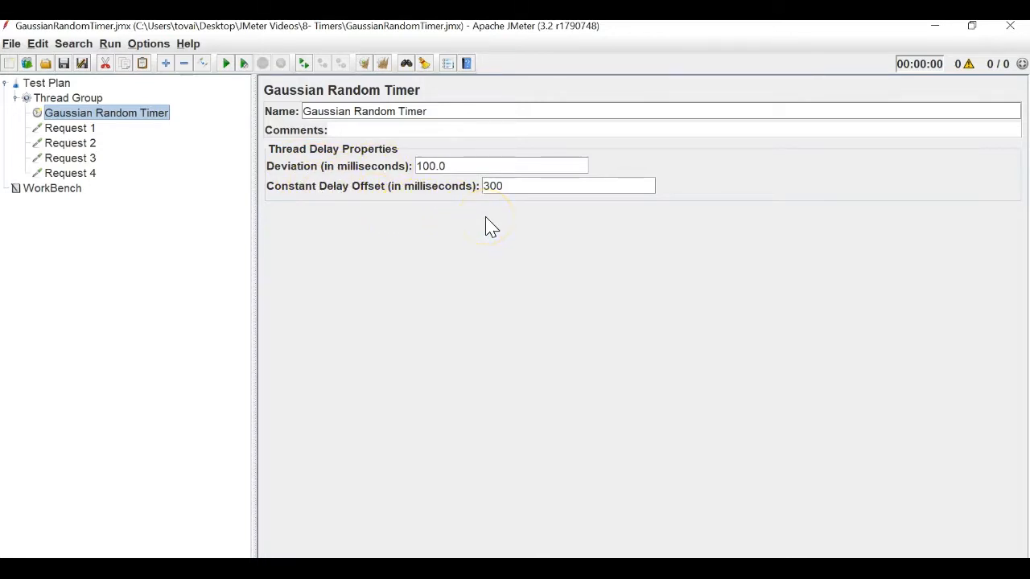
# Set the timer's constant delay offset to 5000 milliseconds and its deviation to 2000 milliseconds
pyautogui.click(490, 187)
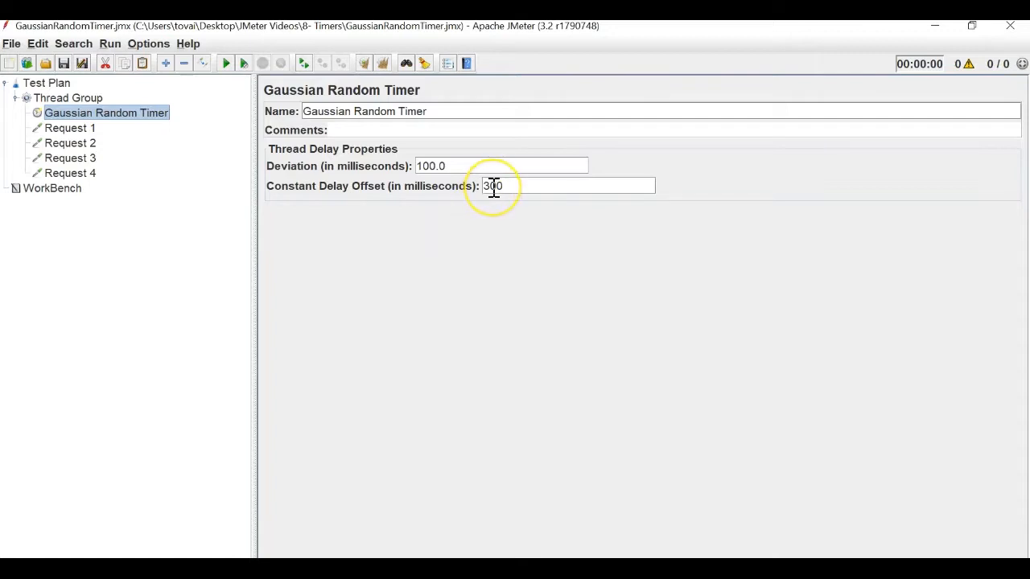
pyautogui.moveTo(495, 186); pyautogui.dragTo(427, 169)
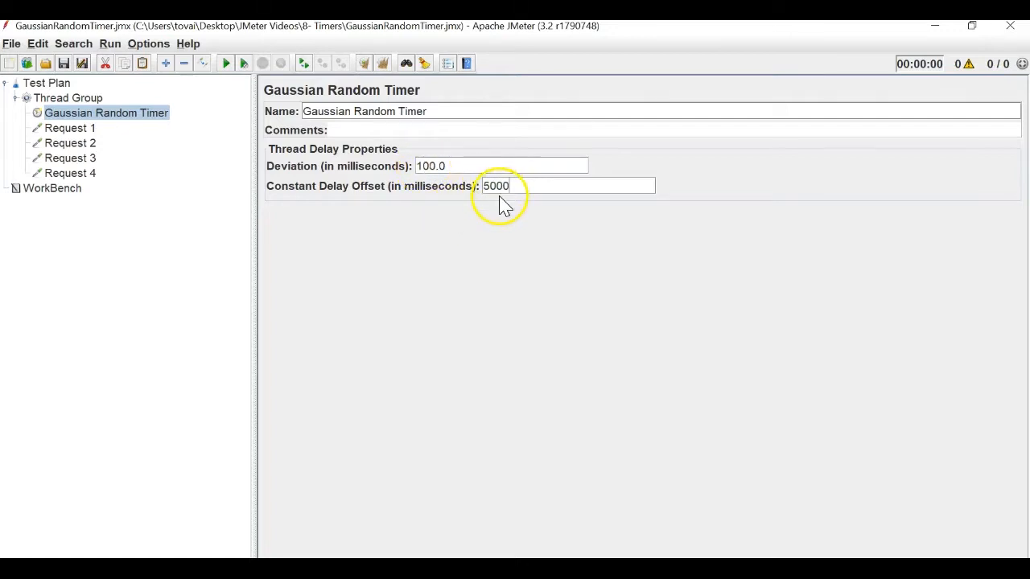
pyautogui.moveTo(526, 186); pyautogui.dragTo(417, 165)
pyautogui.click(495, 171)
pyautogui.moveTo(495, 172); pyautogui.dragTo(406, 170)
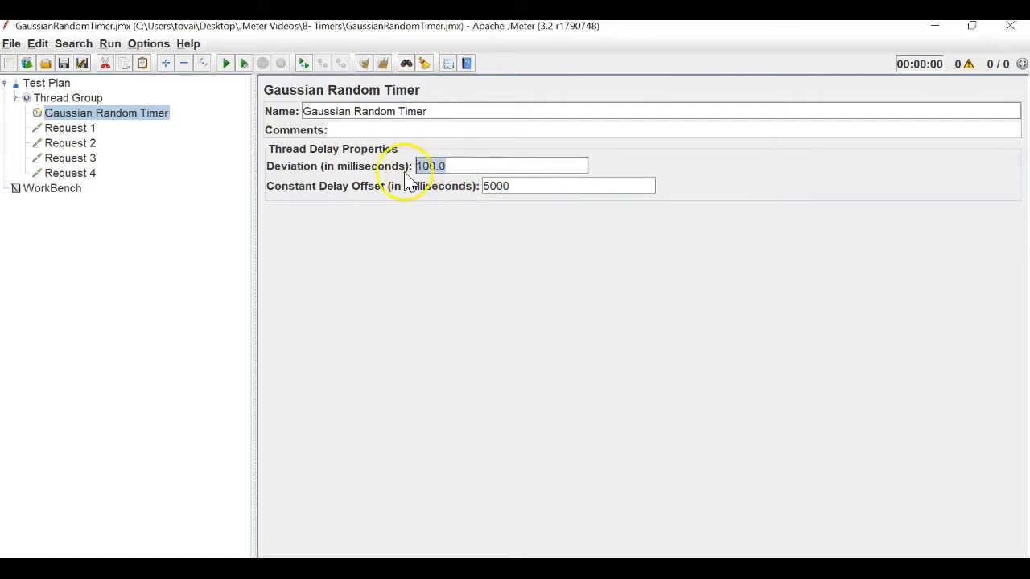
pyautogui.write('20')
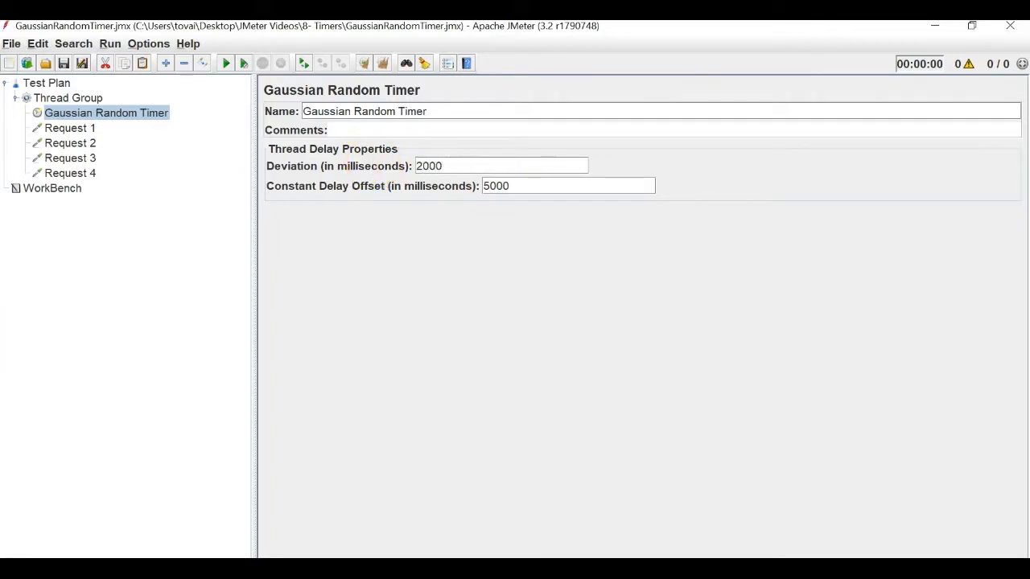
# Open Notepad below the timer settings and write the delay limits as 5000-2000 = 3000 and 5000+2000 = 7000
pyautogui.press('super')
pyautogui.write('no')
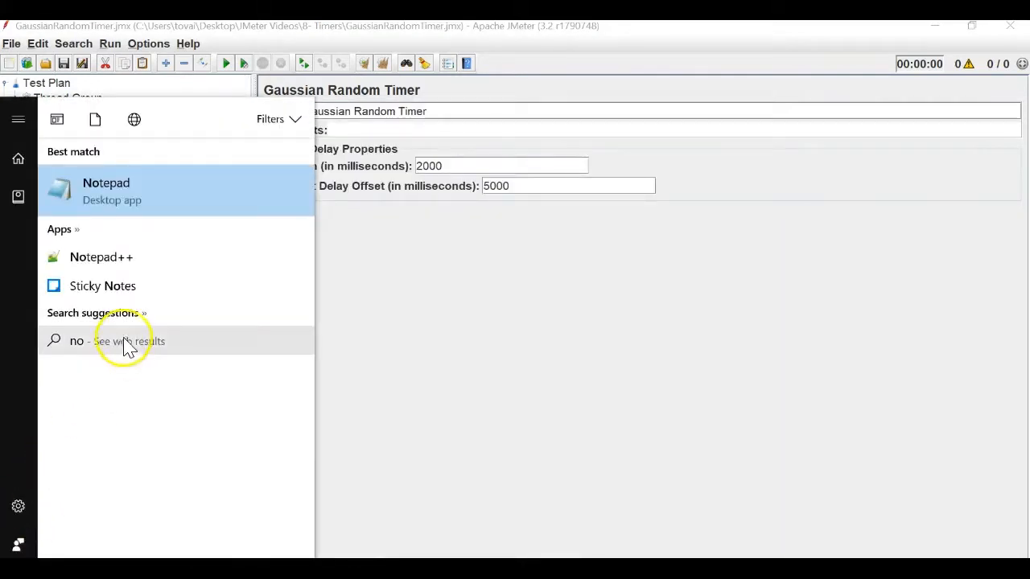
pyautogui.click(169, 196)
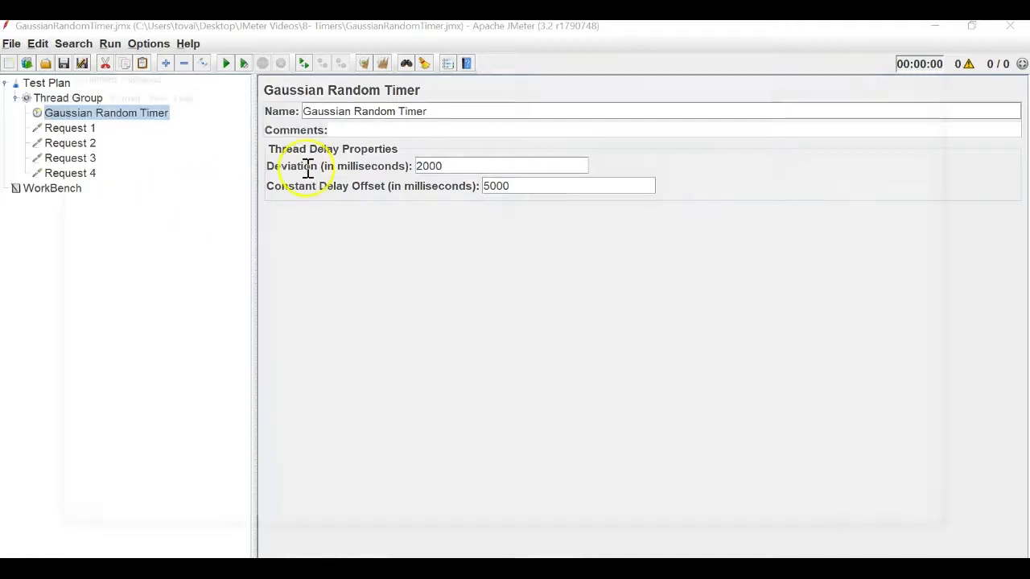
pyautogui.moveTo(413, 80); pyautogui.dragTo(630, 234)
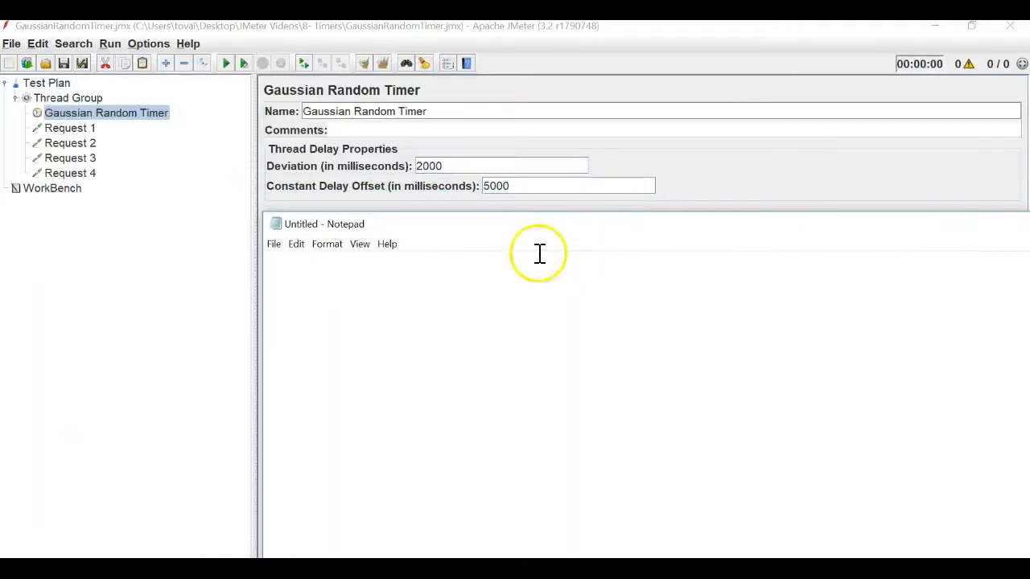
pyautogui.moveTo(537, 570)
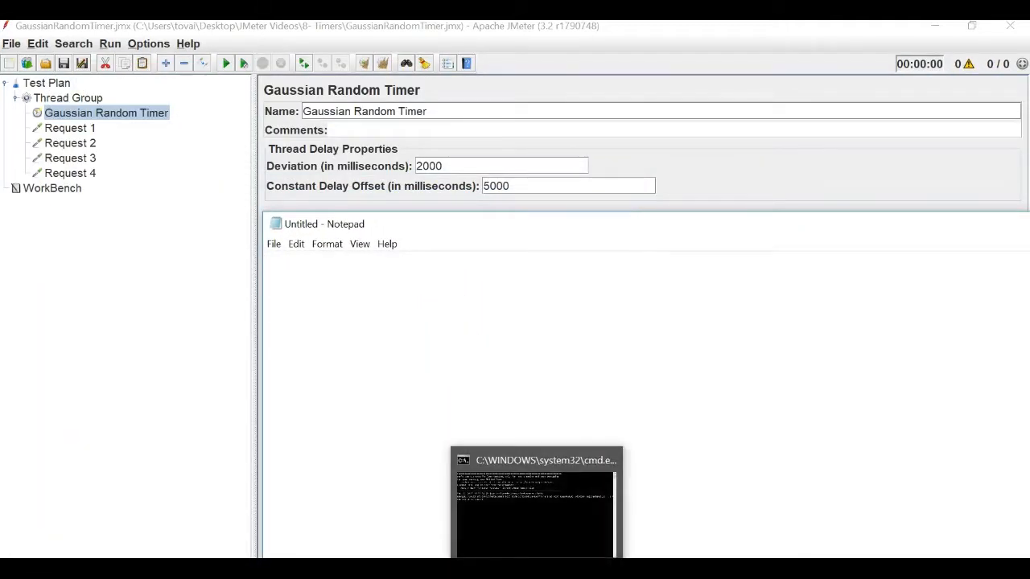
pyautogui.write('5000-2000 = 3000')
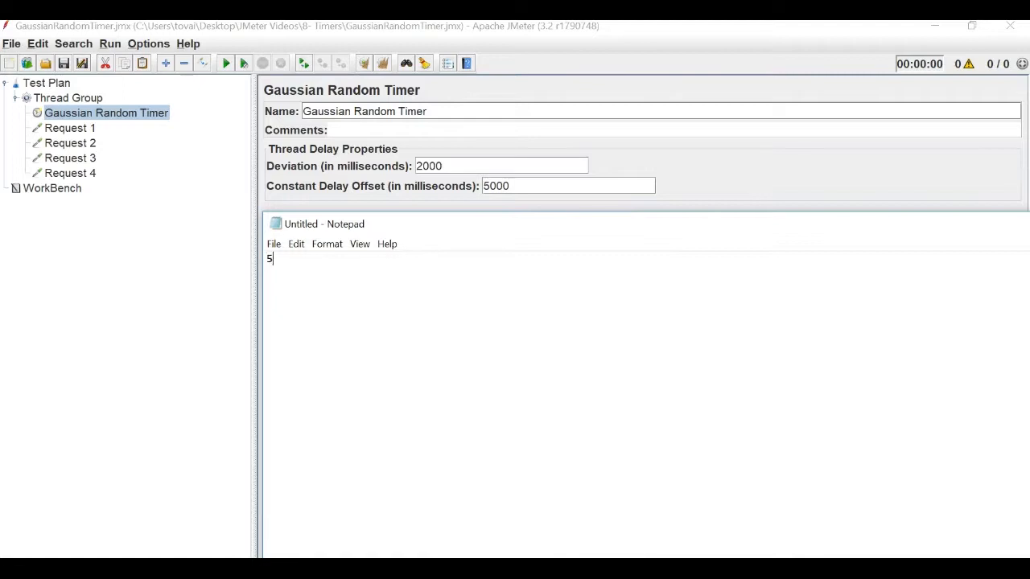
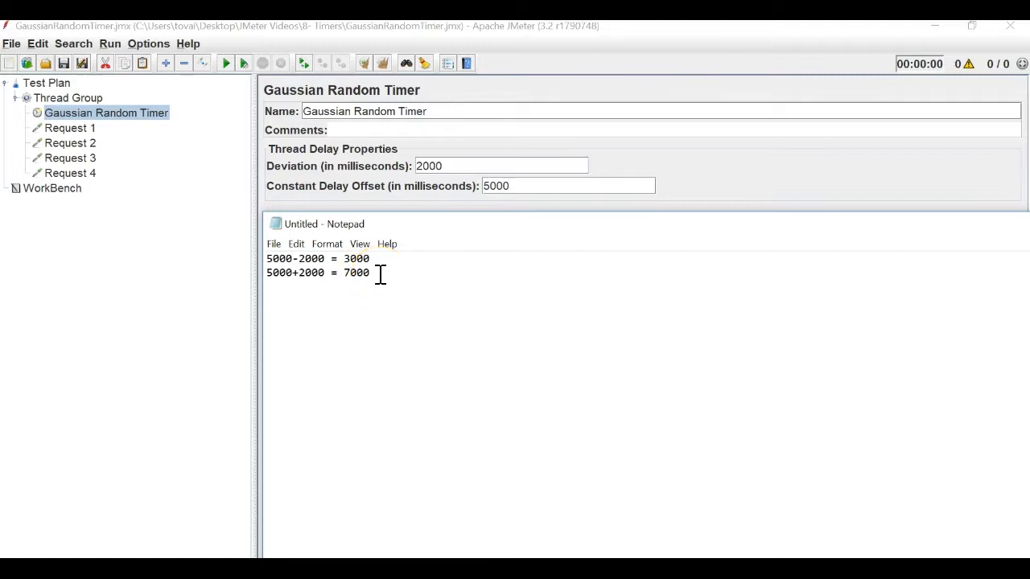
# Return to JMeter and add a View Results Tree listener to the Thread Group
pyautogui.click(91, 134)
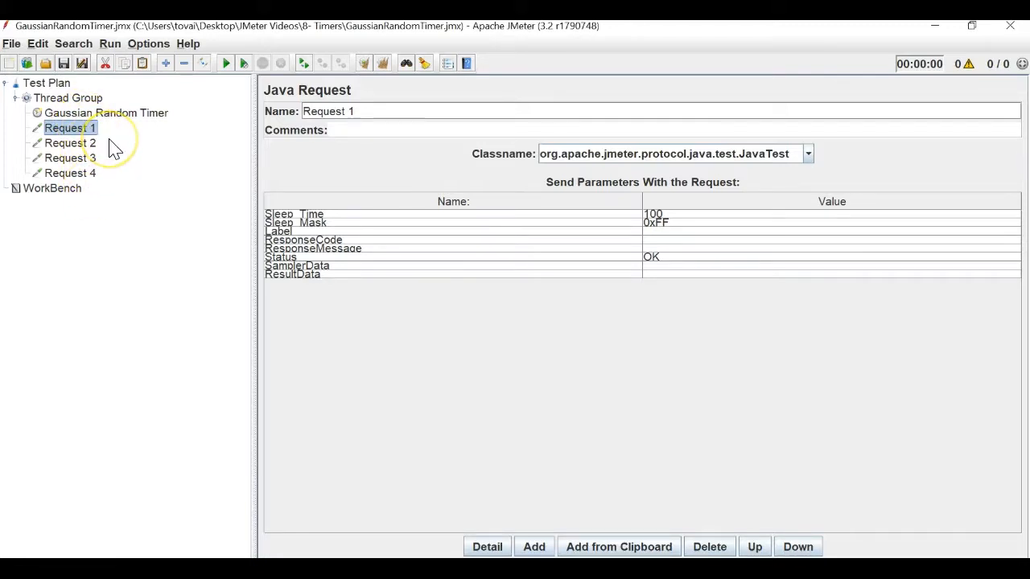
pyautogui.hotkey('alt', 'Tab')
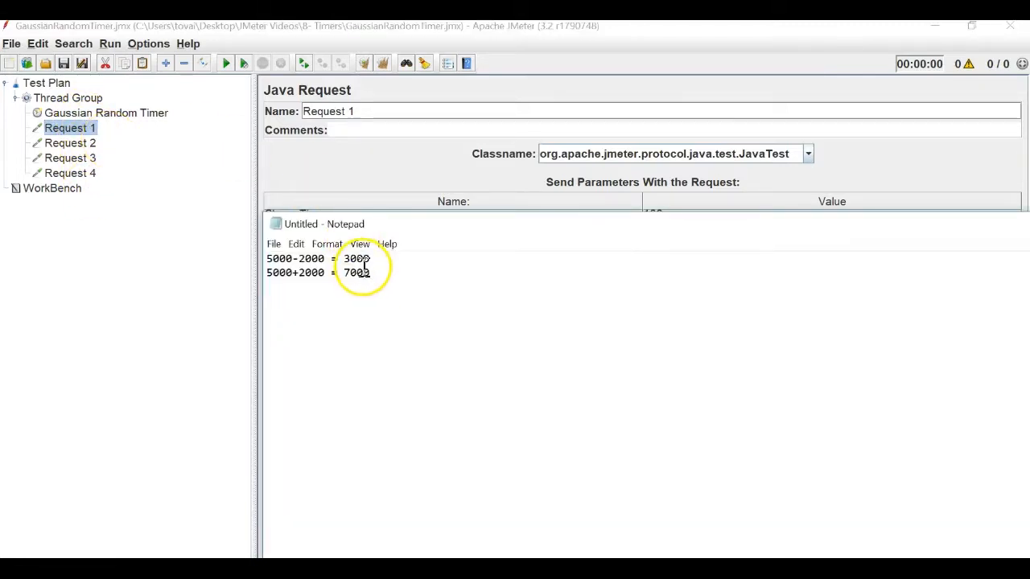
pyautogui.click(93, 100)
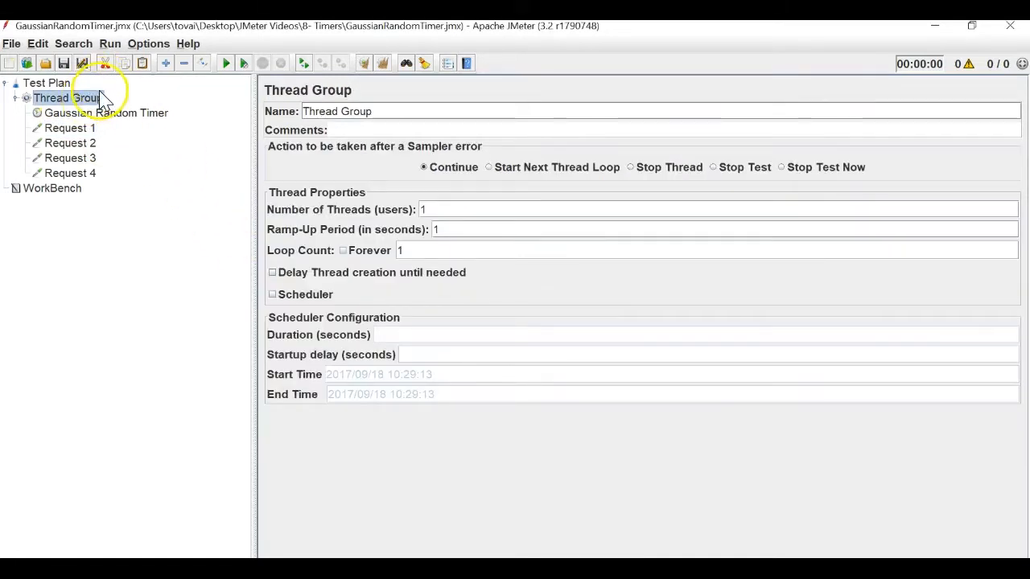
pyautogui.rightClick(98, 95)
pyautogui.moveTo(273, 103)
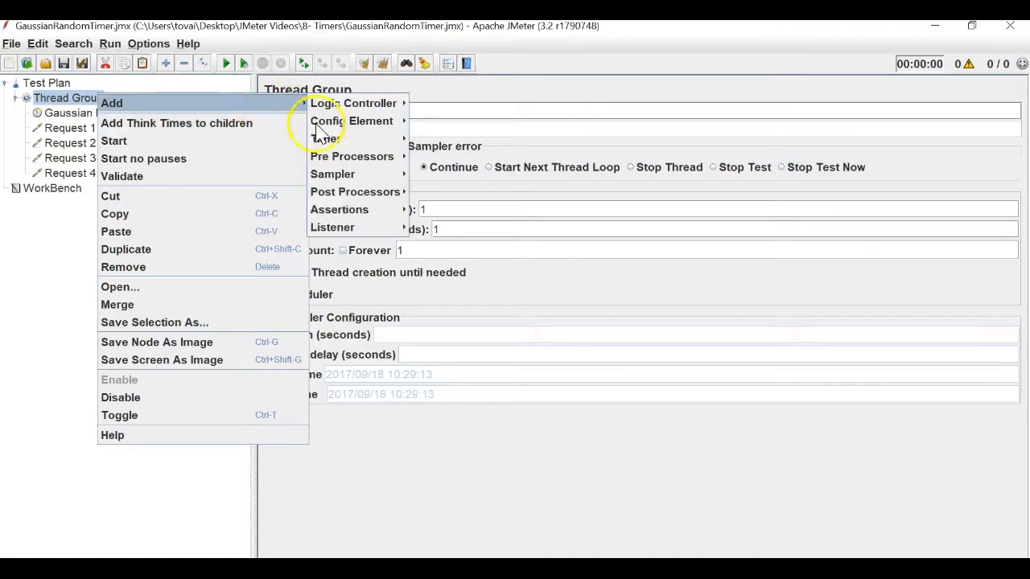
pyautogui.moveTo(345, 227)
pyautogui.click(443, 493)
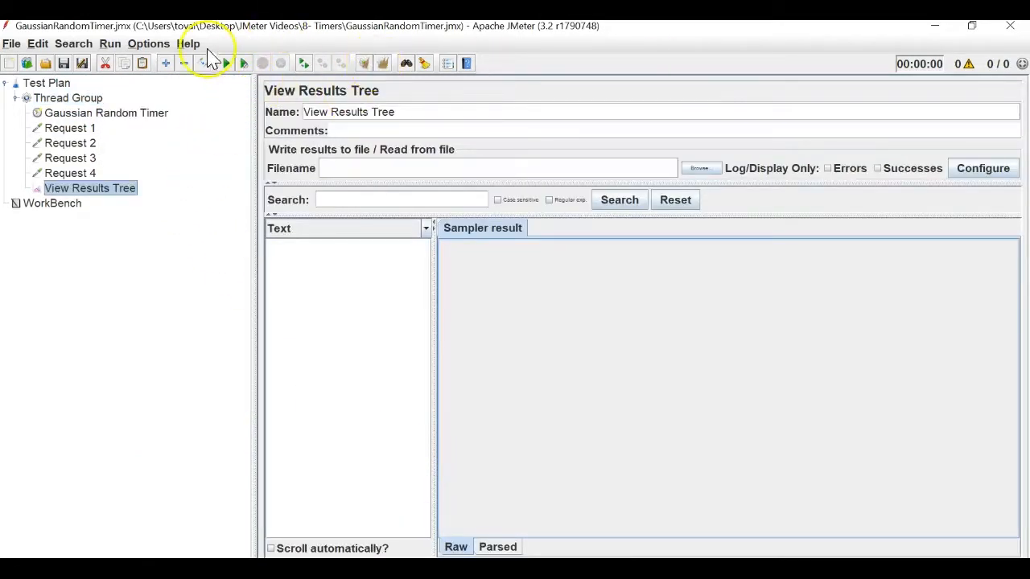
# Save and run the test plan, comparing the request timing with the delay limits noted in Notepad
pyautogui.click(66, 62)
pyautogui.click(228, 64)
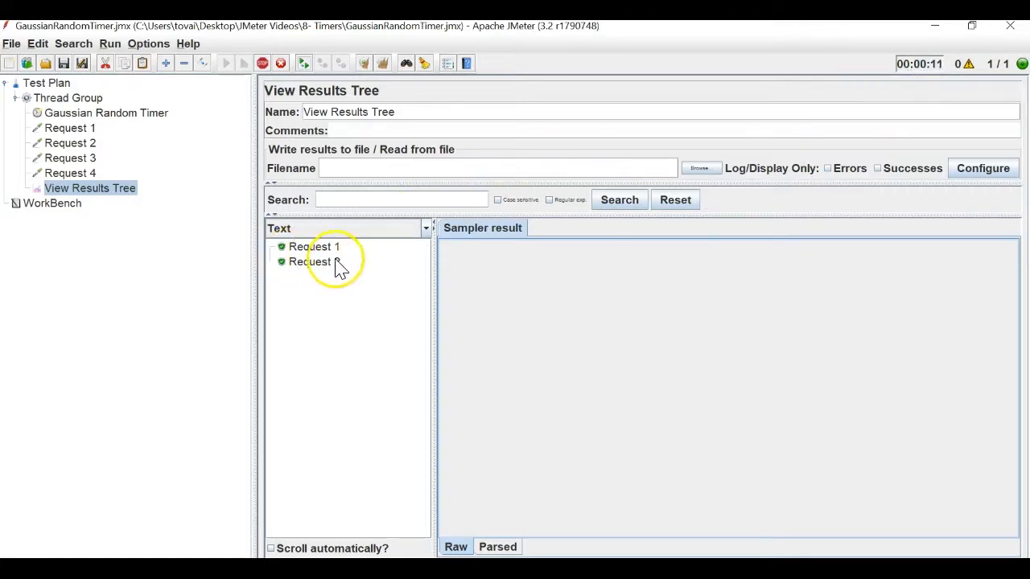
pyautogui.hotkey('alt', 'Tab')
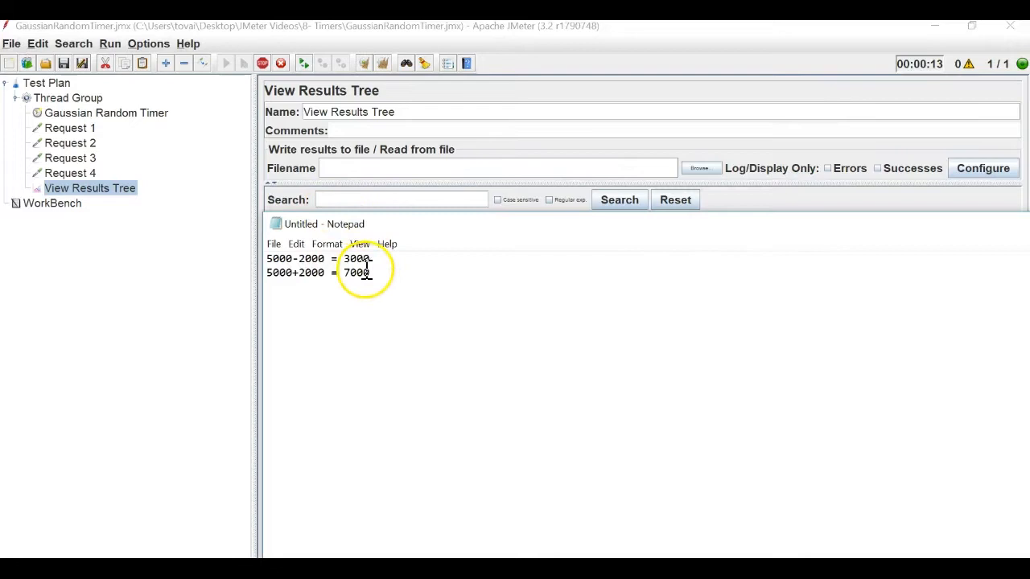
pyautogui.hotkey('alt', 'Tab')
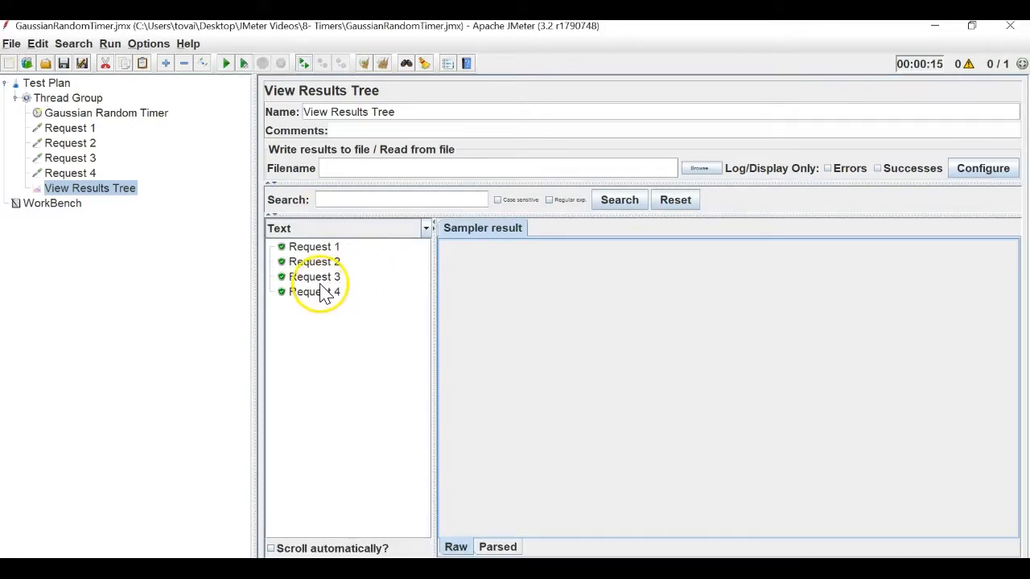
# Select Request 1, open the Function Helper and choose the __time function
pyautogui.click(81, 130)
pyautogui.click(378, 112)
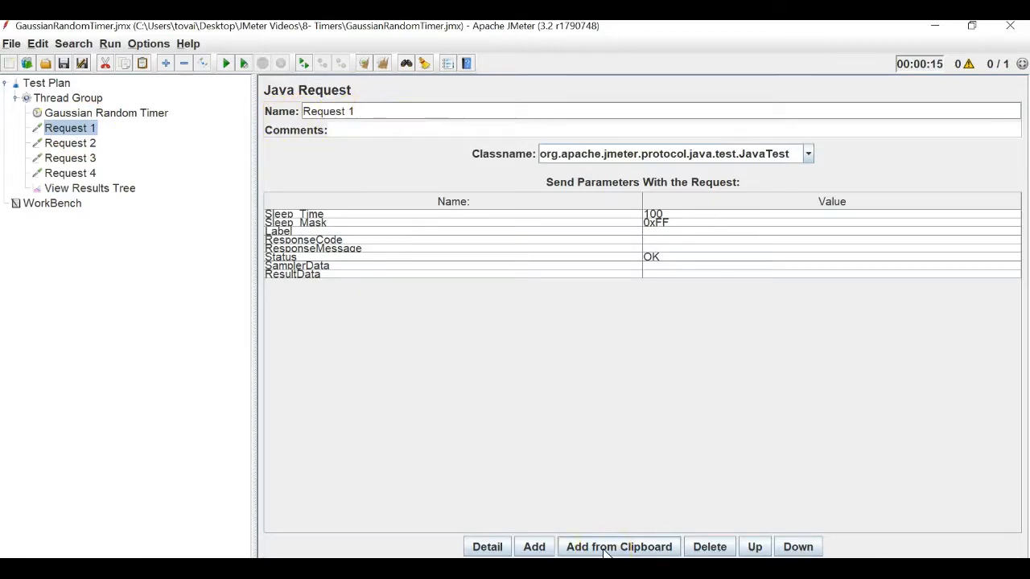
pyautogui.click(165, 43)
pyautogui.click(169, 63)
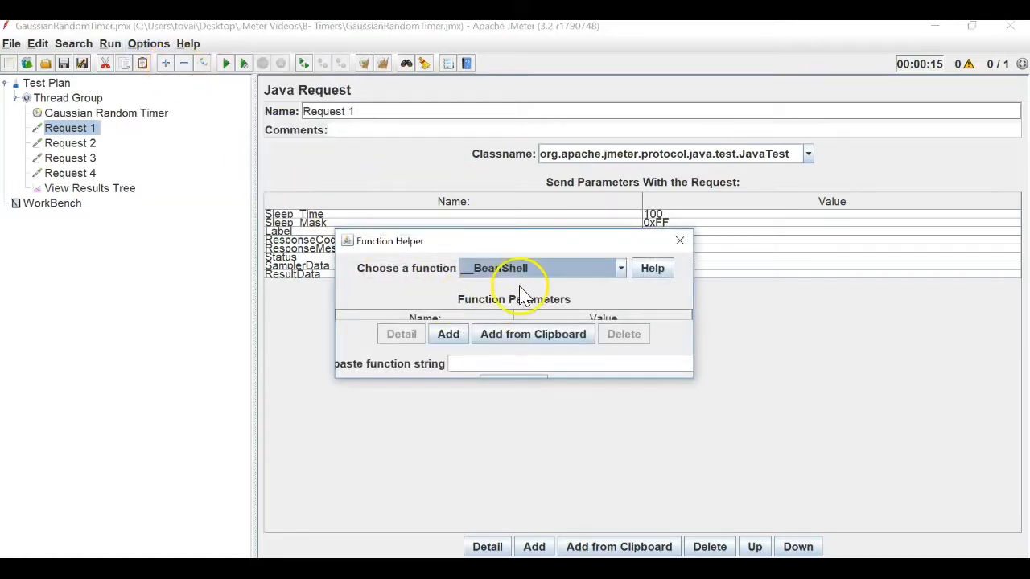
pyautogui.click(588, 273)
pyautogui.scroll(-3, 573, 322)
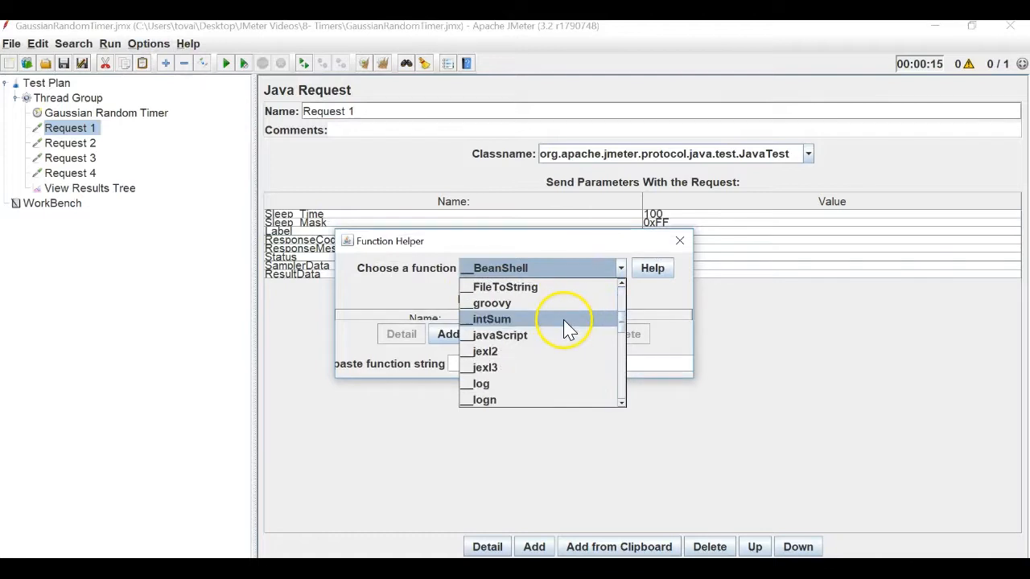
pyautogui.scroll(-6, 567, 332)
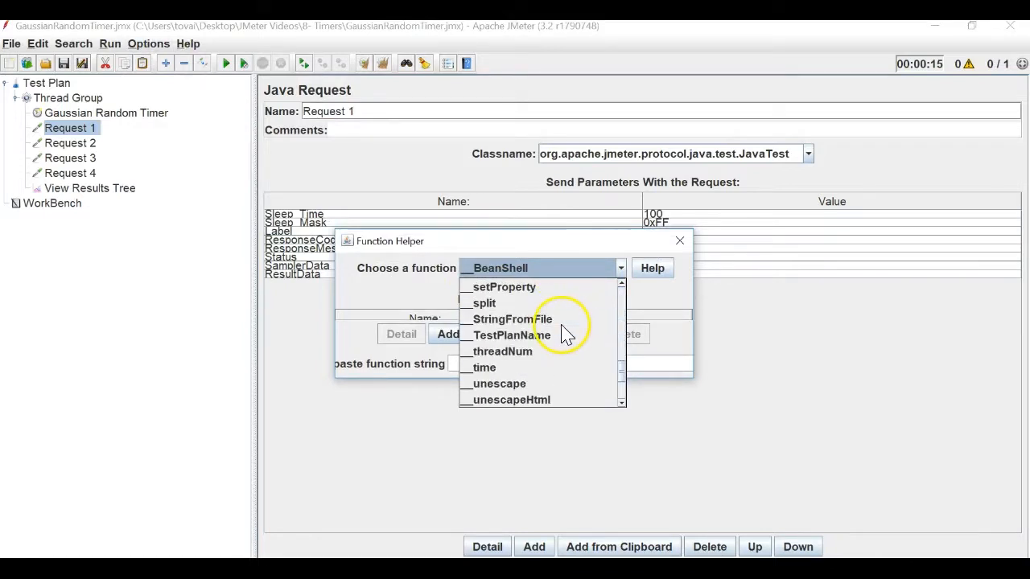
pyautogui.click(522, 368)
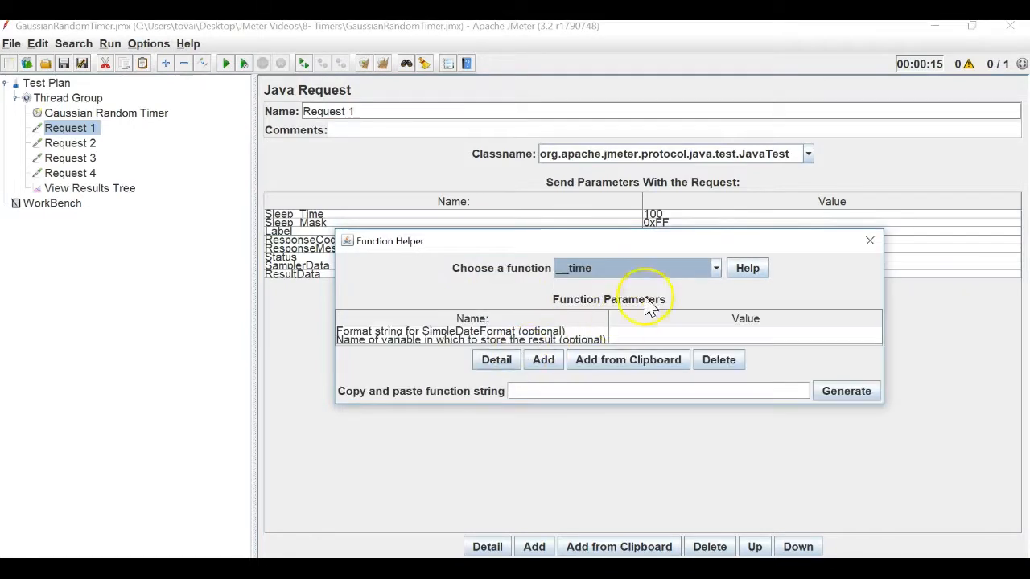
# Look up the date format aliases in the __time function's help and set the SimpleDateFormat string to YMDHMS
pyautogui.click(745, 270)
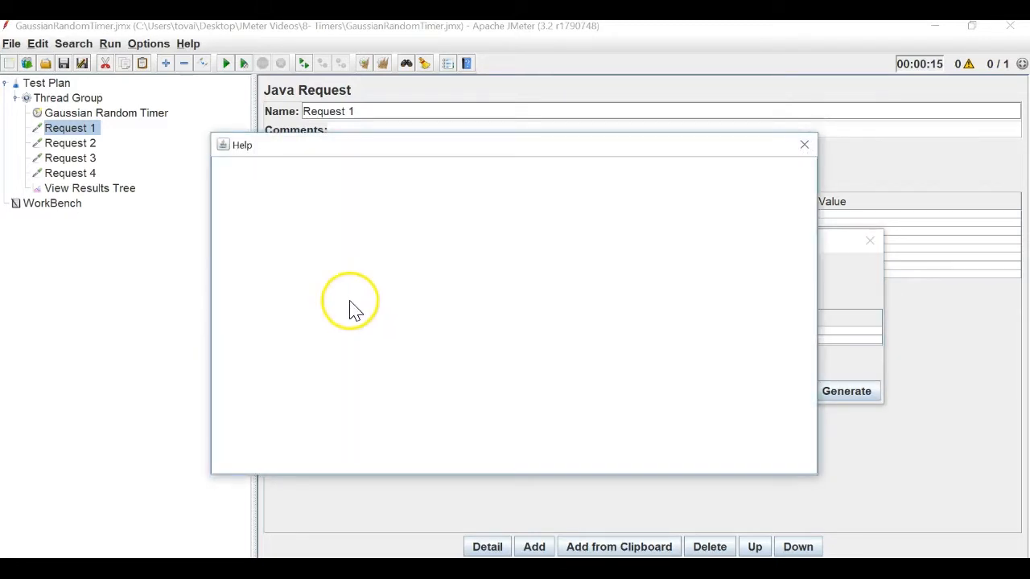
pyautogui.scroll(-1, 311, 341)
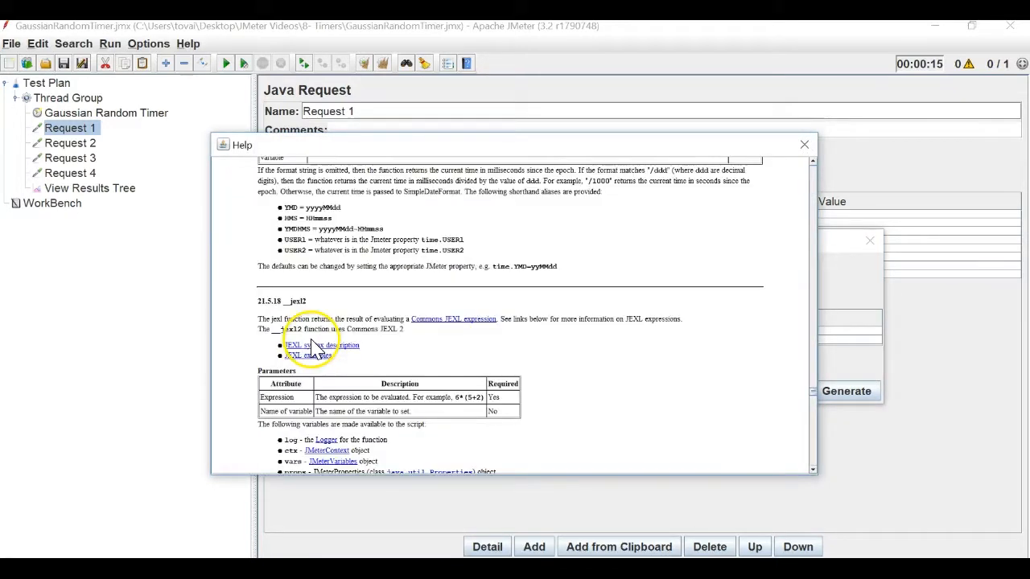
pyautogui.doubleClick(305, 231)
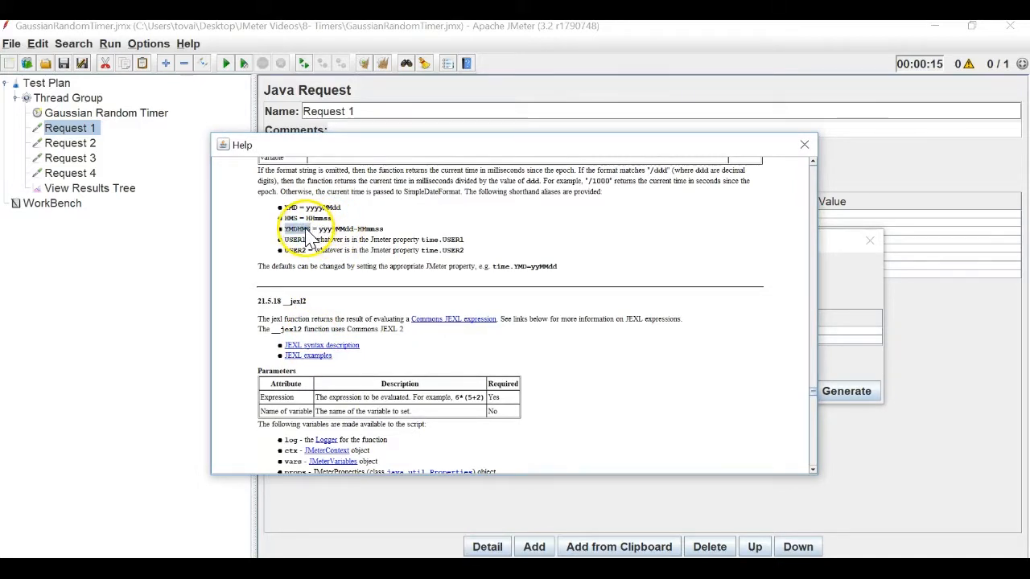
pyautogui.click(804, 145)
pyautogui.click(617, 339)
pyautogui.doubleClick(616, 331)
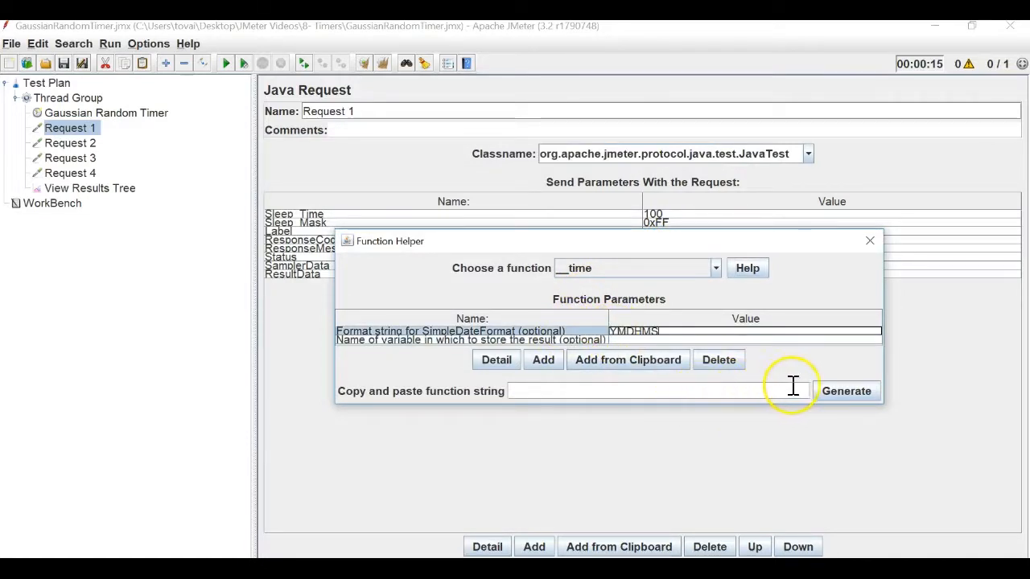
# Generate the __time(YMDHMS) function string, copy it and append it to the name of Request 1
pyautogui.click(845, 391)
pyautogui.moveTo(603, 391); pyautogui.dragTo(455, 386)
pyautogui.hotkey('ctrl', 'c')
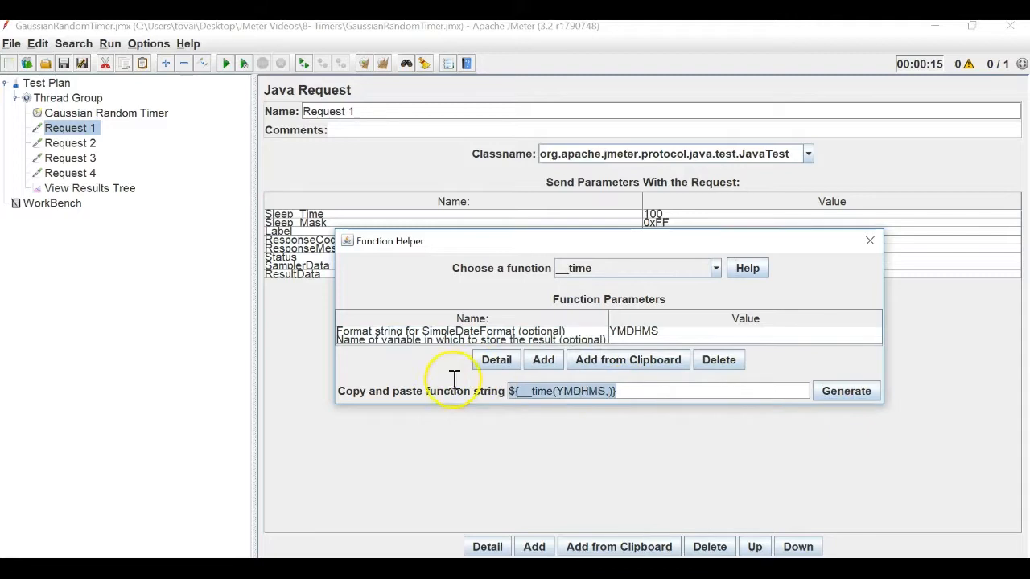
pyautogui.click(870, 240)
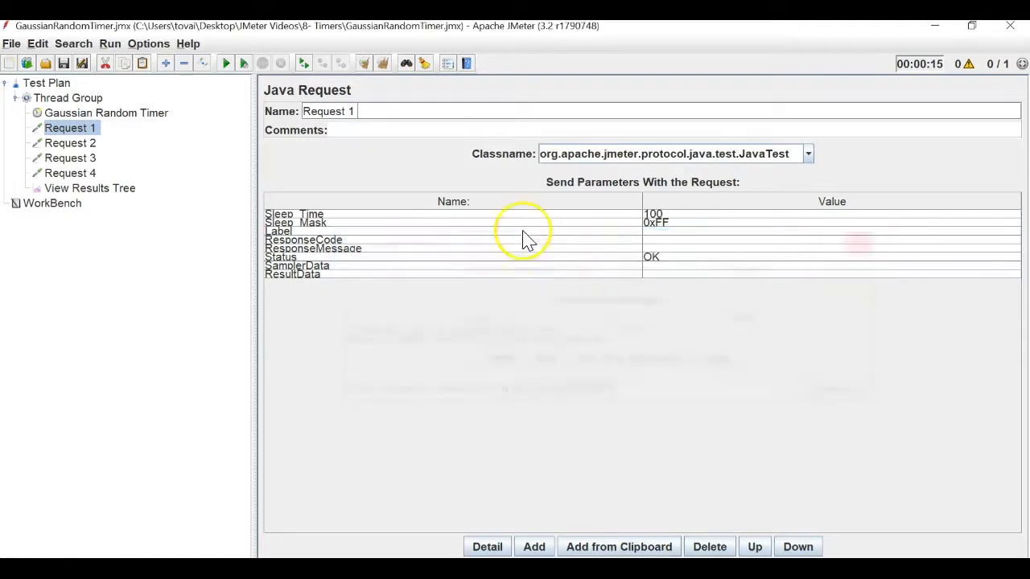
pyautogui.click(463, 111)
pyautogui.hotkey('ctrl', 'v')
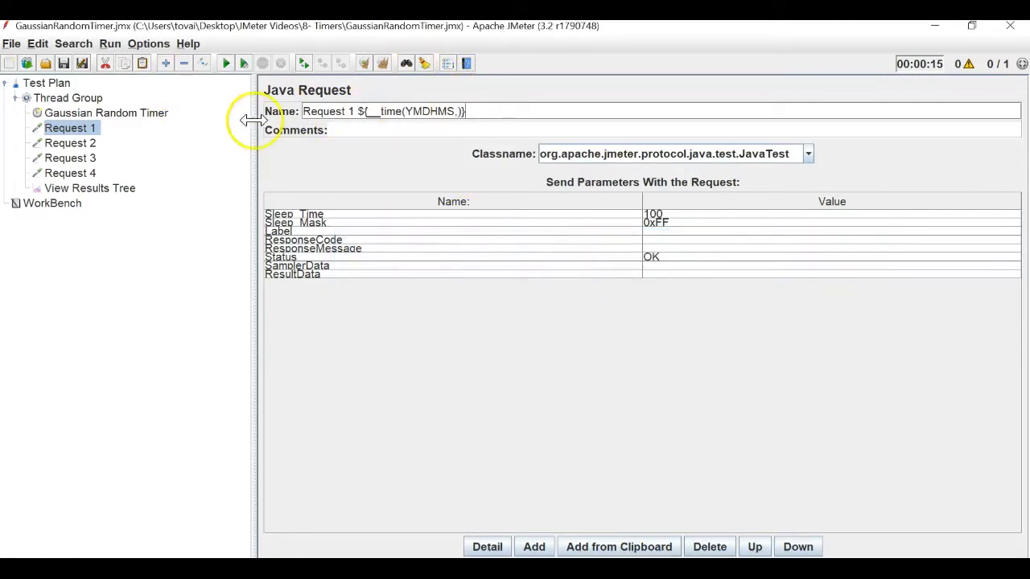
# Append the function string ${__time(YMDHMS,)} to the names of Request 2, Request 3 and Request 4
pyautogui.click(70, 142)
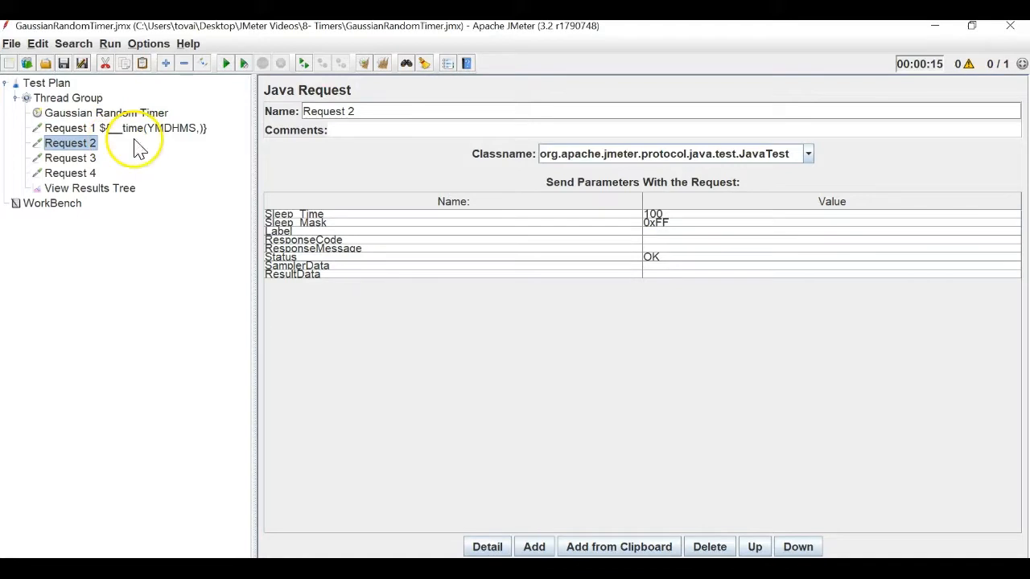
pyautogui.click(389, 111)
pyautogui.hotkey('ctrl', 'v')
pyautogui.click(70, 157)
pyautogui.click(415, 112)
pyautogui.hotkey('ctrl', 'v')
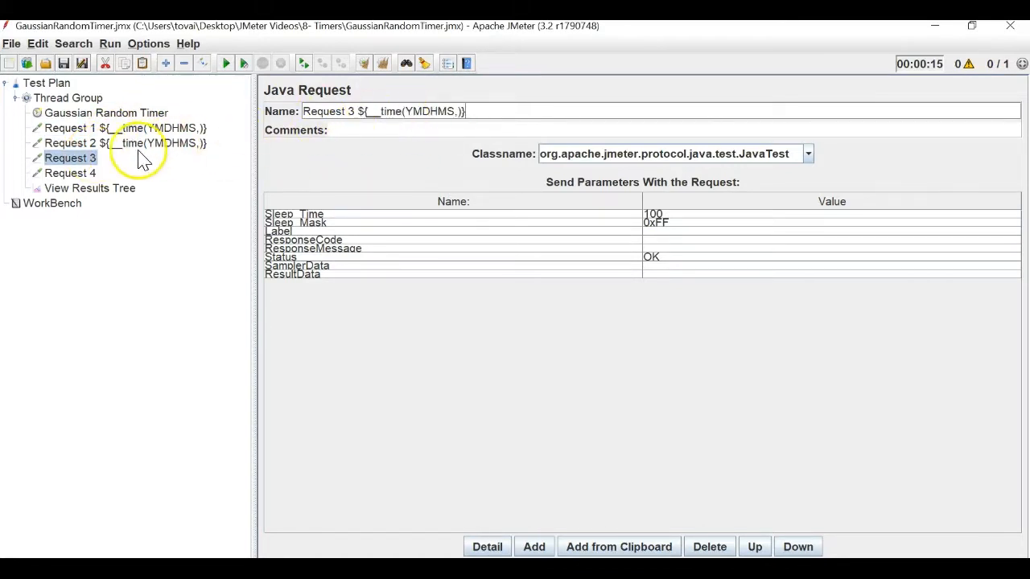
pyautogui.click(70, 173)
pyautogui.click(400, 113)
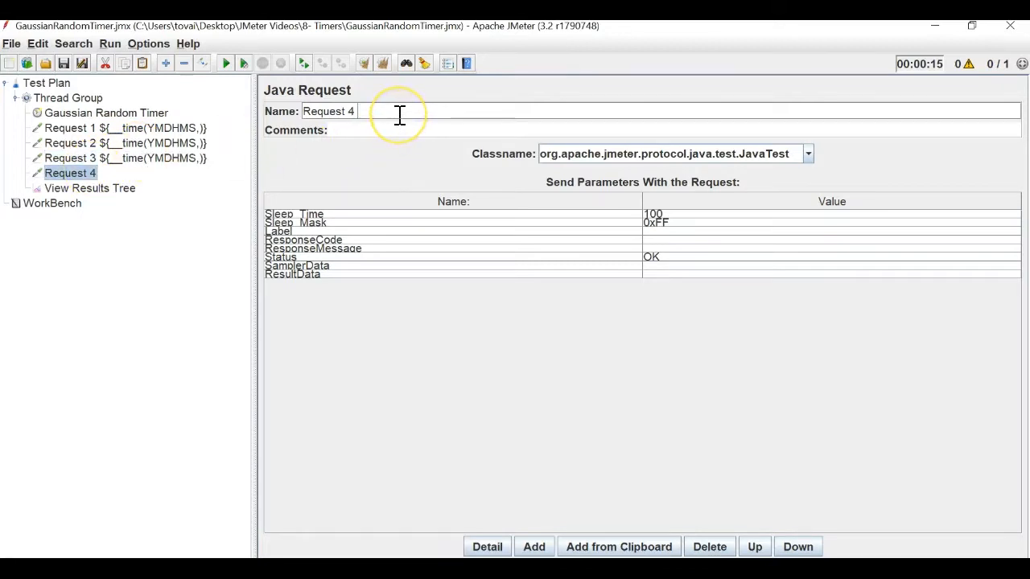
pyautogui.hotkey('ctrl', 'v')
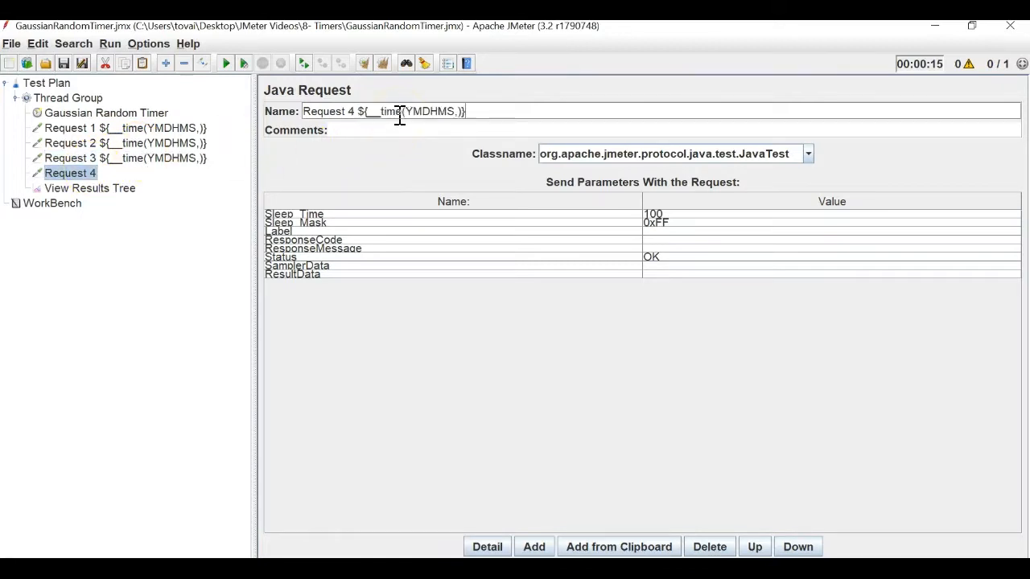
# Save and run the test plan, clearing the old results from View Results Tree and widening its result list
pyautogui.click(64, 62)
pyautogui.click(226, 62)
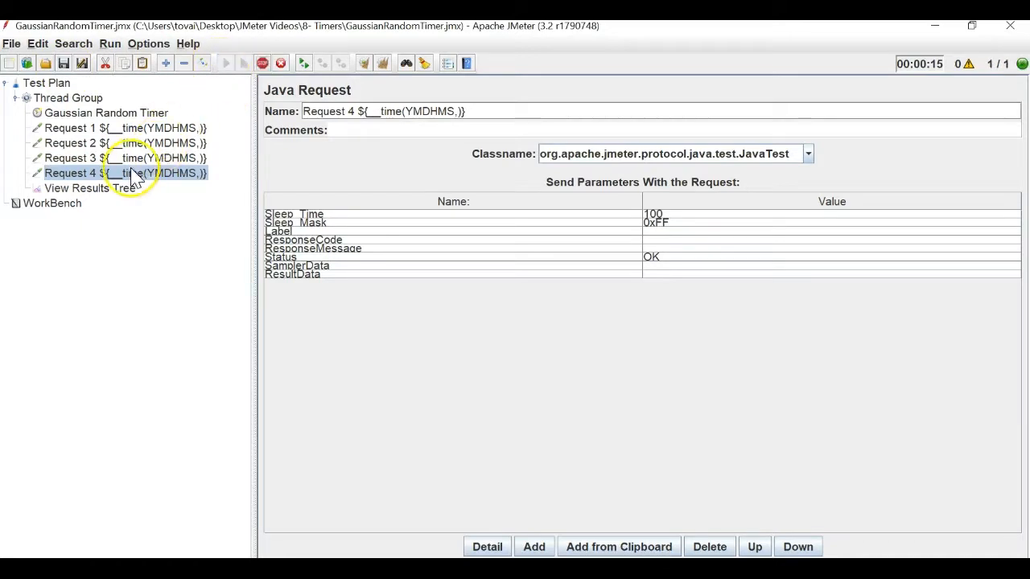
pyautogui.click(112, 188)
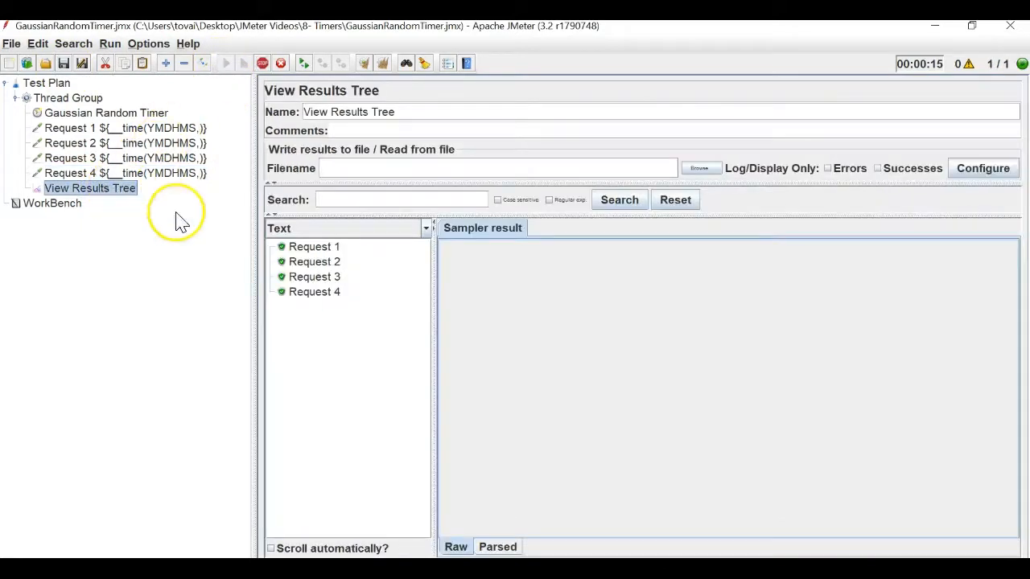
pyautogui.click(380, 62)
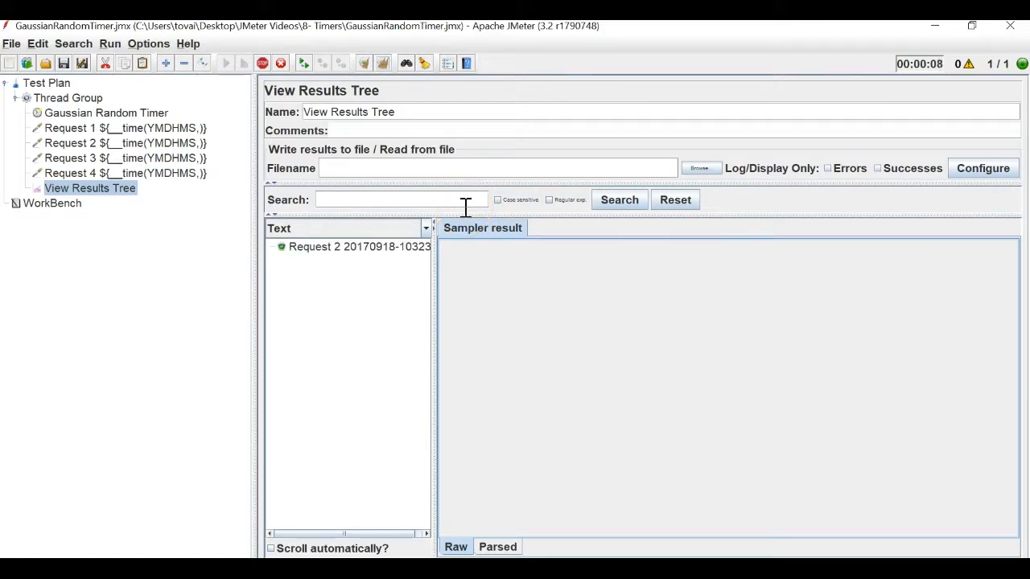
pyautogui.moveTo(435, 259); pyautogui.dragTo(605, 259)
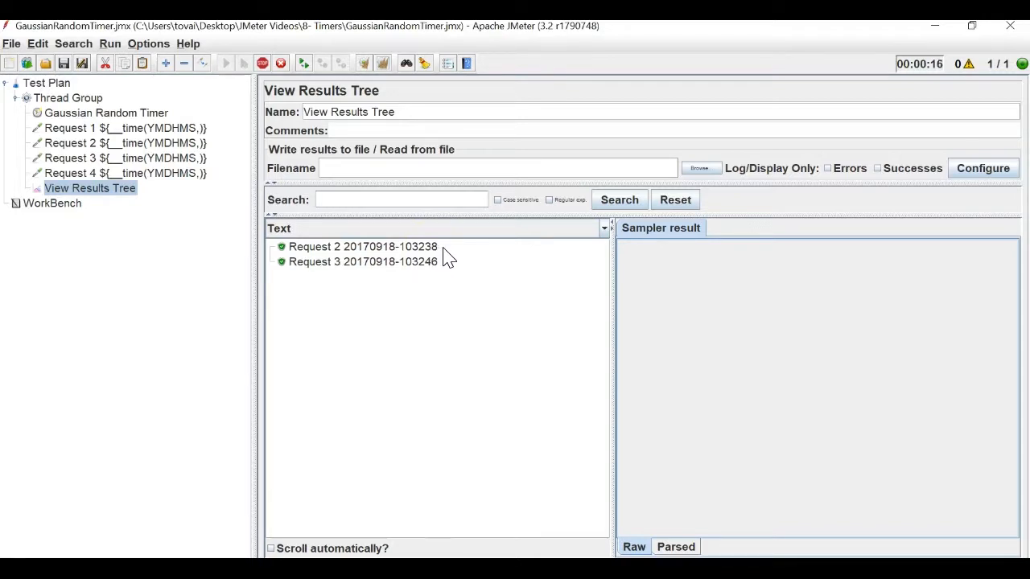
# Compare the gaps between the request timestamps with the Gaussian Random Timer's deviation and constant delay offset
pyautogui.click(441, 262)
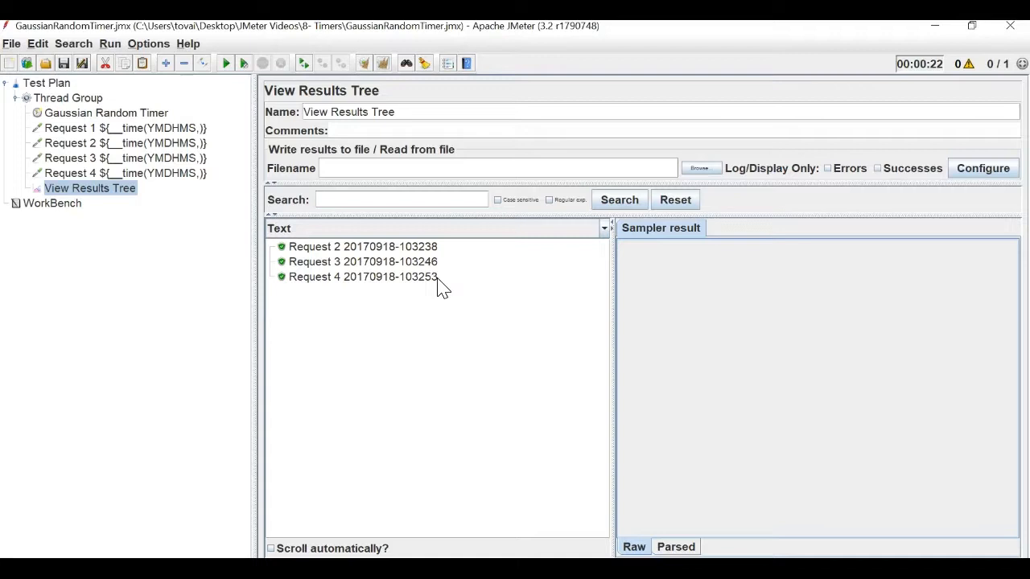
pyautogui.click(161, 115)
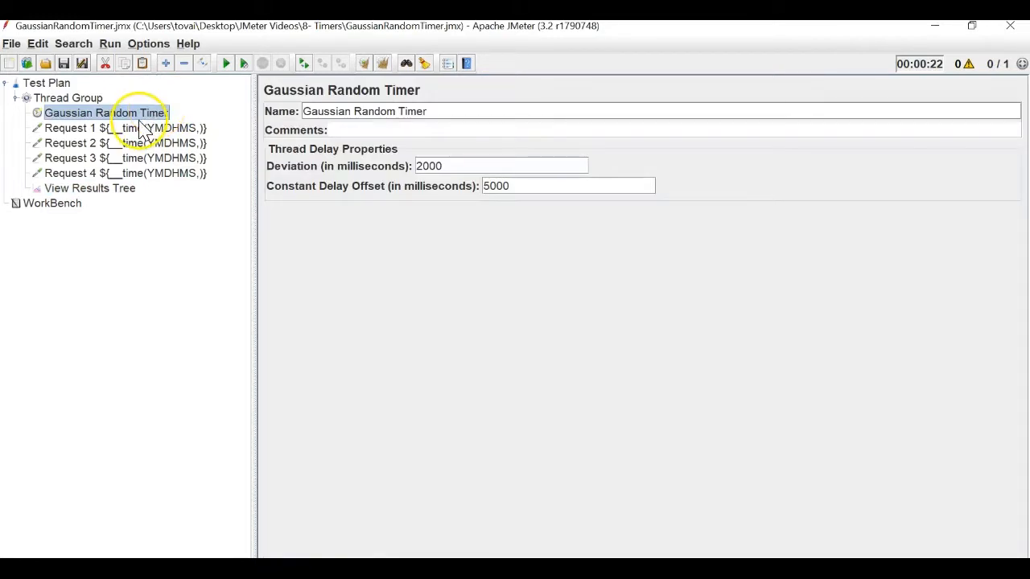
pyautogui.click(127, 192)
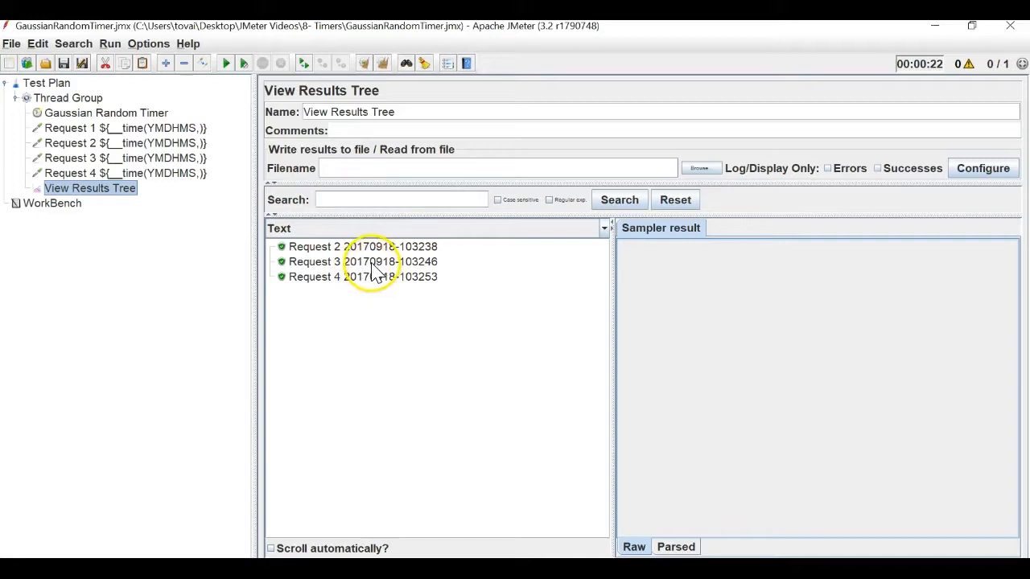
# Clear the results and rerun the test plan, checking the timestamps of the four requests as they arrive
pyautogui.click(382, 63)
pyautogui.click(226, 64)
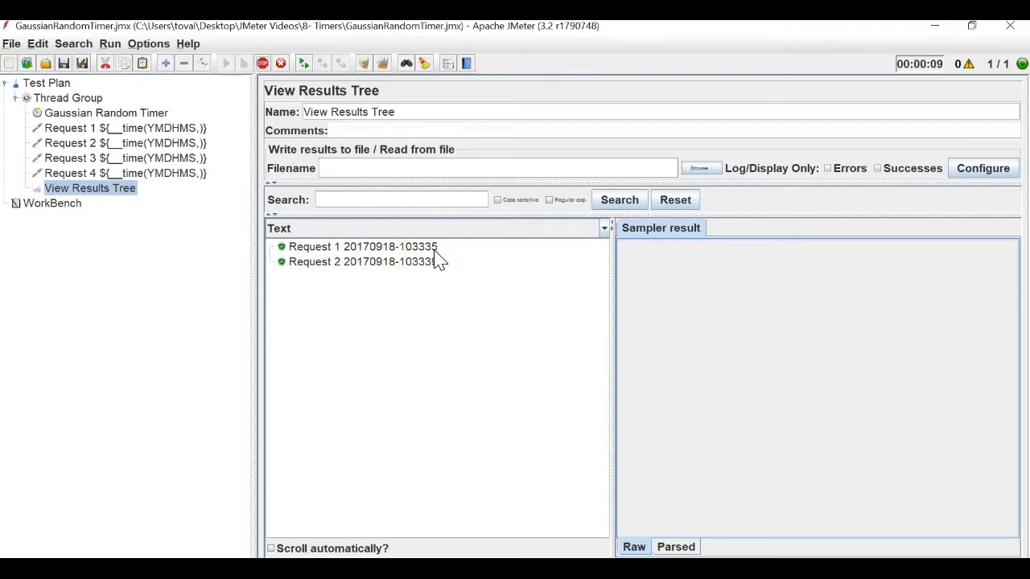
pyautogui.click(435, 253)
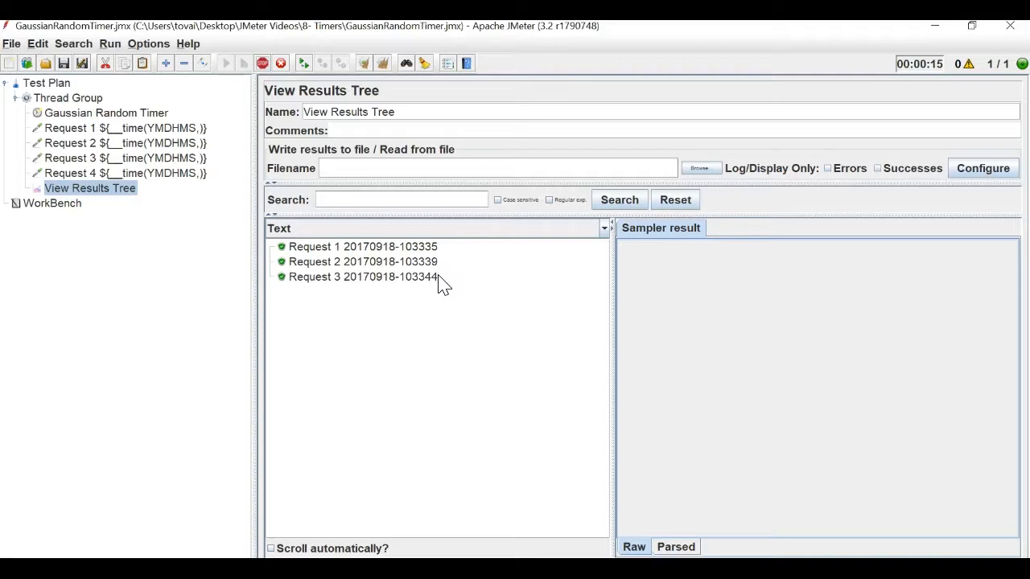
pyautogui.click(437, 284)
pyautogui.click(439, 302)
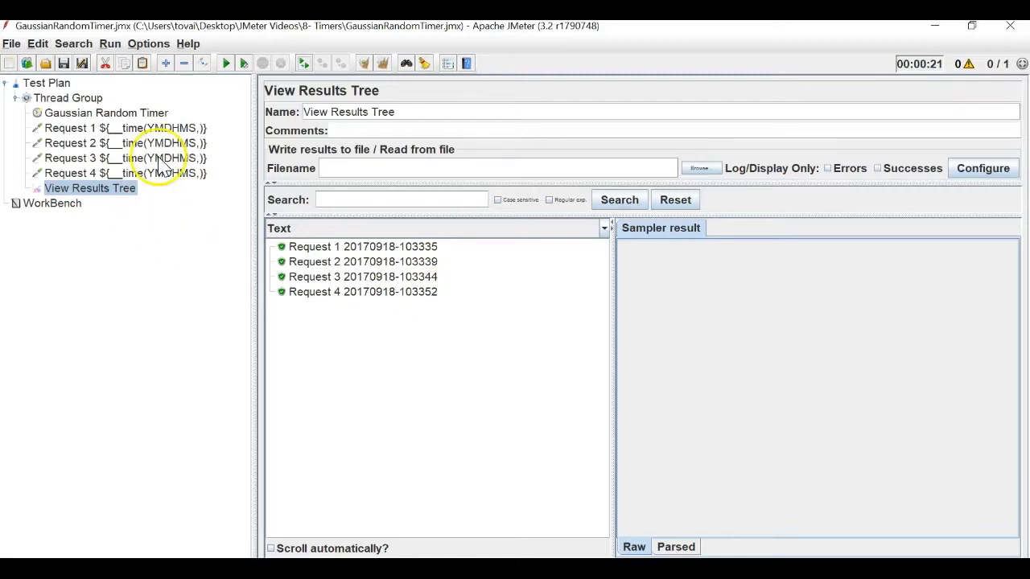
# Review the Gaussian Random Timer's delay settings and examine the sampler results of Requests 2, 3 and 4
pyautogui.click(145, 113)
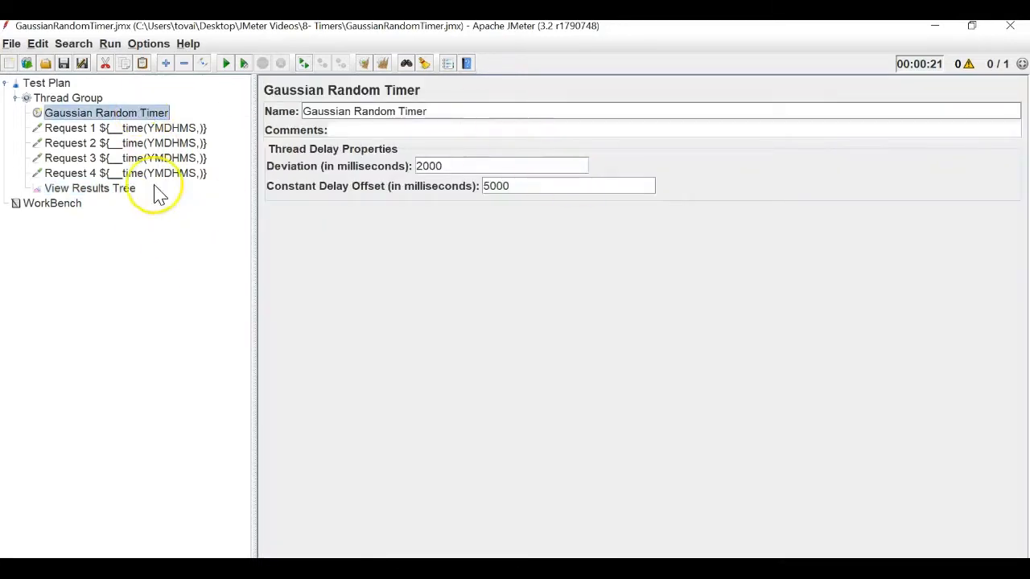
pyautogui.click(88, 190)
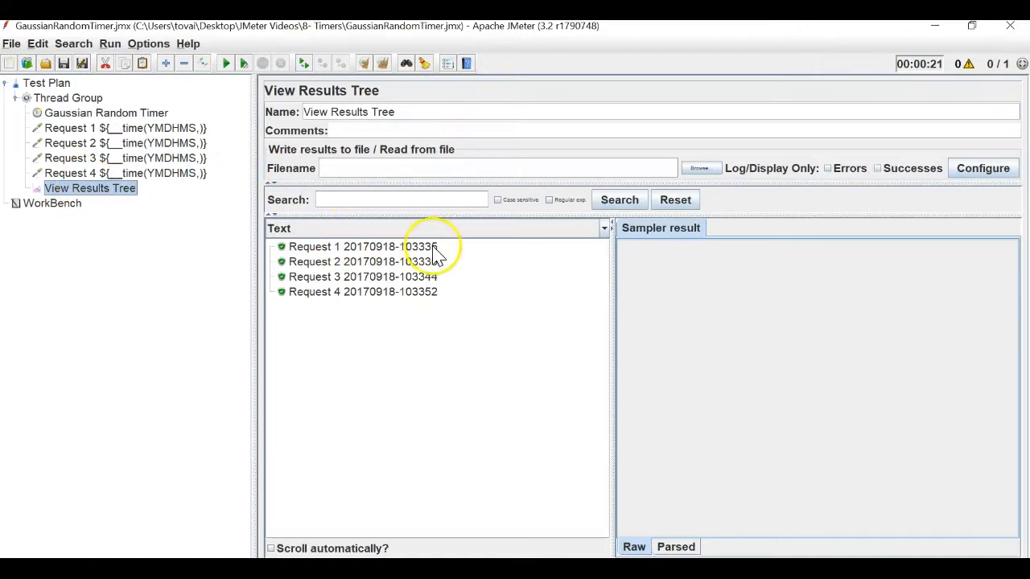
pyautogui.click(436, 296)
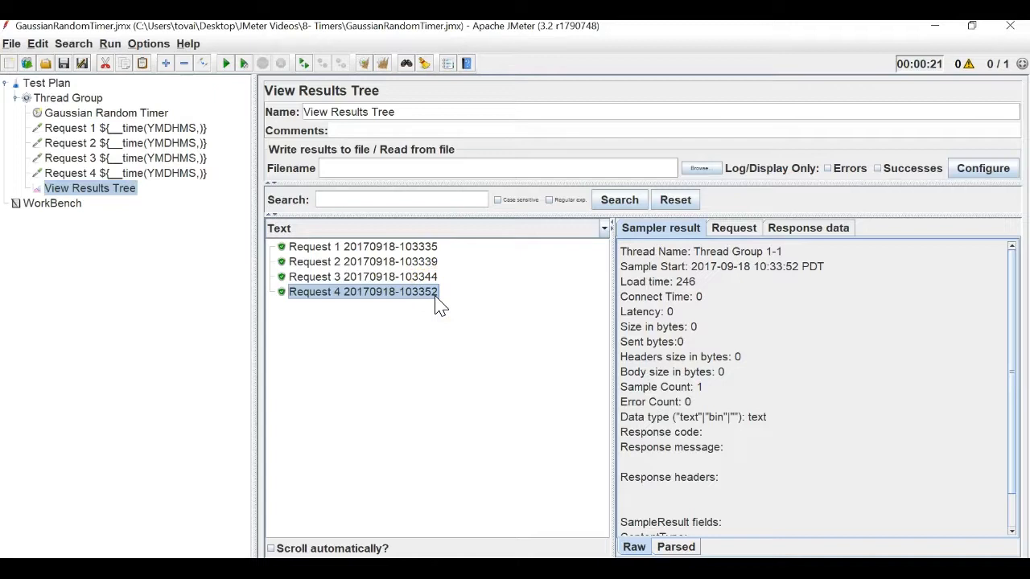
pyautogui.click(341, 193)
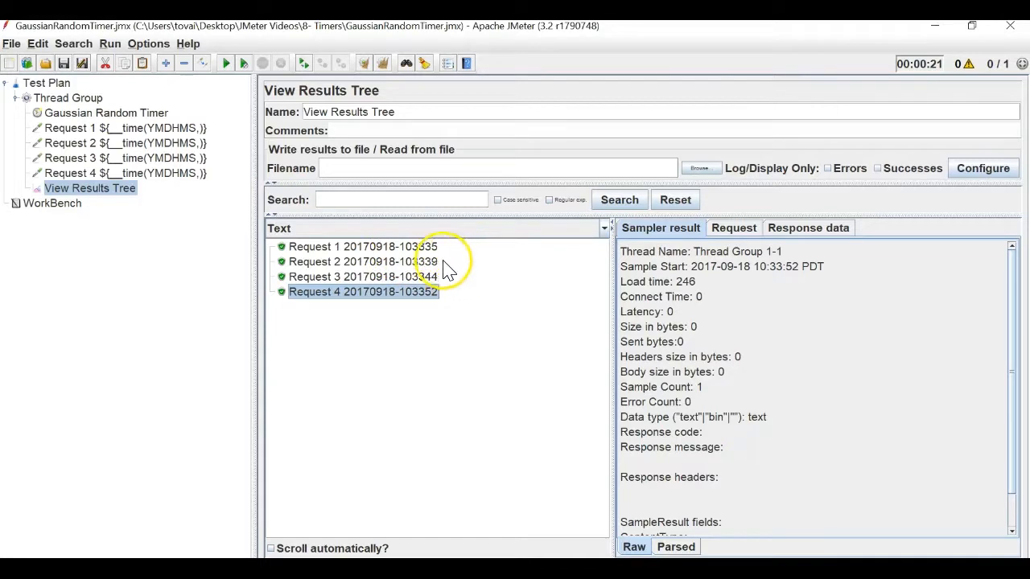
pyautogui.click(415, 266)
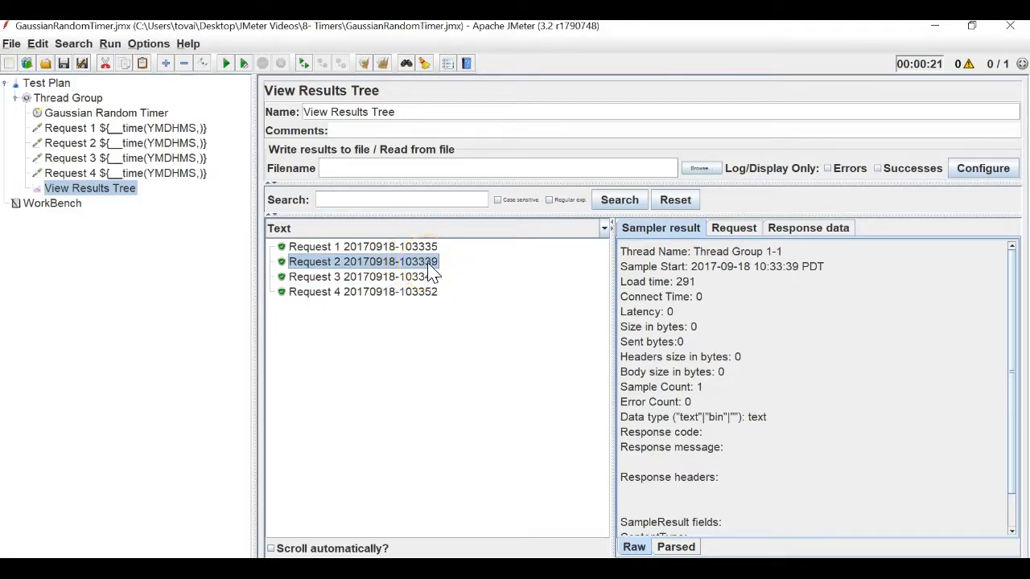
pyautogui.click(430, 280)
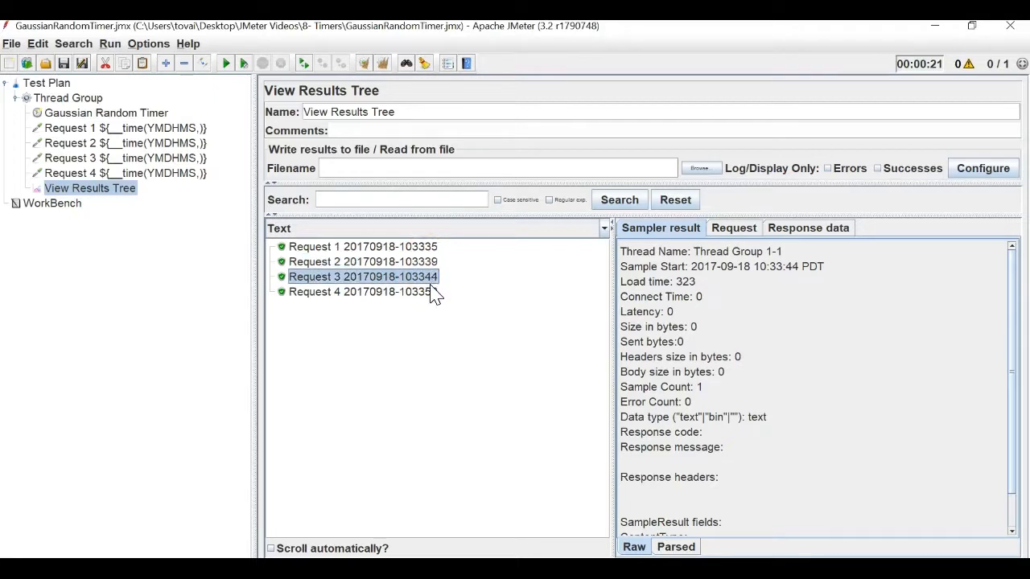
pyautogui.click(432, 291)
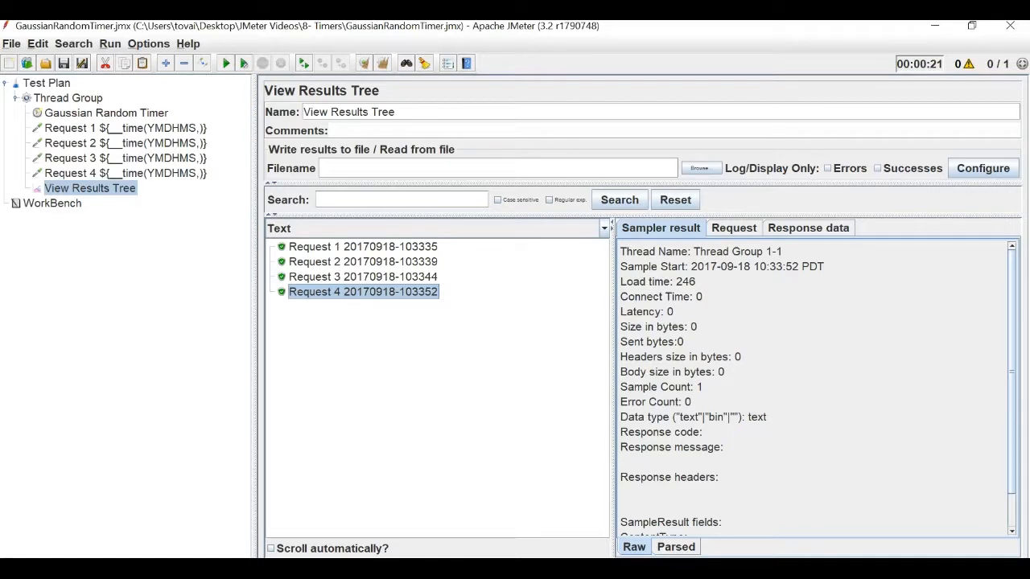
# Clear all results and remove the Gaussian Random Timer from the Thread Group
pyautogui.click(382, 65)
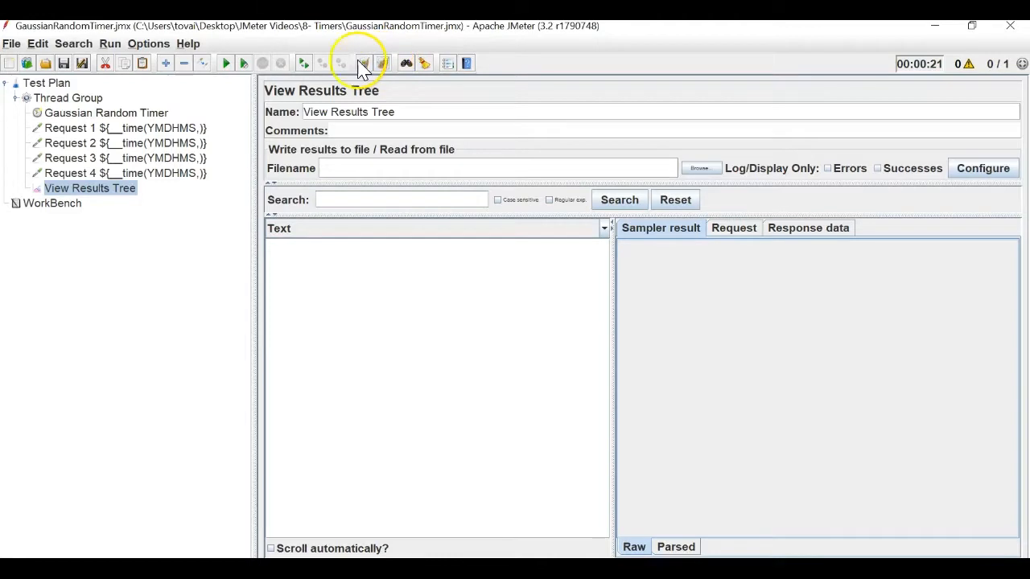
pyautogui.click(72, 113)
pyautogui.rightClick(58, 114)
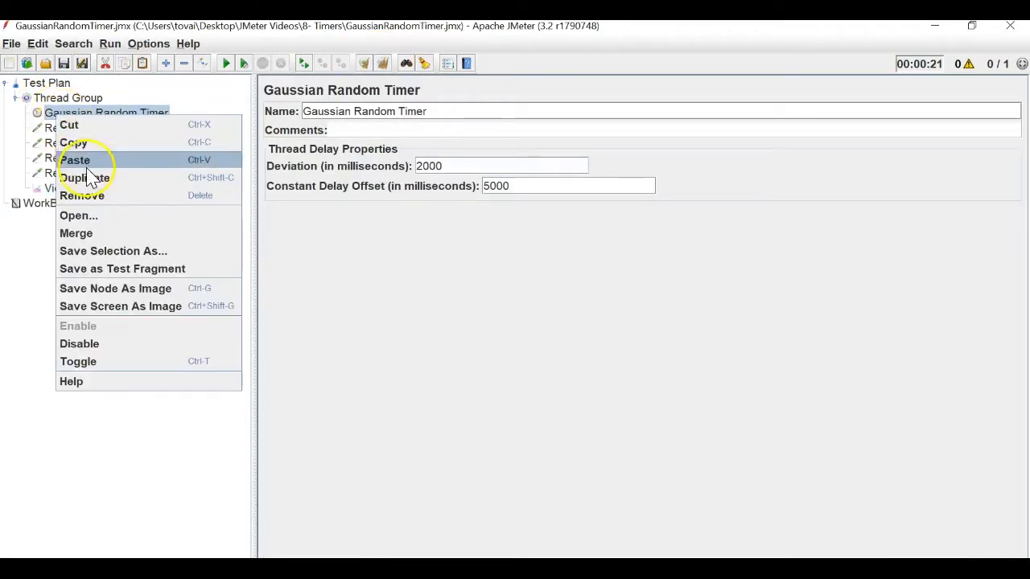
pyautogui.click(88, 196)
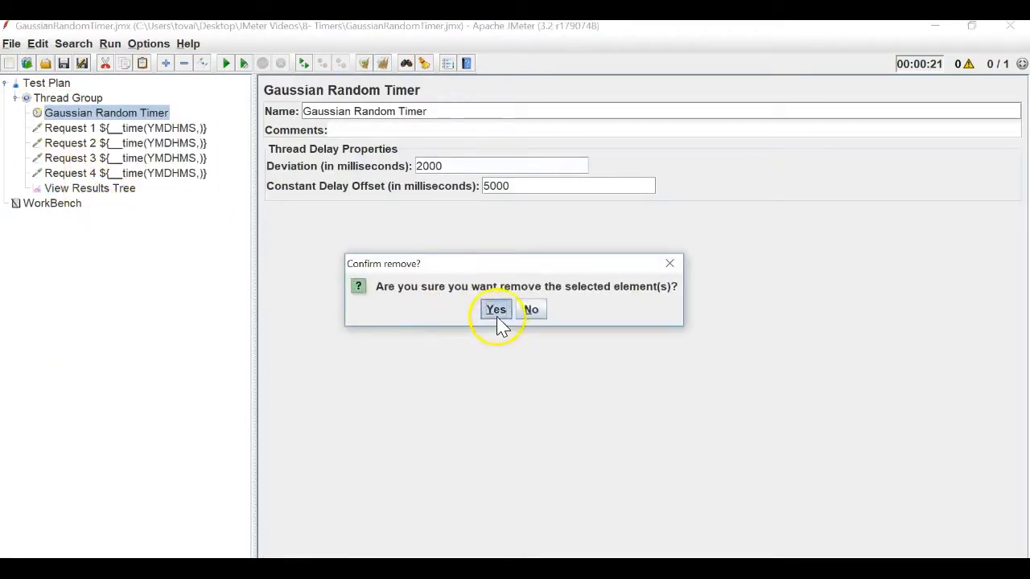
pyautogui.click(496, 310)
# Add a Uniform Random Timer to the Thread Group
pyautogui.rightClick(90, 95)
pyautogui.moveTo(262, 103)
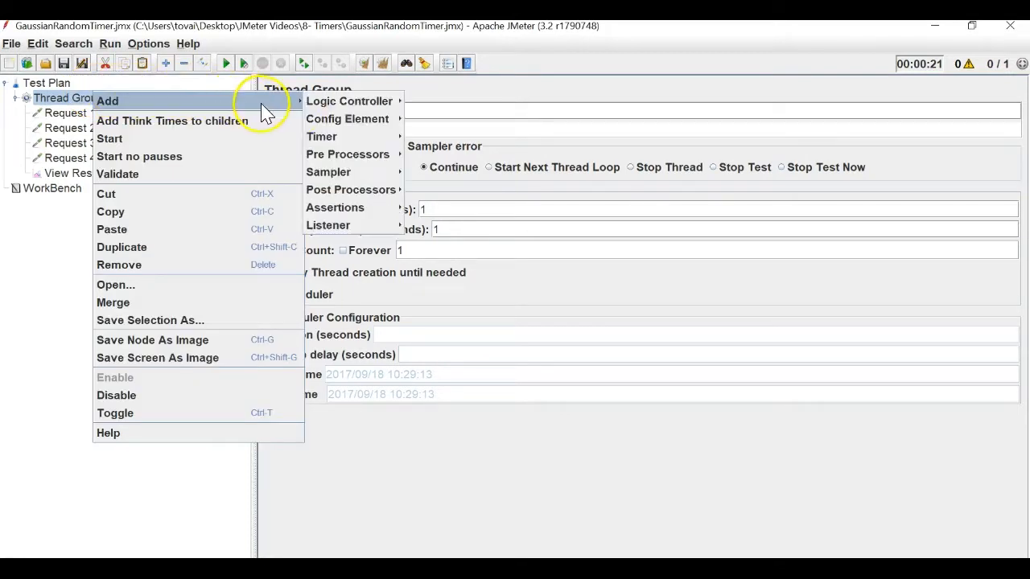
pyautogui.moveTo(361, 139)
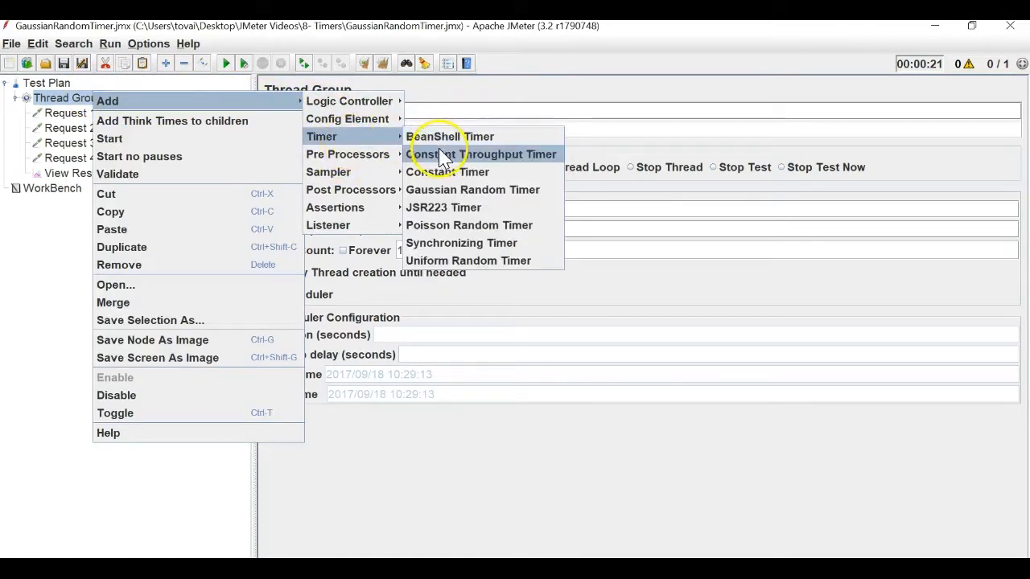
pyautogui.click(439, 262)
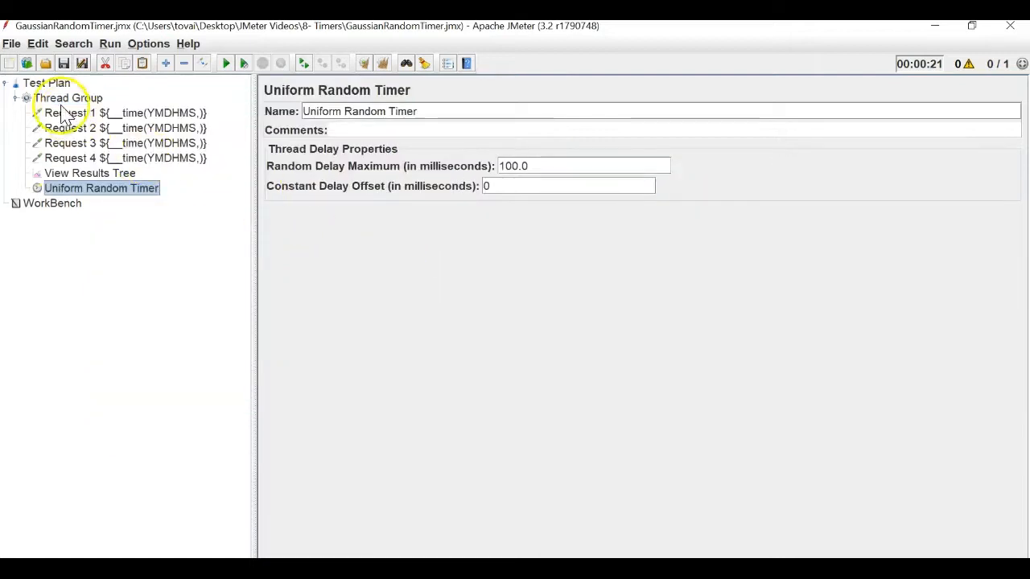
# Save the test plan as a new file named UniformRandomTimer.jmx in the 8- Timers folder
pyautogui.click(16, 45)
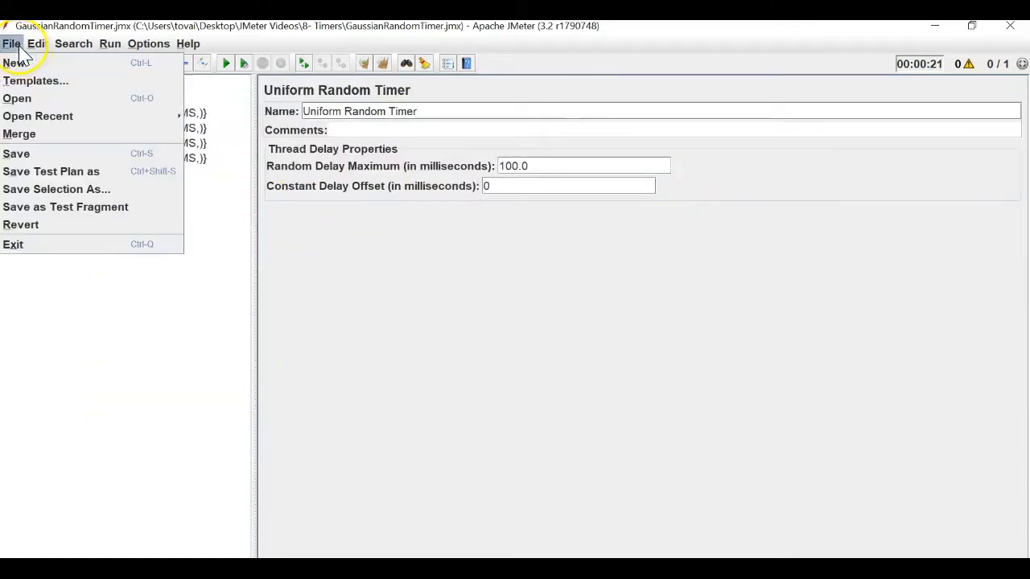
pyautogui.click(60, 171)
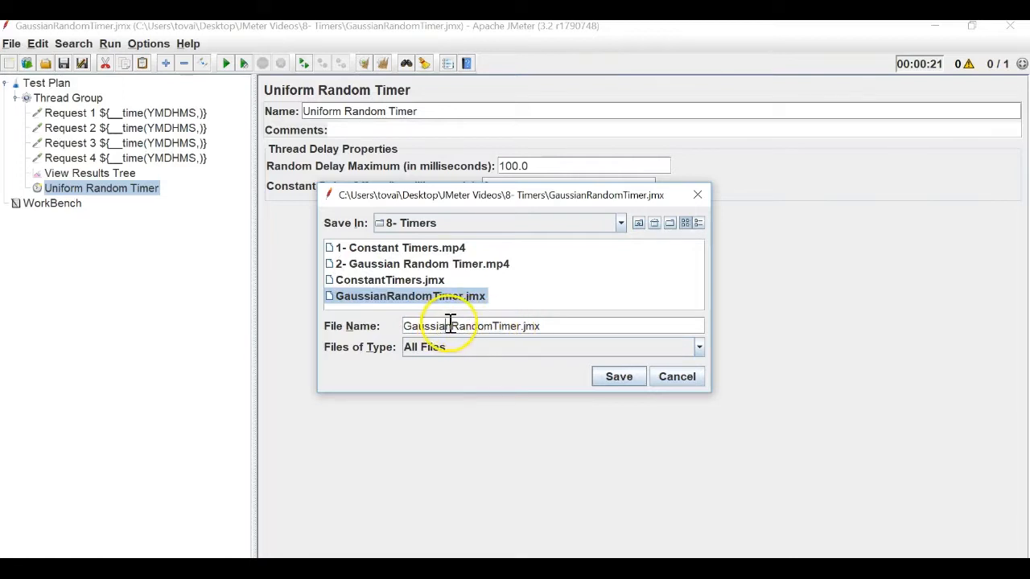
pyautogui.moveTo(447, 327); pyautogui.dragTo(356, 368)
pyautogui.press('BackSpace')
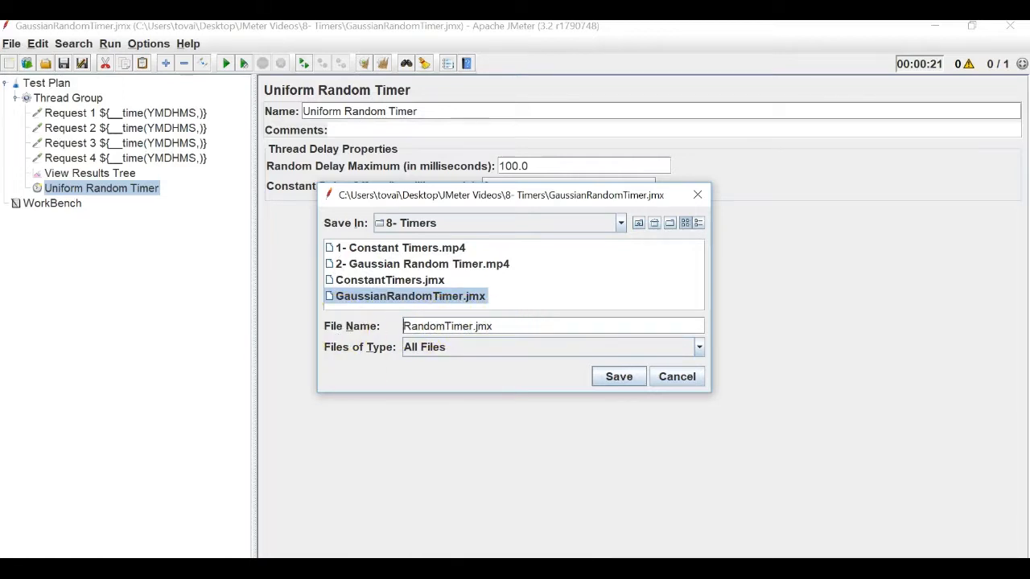
pyautogui.write('Un')
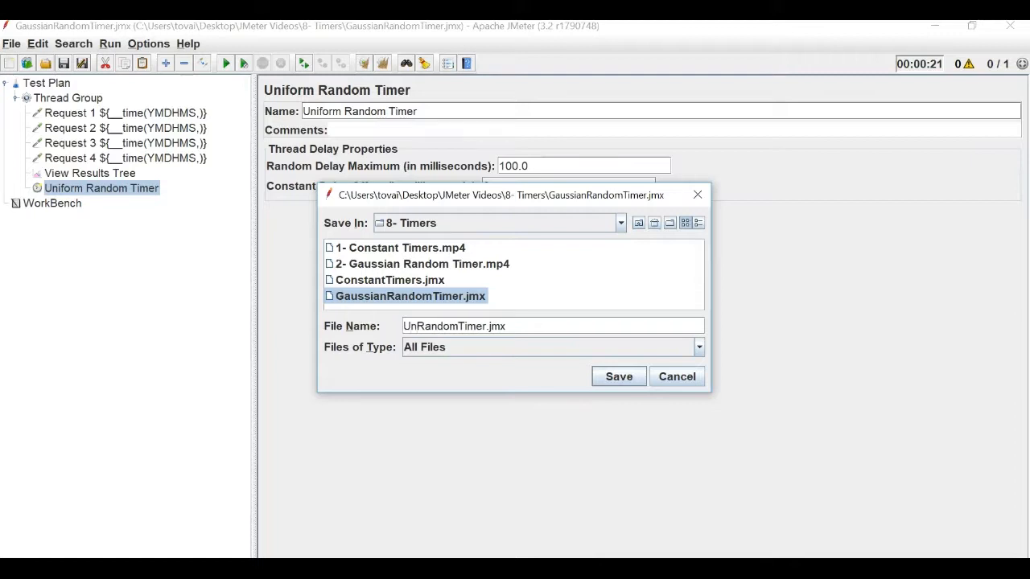
pyautogui.write('iform')
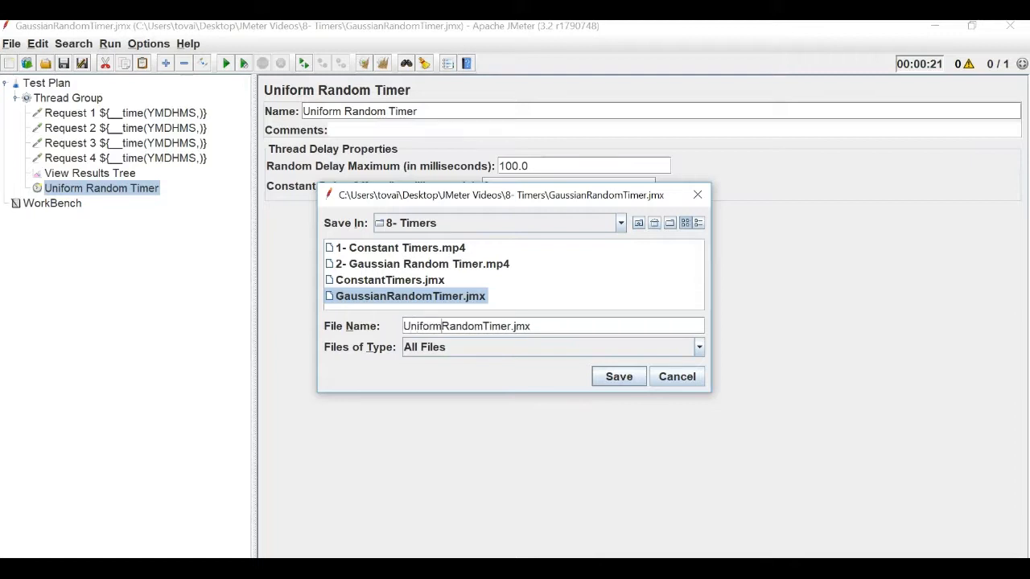
pyautogui.press('Return')
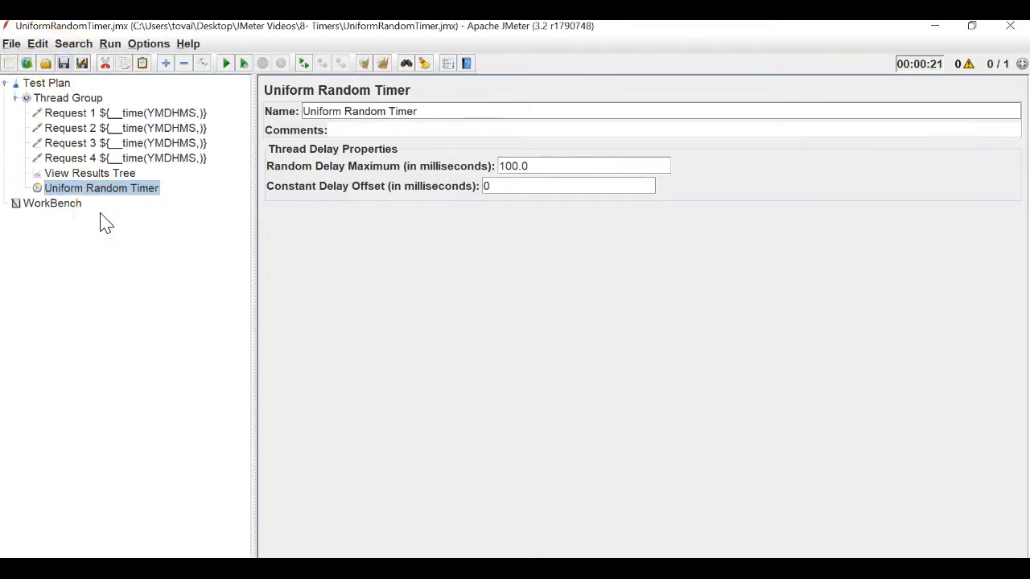
# Move the Uniform Random Timer above Request 1 and set its constant delay offset to 5000 ms and random delay maximum to 2000 ms
pyautogui.hotkey('ctrl', 'shift', '+')
pyautogui.moveTo(81, 204); pyautogui.dragTo(86, 112)
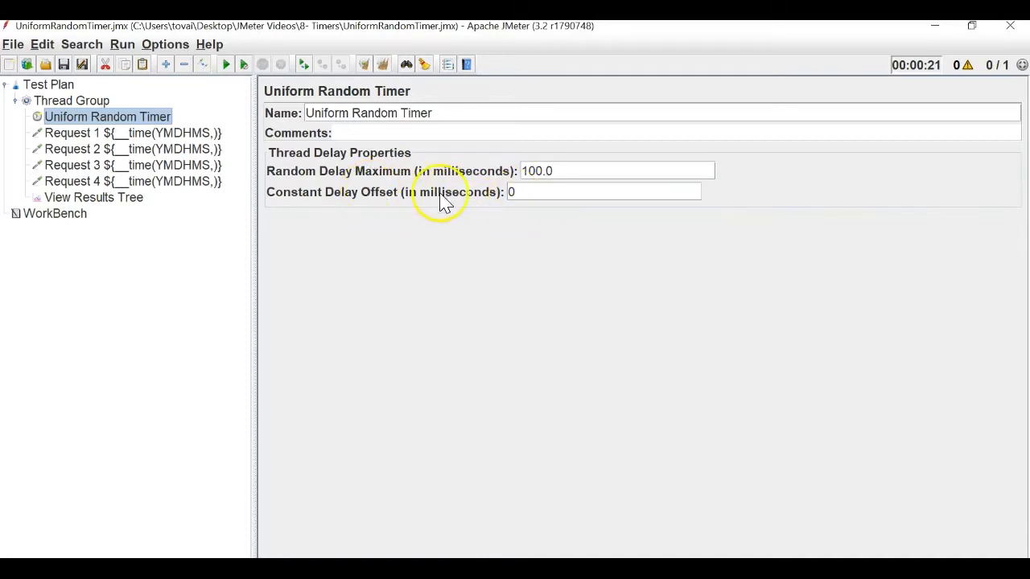
pyautogui.doubleClick(513, 191)
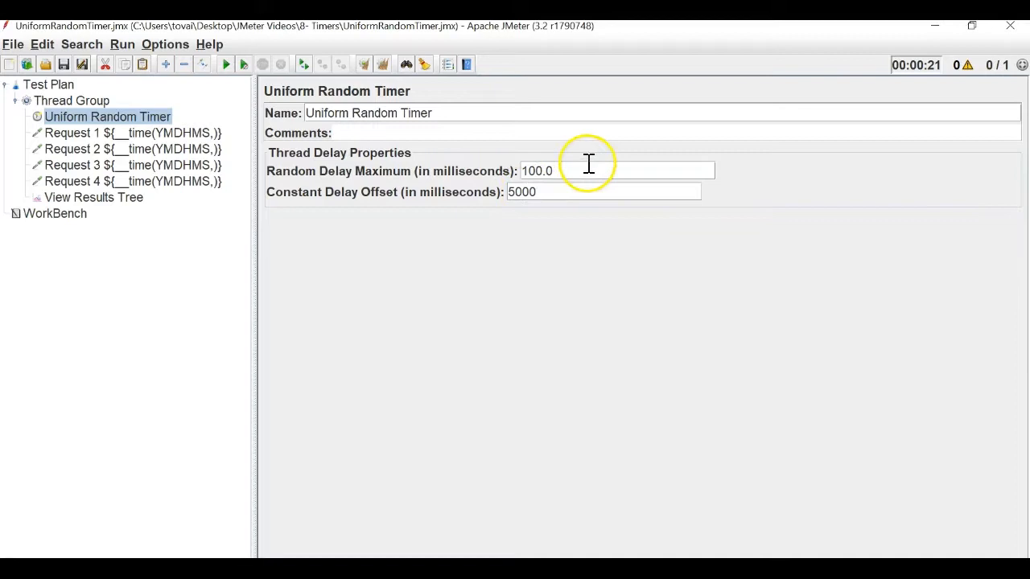
pyautogui.moveTo(582, 172); pyautogui.dragTo(474, 131)
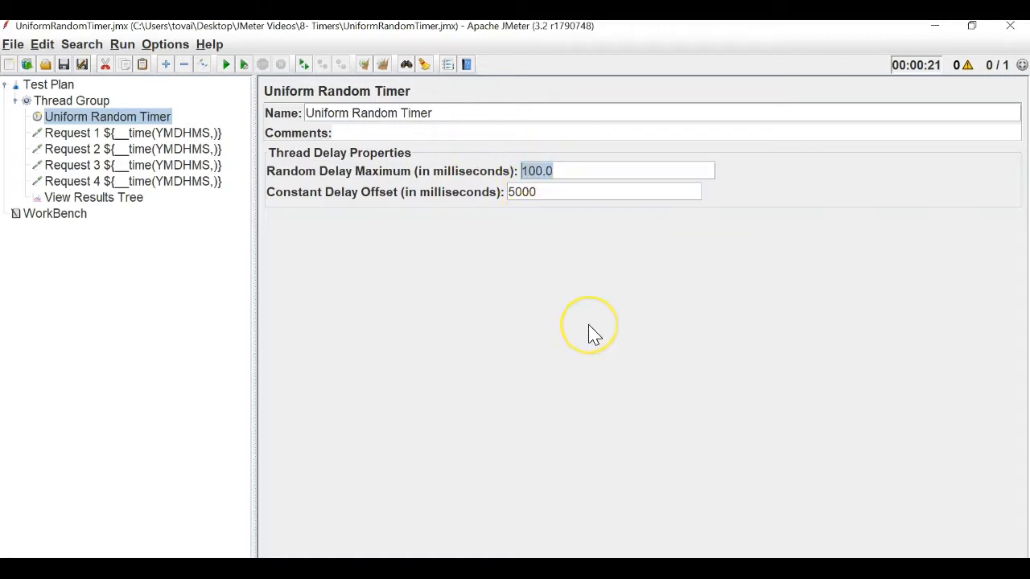
pyautogui.write('2000')
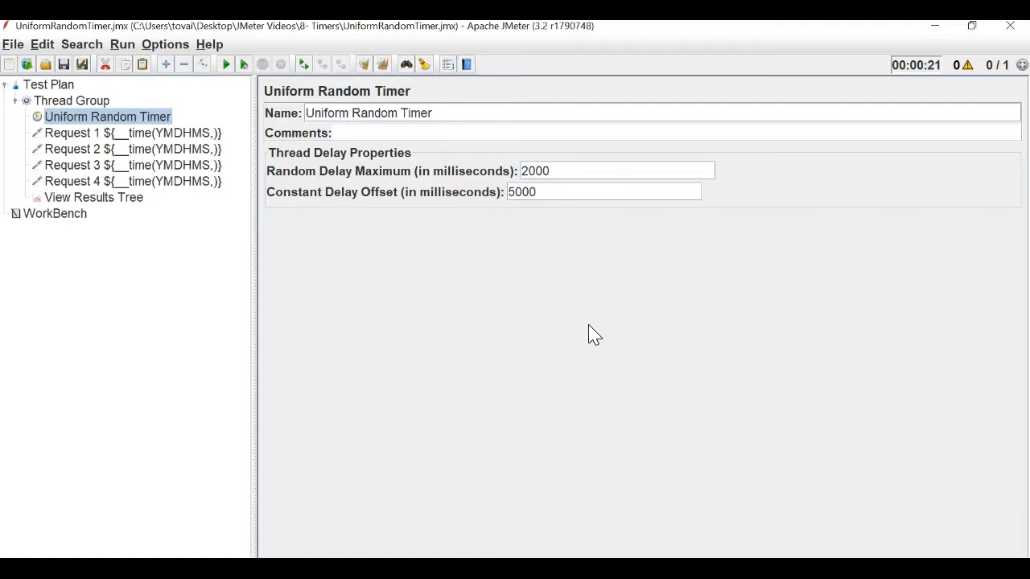
# Switch to the untitled Notepad note and write the minimum delay, 5000, below the two existing calculations
pyautogui.click(667, 569)
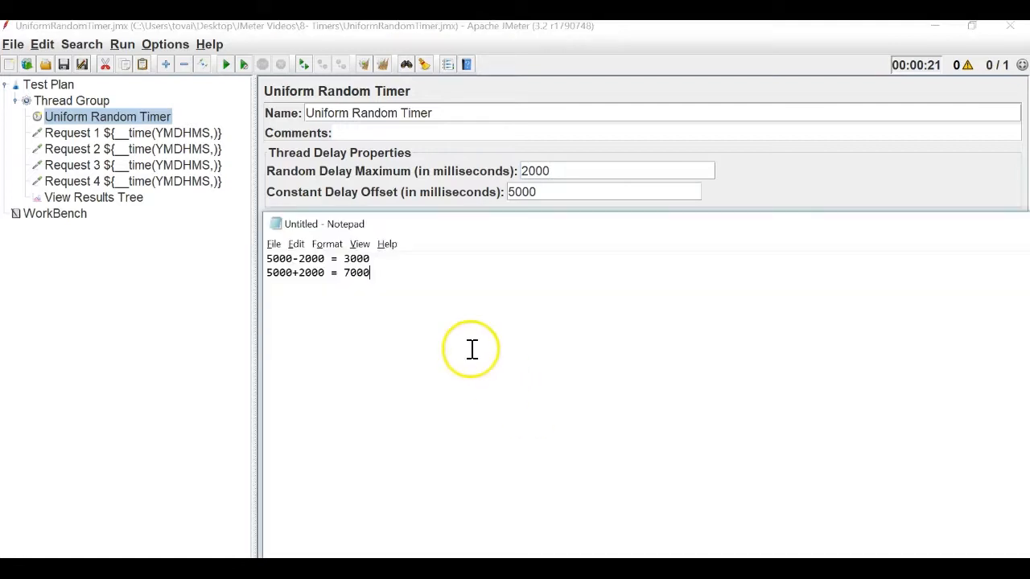
pyautogui.moveTo(345, 228); pyautogui.dragTo(379, 239)
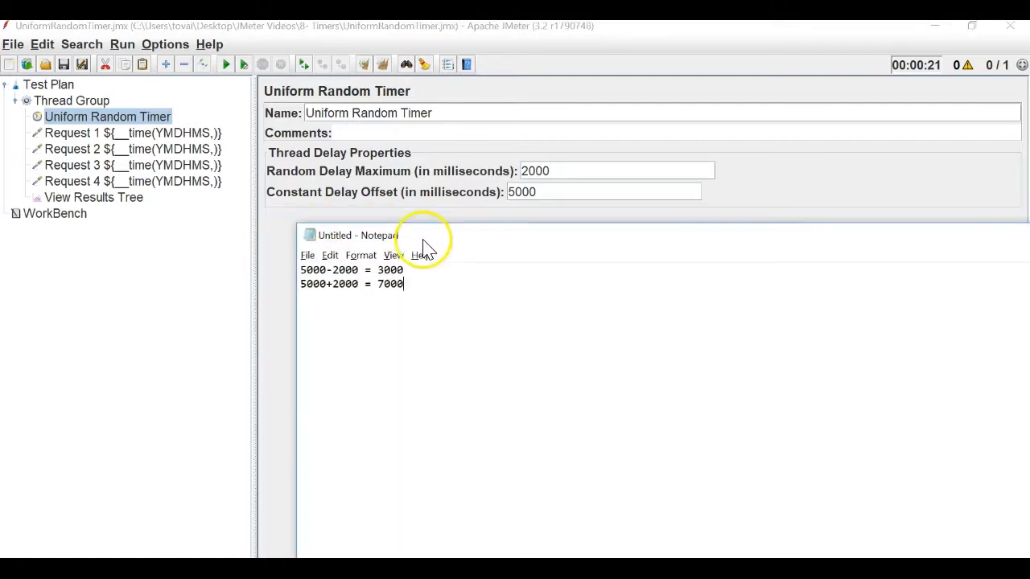
pyautogui.moveTo(329, 271); pyautogui.dragTo(382, 288)
pyautogui.click(422, 296)
pyautogui.press('Return')
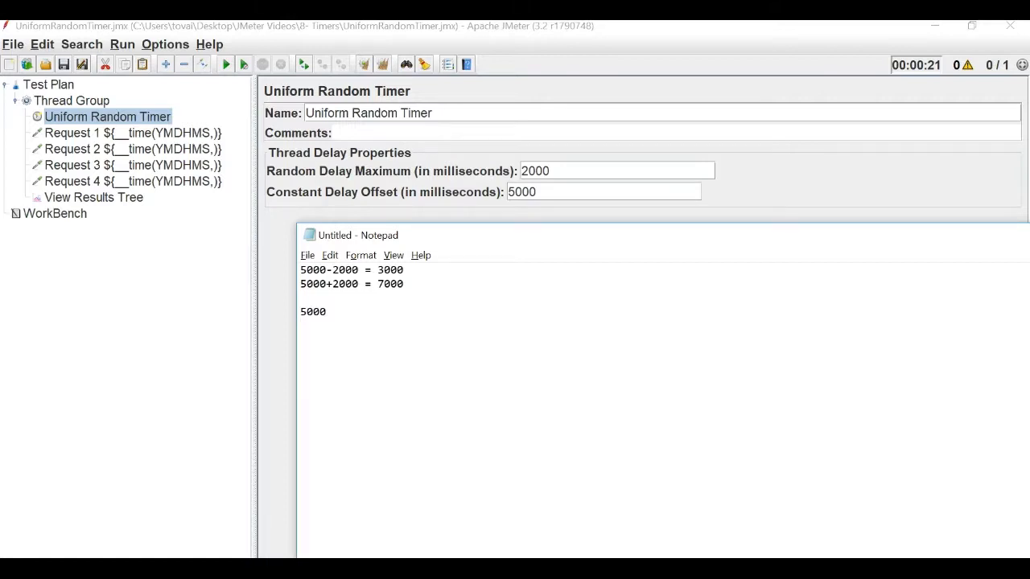
# Recheck the Uniform Random Timer's delay fields and add the maximum delay calculation 5000+2000 under the 5000 line in the Notepad note
pyautogui.click(310, 194)
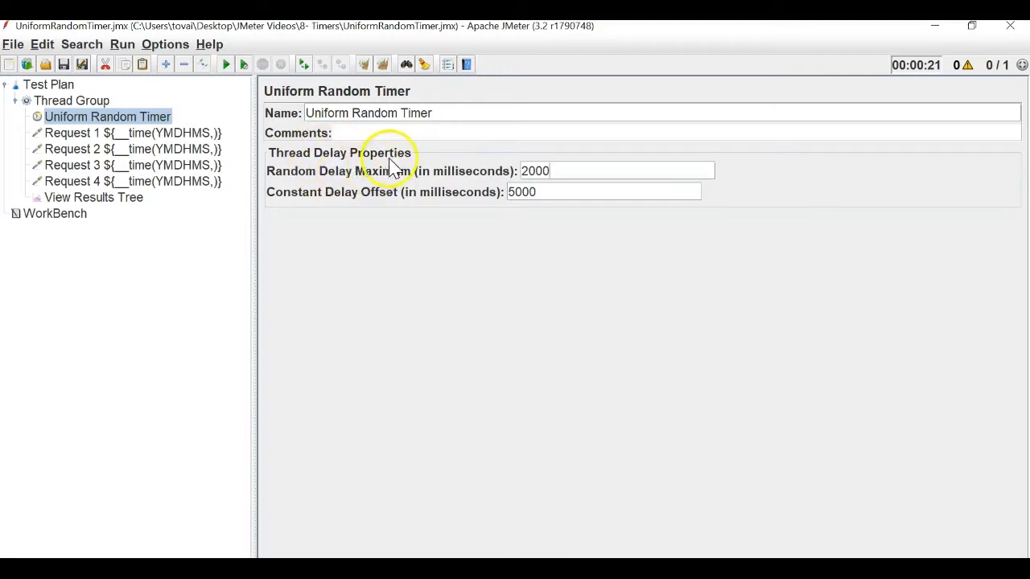
pyautogui.hotkey('alt', 'Tab')
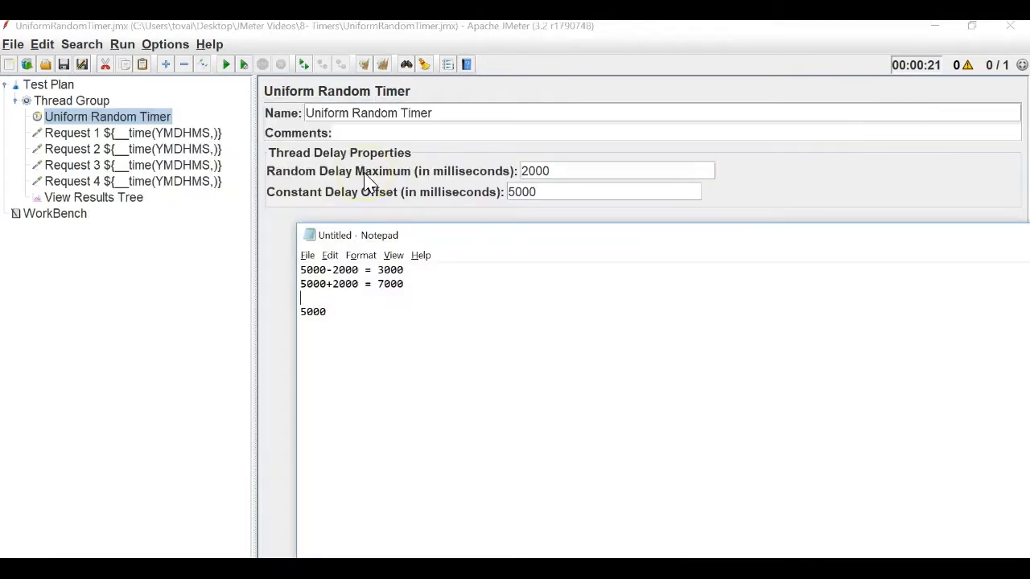
pyautogui.hotkey('alt', 'Tab')
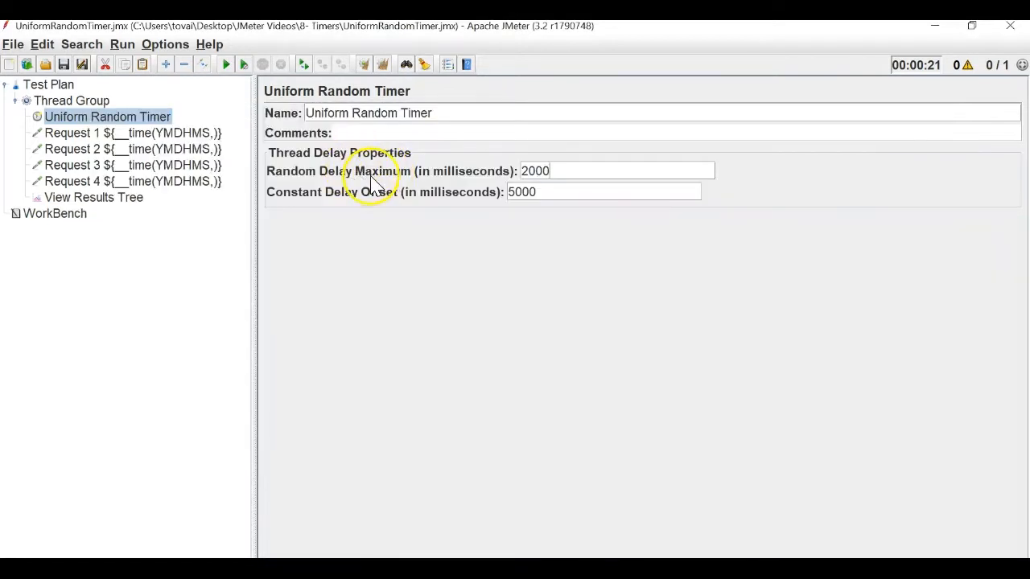
pyautogui.hotkey('alt', 'Tab')
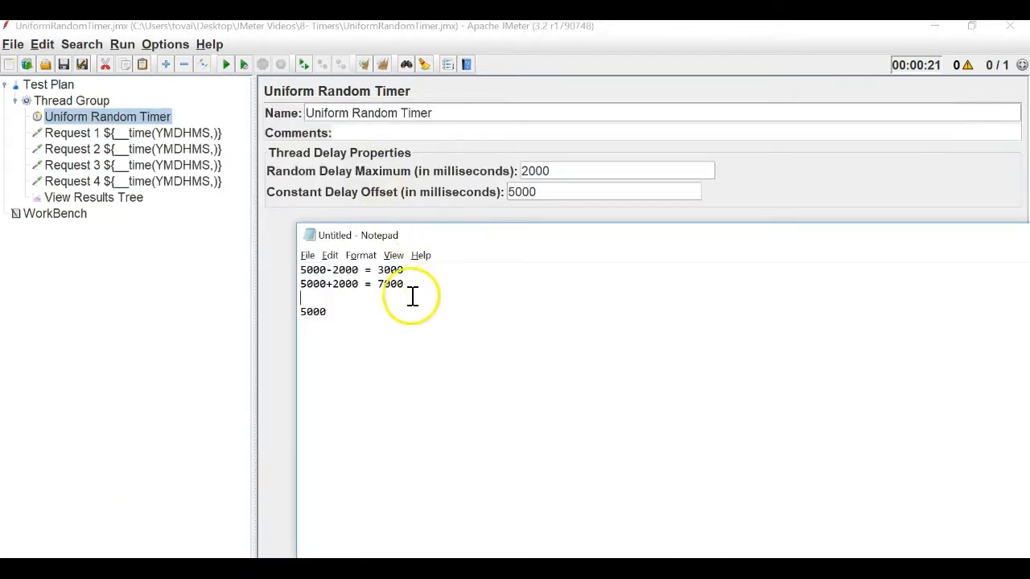
pyautogui.click(364, 302)
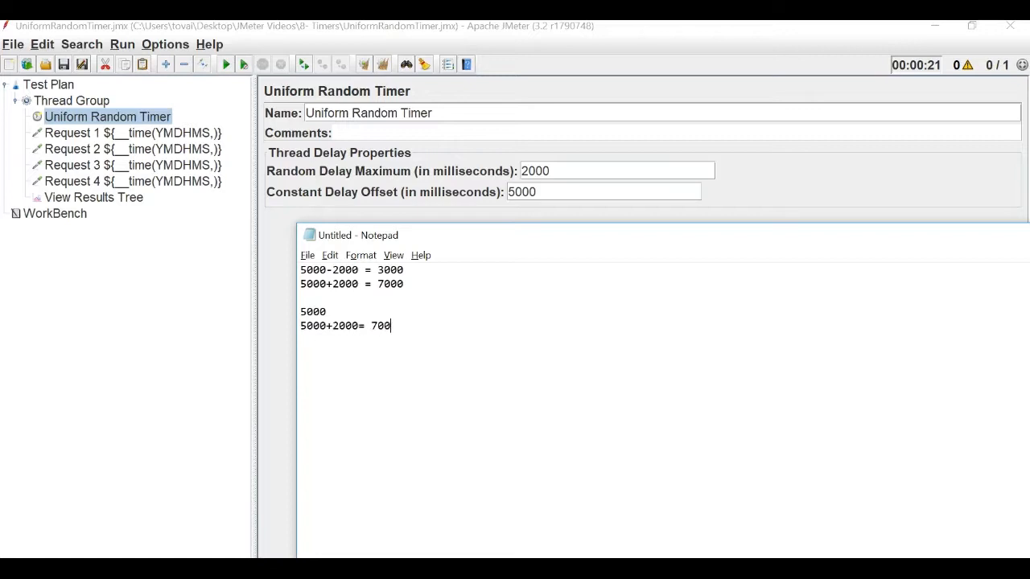
# Return to JMeter, run the test plan and inspect the sampler results of Requests 1 to 4 in the View Results Tree
pyautogui.click(211, 134)
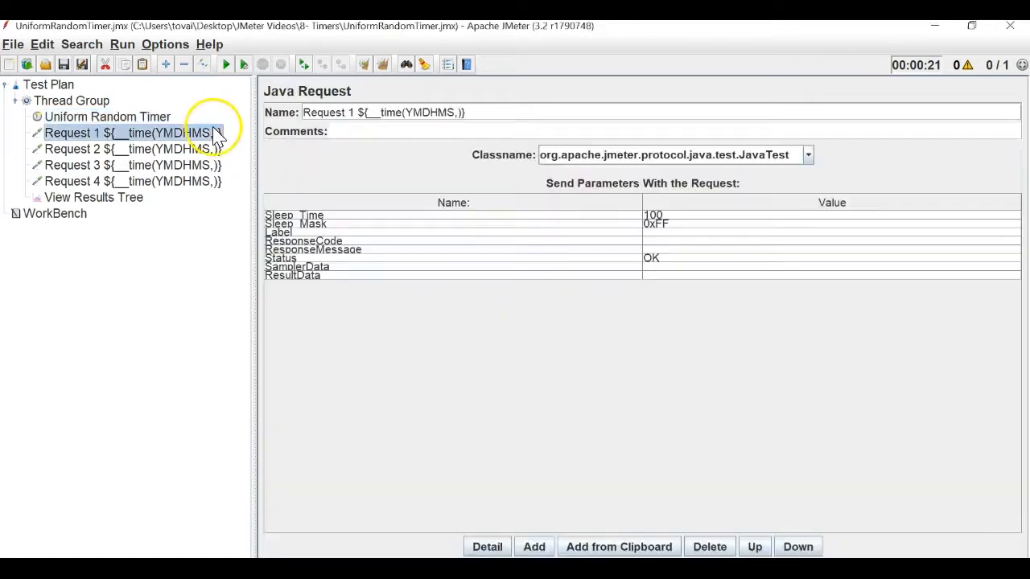
pyautogui.click(226, 64)
pyautogui.click(93, 197)
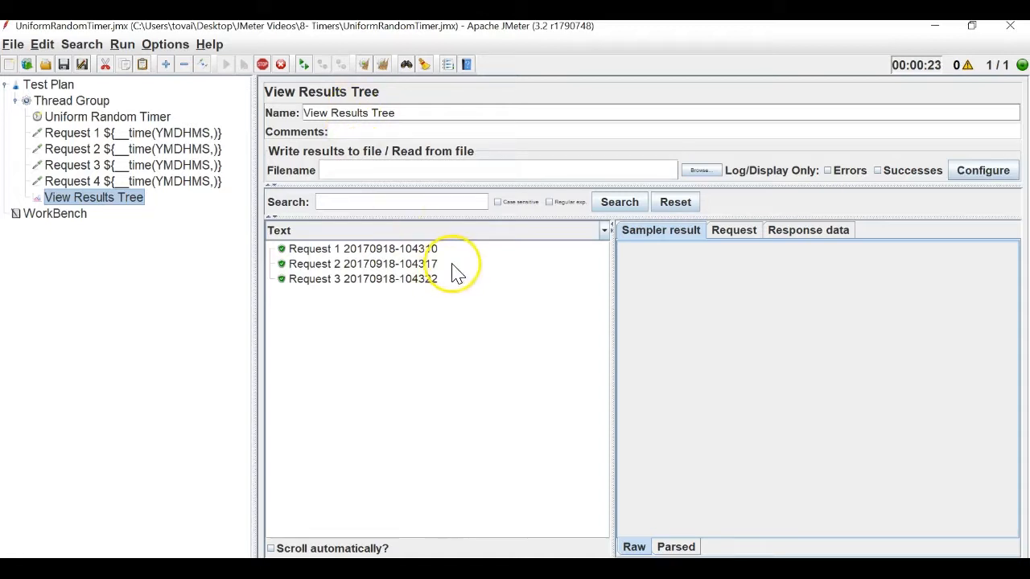
pyautogui.click(435, 250)
pyautogui.click(426, 264)
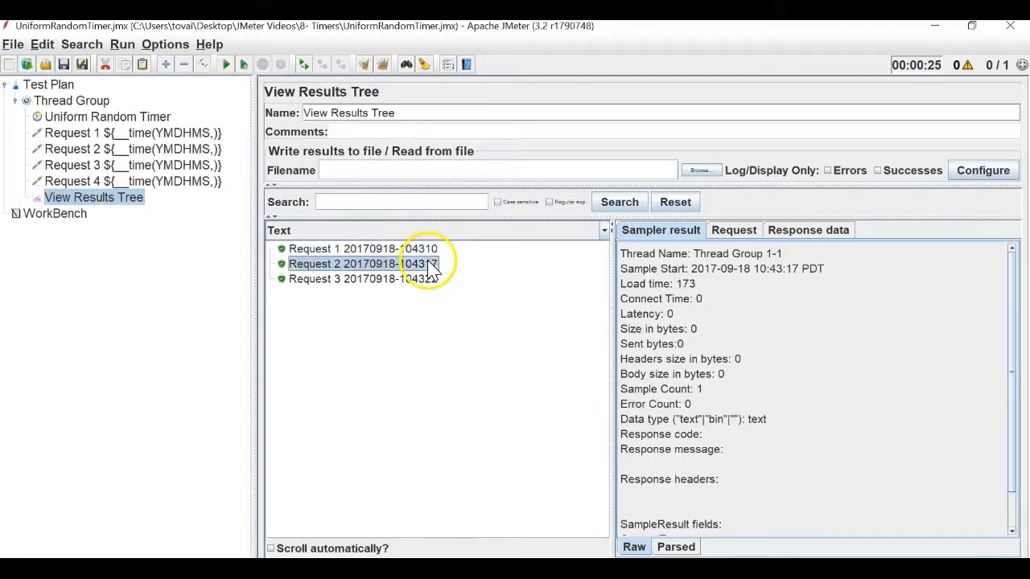
pyautogui.click(431, 280)
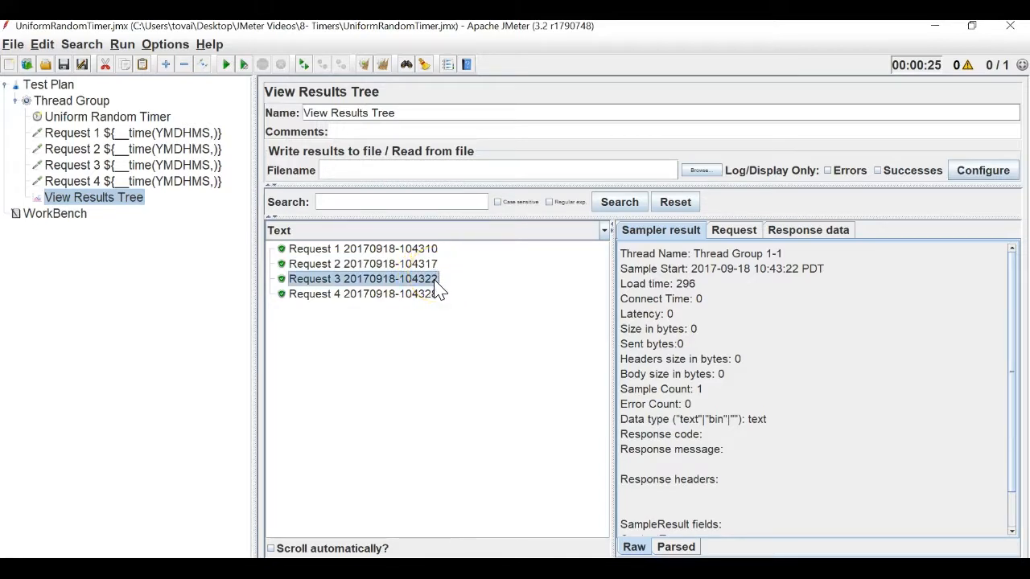
pyautogui.click(435, 295)
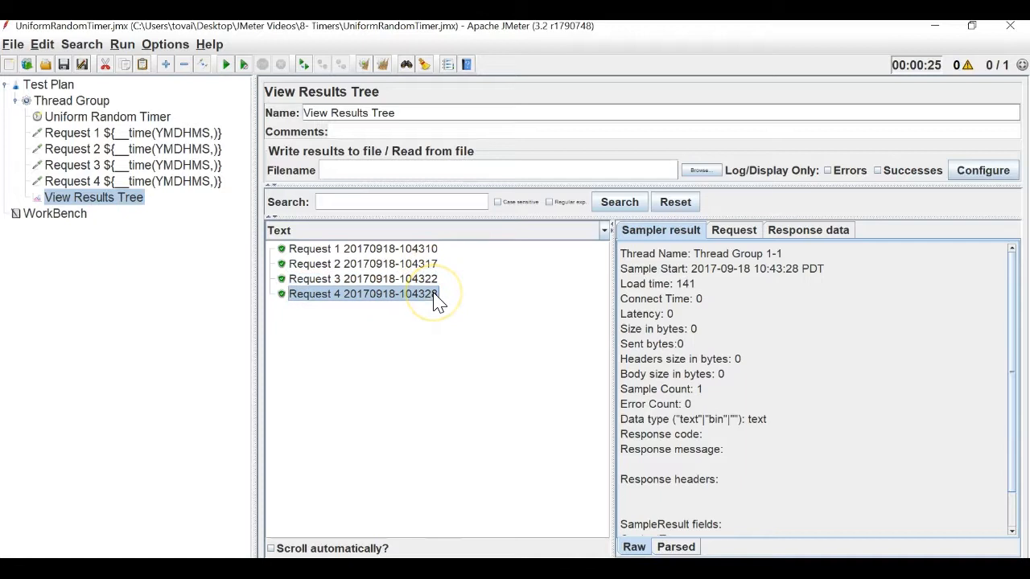
# Compare the delay range in the Notepad note with the timestamps of Requests 2, 3 and 4, and reopen the Uniform Random Timer
pyautogui.hotkey('alt', 'Tab')
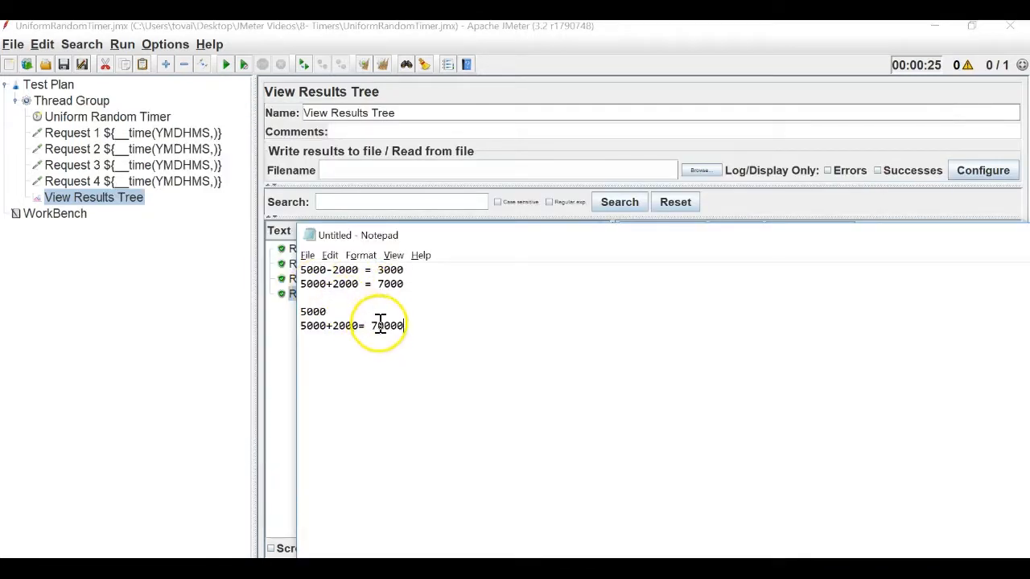
pyautogui.doubleClick(330, 314)
pyautogui.click(358, 323)
pyautogui.hotkey('alt', 'Tab')
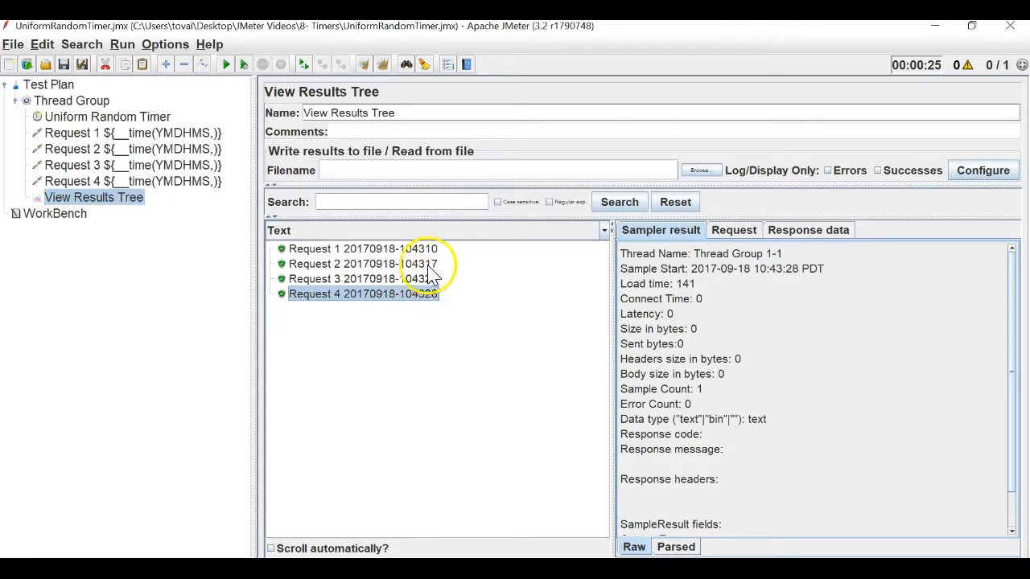
pyautogui.click(441, 263)
pyautogui.click(421, 282)
pyautogui.click(416, 295)
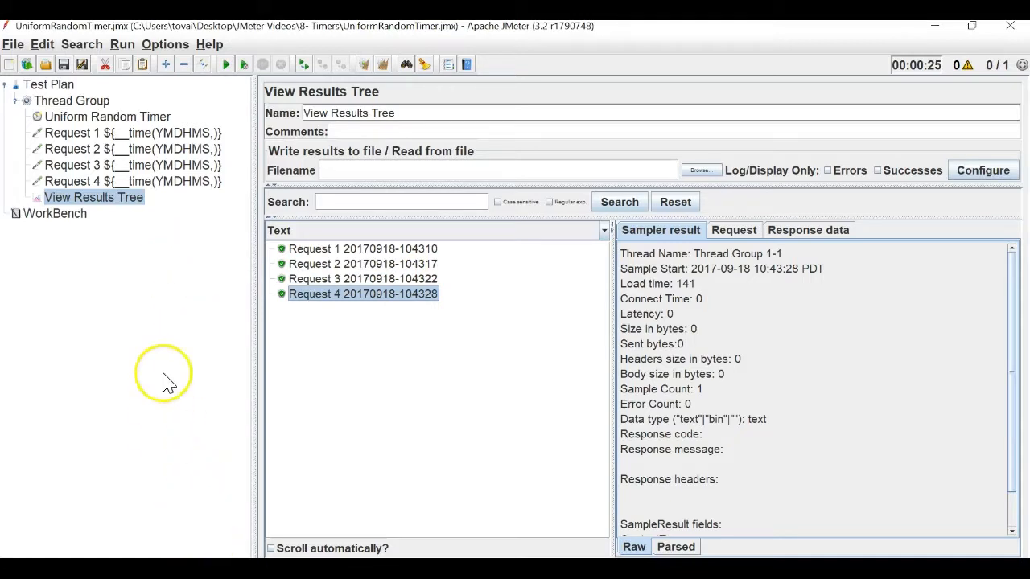
pyautogui.click(145, 118)
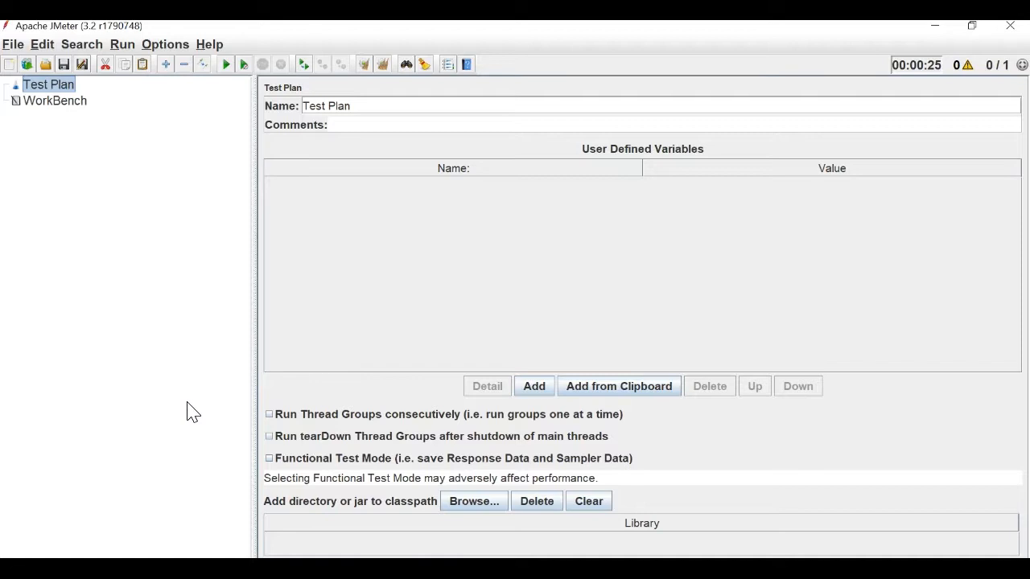
pyautogui.rightClick(23, 86)
pyautogui.moveTo(63, 98)
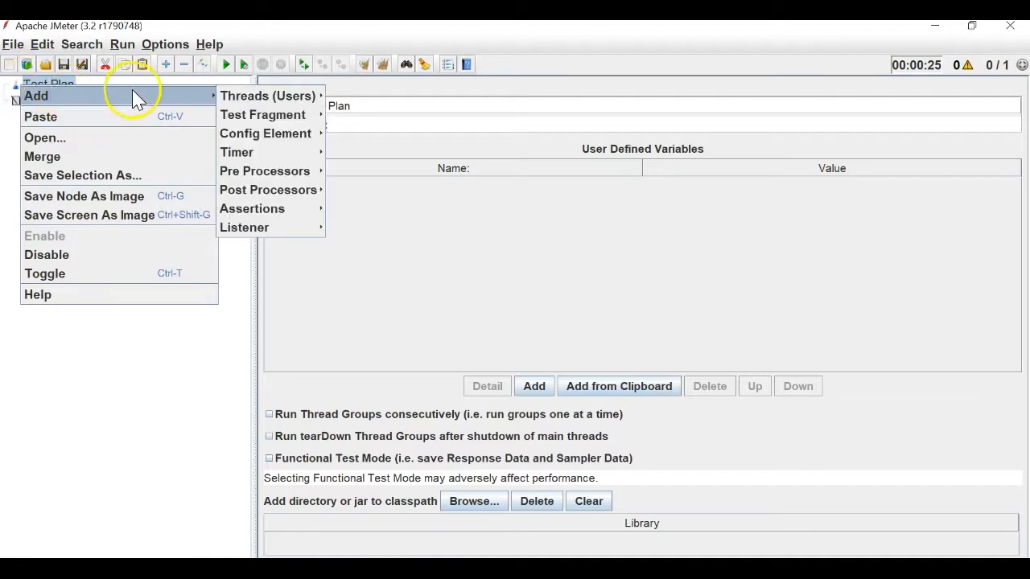
pyautogui.moveTo(233, 95)
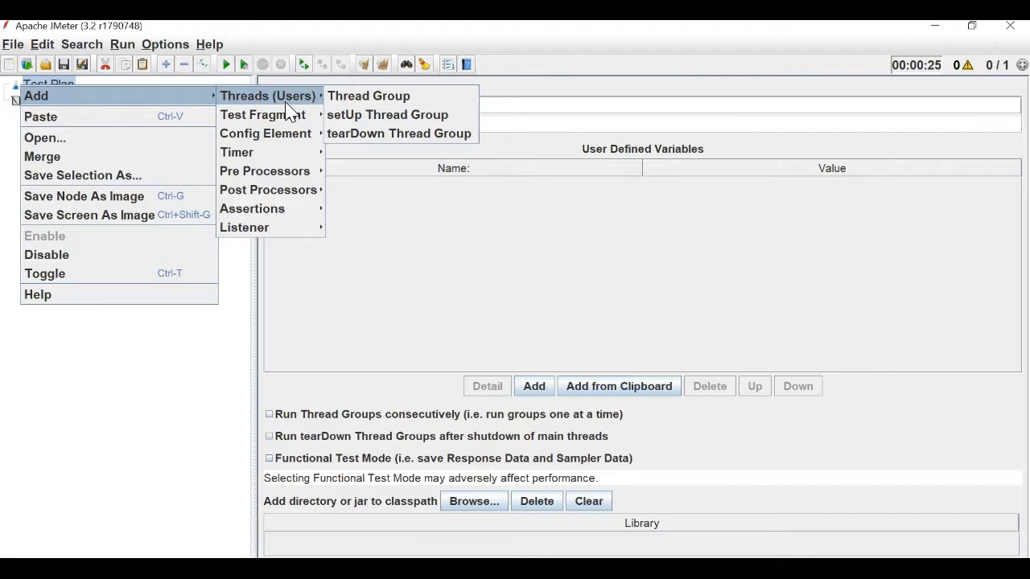
pyautogui.click(46, 87)
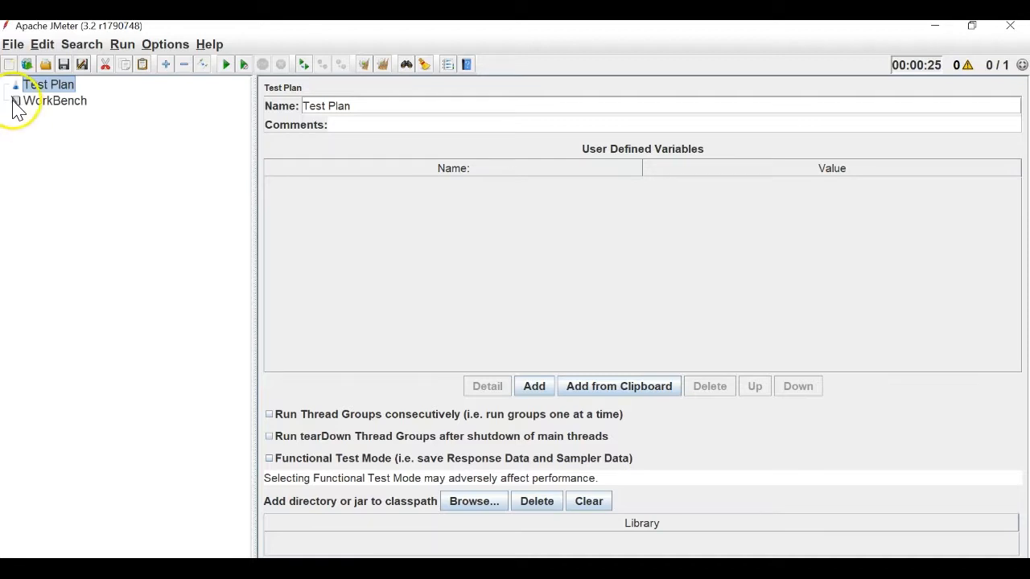
# Add a Thread Group to the empty Test Plan
pyautogui.rightClick(35, 88)
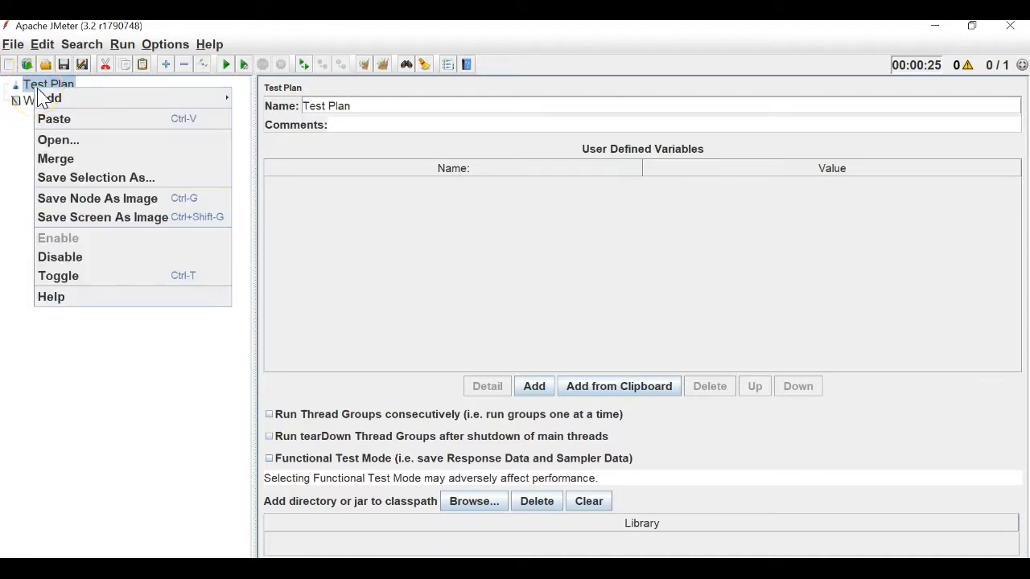
pyautogui.click(53, 98)
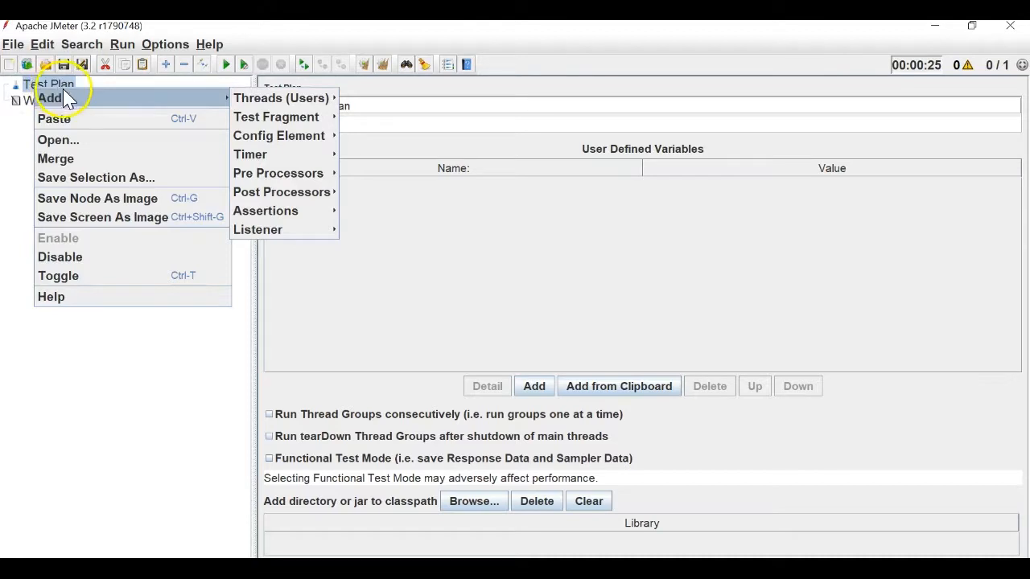
pyautogui.click(366, 99)
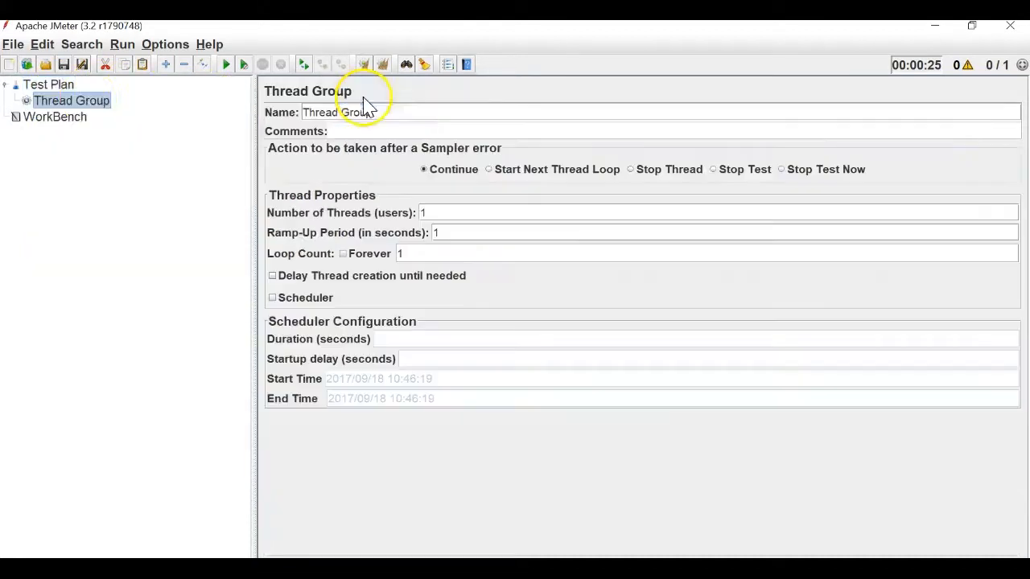
# Add an HTTP Request sampler to the Thread Group
pyautogui.rightClick(76, 105)
pyautogui.moveTo(299, 112)
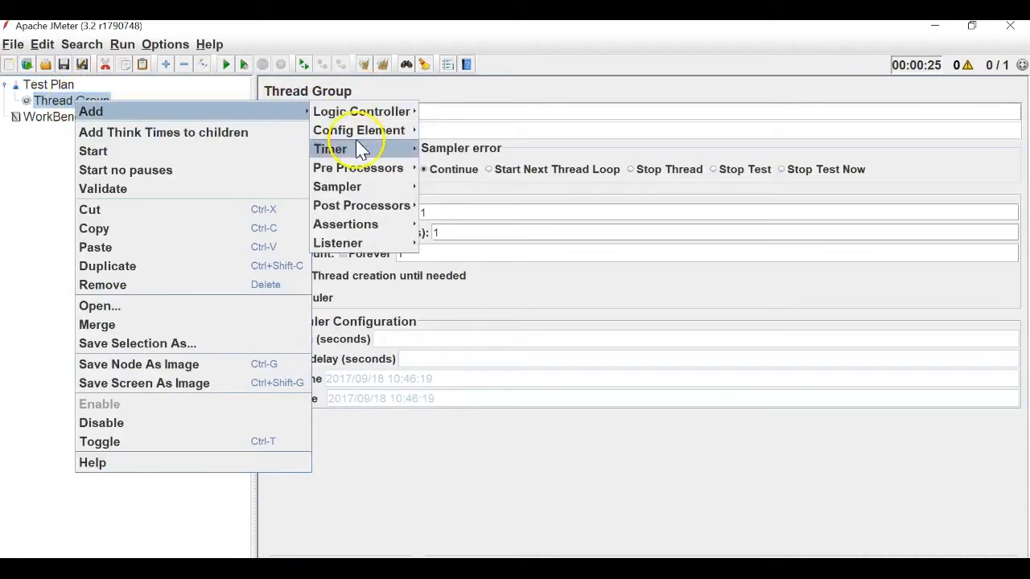
pyautogui.moveTo(402, 187)
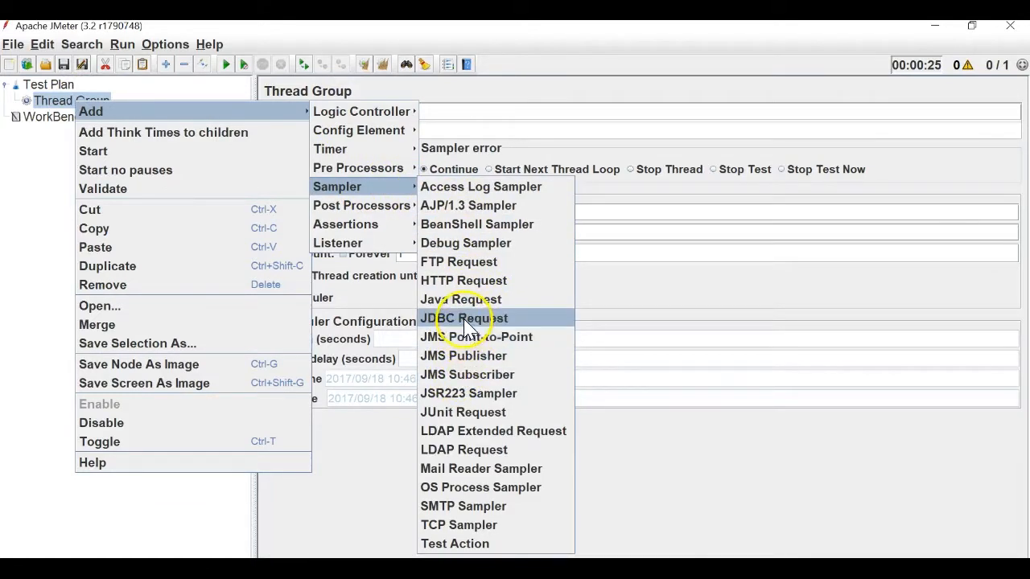
pyautogui.click(460, 280)
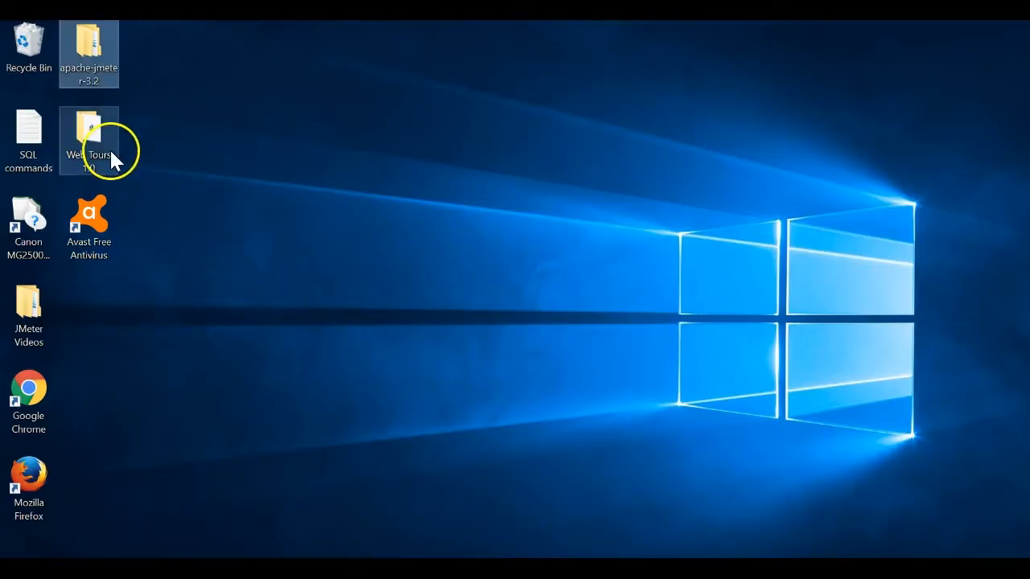
# Open the WebTours folder inside the desktop's Web Tours 1.0 folder and start the local Web Tours server
pyautogui.doubleClick(109, 148)
pyautogui.doubleClick(396, 182)
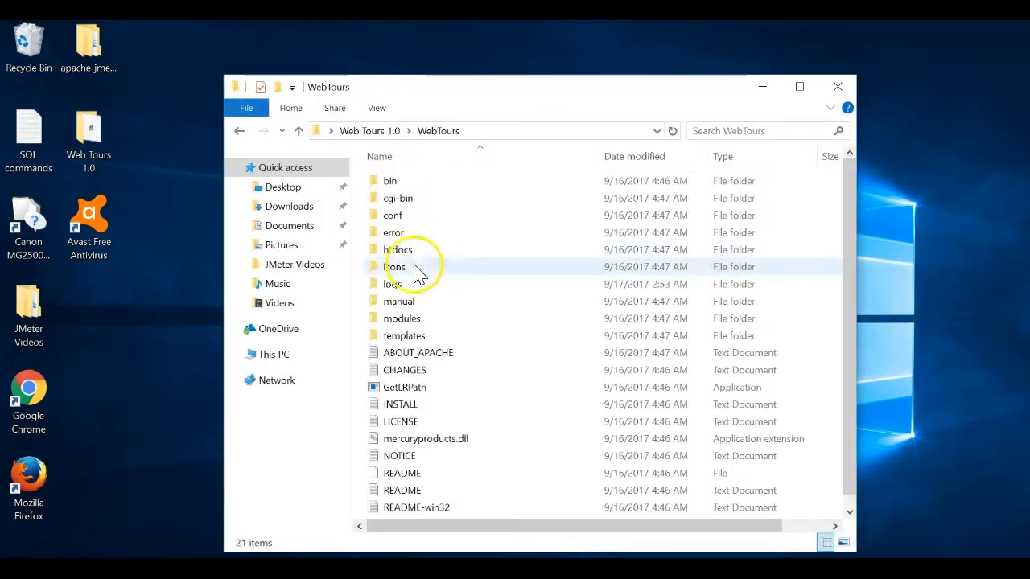
pyautogui.doubleClick(412, 512)
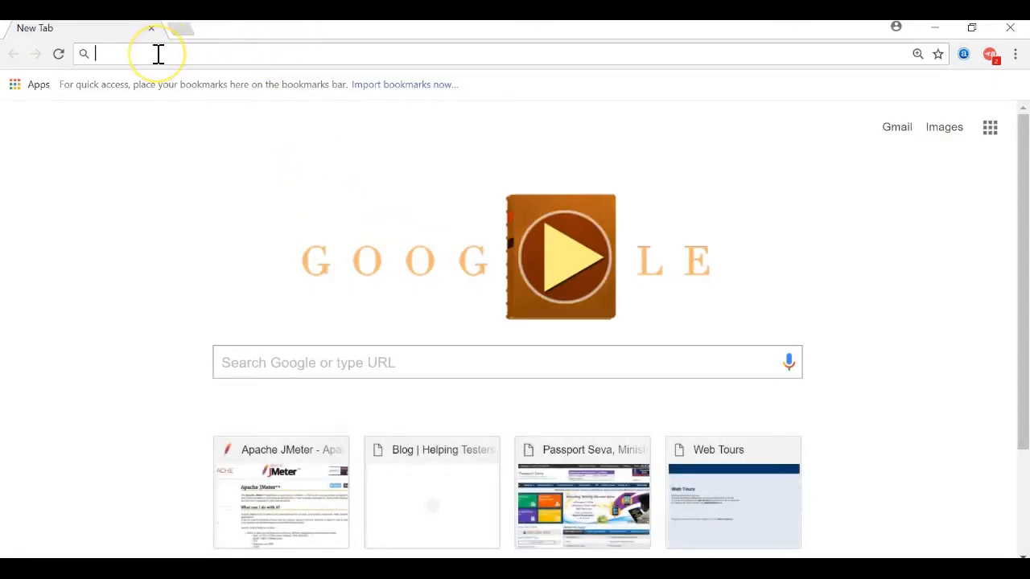
# Open the Web Tours home page in Chrome and copy its address, 127.0.0.1:1080/WebTours/index.htm
pyautogui.write('we')
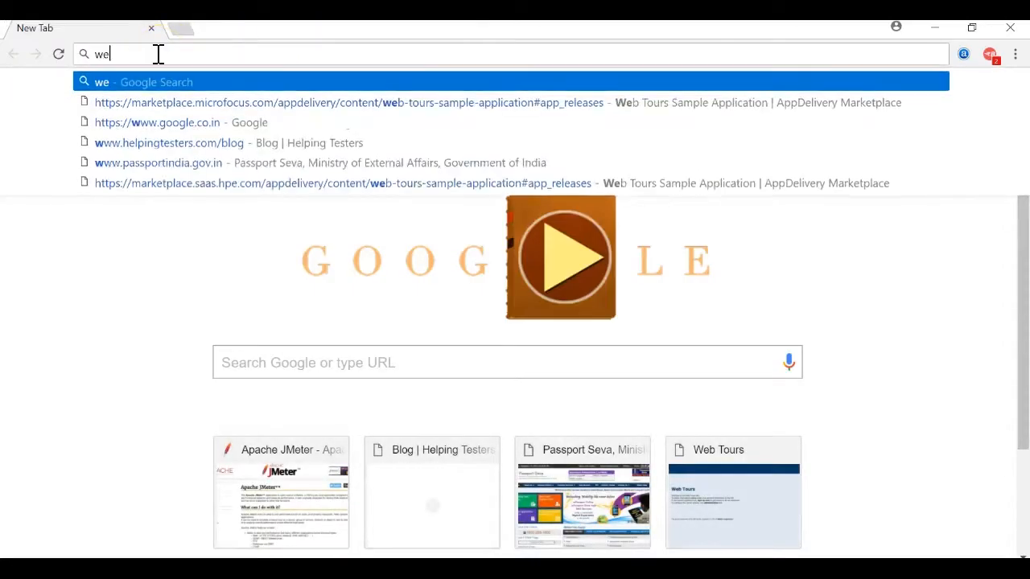
pyautogui.write('b')
pyautogui.click(153, 140)
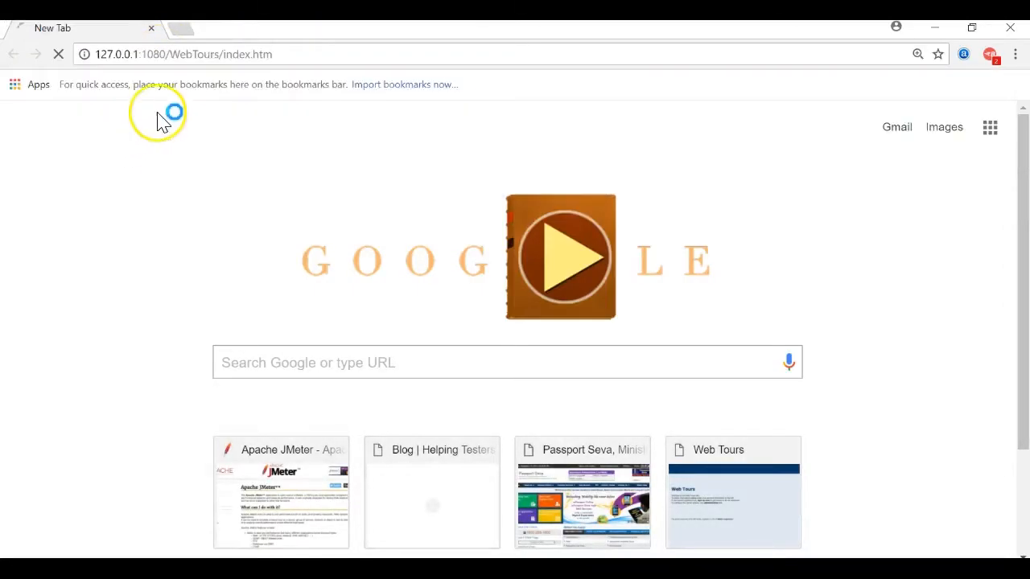
pyautogui.click(198, 56)
pyautogui.hotkey('ctrl', 'c')
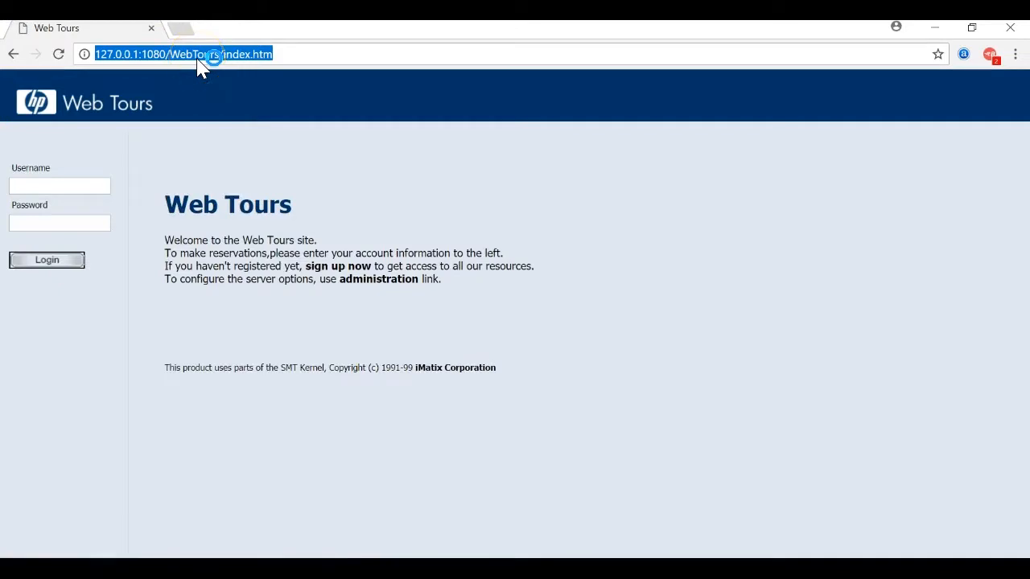
pyautogui.hotkey('alt', 'Tab')
pyautogui.click(539, 195)
pyautogui.hotkey('ctrl', 'v')
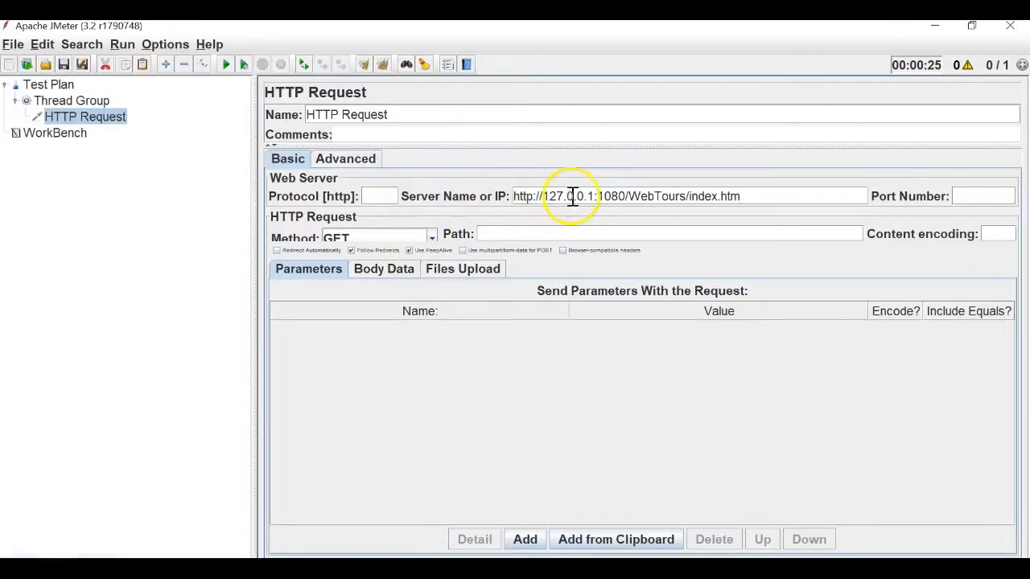
pyautogui.moveTo(545, 196); pyautogui.dragTo(431, 205)
pyautogui.press('BackSpace')
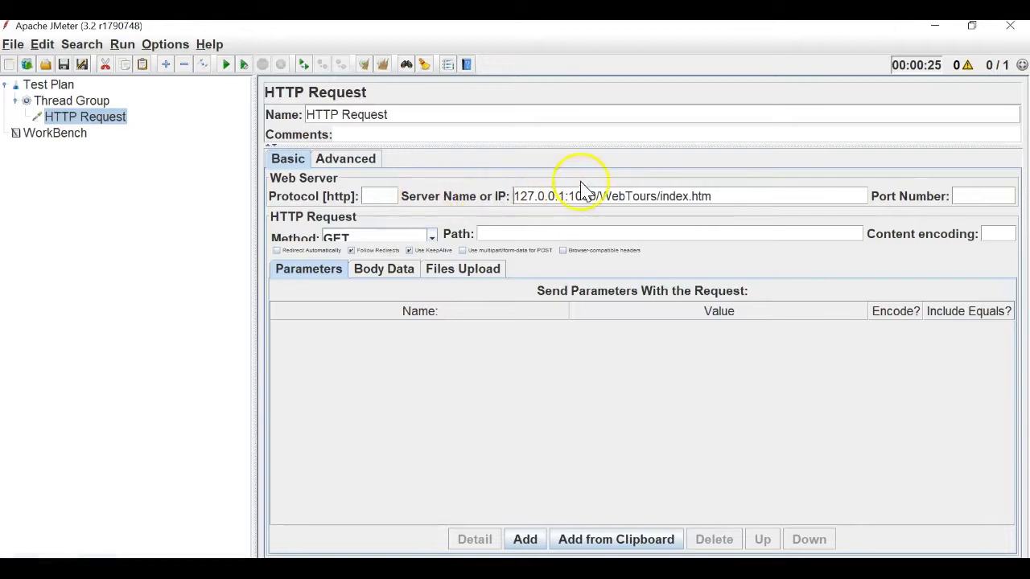
pyautogui.moveTo(717, 195); pyautogui.dragTo(604, 195)
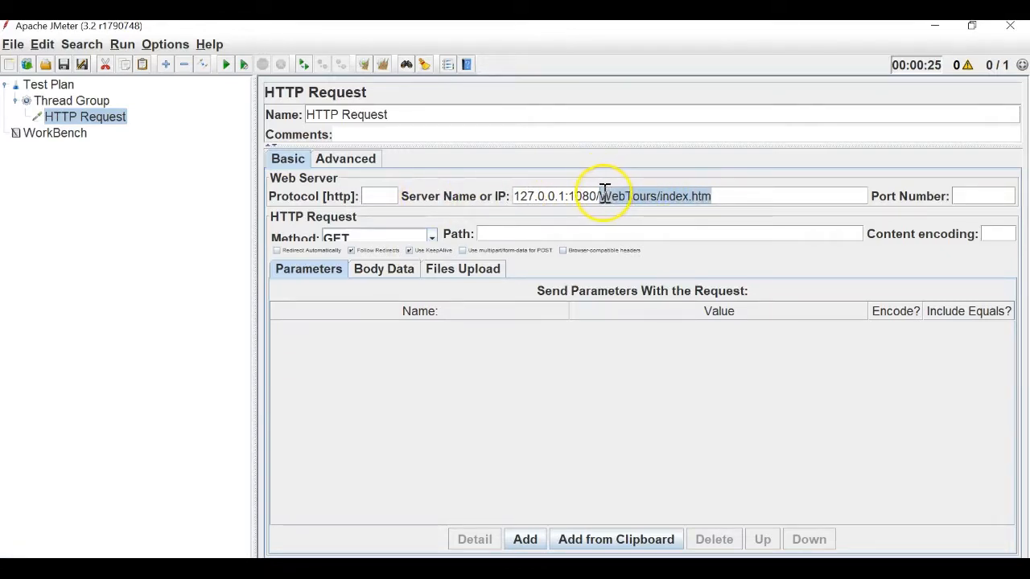
pyautogui.press('BackSpace')
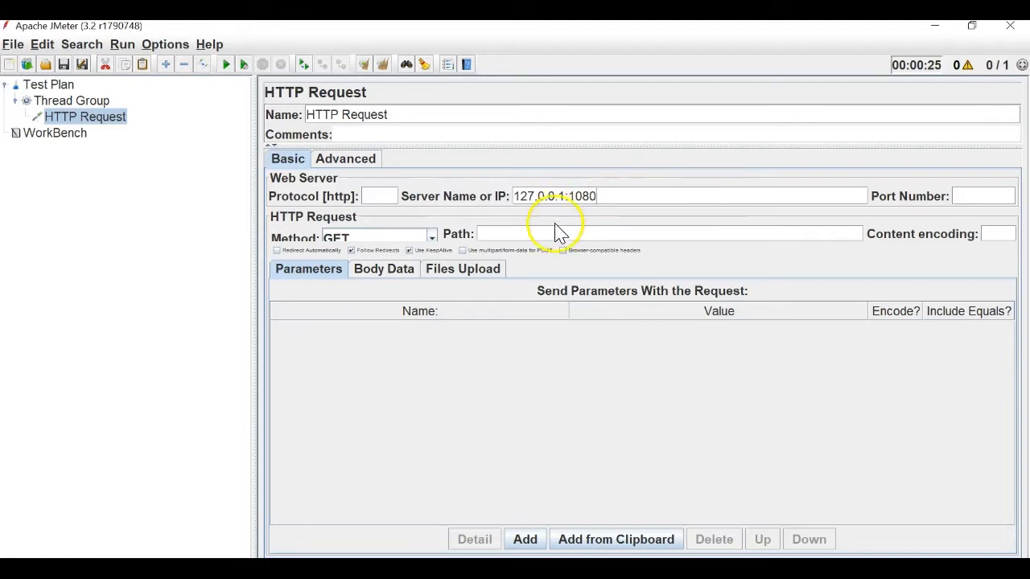
pyautogui.click(553, 232)
pyautogui.write('/WebTours/index.htm')
pyautogui.moveTo(597, 196); pyautogui.dragTo(570, 195)
pyautogui.press('BackSpace')
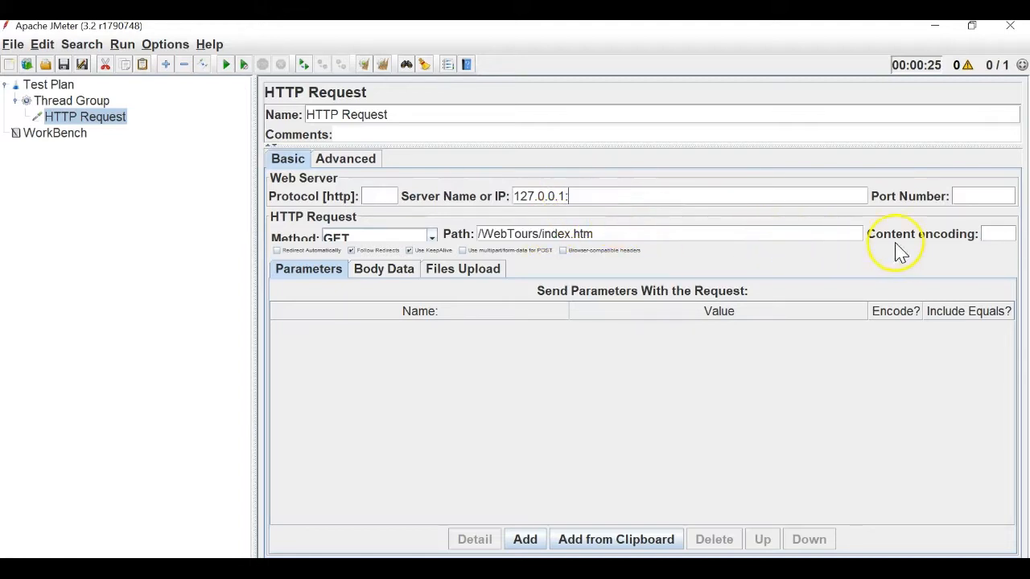
pyautogui.click(959, 196)
pyautogui.write('1080')
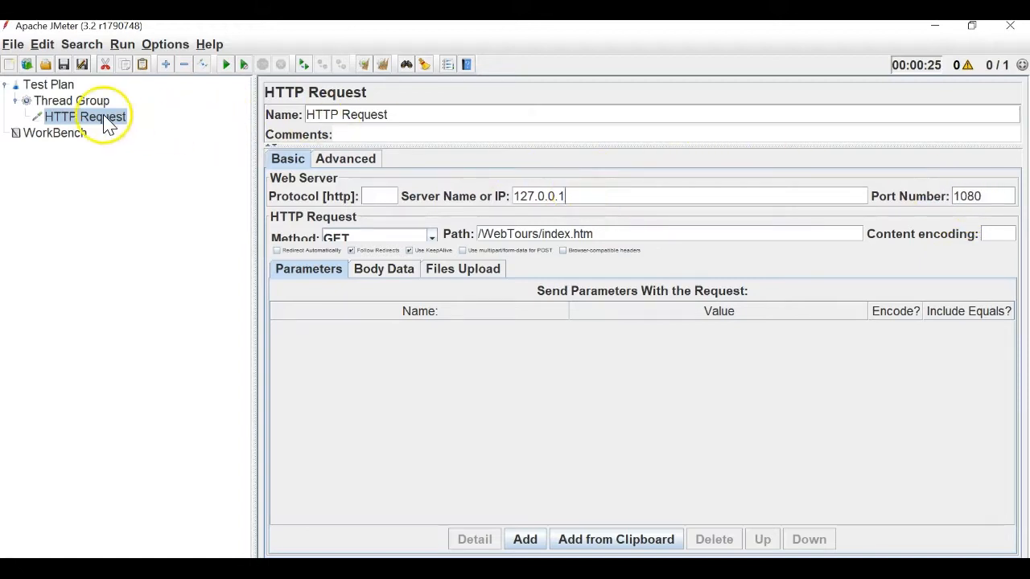
# Rename the HTTP Request sampler to Web Tours Home Page 1
pyautogui.click(62, 102)
pyautogui.click(85, 117)
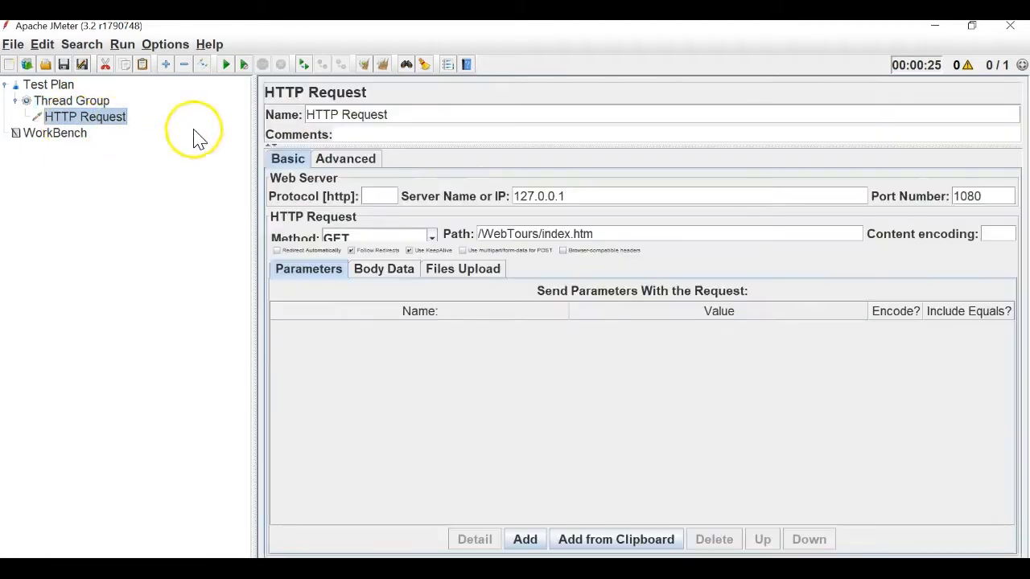
pyautogui.moveTo(395, 115); pyautogui.dragTo(224, 121)
pyautogui.write('Web Tours Home Page 1')
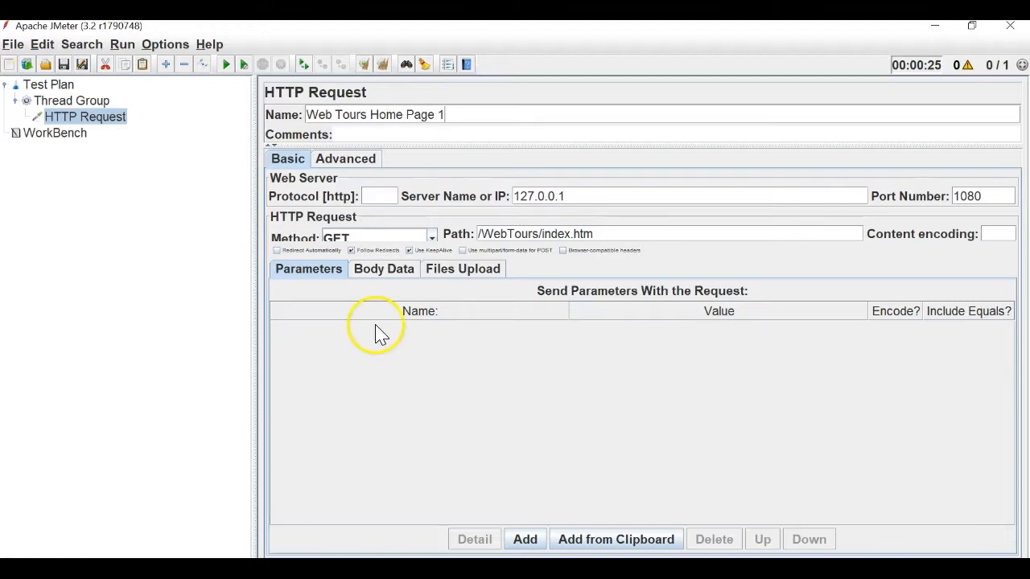
# Copy the Web Tours Home Page 1 sampler and paste five copies into the Thread Group
pyautogui.click(103, 102)
pyautogui.click(111, 121)
pyautogui.click(102, 103)
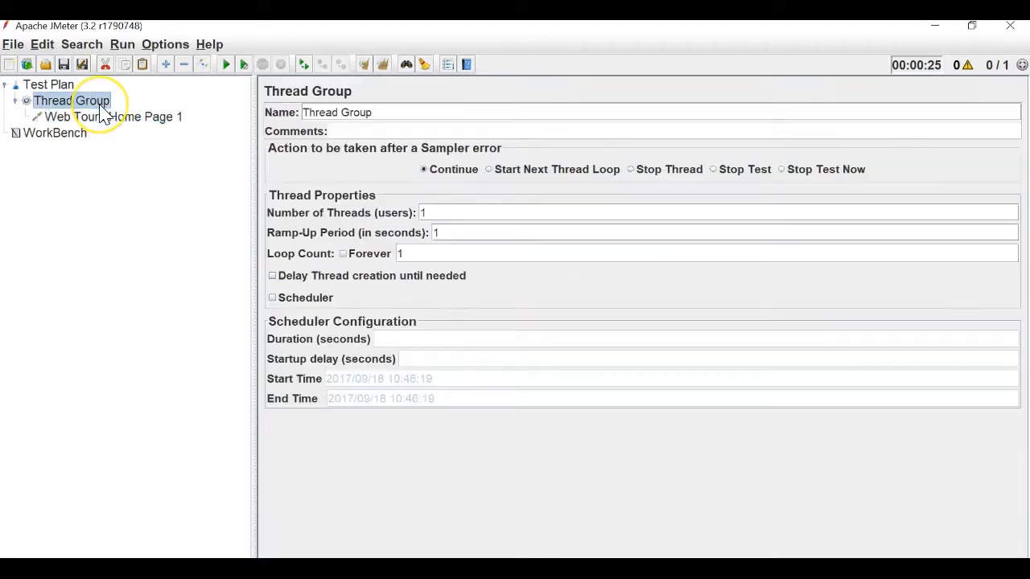
pyautogui.hotkey('ctrl', 'v')
pyautogui.hotkey('ctrl', 'v')
pyautogui.hotkey('ctrl', 'v')
pyautogui.hotkey('ctrl', 'v')
pyautogui.hotkey('ctrl', 'v')
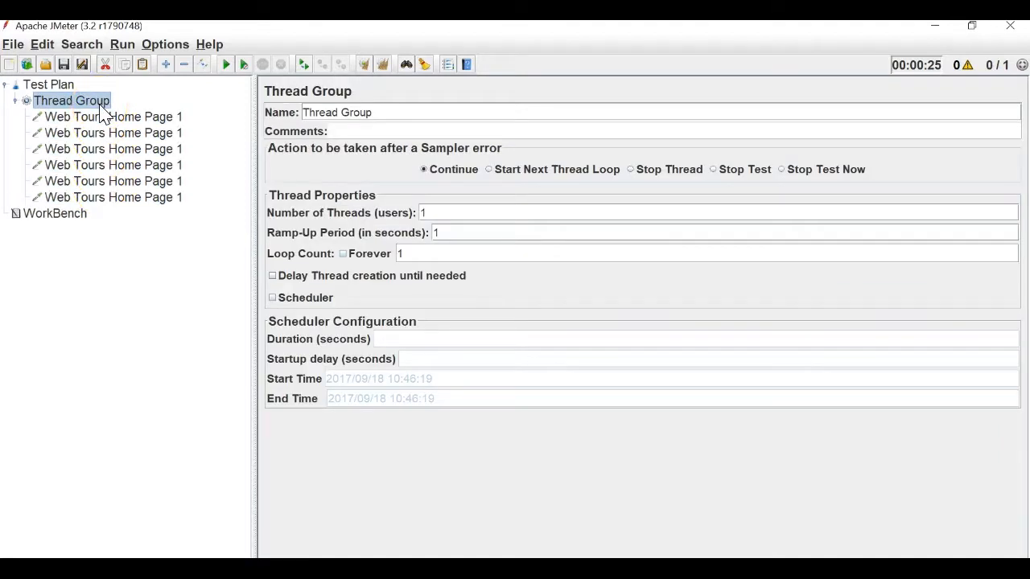
# Rename the second and third samplers to Web Tours Home Page 2 and Web Tours Home Page 3
pyautogui.click(145, 133)
pyautogui.click(445, 115)
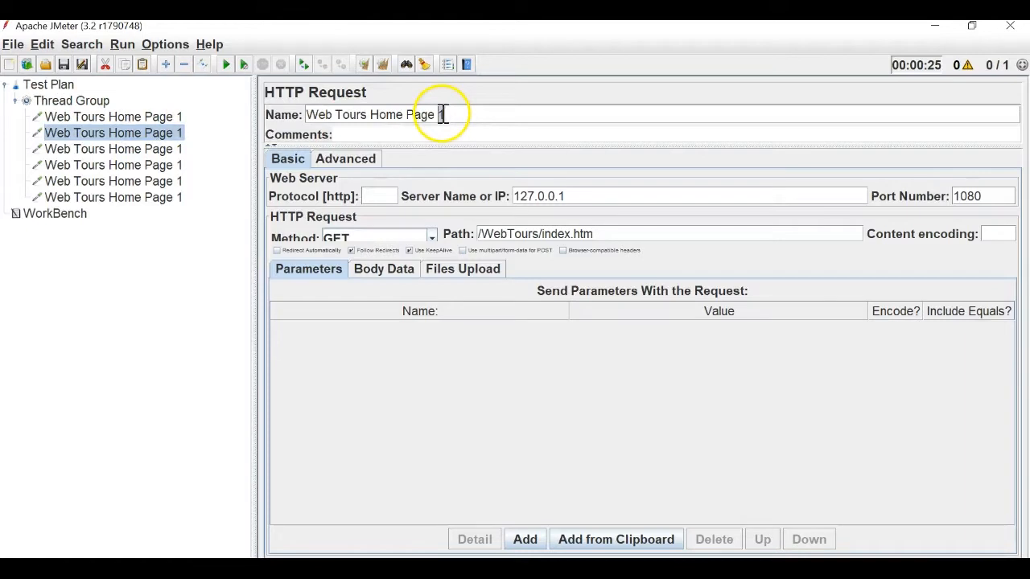
pyautogui.press('BackSpace')
pyautogui.write('2')
pyautogui.click(143, 149)
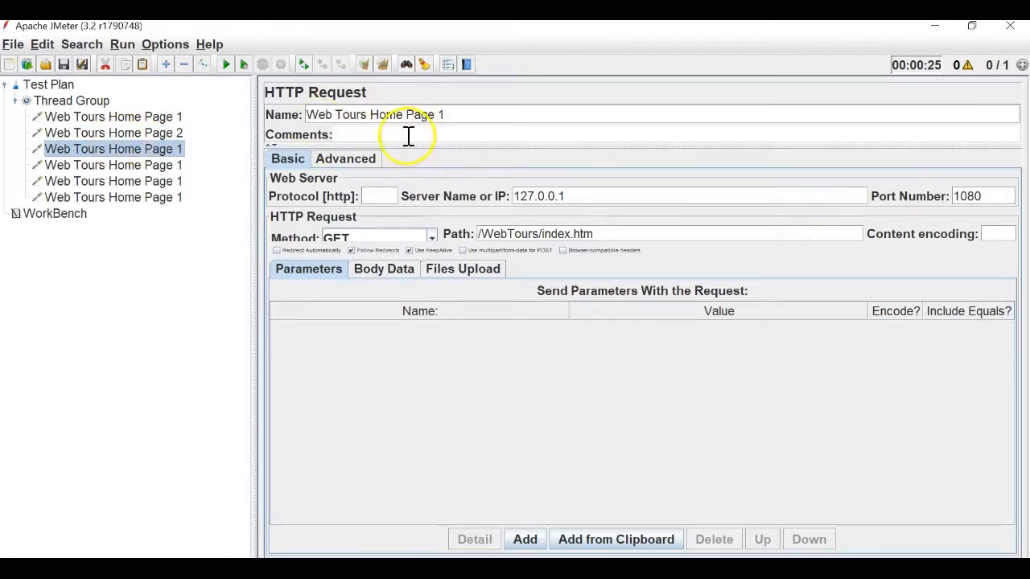
pyautogui.click(441, 115)
pyautogui.press('BackSpace')
pyautogui.write('3')
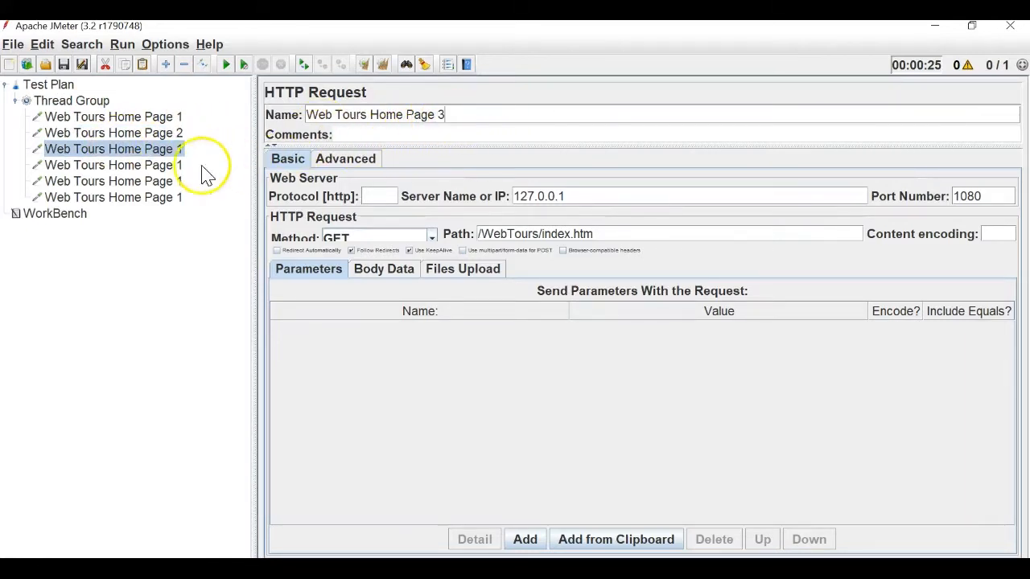
# Check the Web Tours login page in the browser, and review the Web Tours Home Page 2 and 3 samplers in JMeter
pyautogui.click(171, 166)
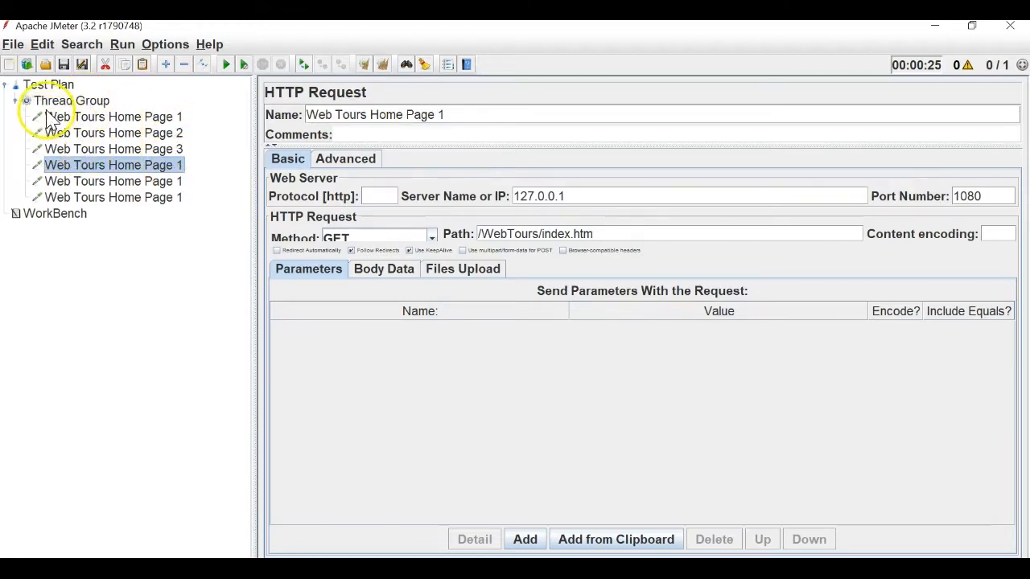
pyautogui.hotkey('alt', 'Tab')
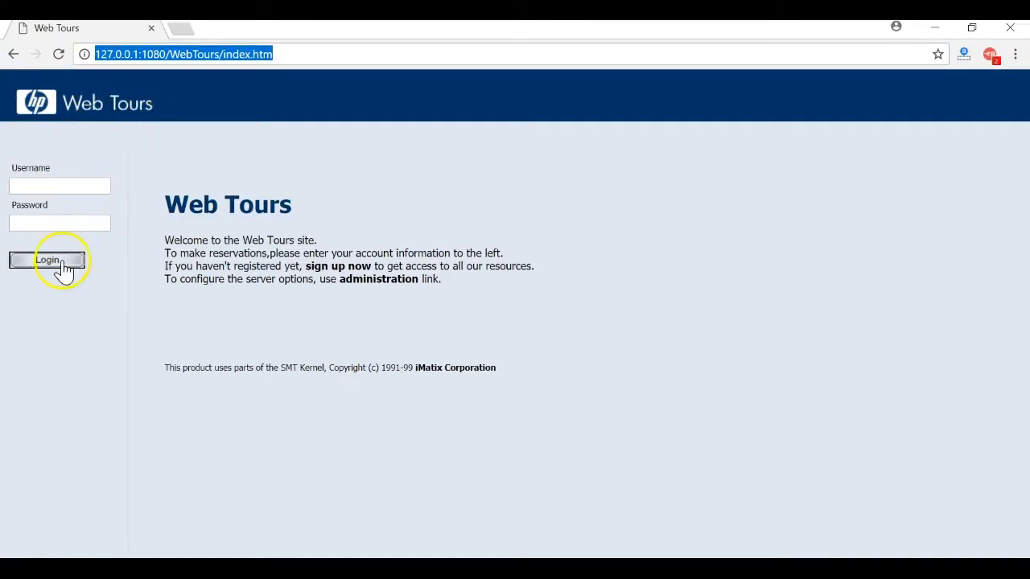
pyautogui.hotkey('alt', 'Tab')
pyautogui.click(165, 133)
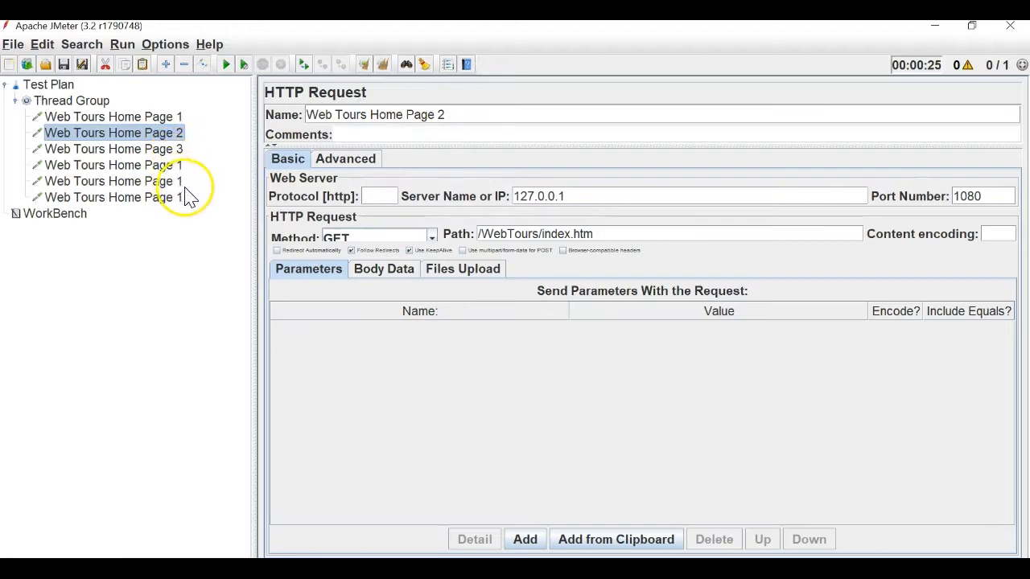
pyautogui.click(157, 149)
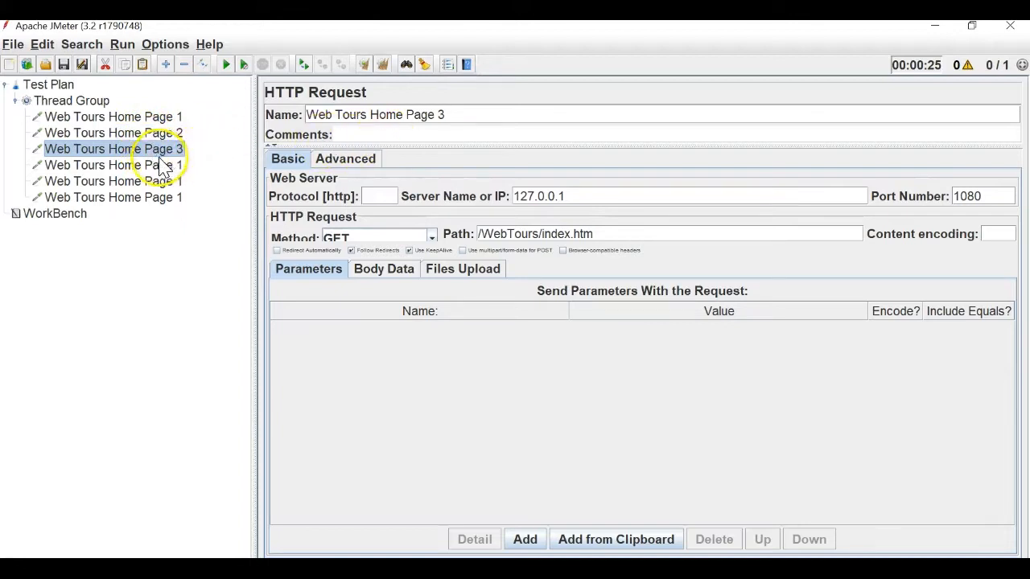
# Rename the fourth sampler to Web Tours Home Page 4
pyautogui.click(161, 165)
pyautogui.click(443, 114)
pyautogui.click(441, 113)
pyautogui.press('BackSpace')
pyautogui.write('4')
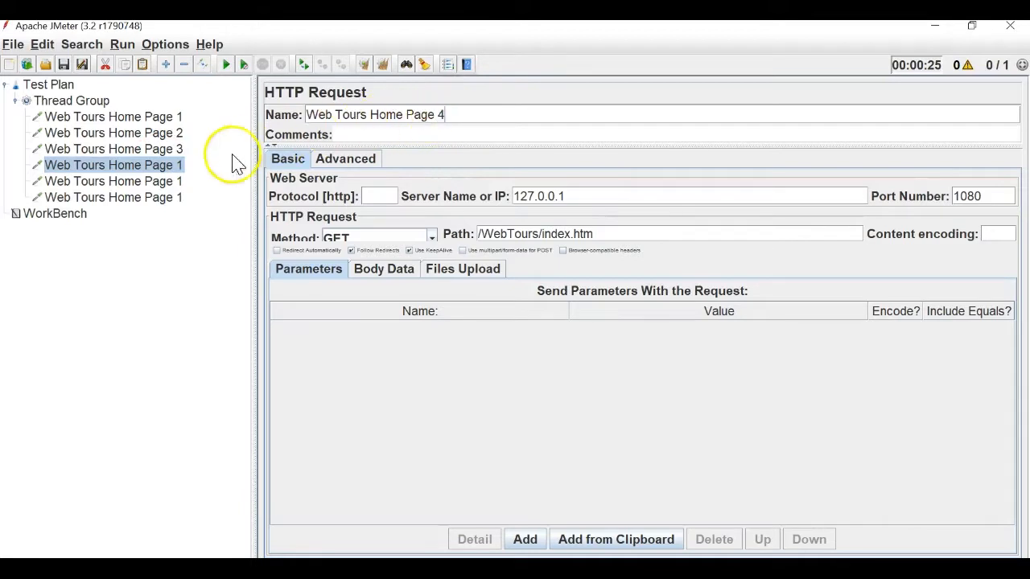
# Rename both the fifth and sixth samplers to Web Tours Home Page 5
pyautogui.click(183, 182)
pyautogui.doubleClick(441, 114)
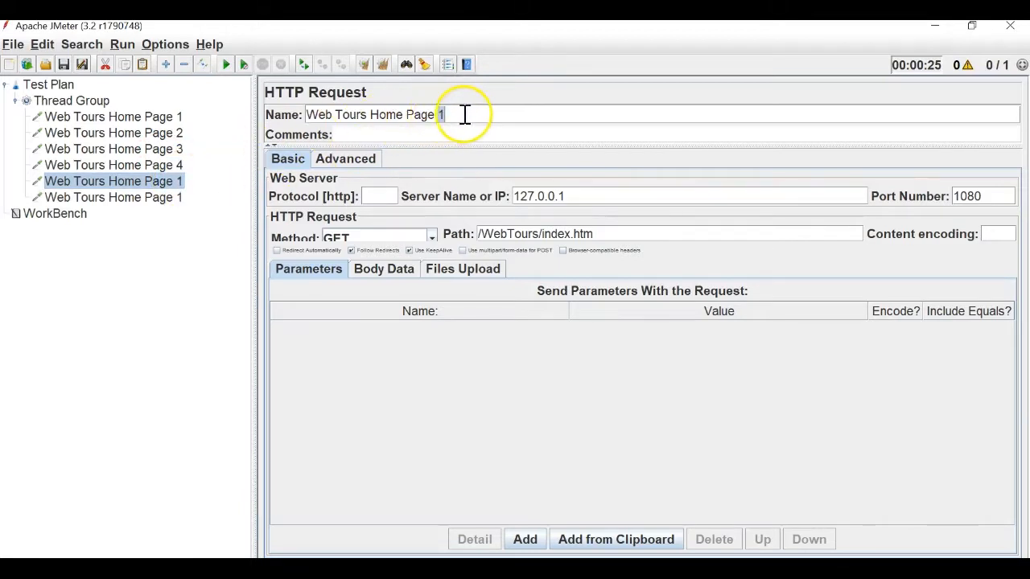
pyautogui.write('5')
pyautogui.click(177, 197)
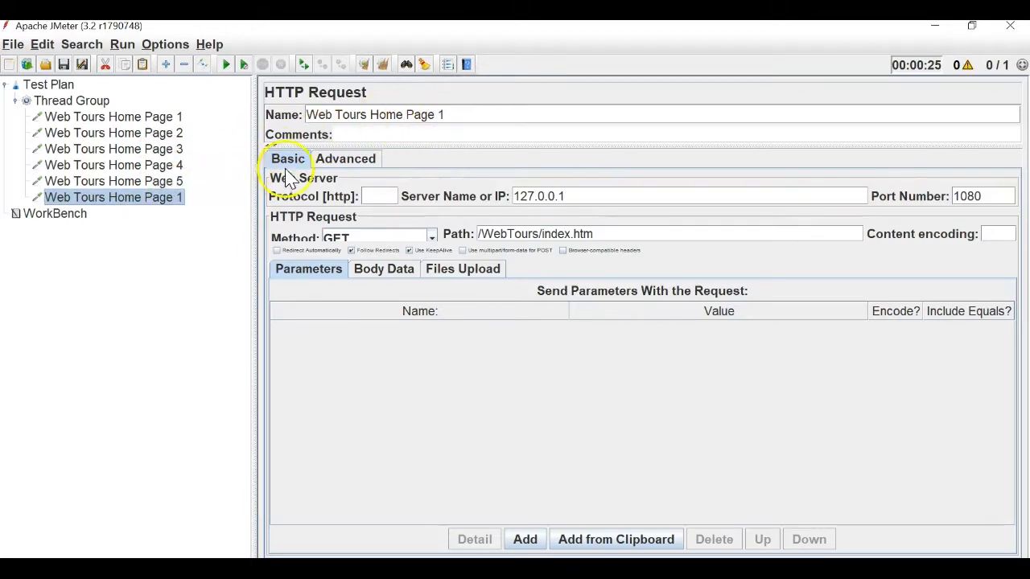
pyautogui.doubleClick(441, 115)
pyautogui.write('5')
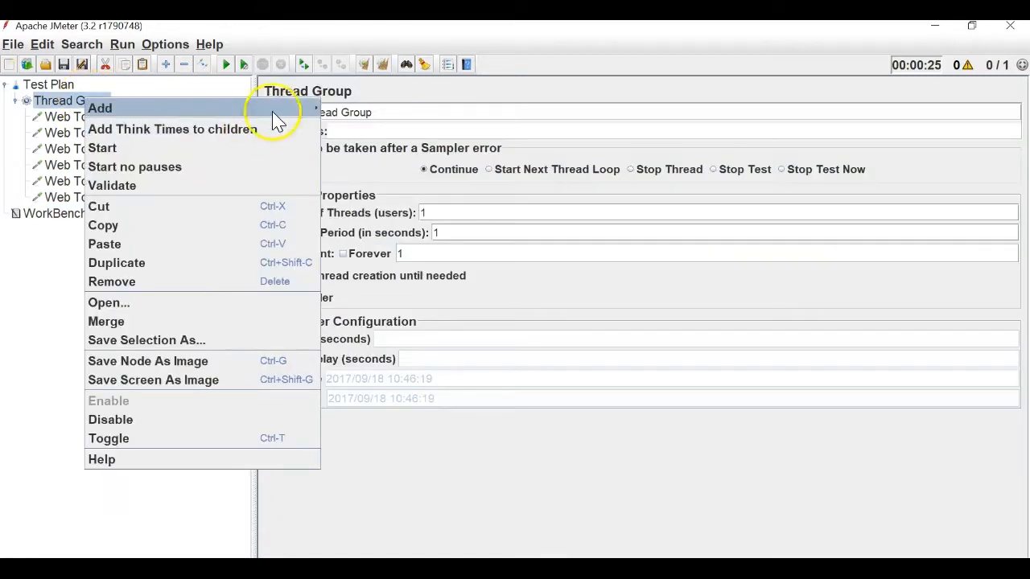
# Add a View Results Tree listener to the Thread Group
pyautogui.moveTo(274, 109)
pyautogui.moveTo(346, 239)
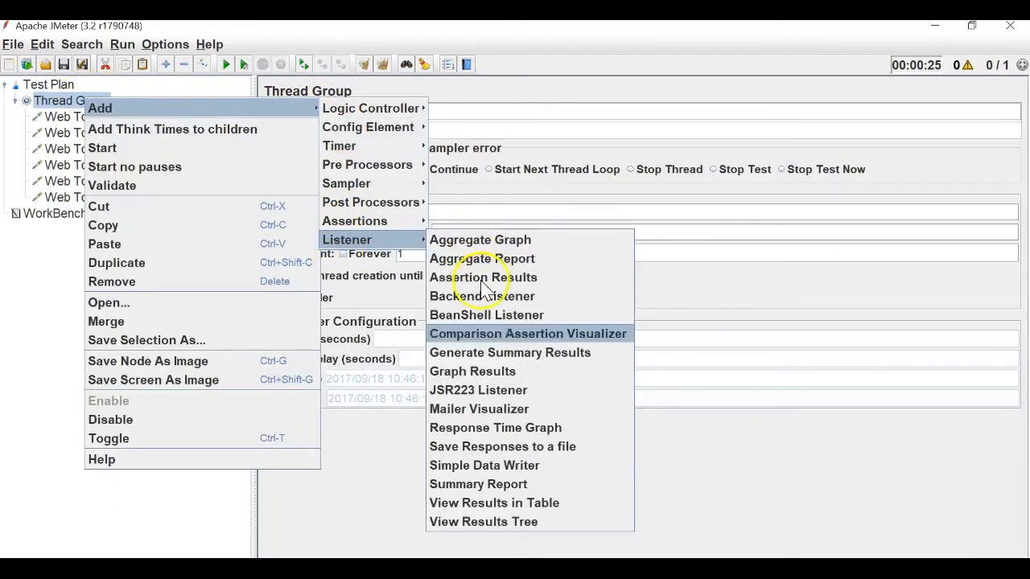
pyautogui.click(482, 522)
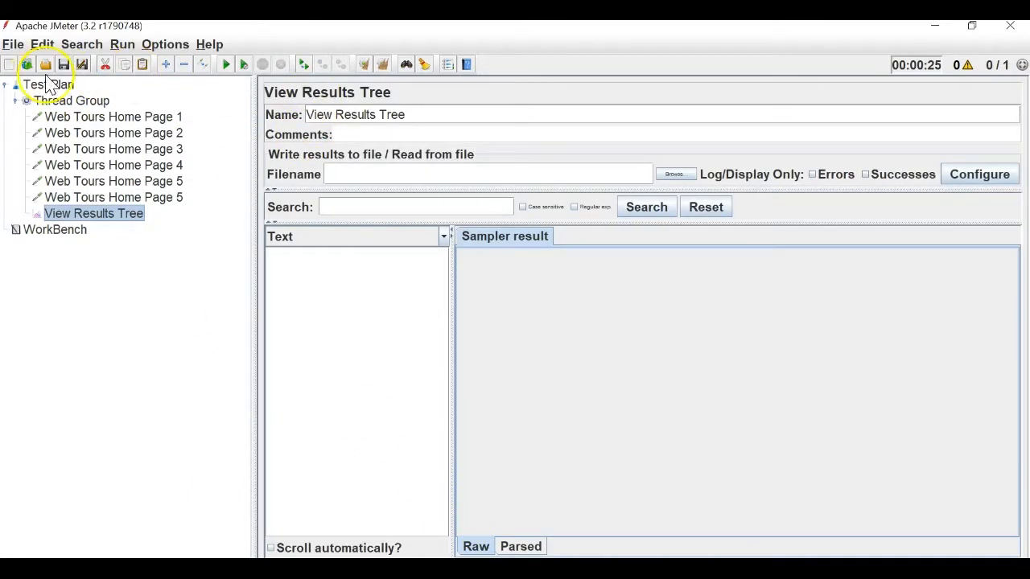
# Save the test plan as SynchronizingTimers.jmx in the 8- Timers folder
pyautogui.click(13, 44)
pyautogui.click(34, 184)
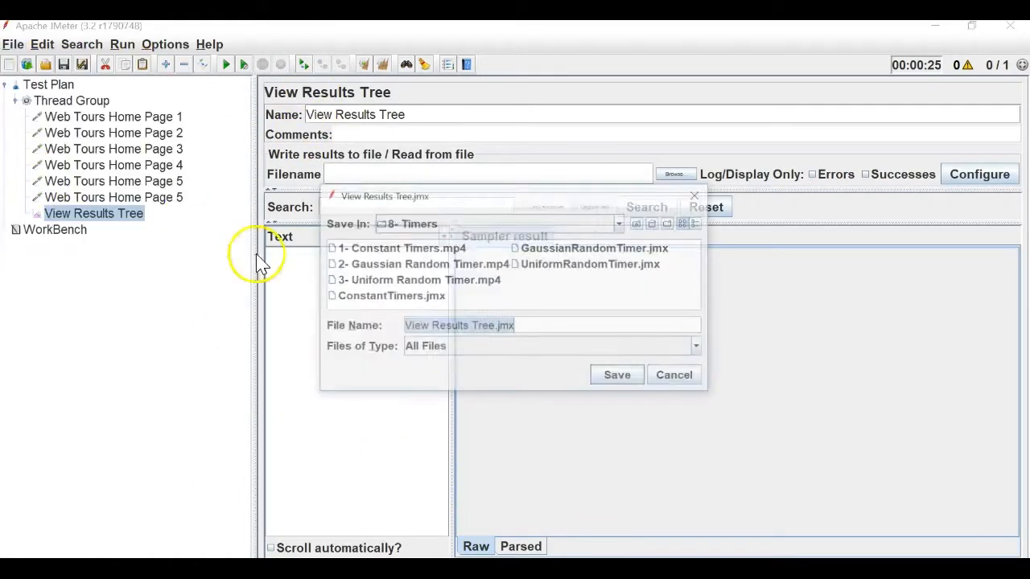
pyautogui.click(452, 326)
pyautogui.moveTo(494, 326); pyautogui.dragTo(298, 329)
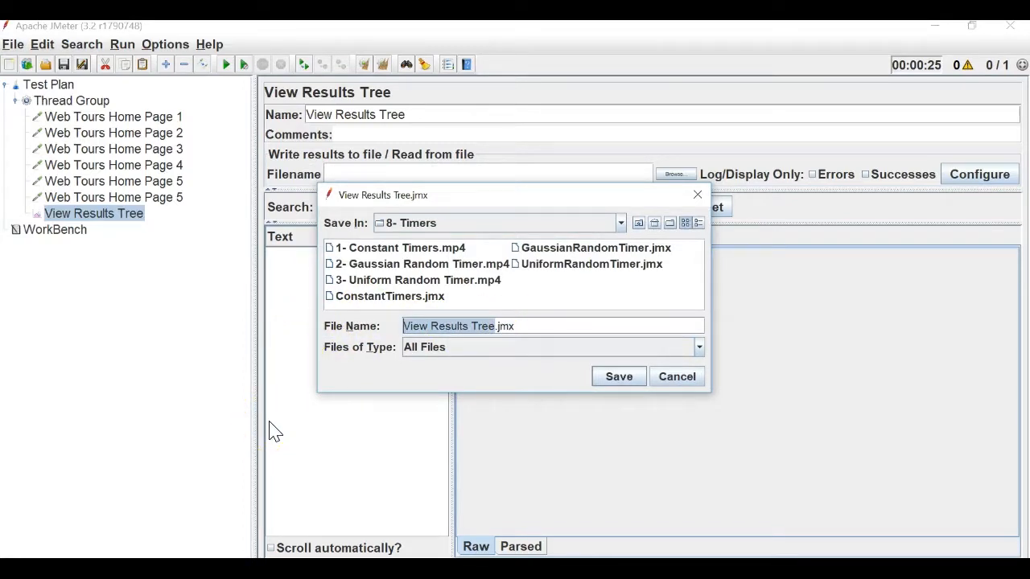
pyautogui.press('BackSpace')
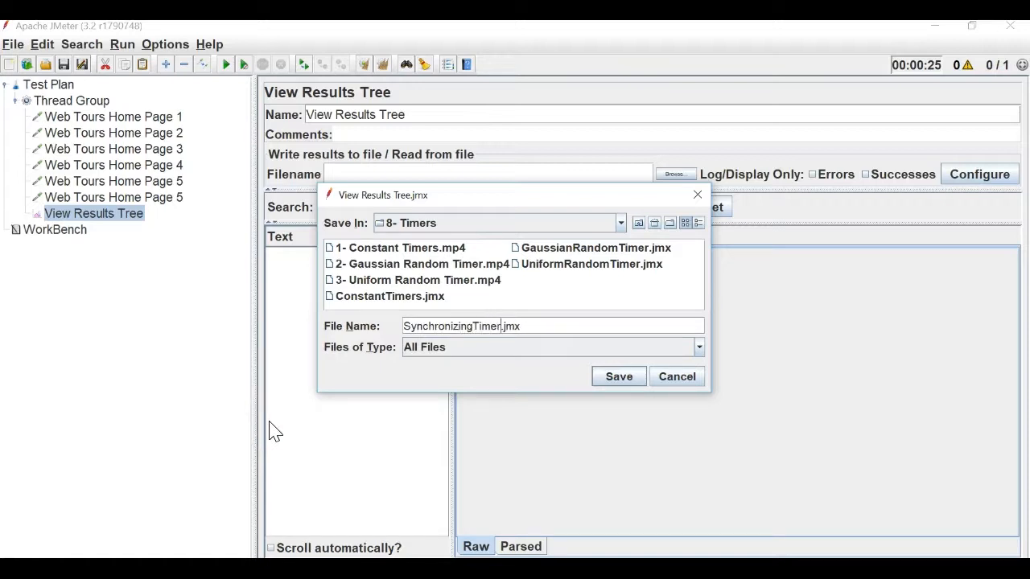
pyautogui.press('Return')
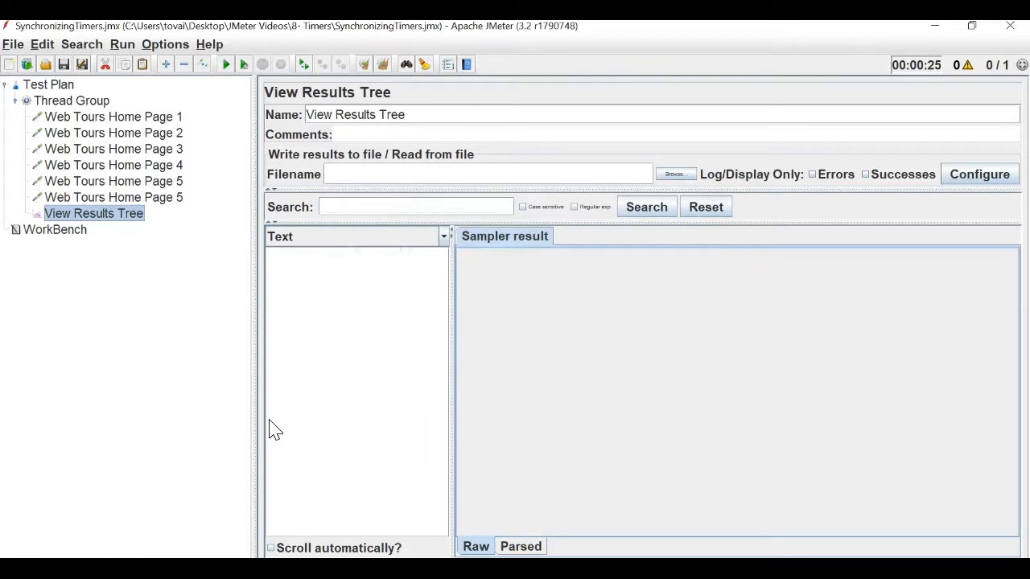
# Run the test plan once and set the Thread Group's loop count to 5
pyautogui.click(227, 67)
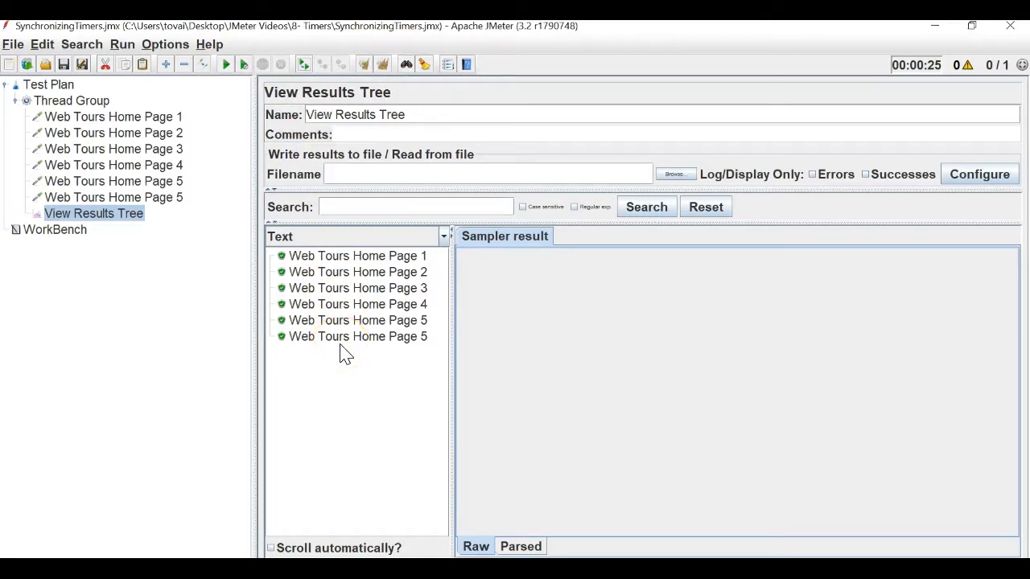
pyautogui.click(72, 101)
pyautogui.click(418, 252)
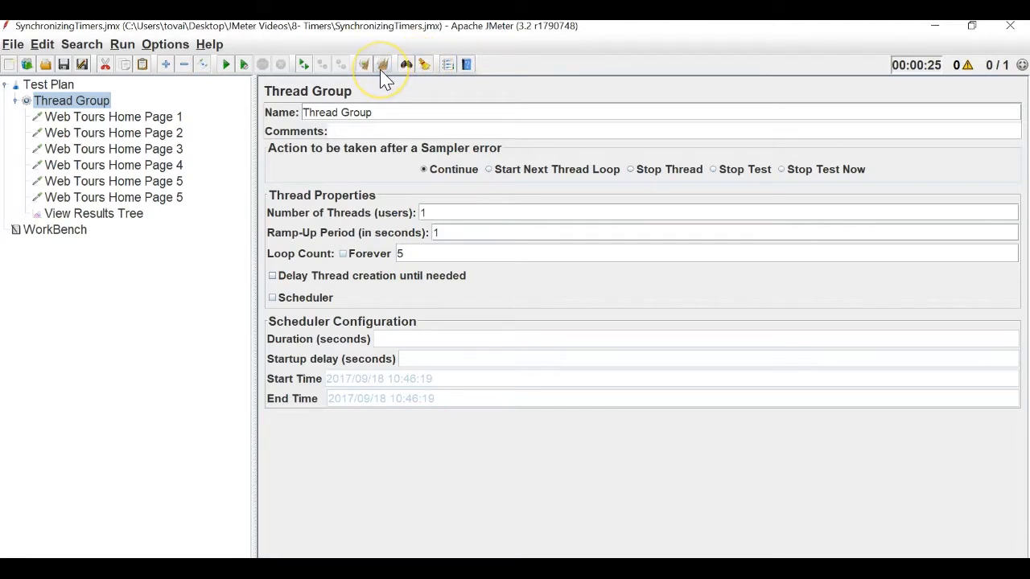
# Run the test plan with five loops, review the sampler results in View Results Tree, and clear all results
pyautogui.click(109, 214)
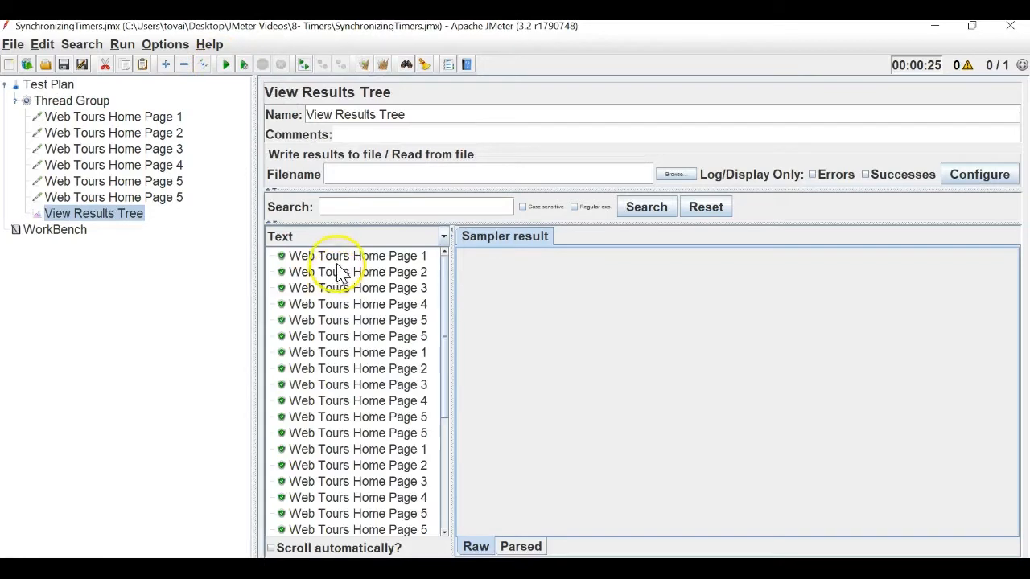
pyautogui.scroll(-4, 276, 439)
pyautogui.scroll(4, 282, 440)
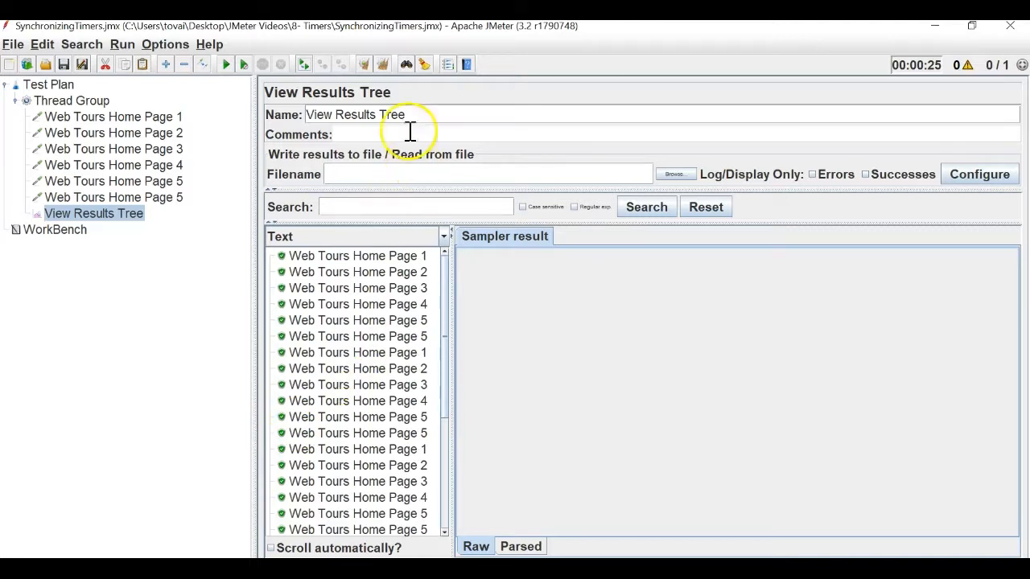
pyautogui.click(388, 68)
pyautogui.click(237, 64)
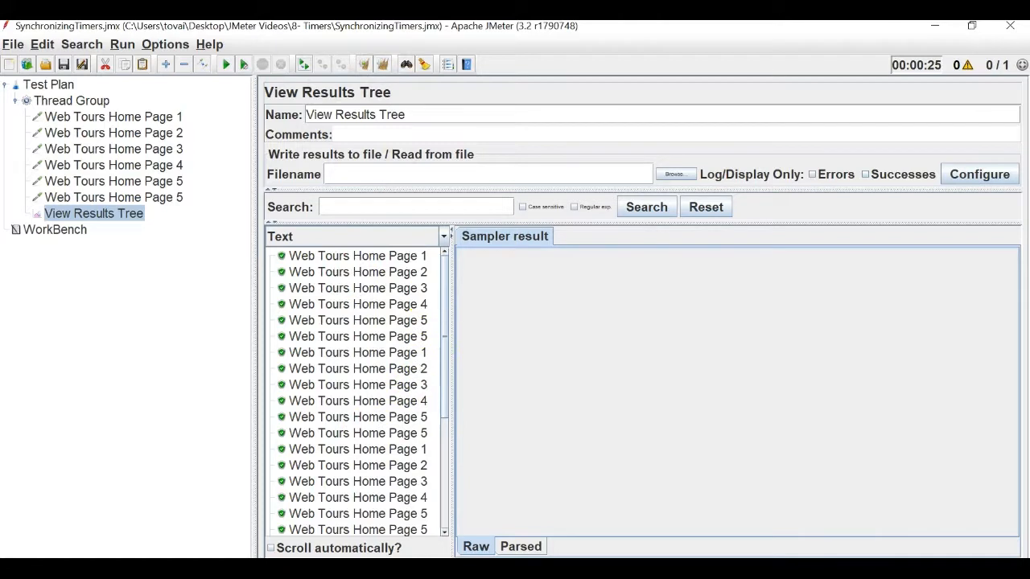
pyautogui.click(381, 69)
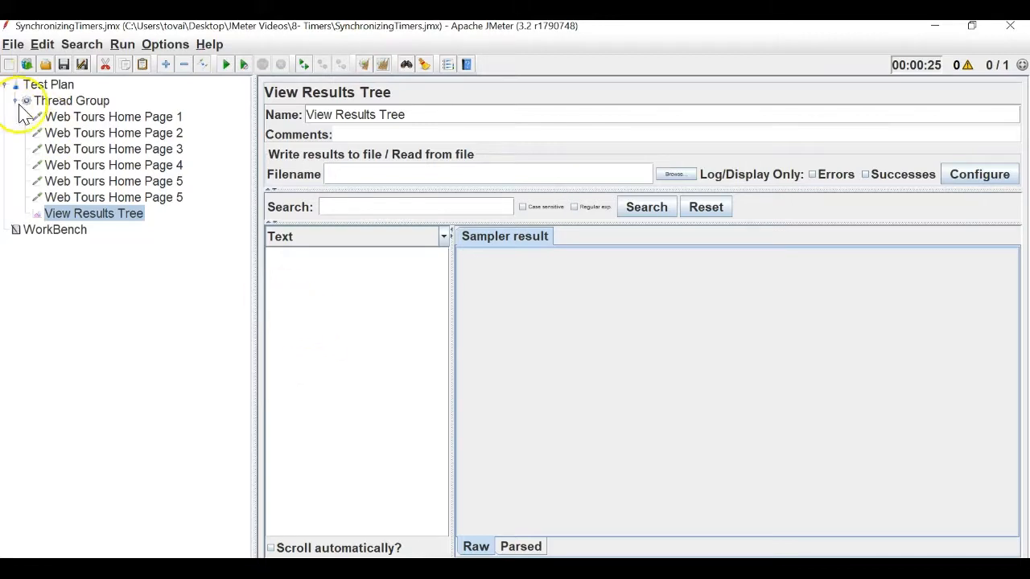
# Rename the second of the two samplers called Web Tours Home Page 5 to Web Tours Home Page 6
pyautogui.click(129, 197)
pyautogui.click(483, 114)
pyautogui.press('BackSpace')
pyautogui.write('6')
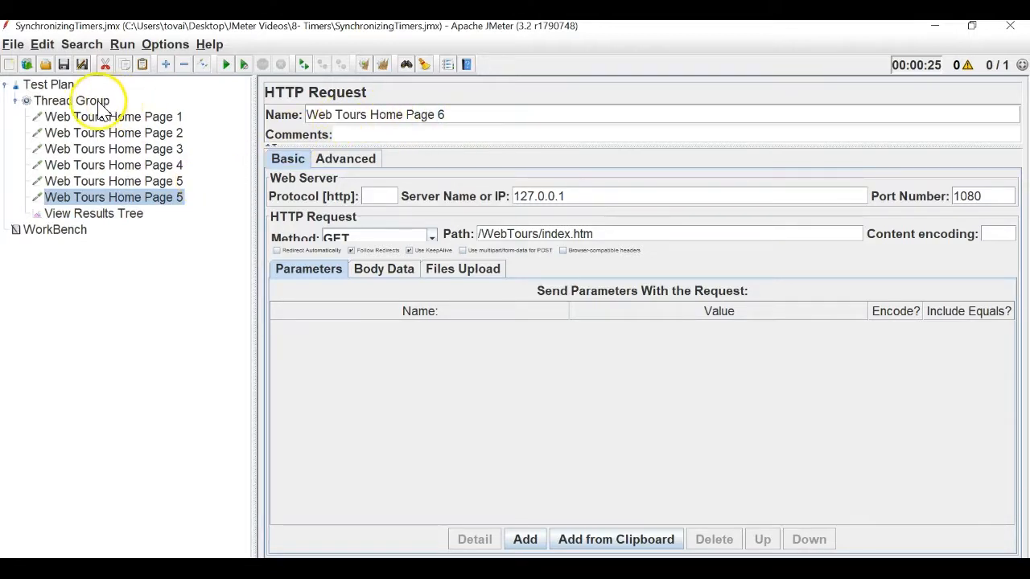
# Set the Thread Group's loop count to 1 and its ramp-up period to 10 seconds
pyautogui.click(73, 100)
pyautogui.write('1')
pyautogui.moveTo(453, 230); pyautogui.dragTo(424, 233)
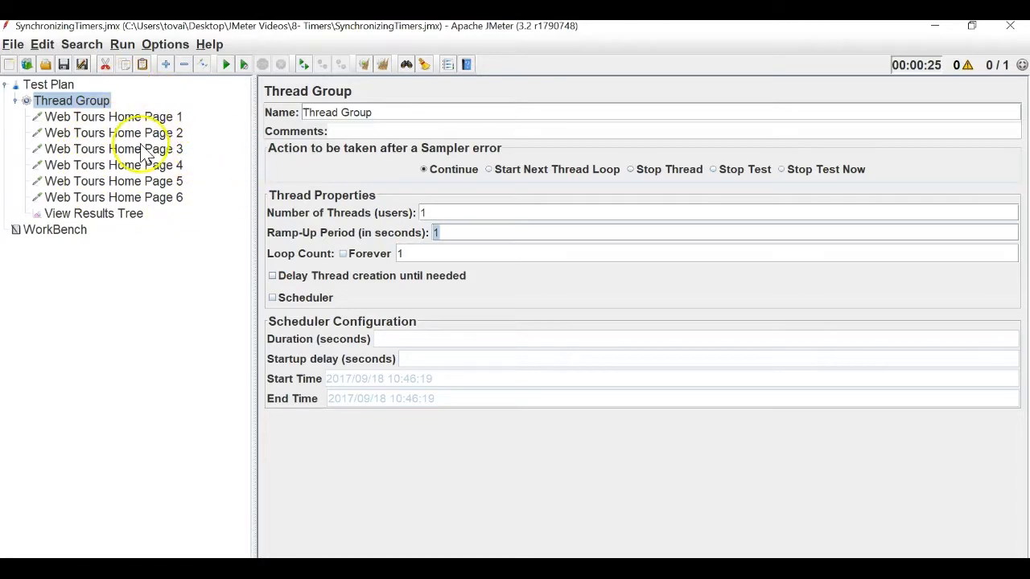
pyautogui.write('0')
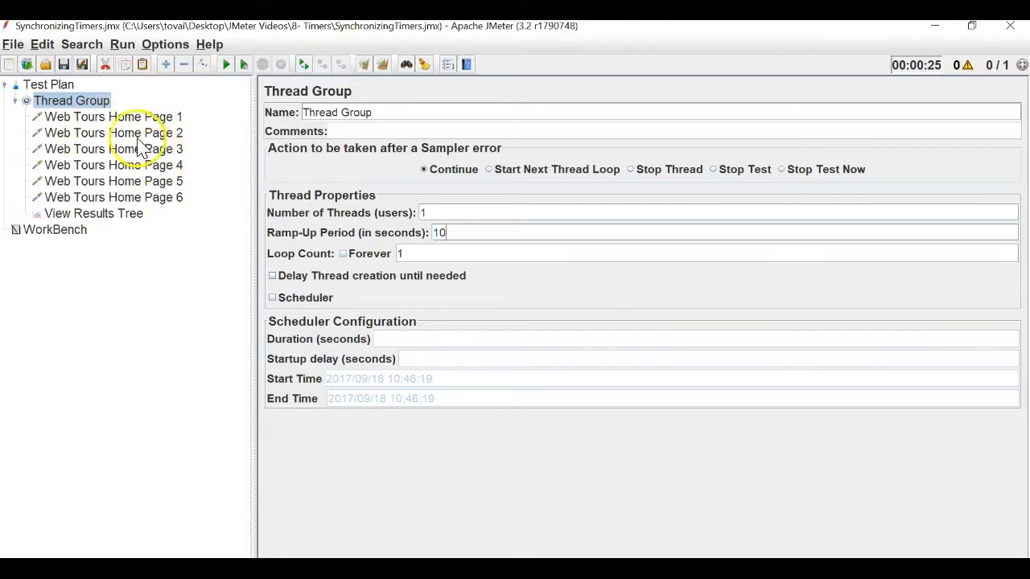
# Run the single-user test with the 10-second ramp-up, clear the results, and run it again in View Results Tree
pyautogui.click(138, 117)
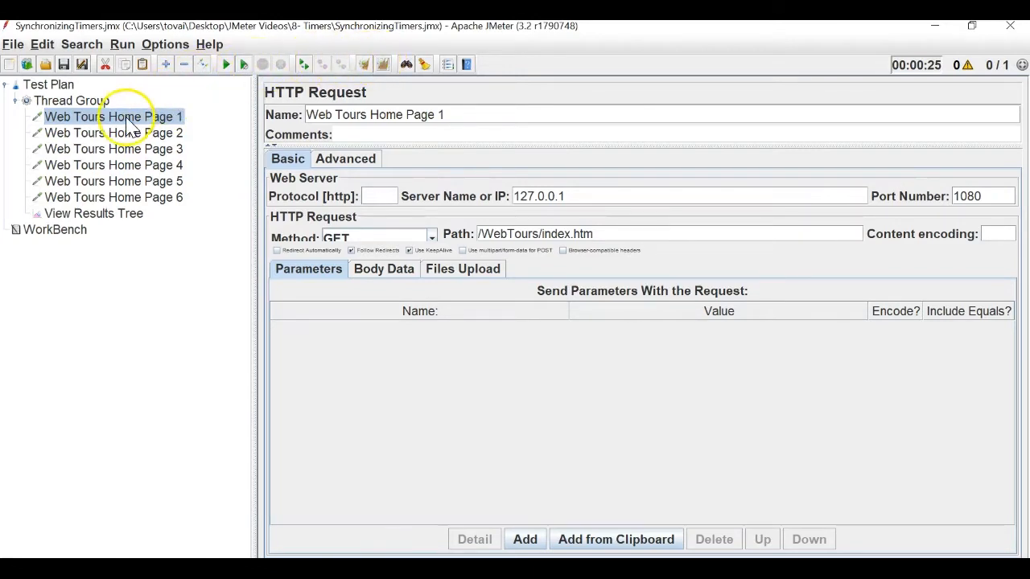
pyautogui.click(81, 213)
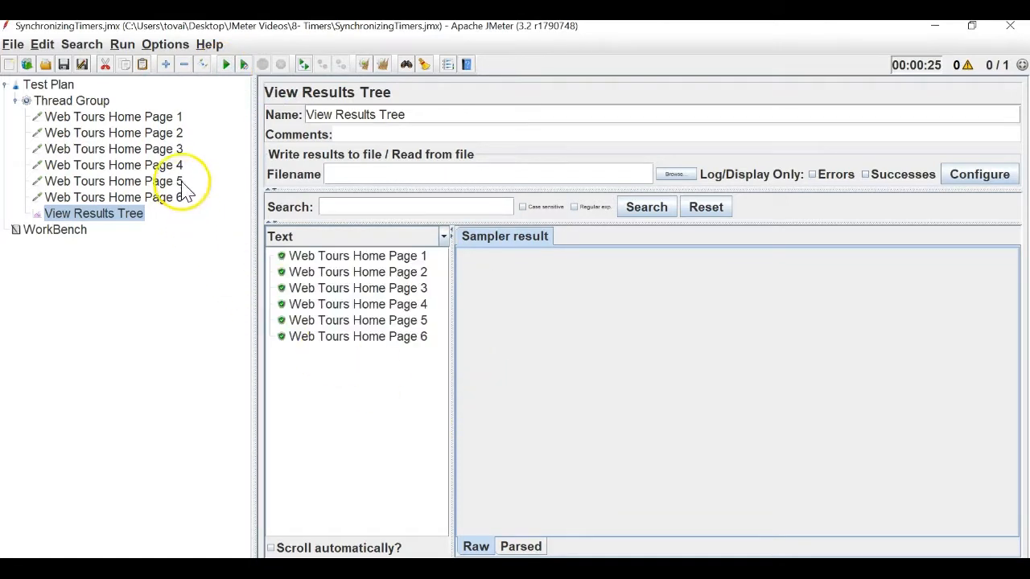
pyautogui.click(100, 103)
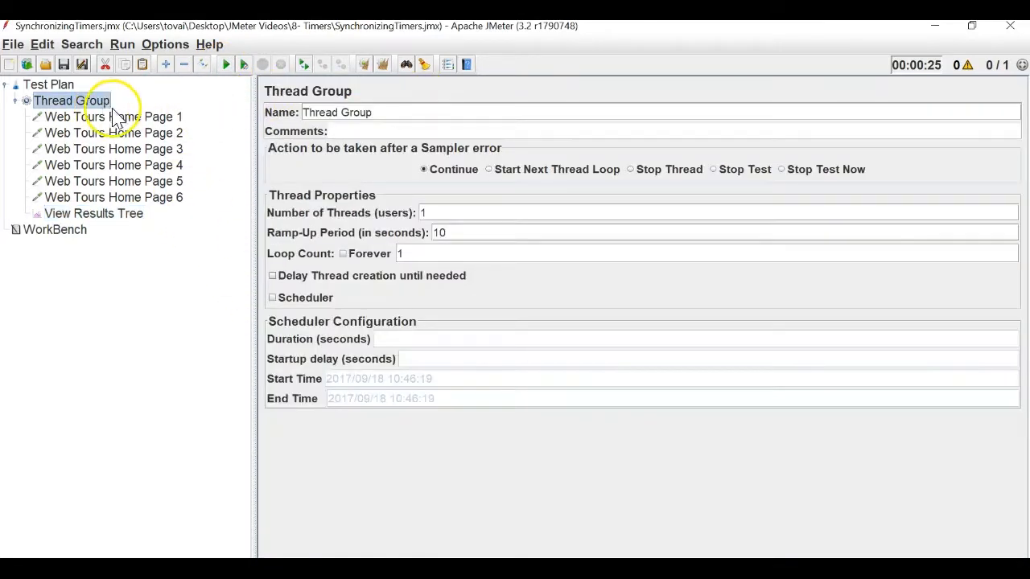
pyautogui.moveTo(480, 232); pyautogui.dragTo(407, 227)
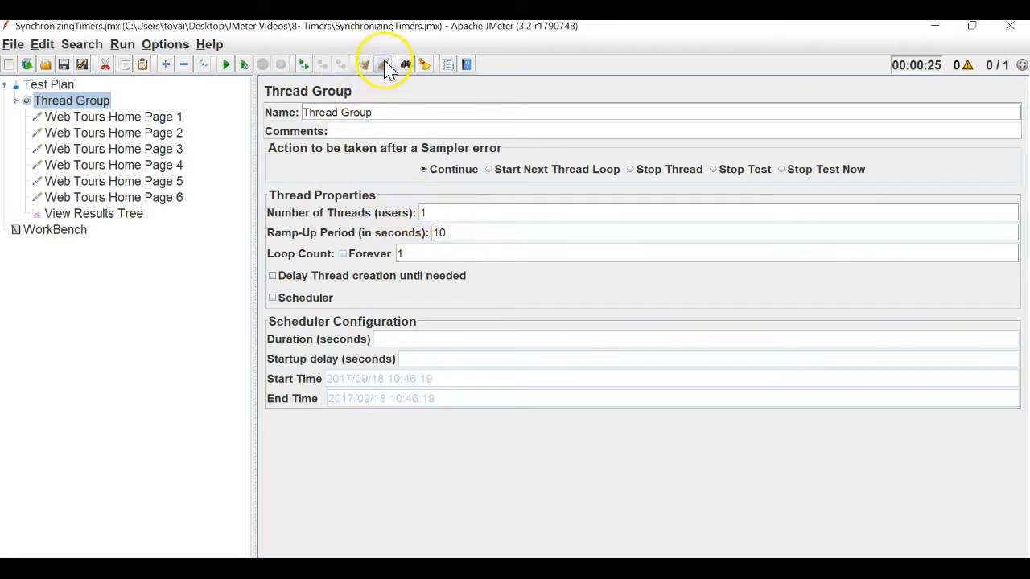
pyautogui.click(115, 215)
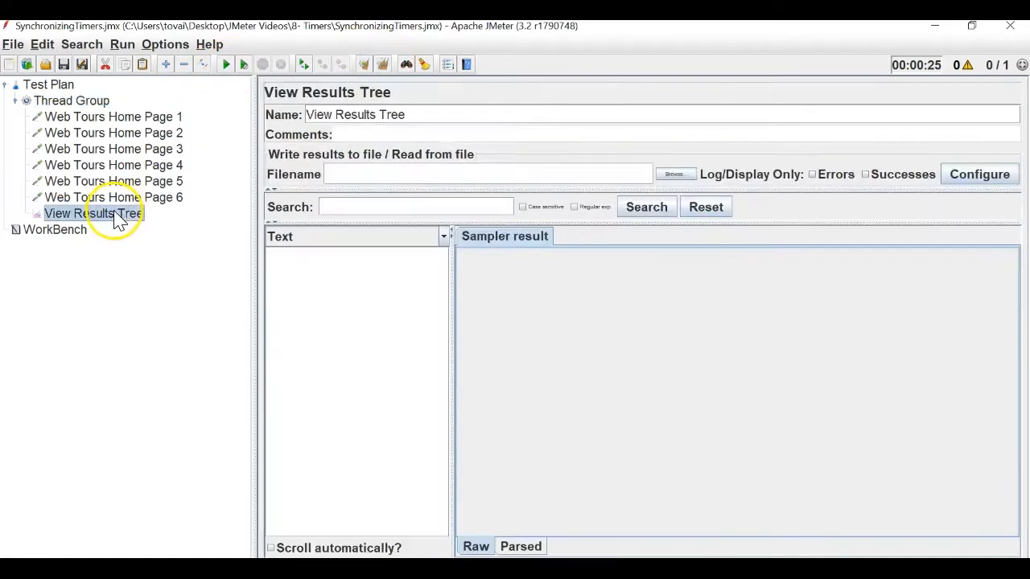
pyautogui.click(227, 66)
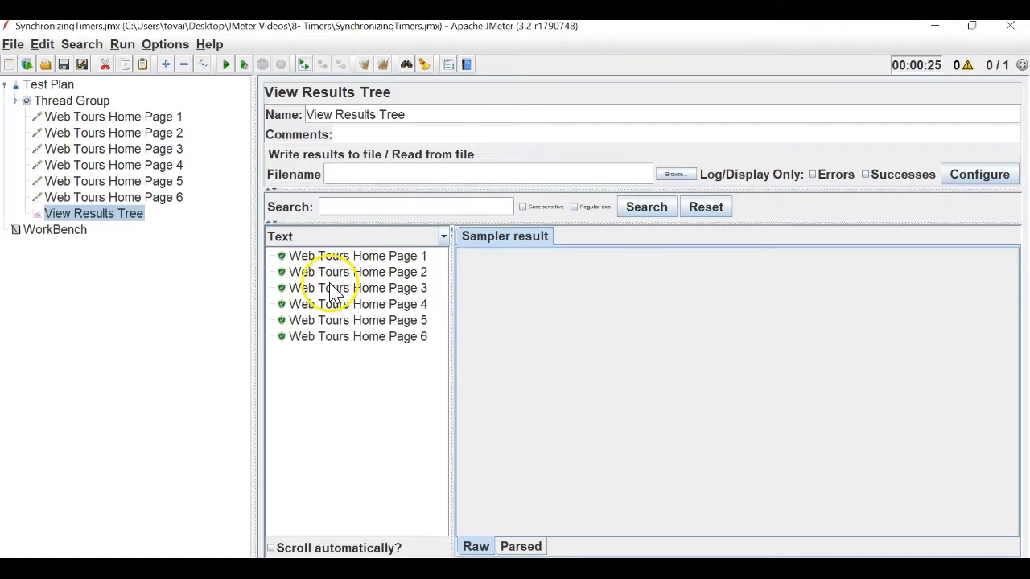
# Set the Thread Group to 5 threads with a ramp-up period of 20 seconds
pyautogui.click(76, 101)
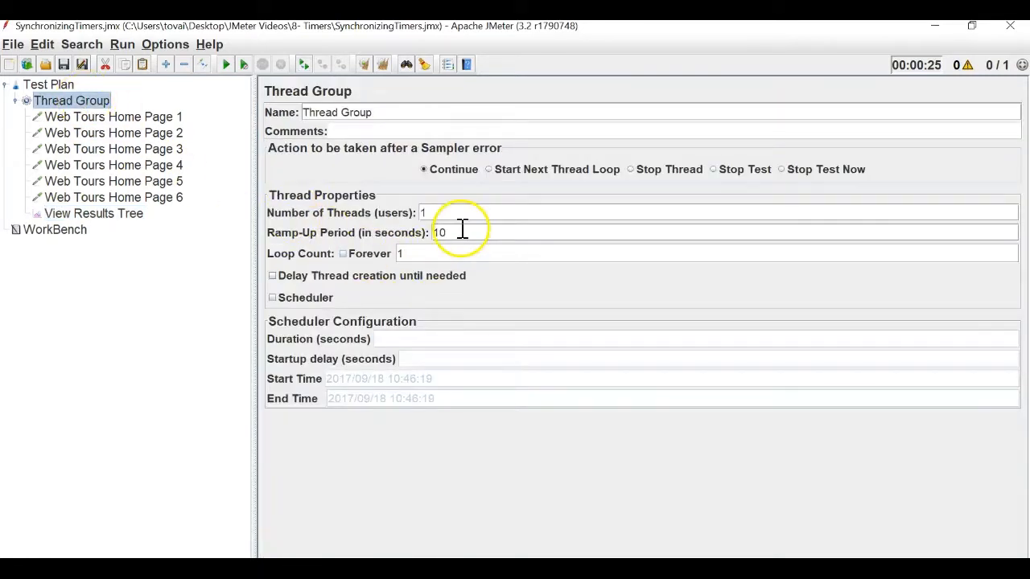
pyautogui.moveTo(437, 233); pyautogui.dragTo(461, 235)
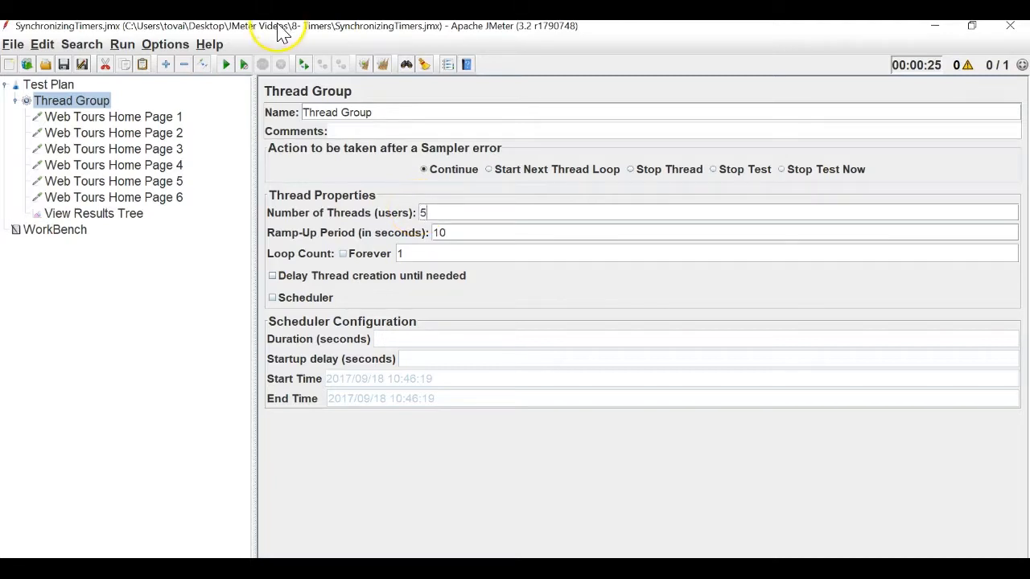
pyautogui.moveTo(455, 231); pyautogui.dragTo(417, 233)
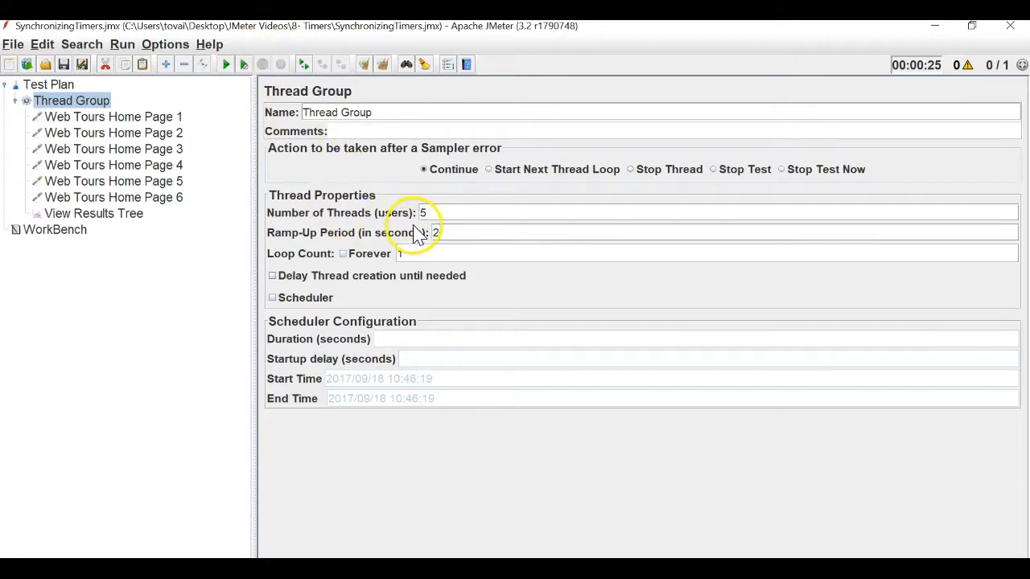
# Clear old results, run the five-user test, and watch the sampler results arrive in View Results Tree
pyautogui.click(380, 67)
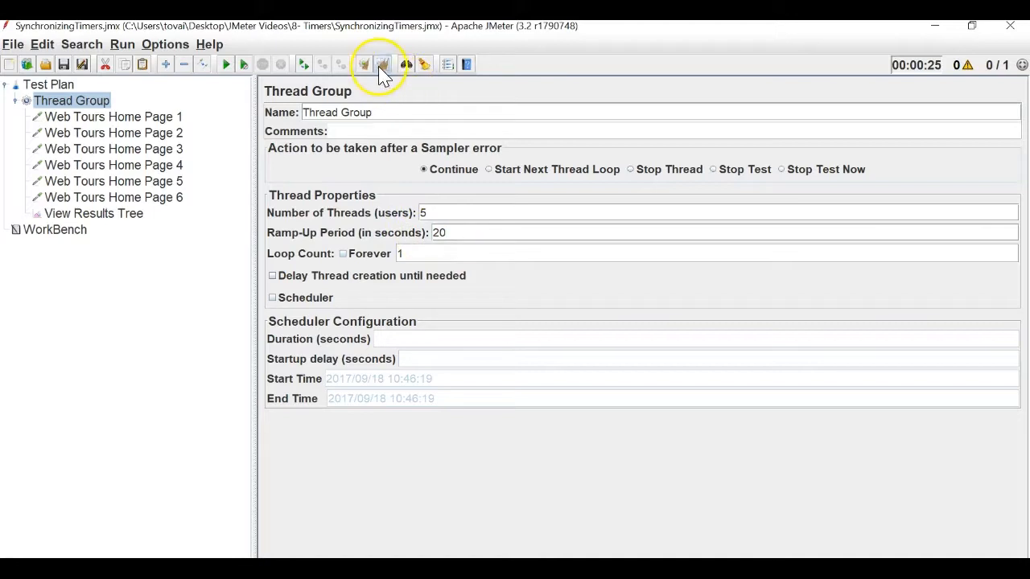
pyautogui.click(227, 67)
pyautogui.click(121, 214)
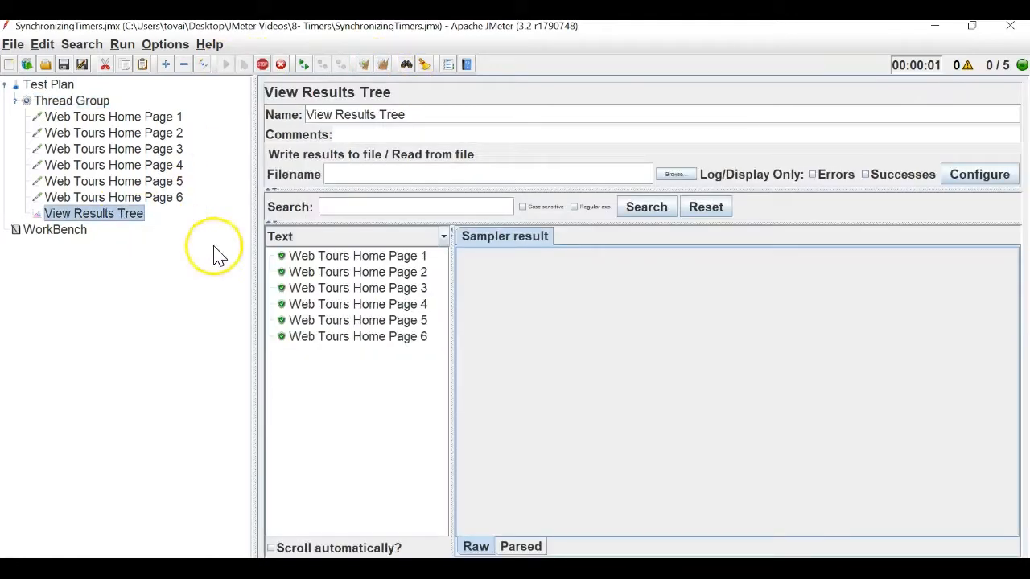
pyautogui.click(383, 64)
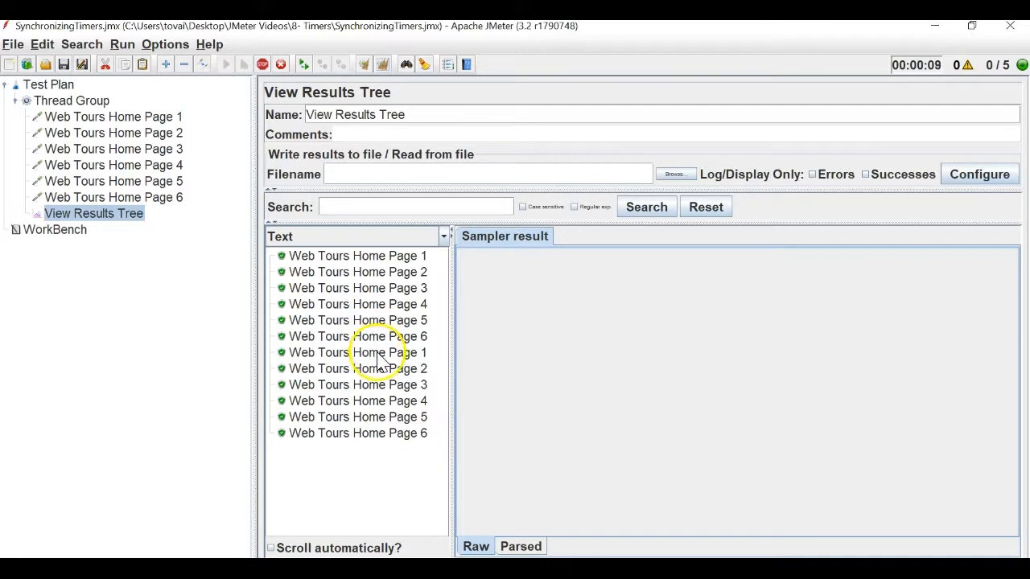
pyautogui.click(95, 110)
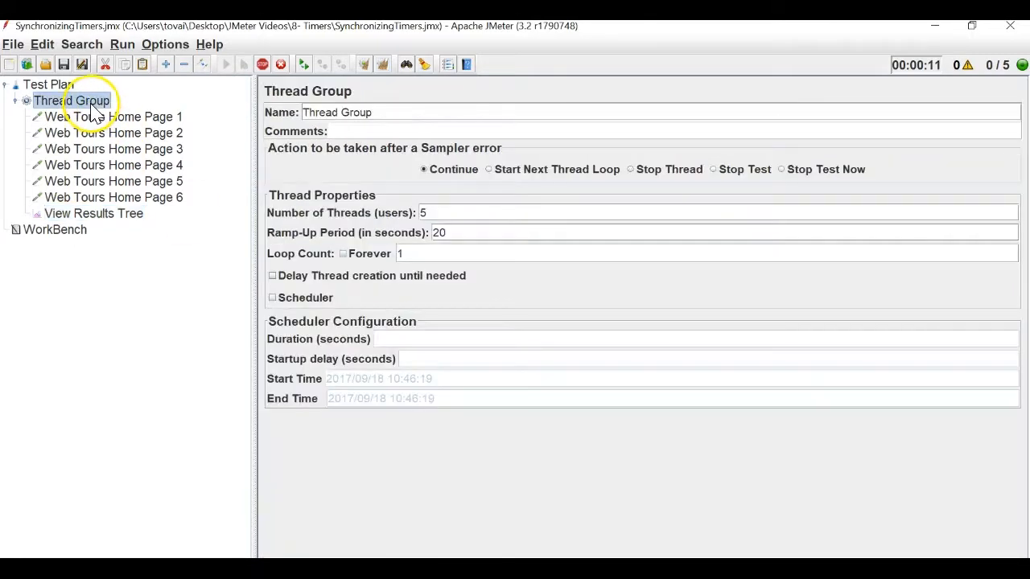
pyautogui.click(133, 216)
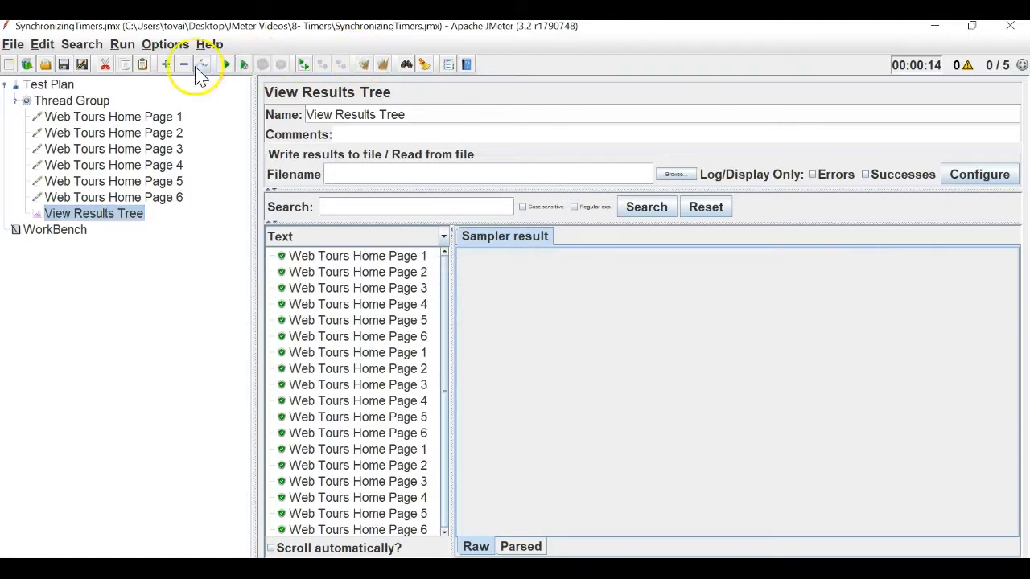
# Disable the samplers Web Tours Home Page 2 through Web Tours Home Page 6
pyautogui.click(102, 108)
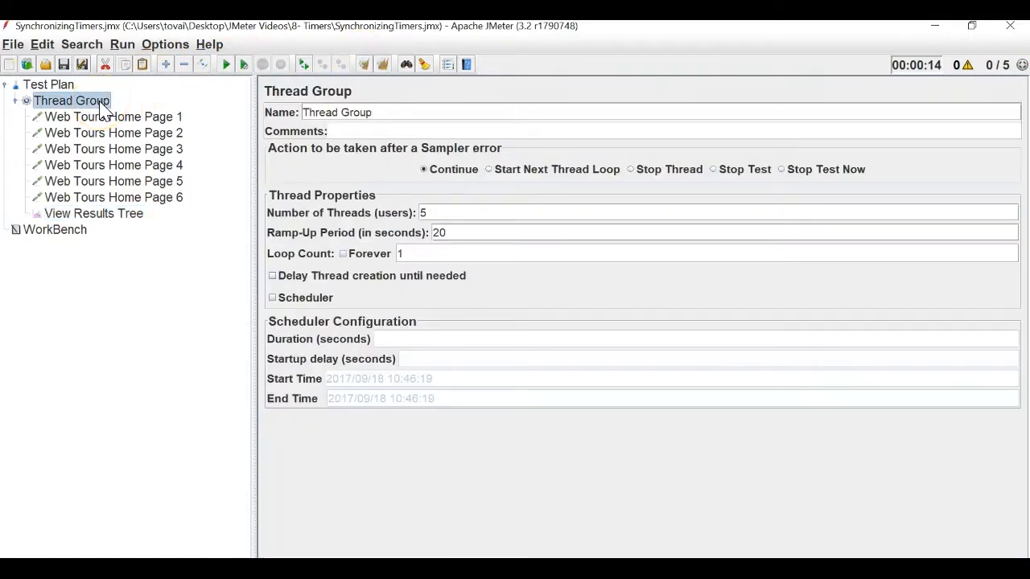
pyautogui.click(415, 214)
pyautogui.click(173, 133)
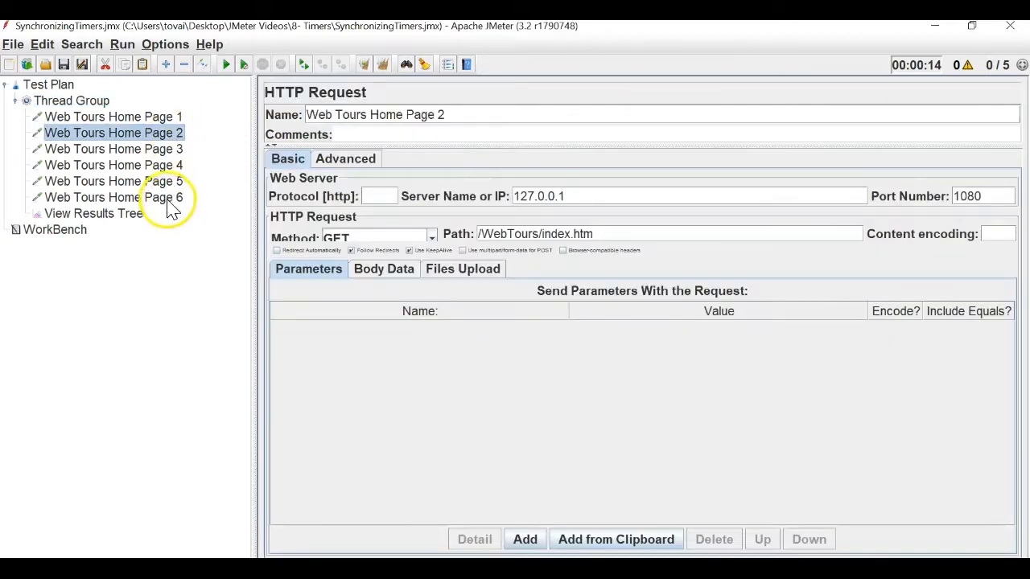
pyautogui.keyDown('shift'); pyautogui.click(170, 200); pyautogui.keyUp('shift')
pyautogui.rightClick(164, 148)
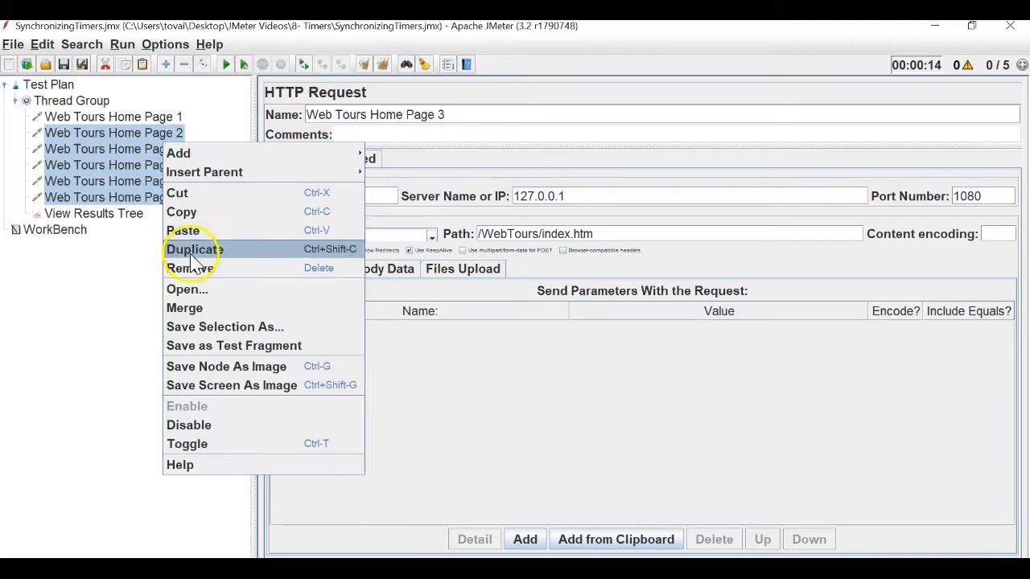
pyautogui.click(197, 425)
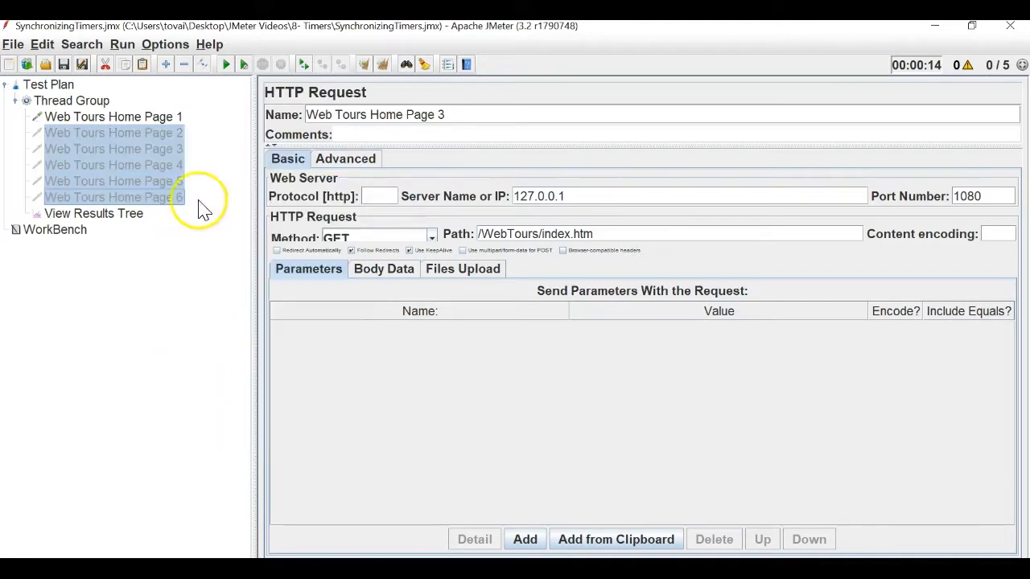
# Clear the results, run the test with only Web Tours Home Page 1 enabled, and watch the results in View Results Tree
pyautogui.click(166, 117)
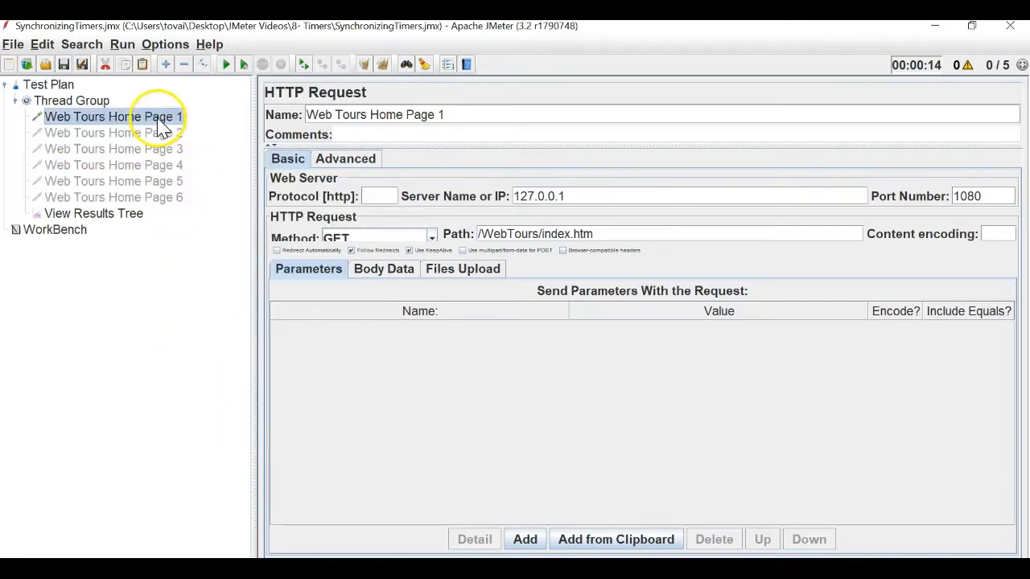
pyautogui.click(98, 103)
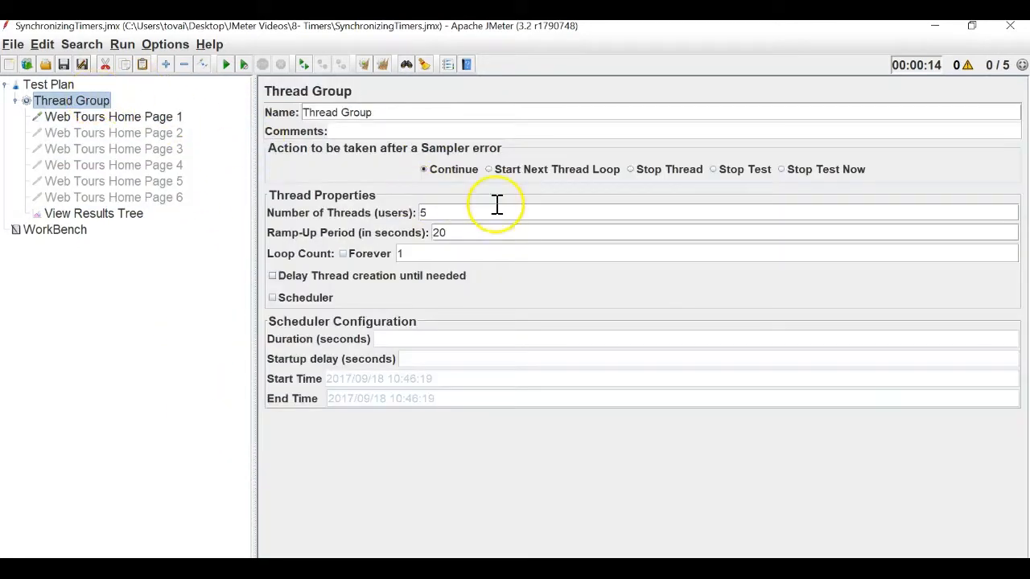
pyautogui.doubleClick(437, 233)
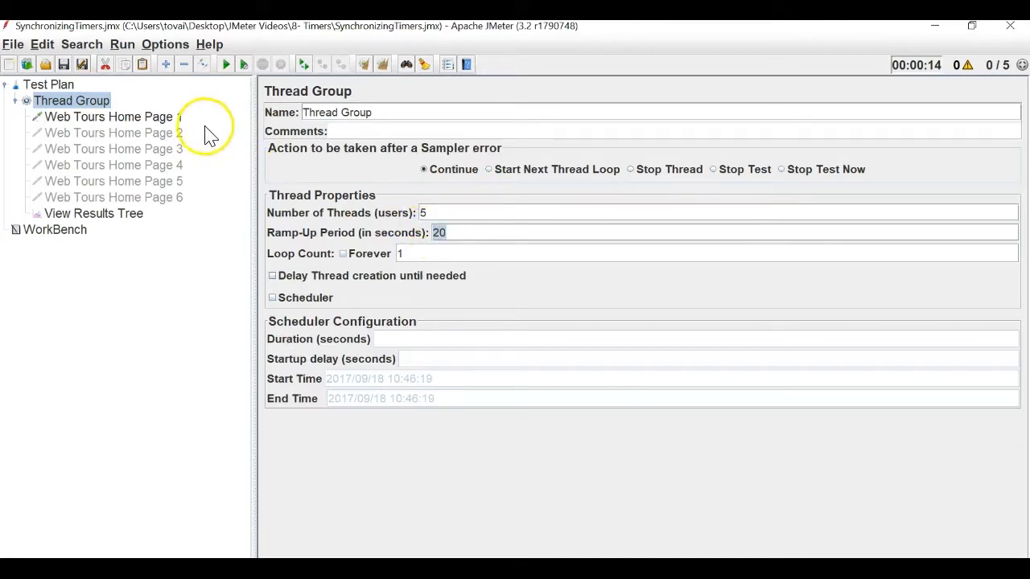
pyautogui.click(173, 123)
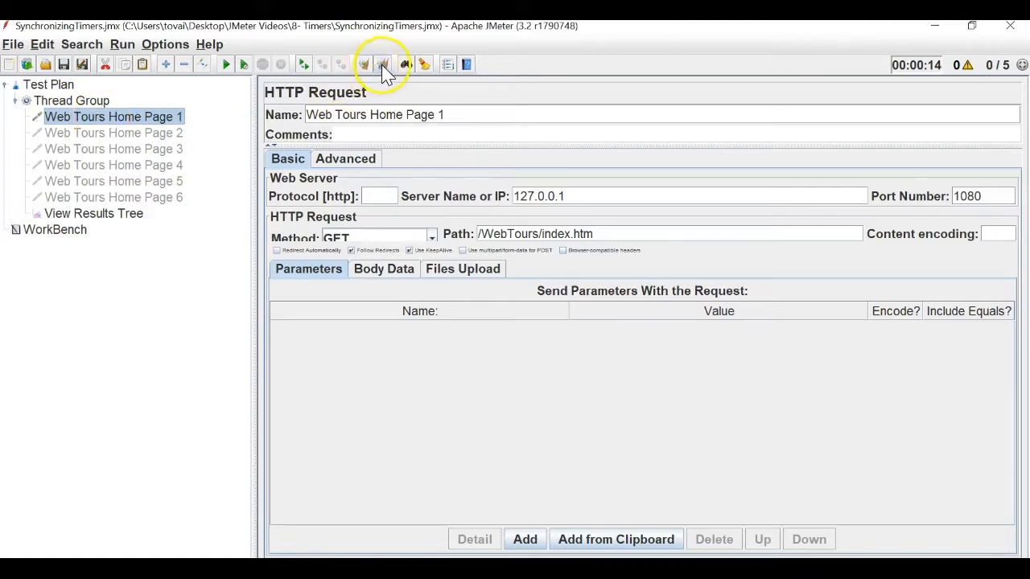
pyautogui.click(226, 64)
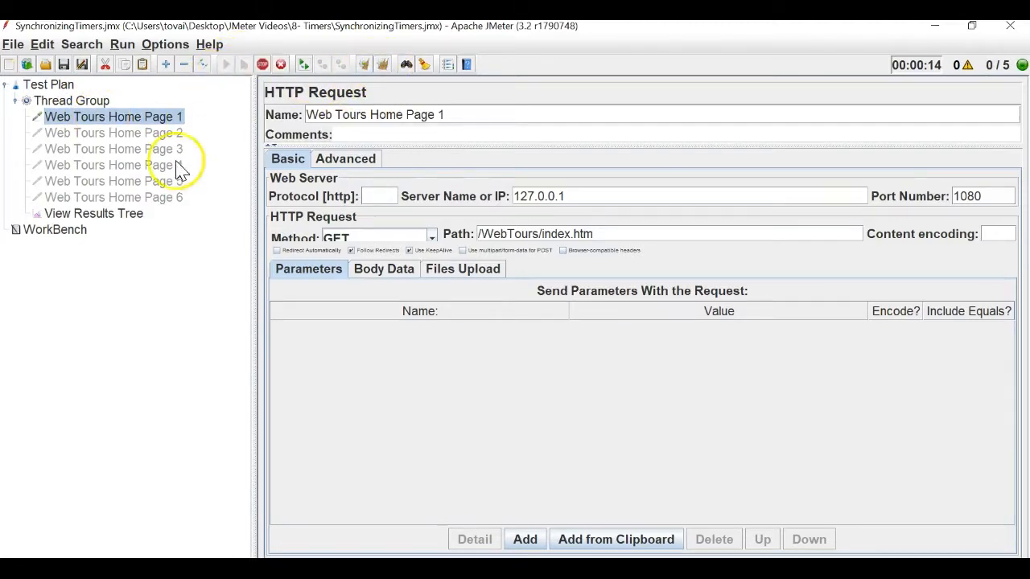
pyautogui.click(100, 215)
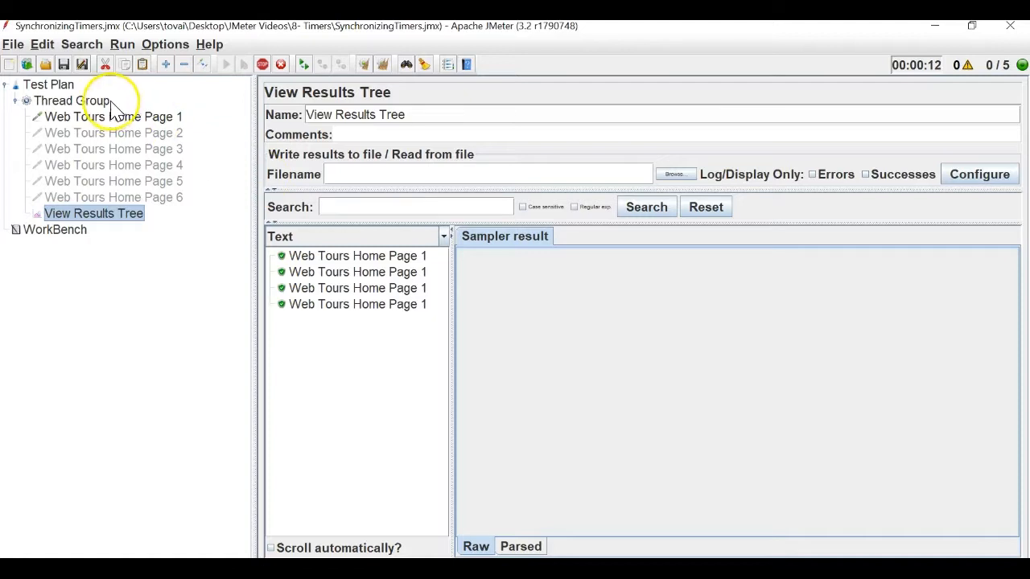
# Check the Thread Group's ramp-up period against the sampler results of the finished run in View Results Tree
pyautogui.click(88, 100)
pyautogui.doubleClick(441, 232)
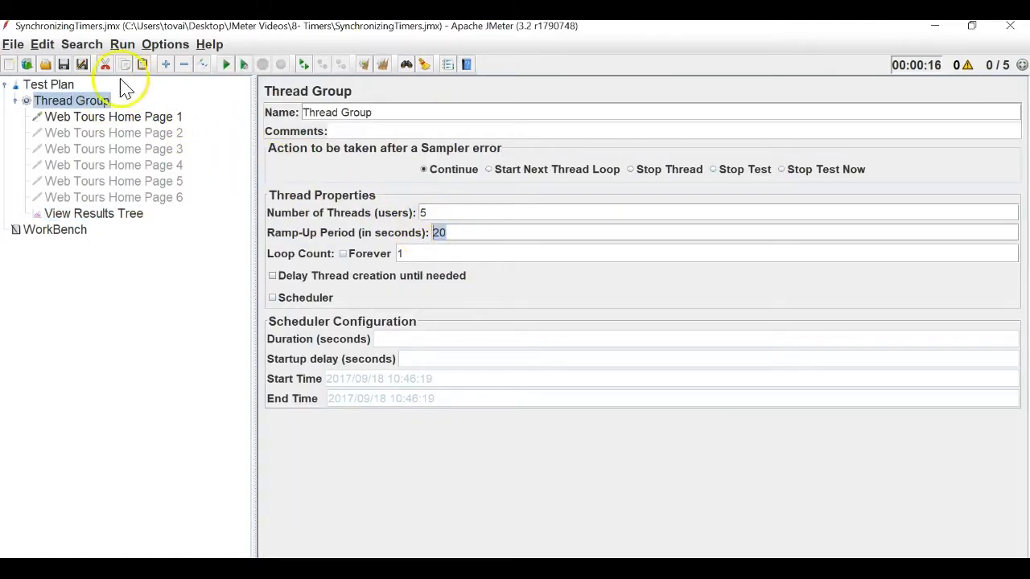
pyautogui.click(115, 119)
pyautogui.click(101, 214)
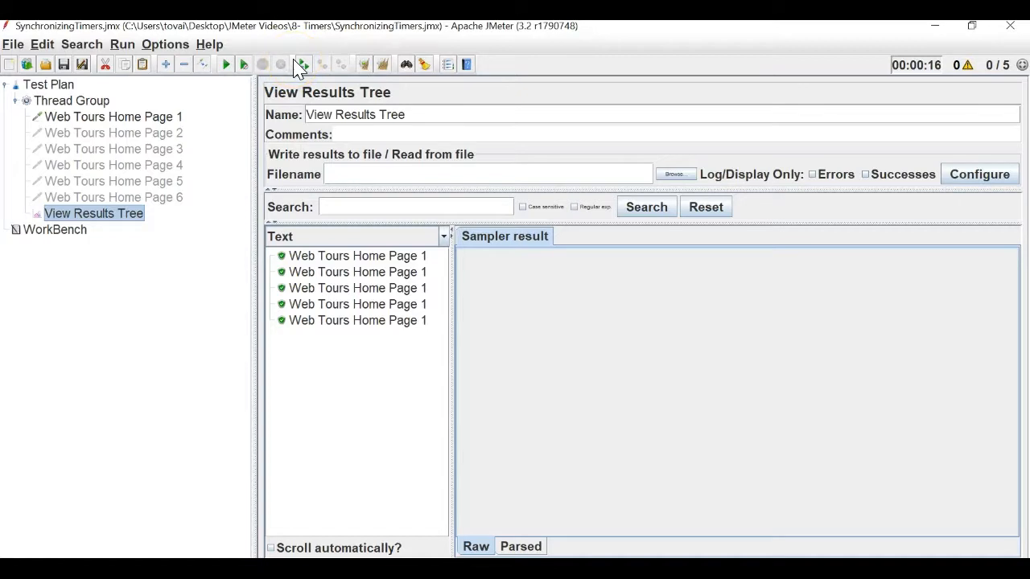
# Compare the sample start times of the first four Web Tours Home Page 1 results in View Results Tree
pyautogui.click(345, 256)
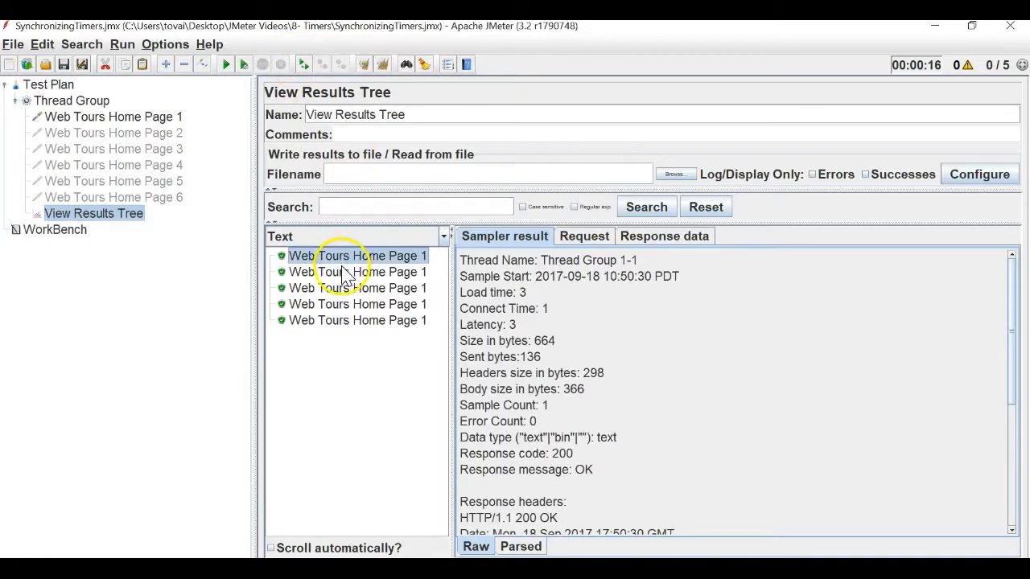
pyautogui.click(338, 273)
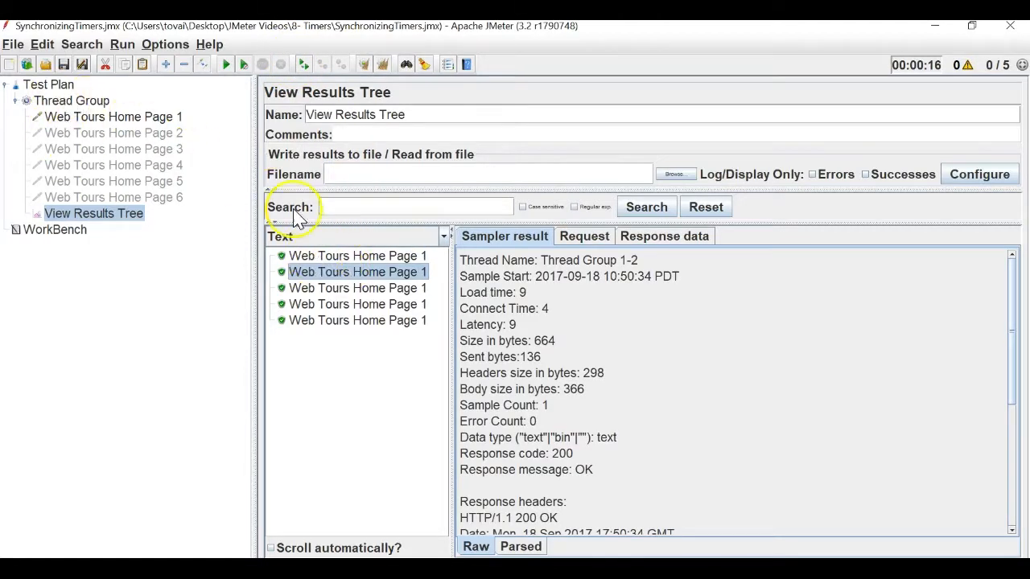
pyautogui.click(386, 257)
pyautogui.click(383, 272)
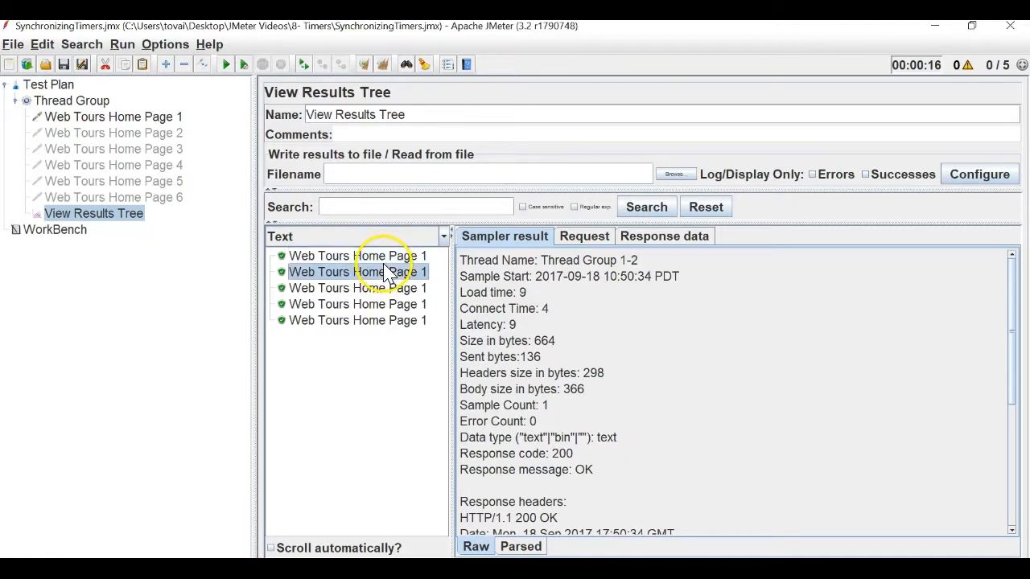
pyautogui.click(389, 290)
pyautogui.click(389, 304)
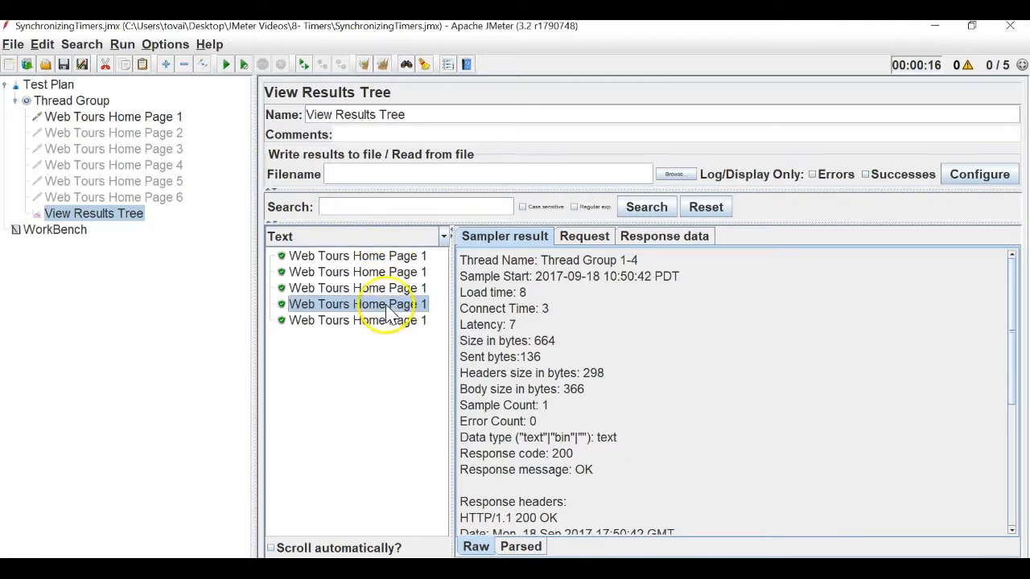
# Set the Thread Group to 10 users, run the test, and watch the results arrive in View Results Tree
pyautogui.click(77, 101)
pyautogui.moveTo(441, 207); pyautogui.dragTo(414, 211)
pyautogui.write('10')
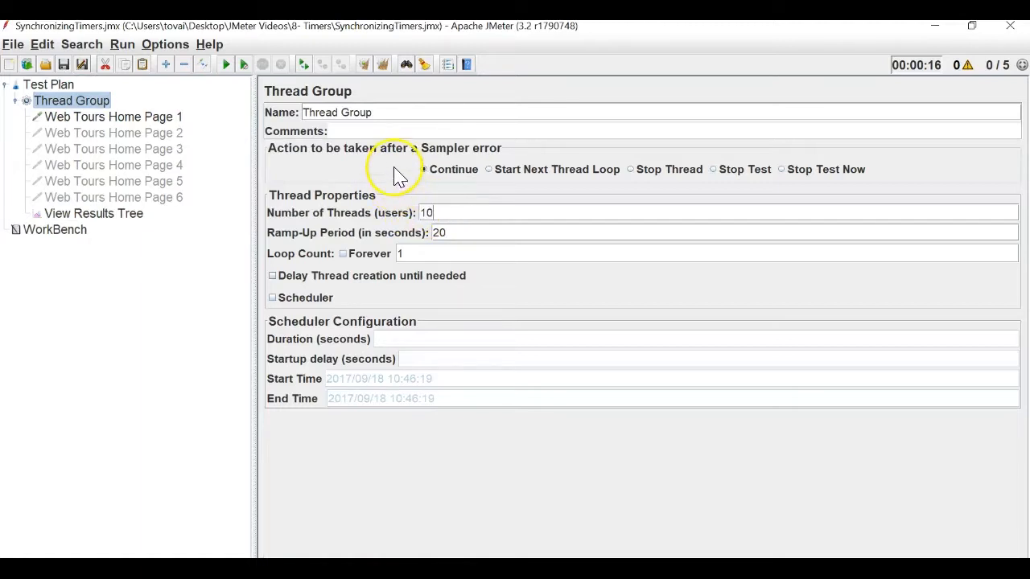
pyautogui.click(137, 216)
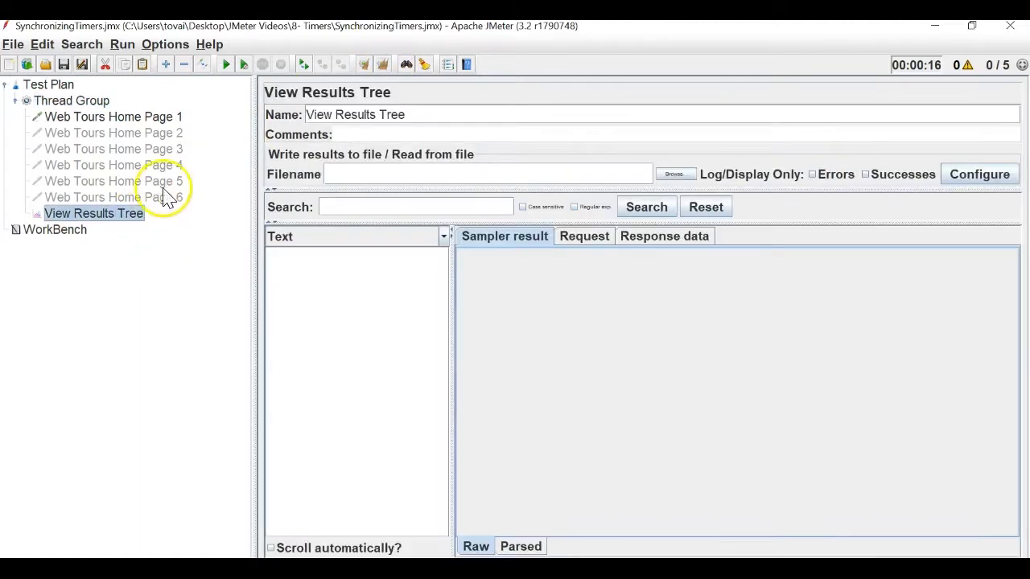
pyautogui.click(226, 64)
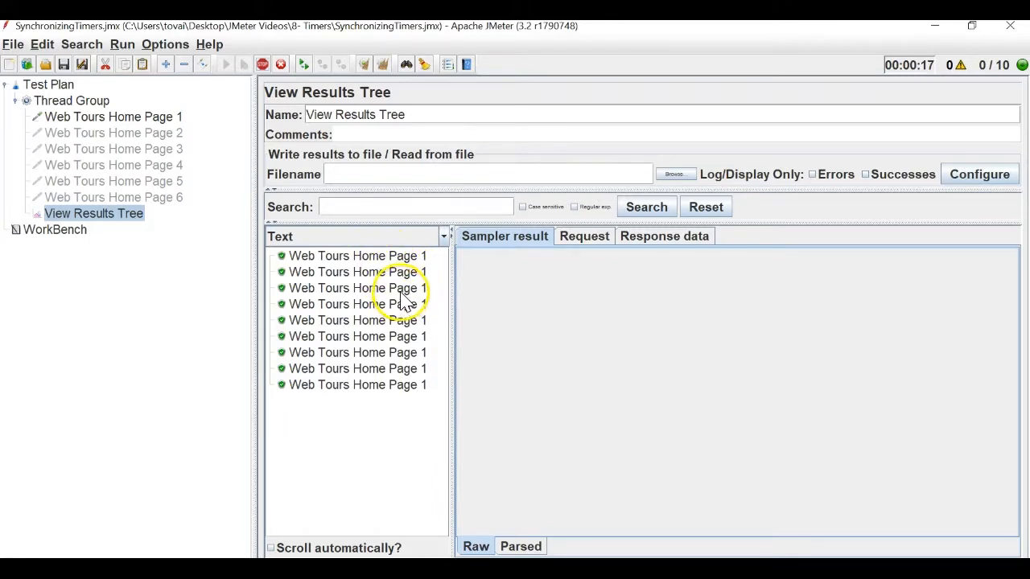
# Clear the results and add a Synchronizing Timer to the Thread Group, with the number of simulated users to group by set to 3
pyautogui.click(384, 65)
pyautogui.click(95, 103)
pyautogui.rightClick(97, 105)
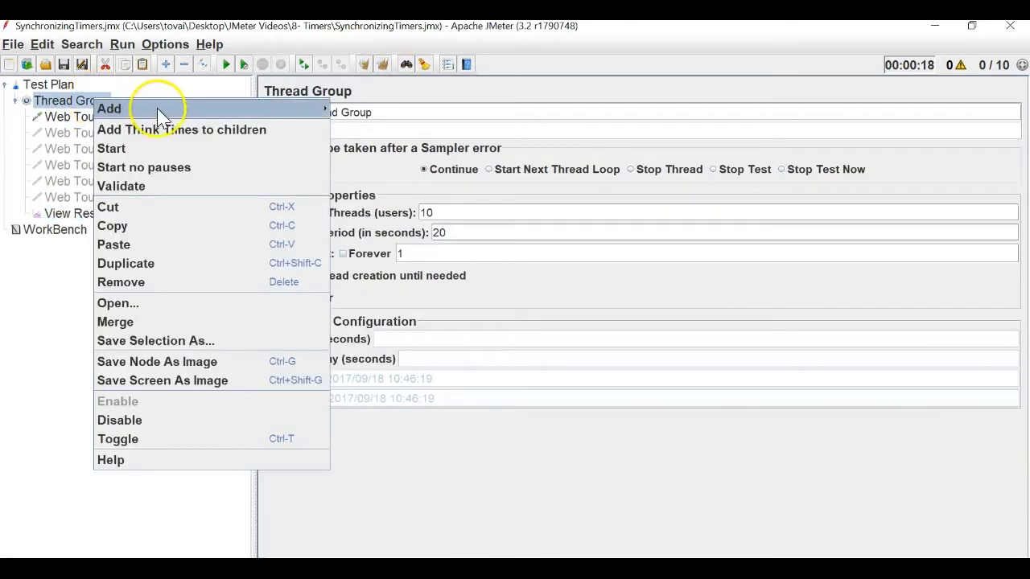
pyautogui.moveTo(157, 108)
pyautogui.moveTo(354, 240)
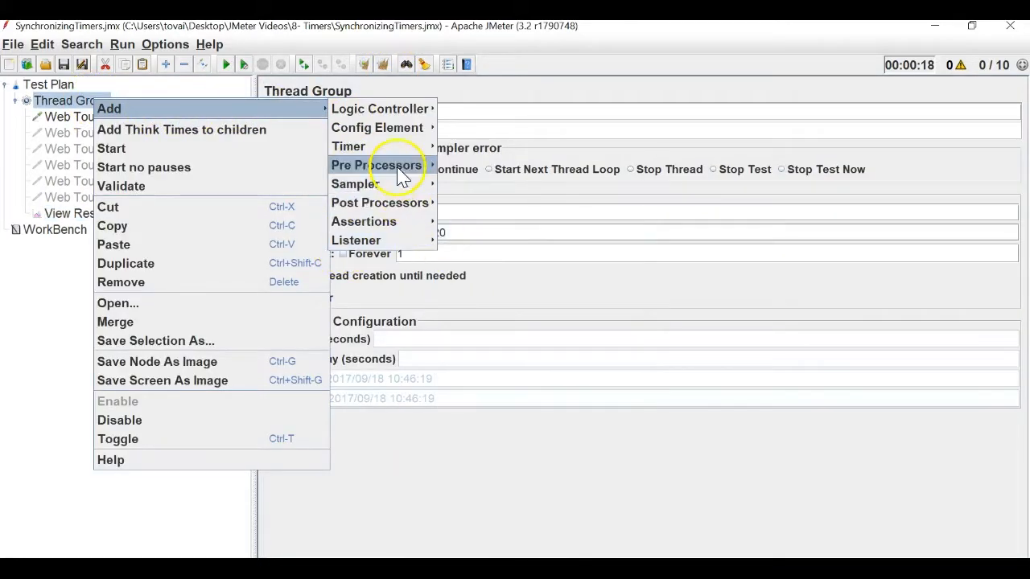
pyautogui.moveTo(402, 150)
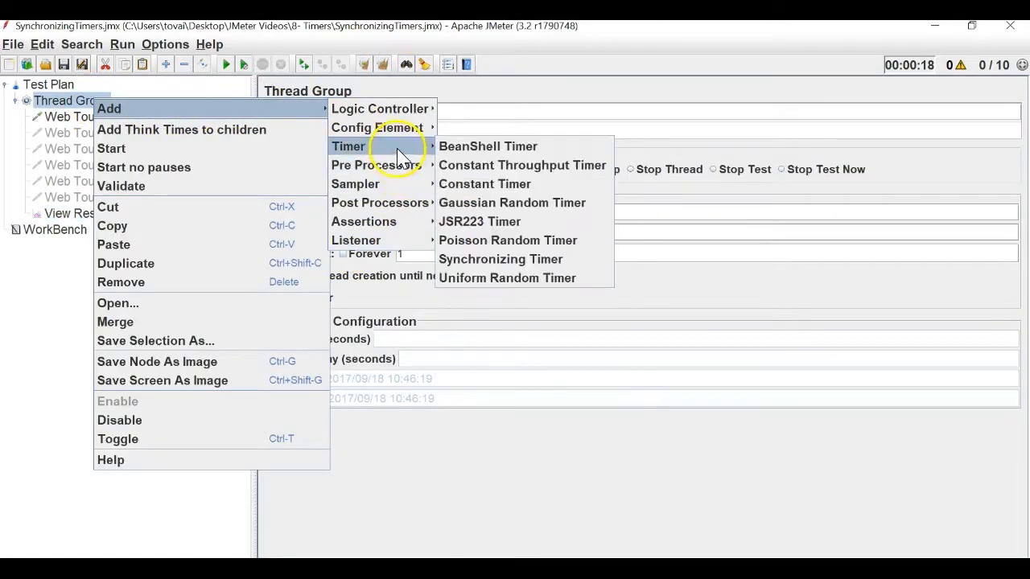
pyautogui.click(495, 259)
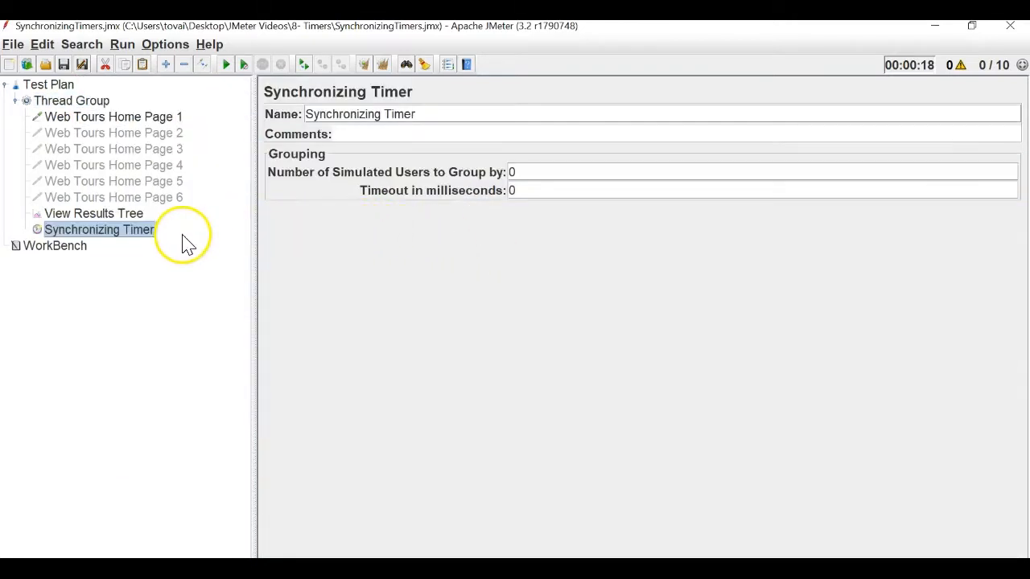
pyautogui.doubleClick(511, 173)
pyautogui.write('3')
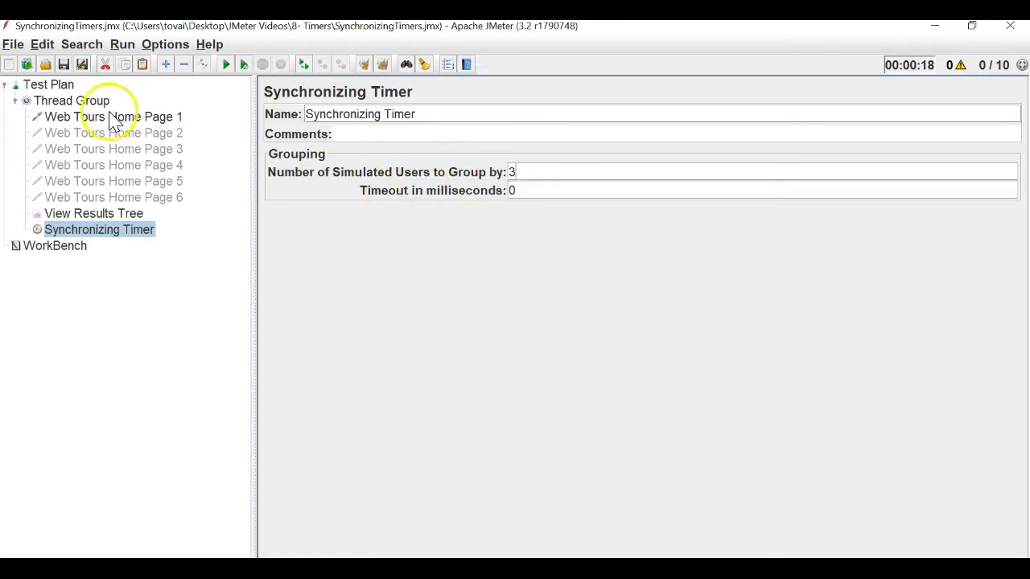
# Run the test with the Synchronizing Timer and compare the results arriving in View Results Tree with the timer's group size
pyautogui.click(85, 101)
pyautogui.click(124, 210)
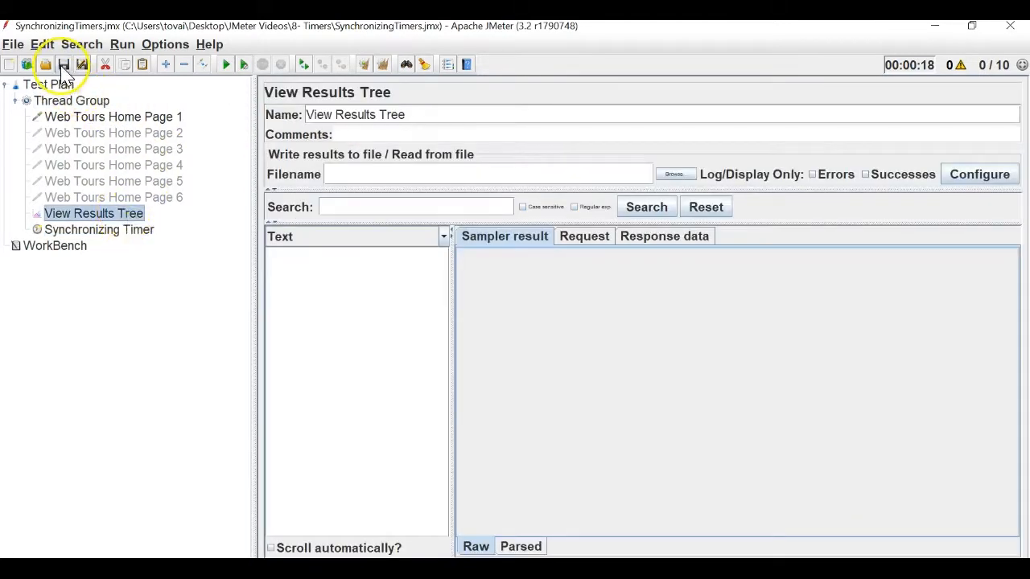
pyautogui.click(227, 65)
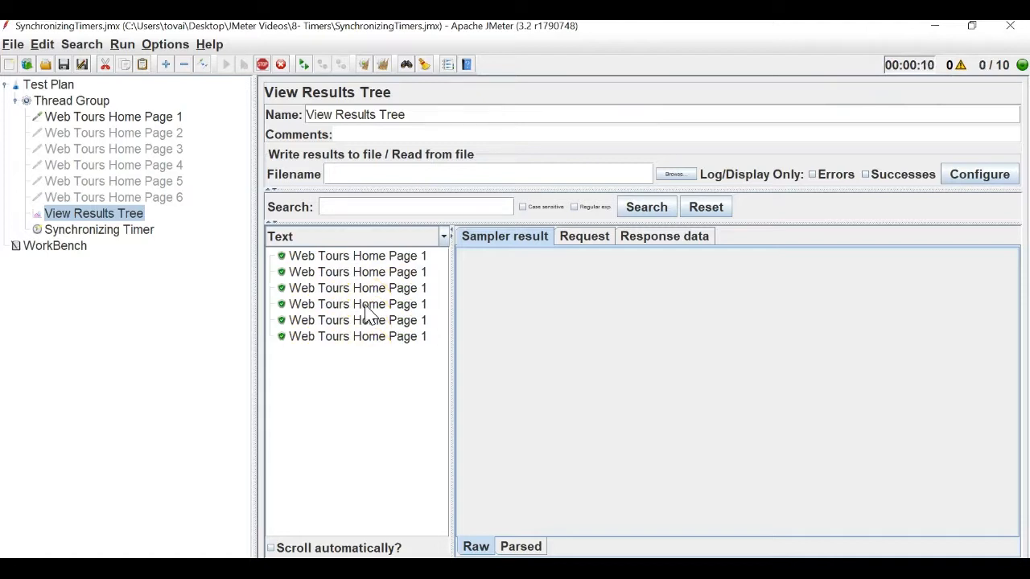
pyautogui.click(121, 231)
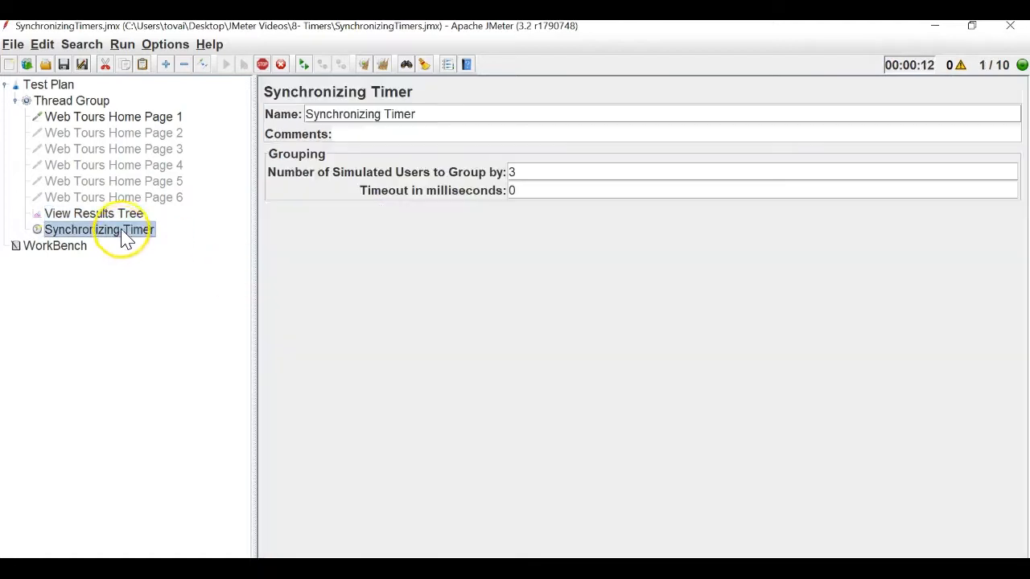
pyautogui.click(131, 213)
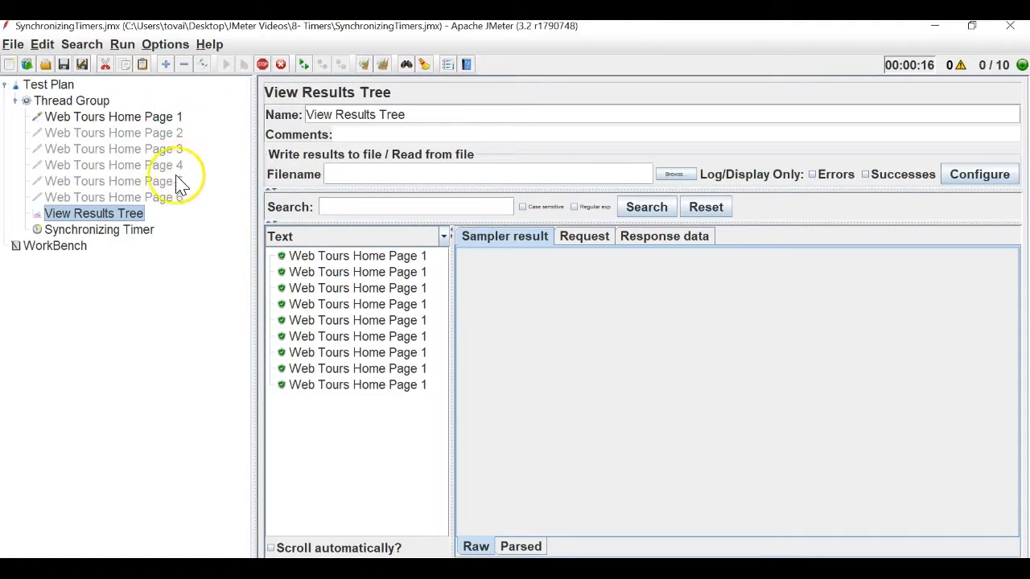
# Review the Synchronizing Timer's grouping settings and the Web Tours Home Page 1 sampler it applies to
pyautogui.click(147, 234)
pyautogui.doubleClick(531, 174)
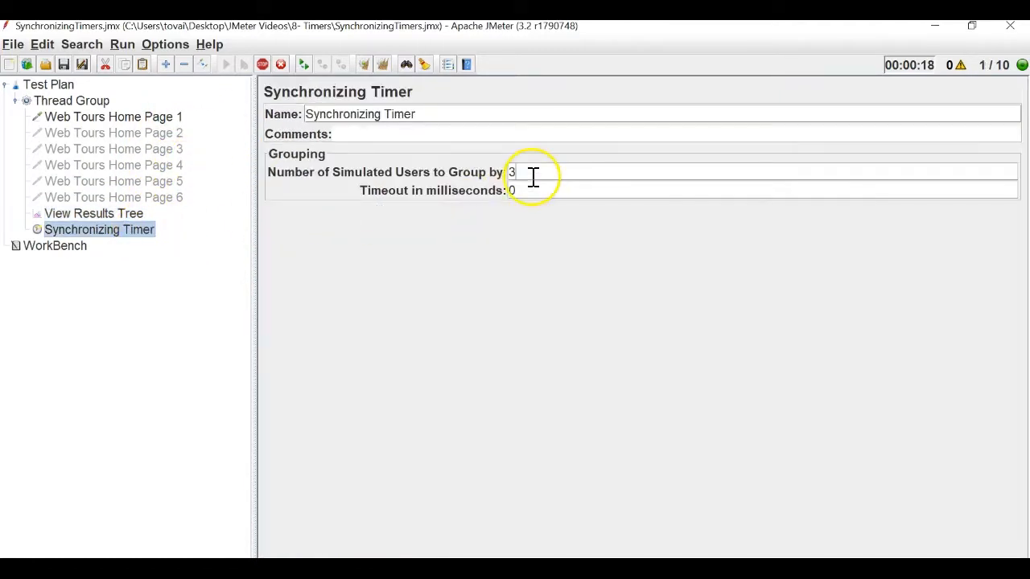
pyautogui.click(85, 117)
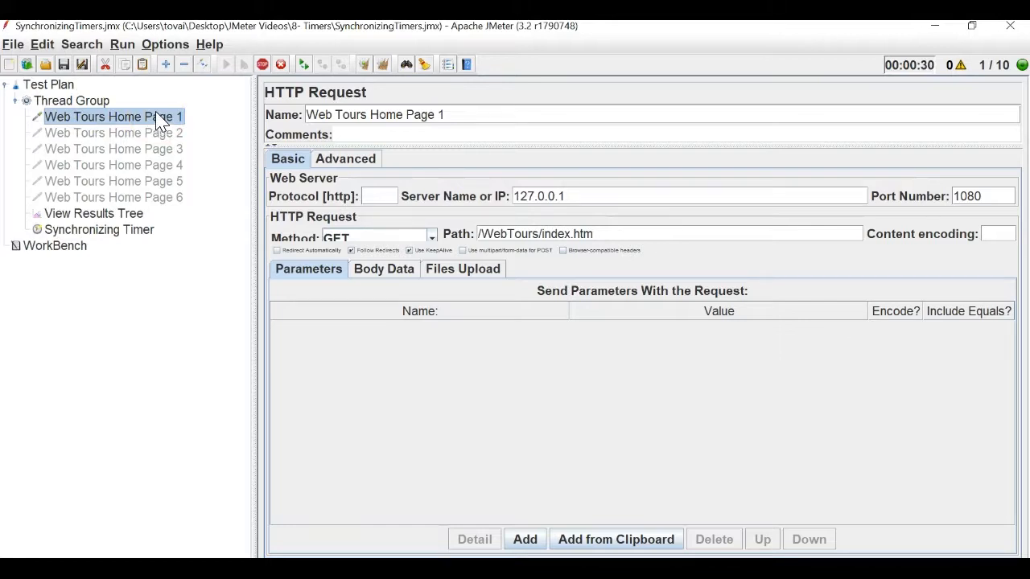
pyautogui.click(91, 231)
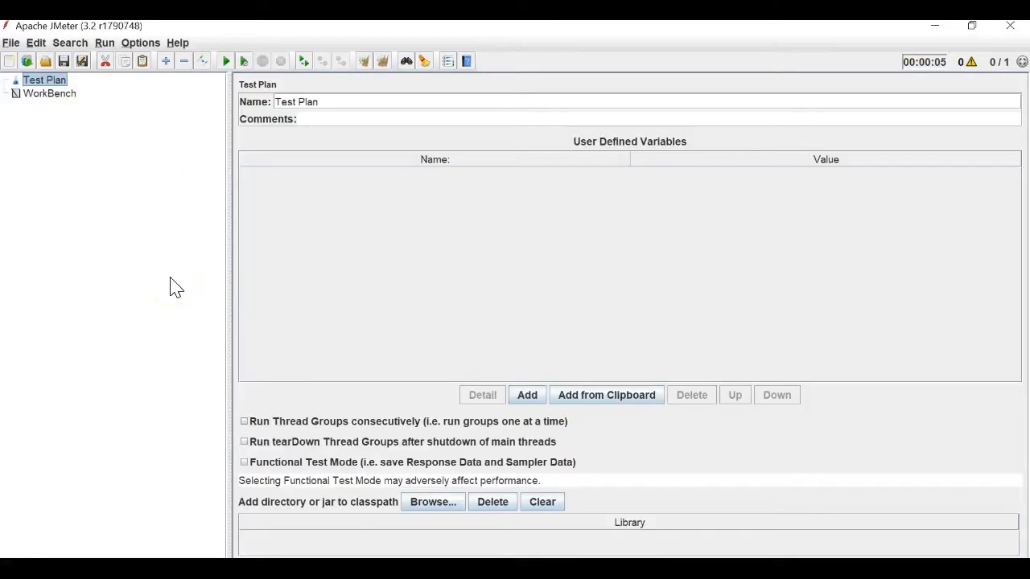
# Enlarge the interface text and add a Thread Group to the empty Test Plan
pyautogui.hotkey('ctrl', '+')
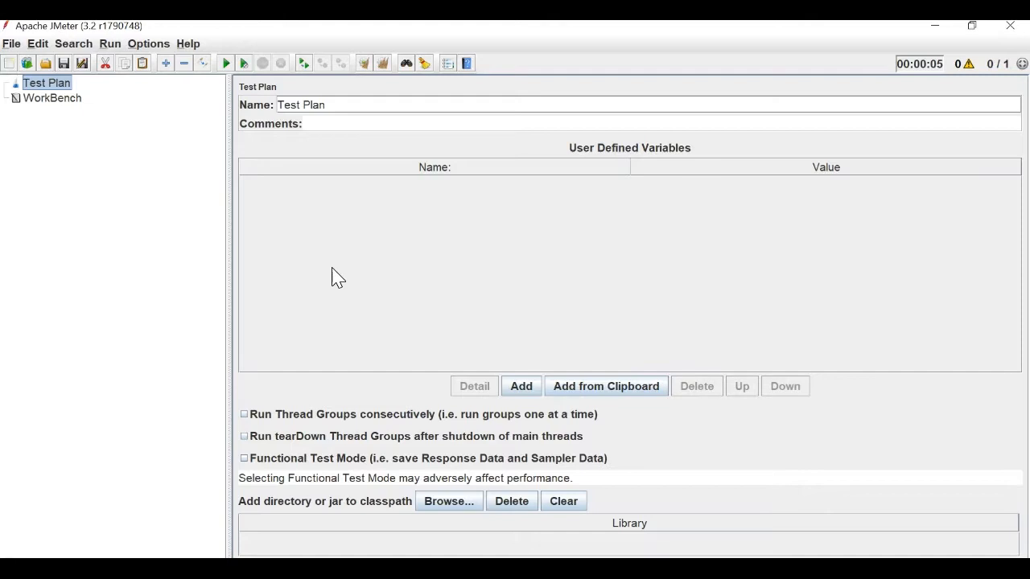
pyautogui.rightClick(66, 88)
pyautogui.moveTo(200, 91)
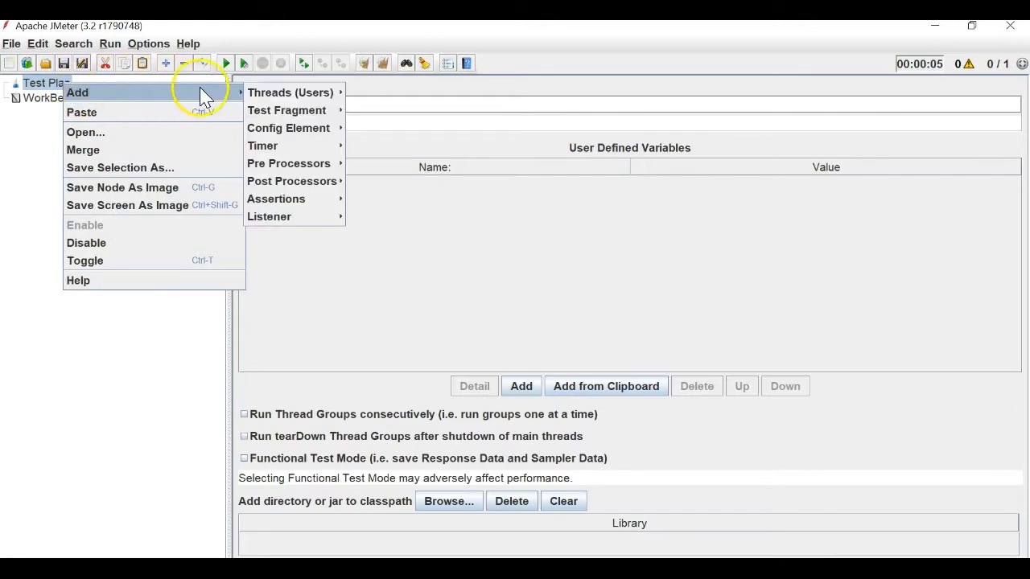
pyautogui.moveTo(332, 92)
pyautogui.click(370, 92)
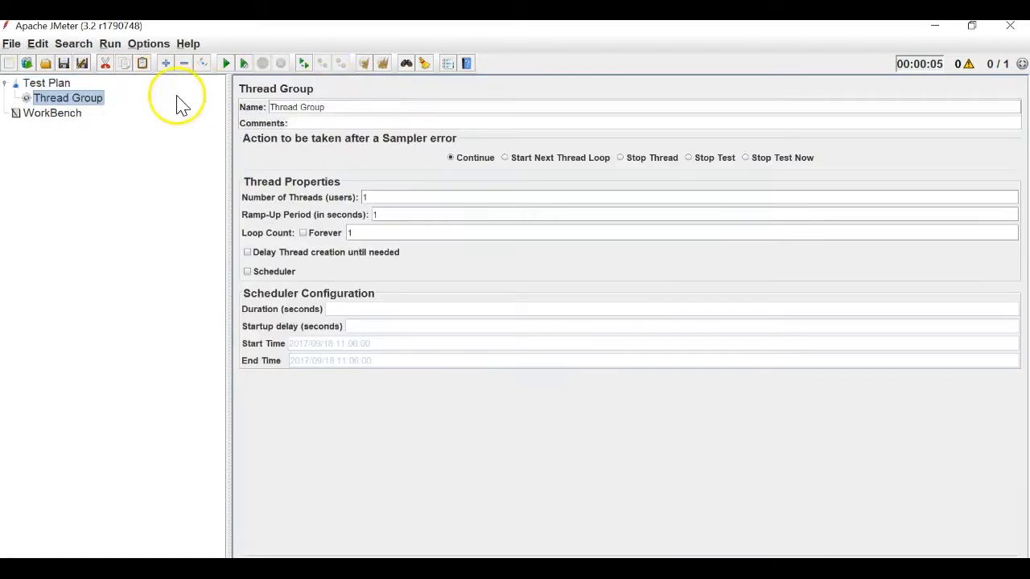
# Add an HTTP Request sampler to the new Thread Group
pyautogui.rightClick(95, 103)
pyautogui.moveTo(295, 112)
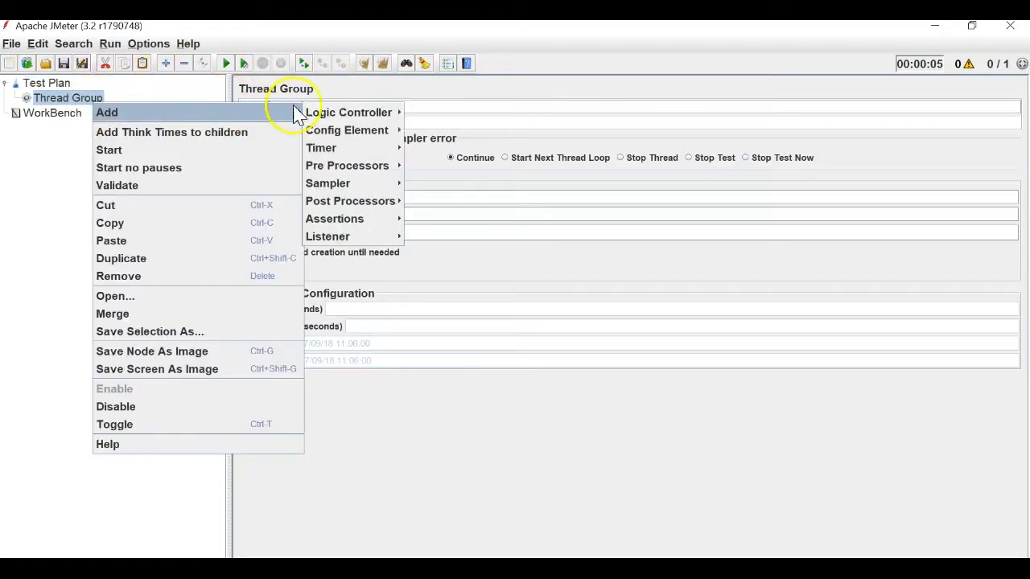
pyautogui.moveTo(364, 185)
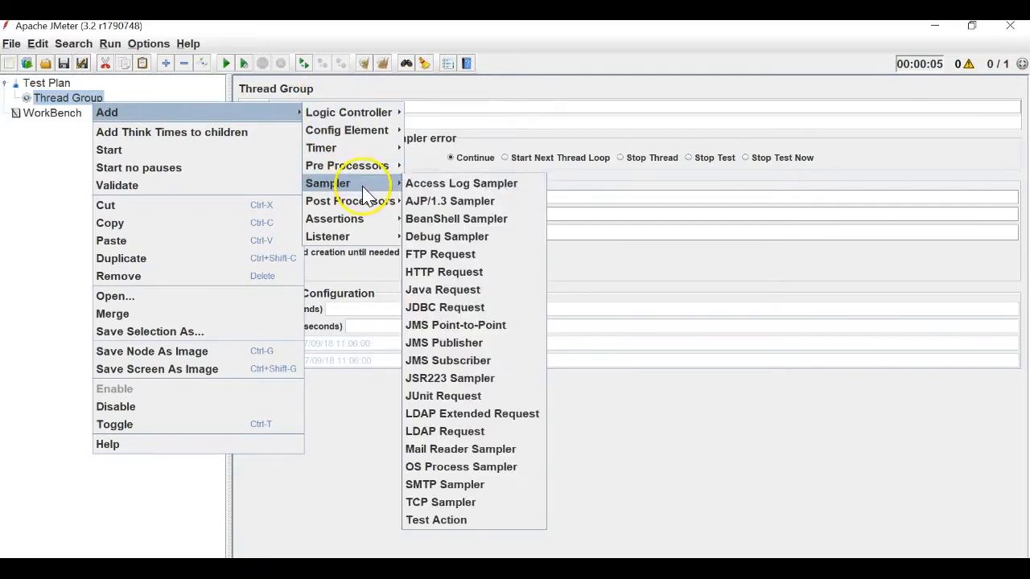
pyautogui.click(439, 276)
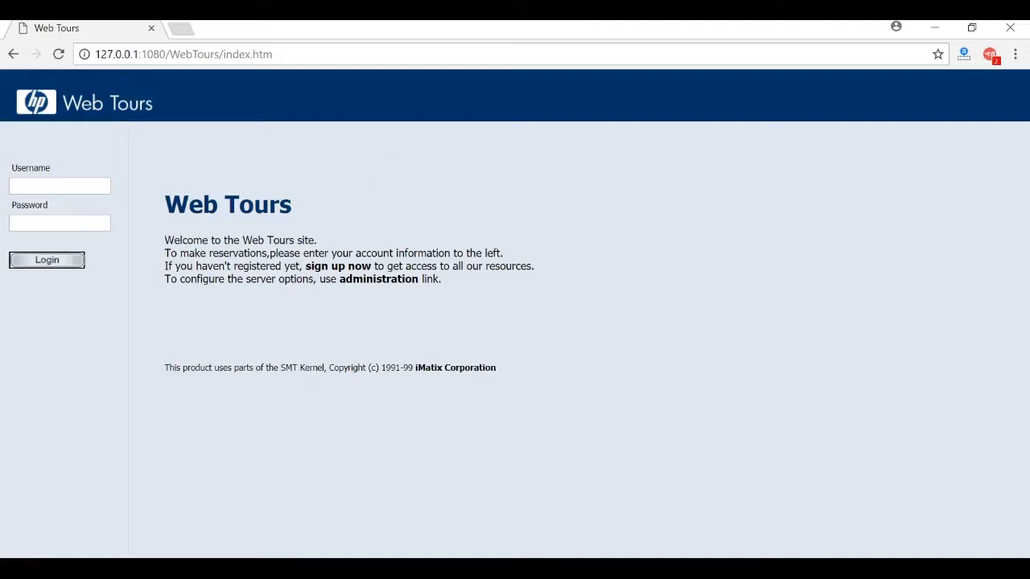
pyautogui.click(298, 50)
pyautogui.hotkey('ctrl', 'c')
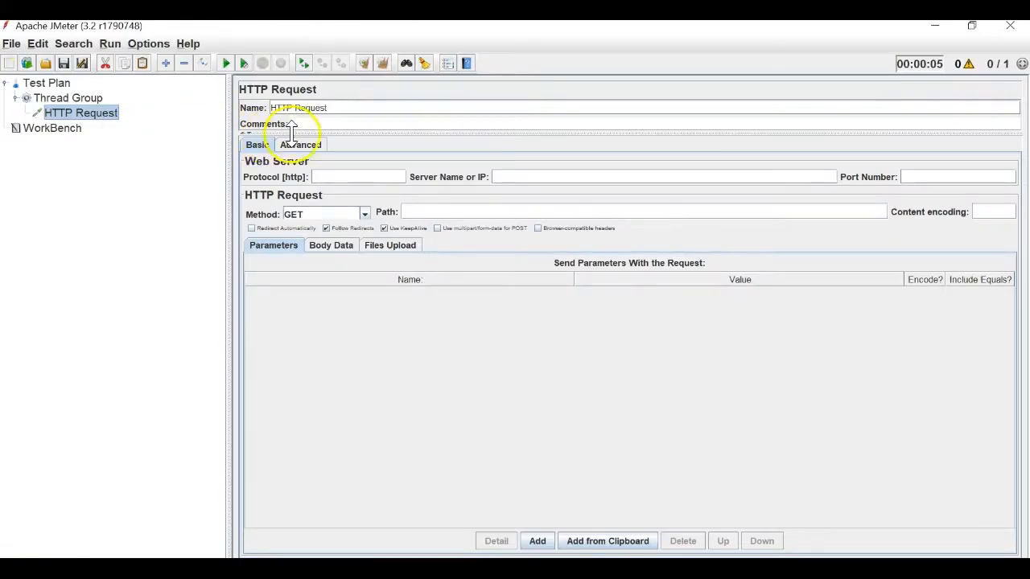
pyautogui.click(526, 179)
pyautogui.hotkey('ctrl', 'v')
# Copy parts of the pasted address to set the request's path to /WebTours/index.htm and its port number to 1080
pyautogui.moveTo(575, 177); pyautogui.dragTo(685, 173)
pyautogui.hotkey('ctrl', 'c')
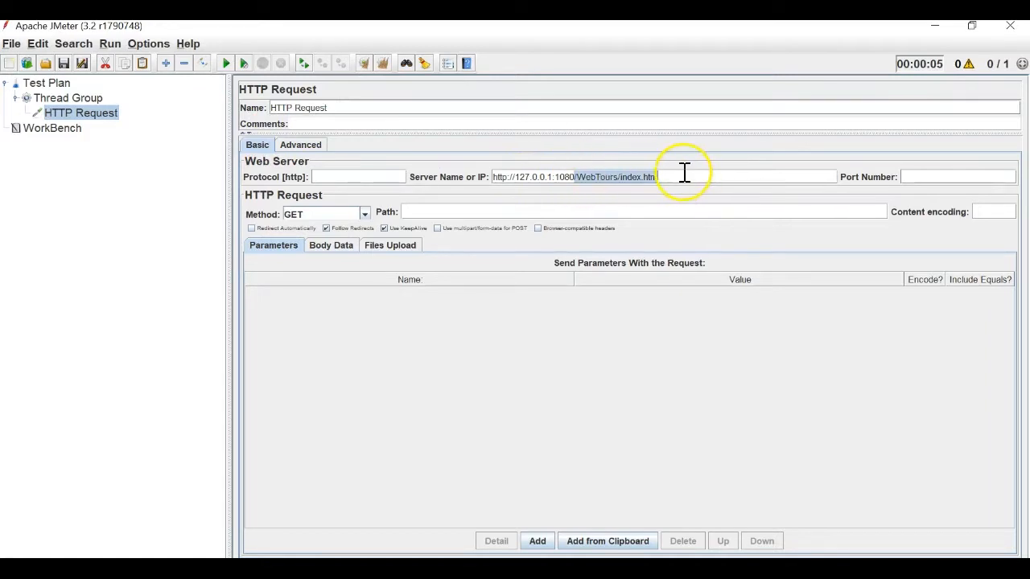
pyautogui.click(574, 214)
pyautogui.hotkey('ctrl', 'v')
pyautogui.doubleClick(564, 179)
pyautogui.hotkey('ctrl', 'c')
pyautogui.click(942, 179)
pyautogui.hotkey('ctrl', 'v')
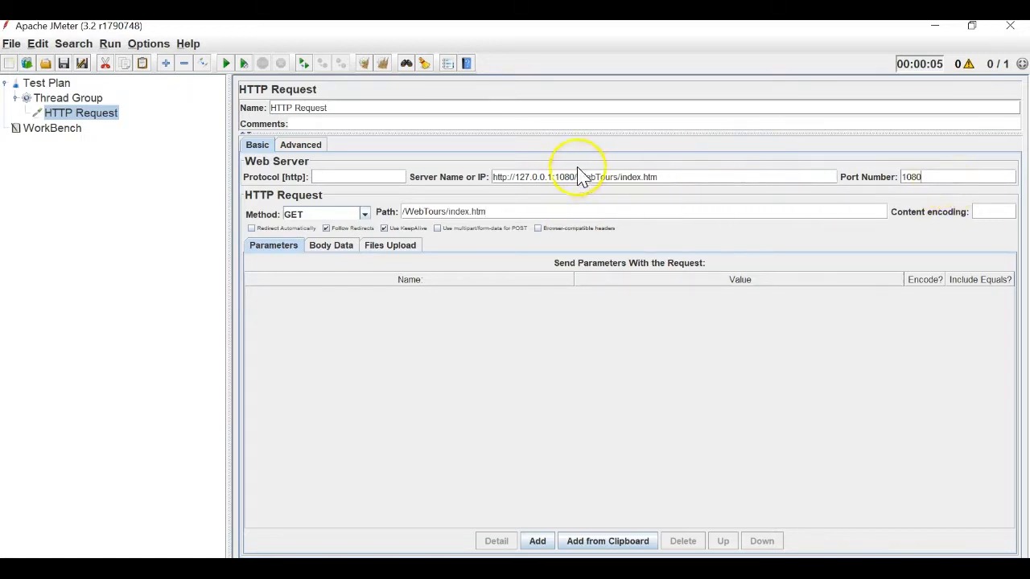
pyautogui.moveTo(554, 179); pyautogui.dragTo(720, 177)
pyautogui.press('BackSpace')
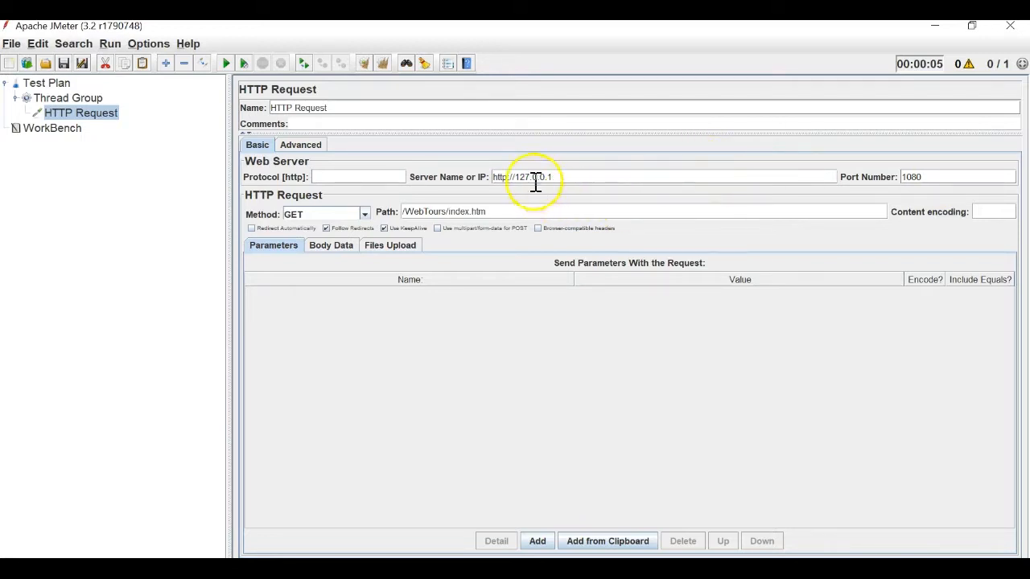
pyautogui.moveTo(514, 177); pyautogui.dragTo(485, 176)
pyautogui.press('BackSpace')
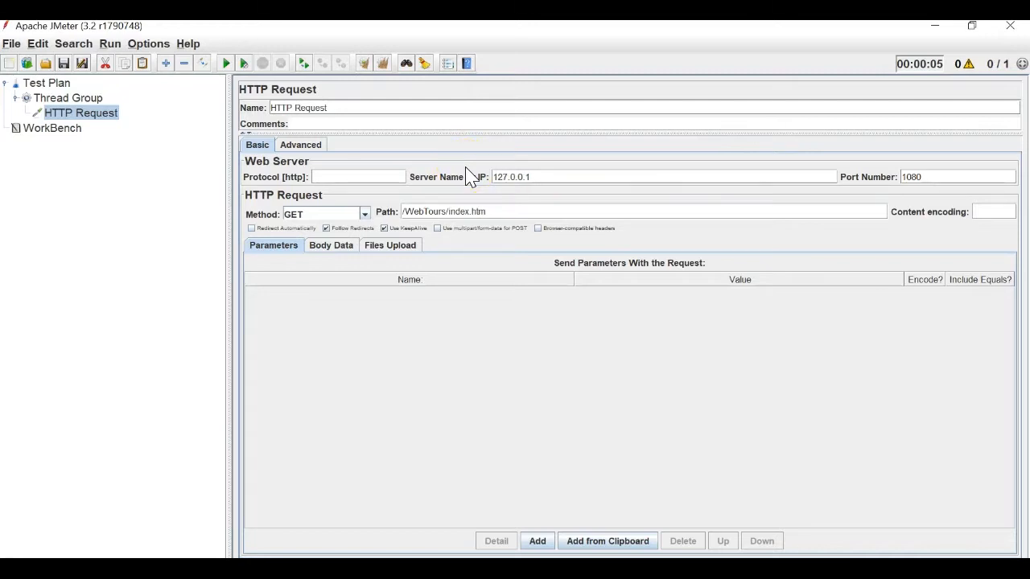
# Rename the HTTP Request sampler as HTTP Request 1
pyautogui.click(340, 105)
pyautogui.write('1')
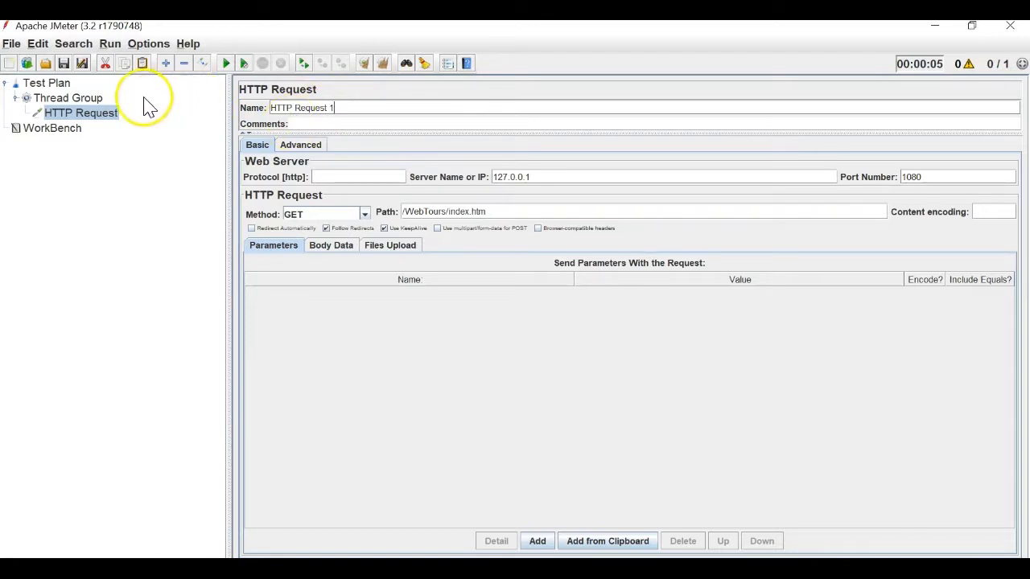
pyautogui.click(97, 98)
# Copy the HTTP Request 1 sampler and paste four duplicates into the Thread Group
pyautogui.click(109, 114)
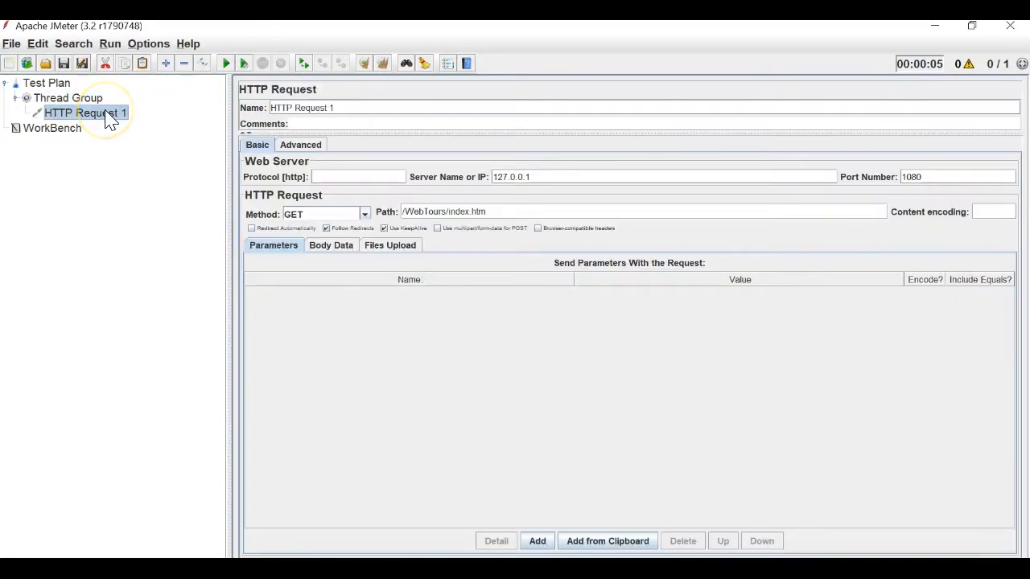
pyautogui.click(68, 98)
pyautogui.hotkey('ctrl', 'v')
pyautogui.hotkey('ctrl', 'v')
pyautogui.hotkey('ctrl', 'v')
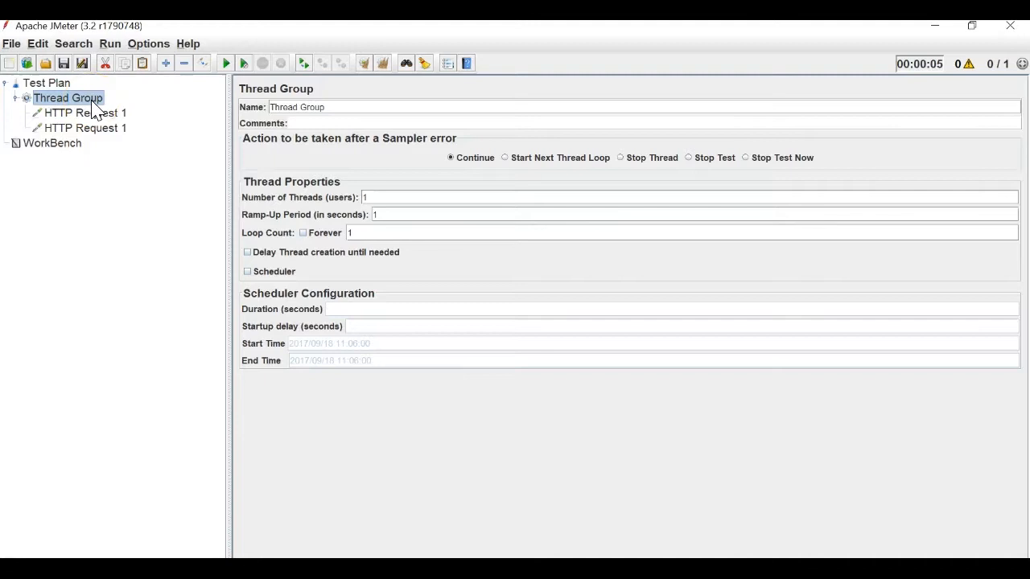
pyautogui.hotkey('ctrl', 'v')
# Rename the second and third HTTP Request samplers in the Thread Group as HTTP Request 2 and HTTP Request 3
pyautogui.click(112, 128)
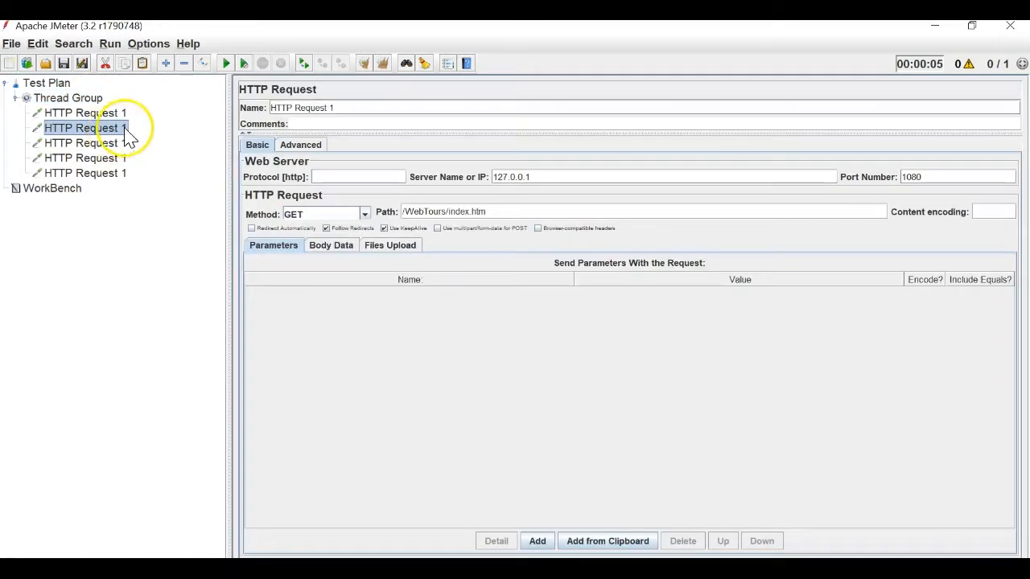
pyautogui.click(347, 107)
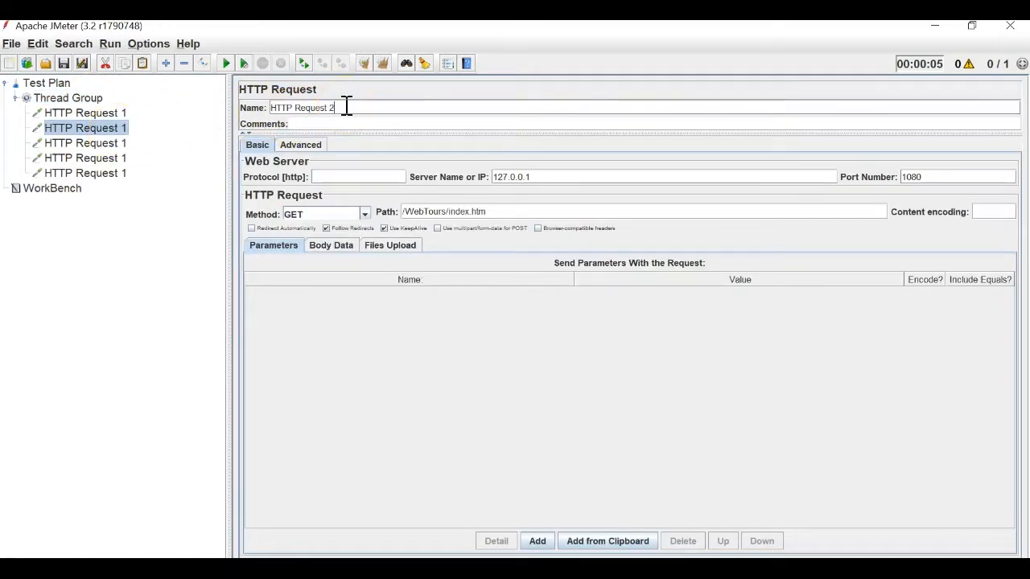
pyautogui.click(51, 241)
pyautogui.hotkey('ctrl', 'shift', '+')
pyautogui.hotkey('ctrl', '-')
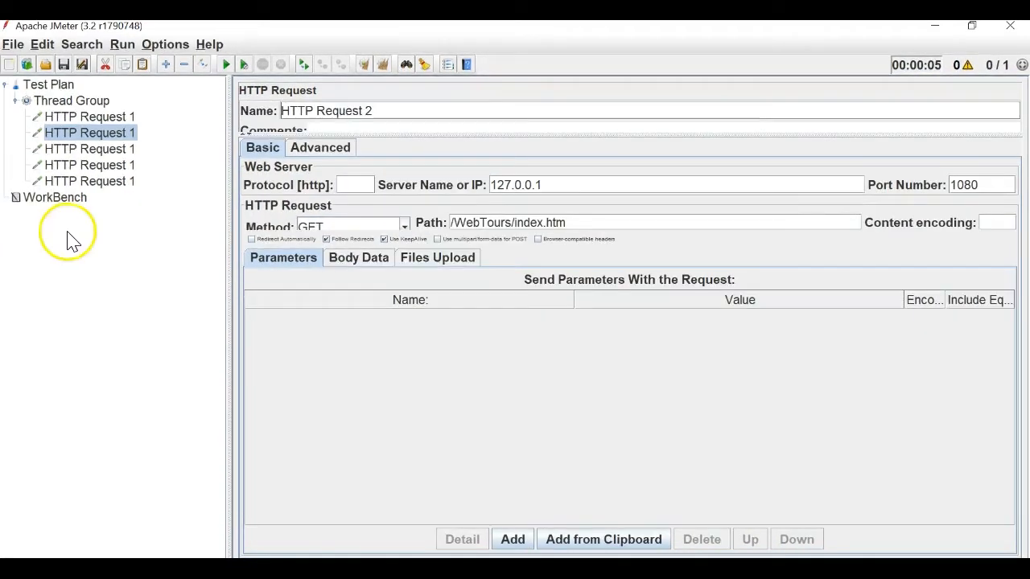
pyautogui.click(132, 156)
pyautogui.press('BackSpace')
pyautogui.write('3')
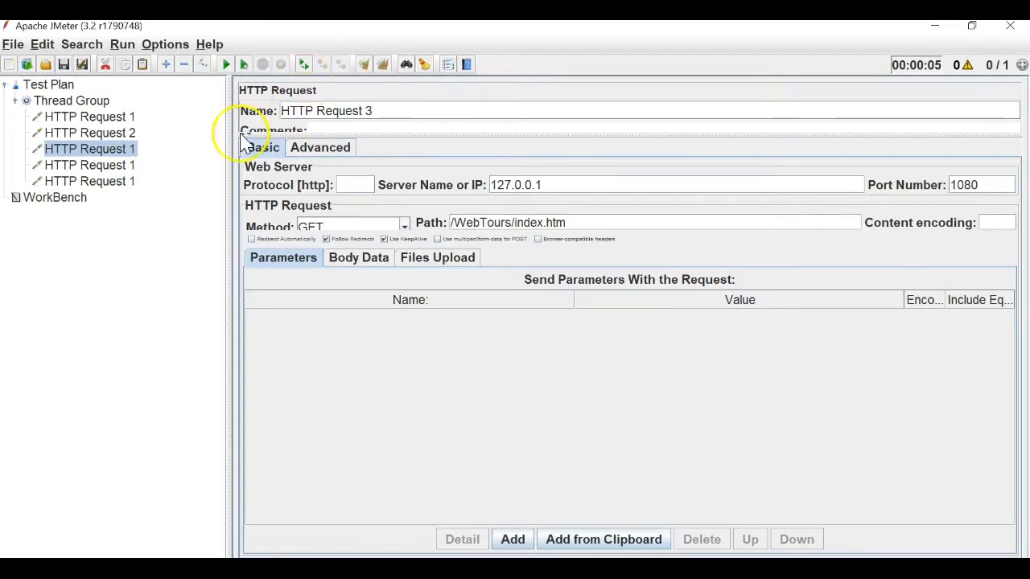
# Rename the last two duplicated samplers as HTTP Request 4 and HTTP Request 5
pyautogui.click(128, 166)
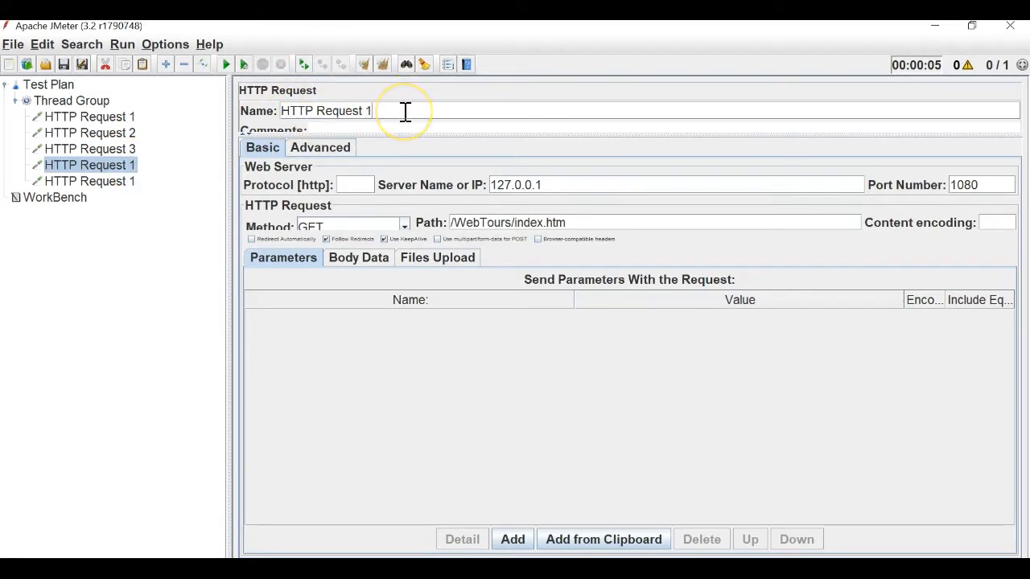
pyautogui.click(128, 183)
pyautogui.press('BackSpace')
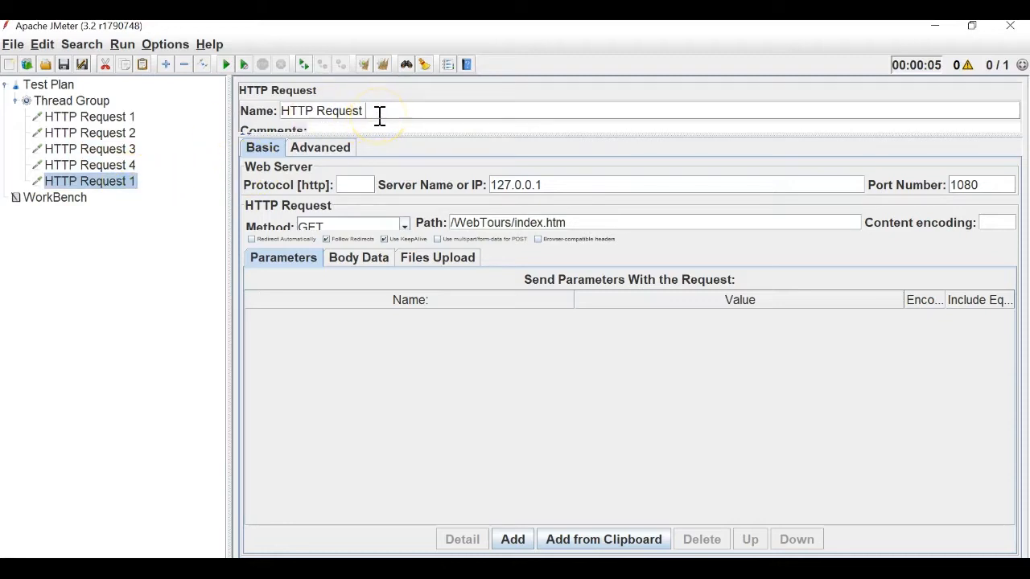
pyautogui.write('5')
# Add an Aggregate Report listener to the Thread Group
pyautogui.click(103, 102)
pyautogui.rightClick(103, 105)
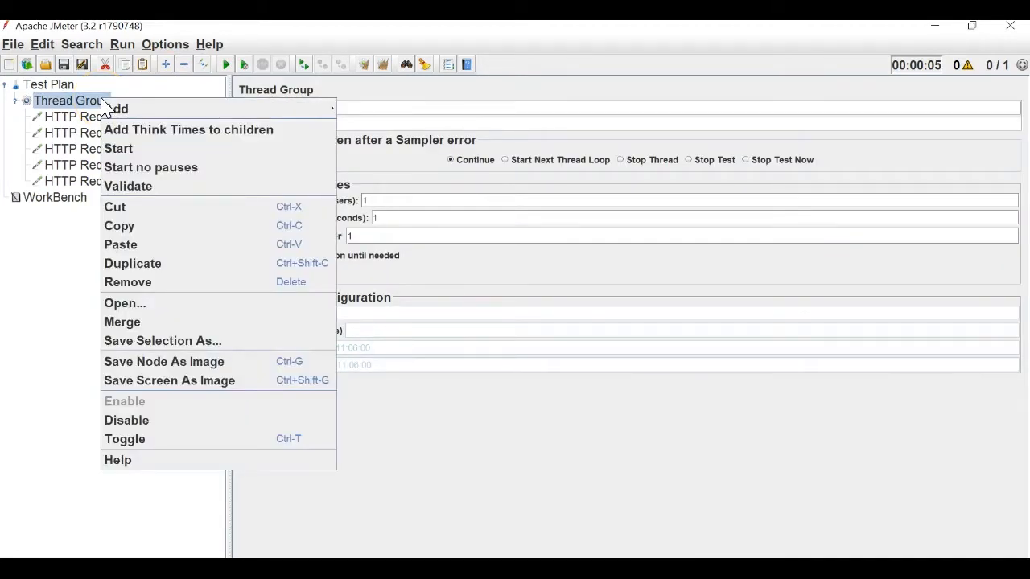
pyautogui.moveTo(189, 104)
pyautogui.moveTo(399, 247)
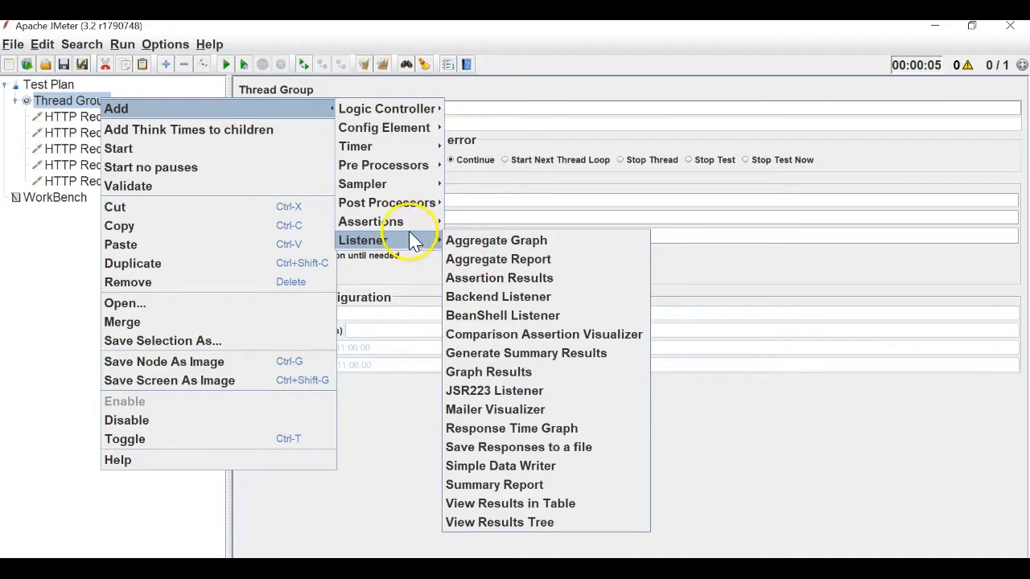
pyautogui.click(496, 261)
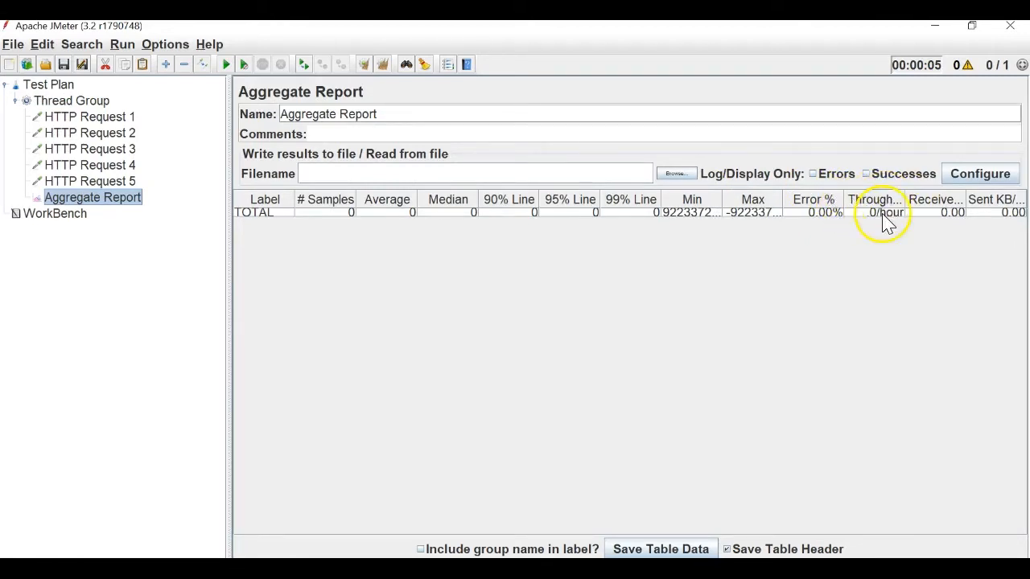
# Set the Thread Group's loop count to 500 and return to the Aggregate Report
pyautogui.hotkey('ctrl', '-')
pyautogui.click(84, 97)
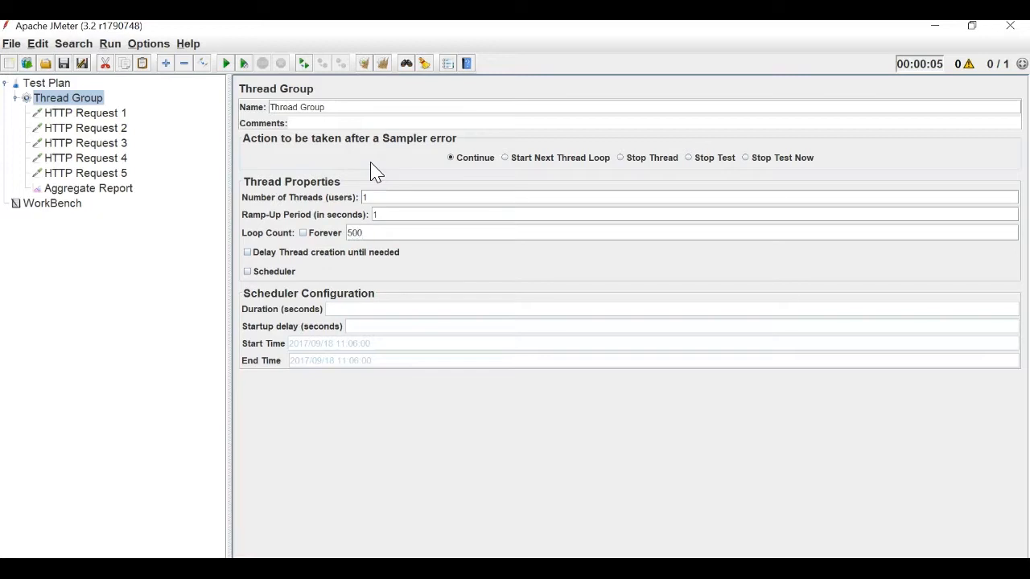
pyautogui.click(124, 189)
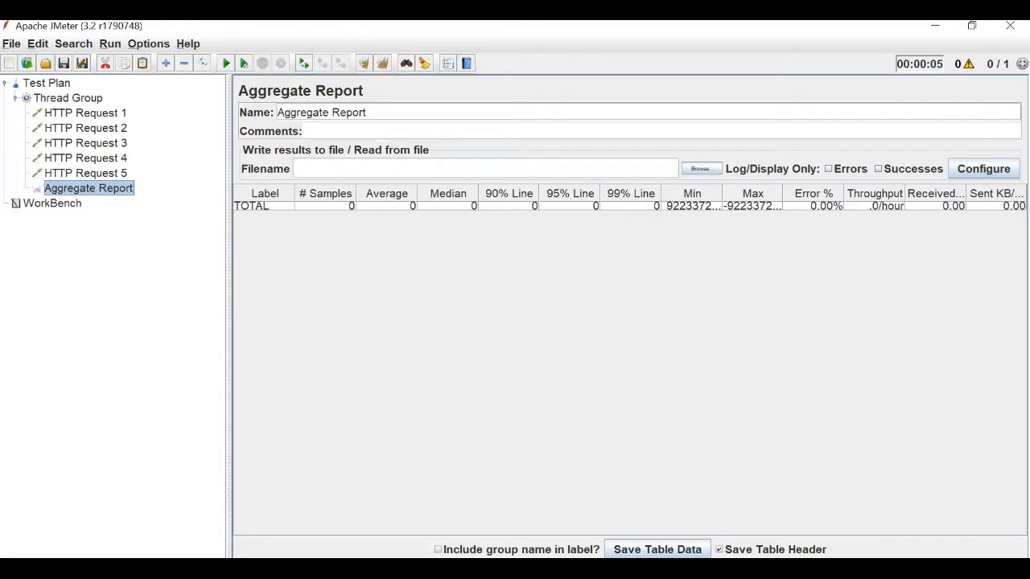
# Save the test plan as ConstantThroughputTimers.jmx in the 8- Timers folder inside JMeter Videos
pyautogui.click(11, 44)
pyautogui.click(54, 189)
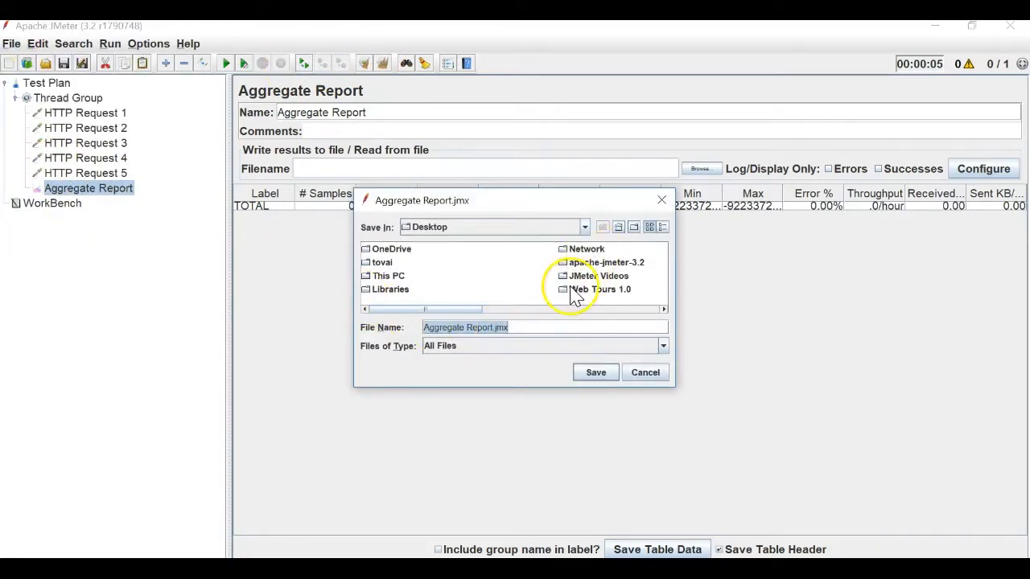
pyautogui.doubleClick(601, 276)
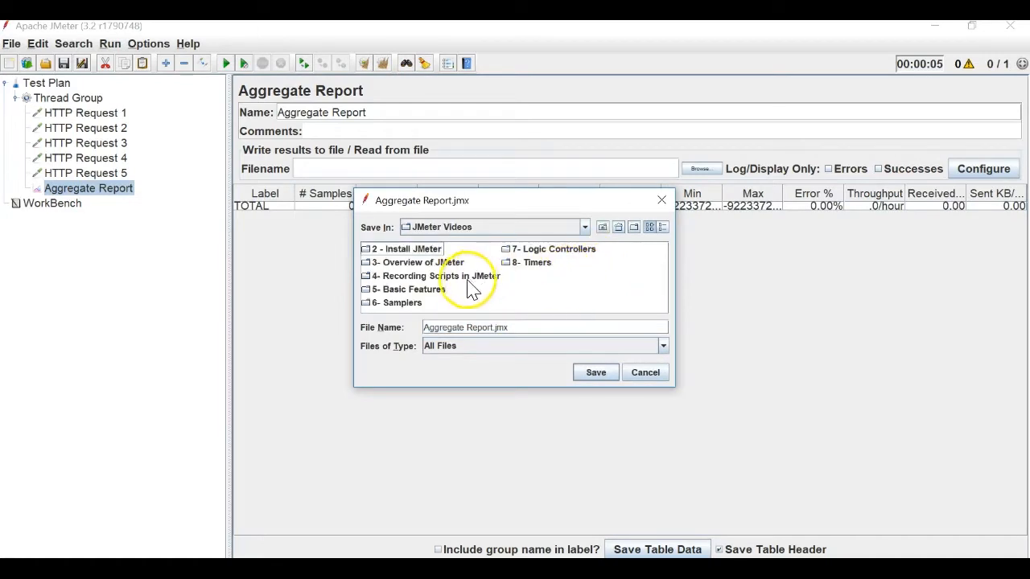
pyautogui.doubleClick(531, 263)
pyautogui.click(493, 327)
pyautogui.moveTo(493, 328); pyautogui.dragTo(362, 326)
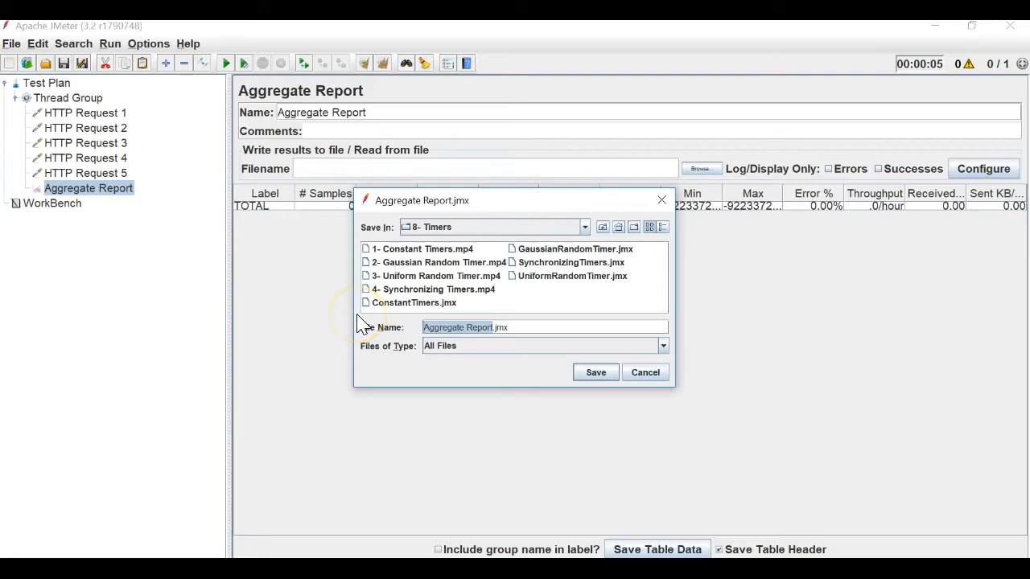
pyautogui.press('BackSpace')
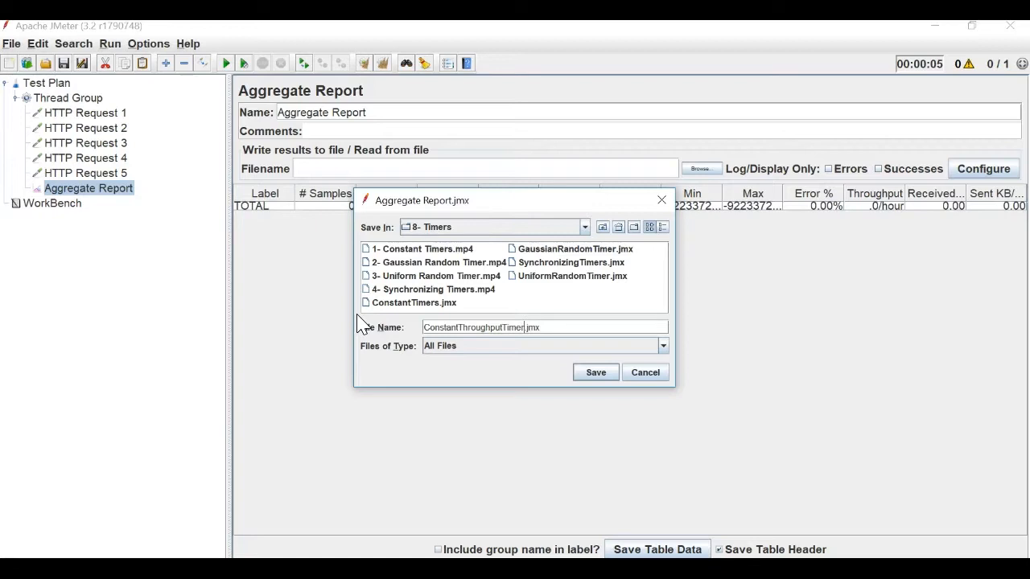
pyautogui.press('Return')
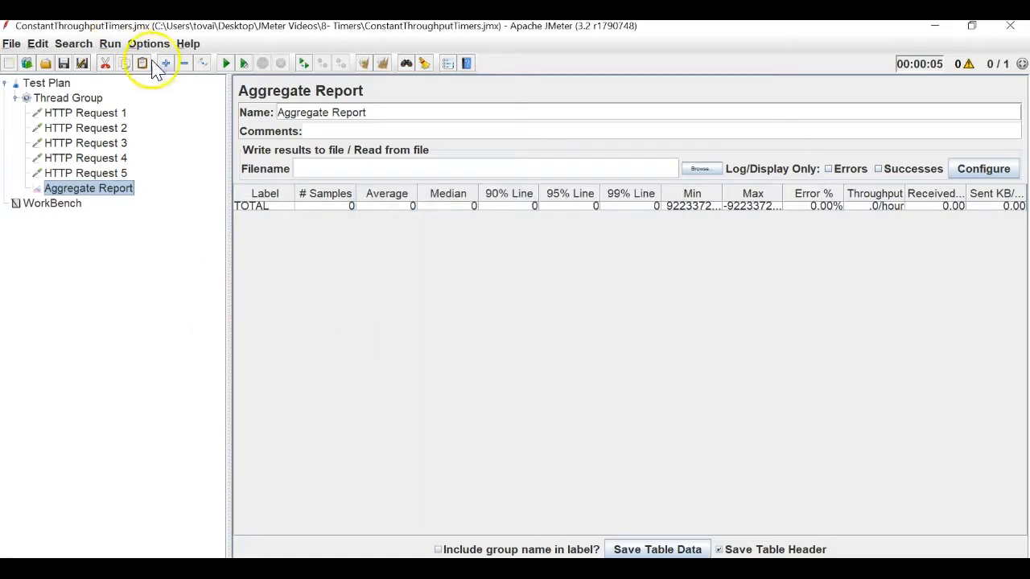
# Run the test without a timer and view the throughput in the Aggregate Report
pyautogui.click(227, 64)
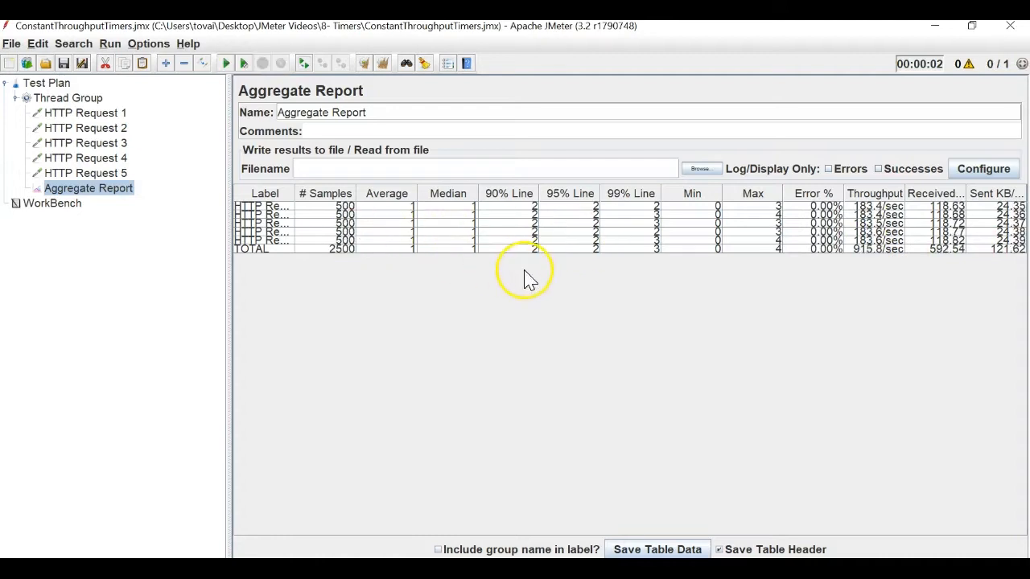
pyautogui.hotkey('ctrl', '-')
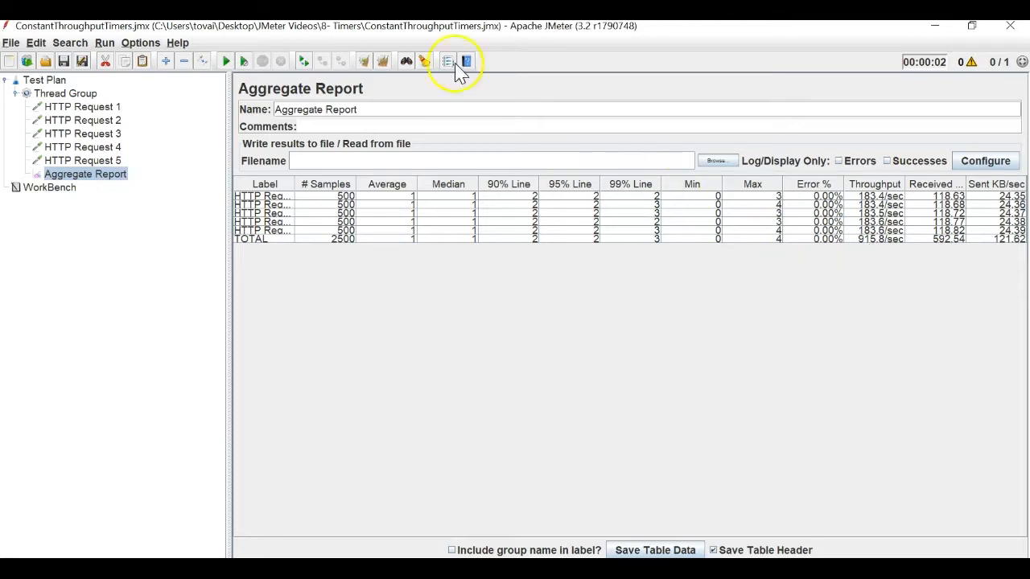
# Add a Constant Throughput Timer to the Thread Group
pyautogui.click(71, 93)
pyautogui.rightClick(89, 94)
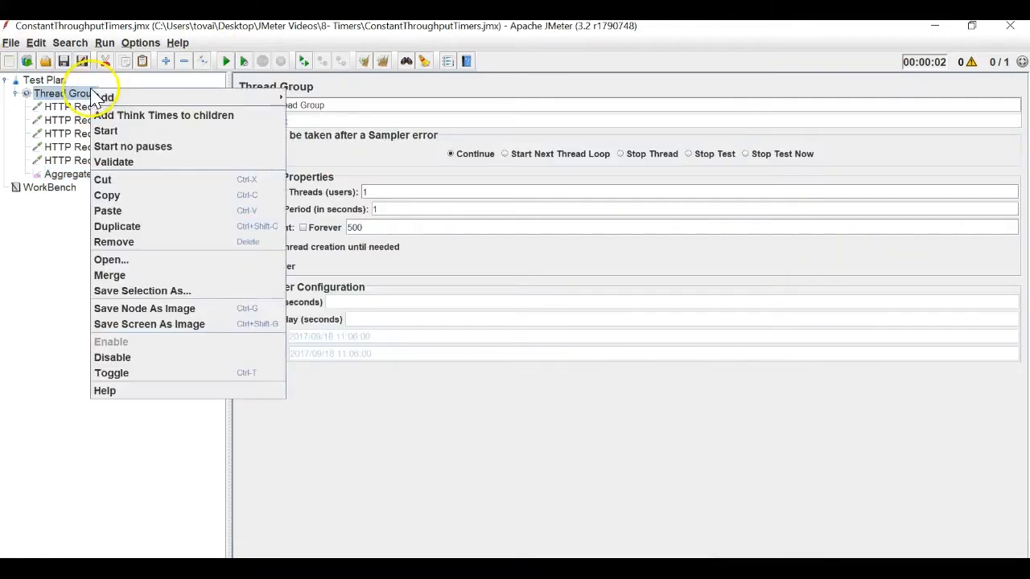
pyautogui.moveTo(270, 96)
pyautogui.moveTo(322, 129)
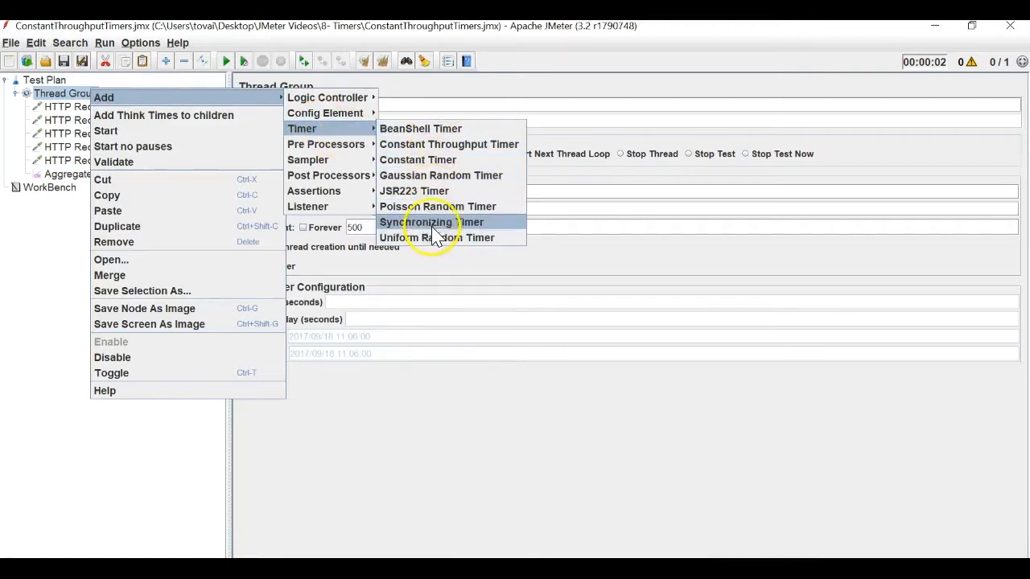
pyautogui.click(441, 145)
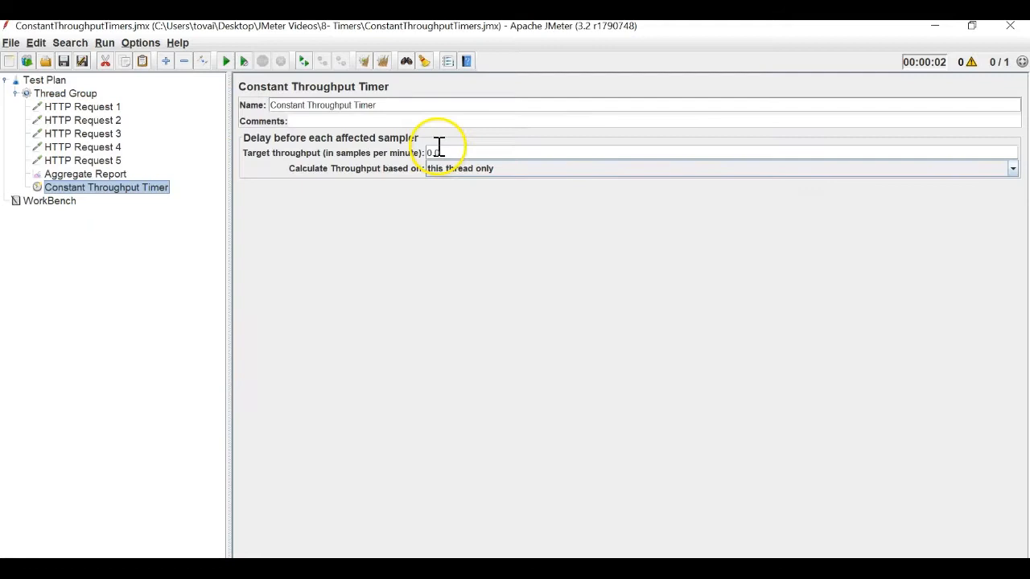
# Set the Constant Throughput Timer's target throughput to 2000 samples per minute
pyautogui.click(453, 153)
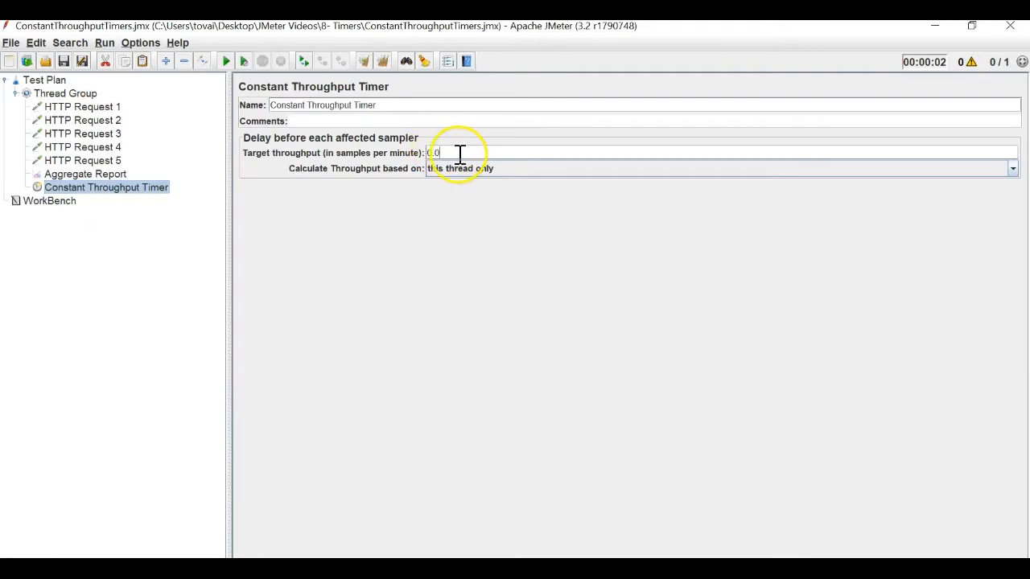
pyautogui.doubleClick(448, 150)
pyautogui.write('2000')
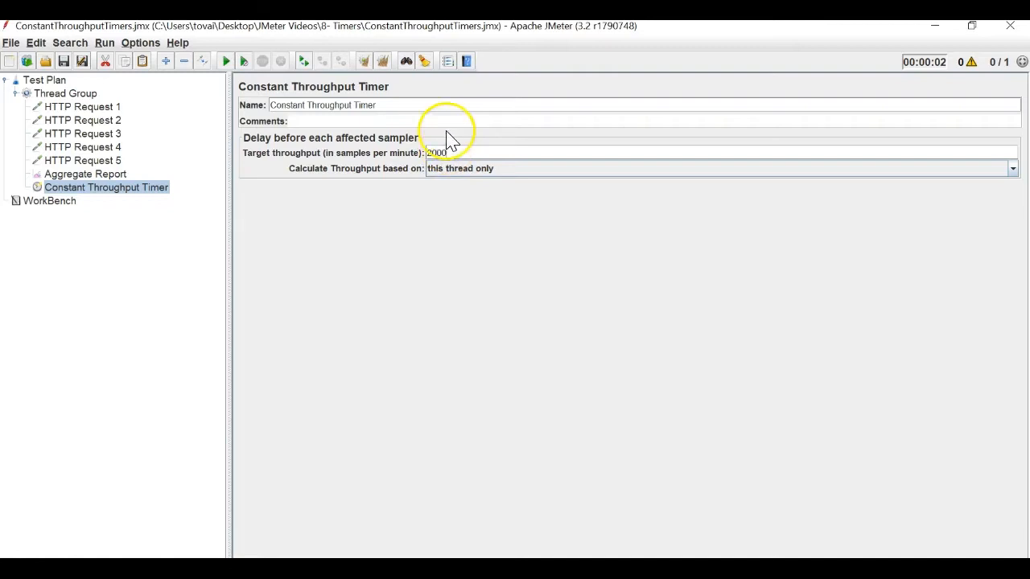
# Switch to Calculator, divide 2000 by 60 to get the target throughput per second, and close Calculator
pyautogui.press('super')
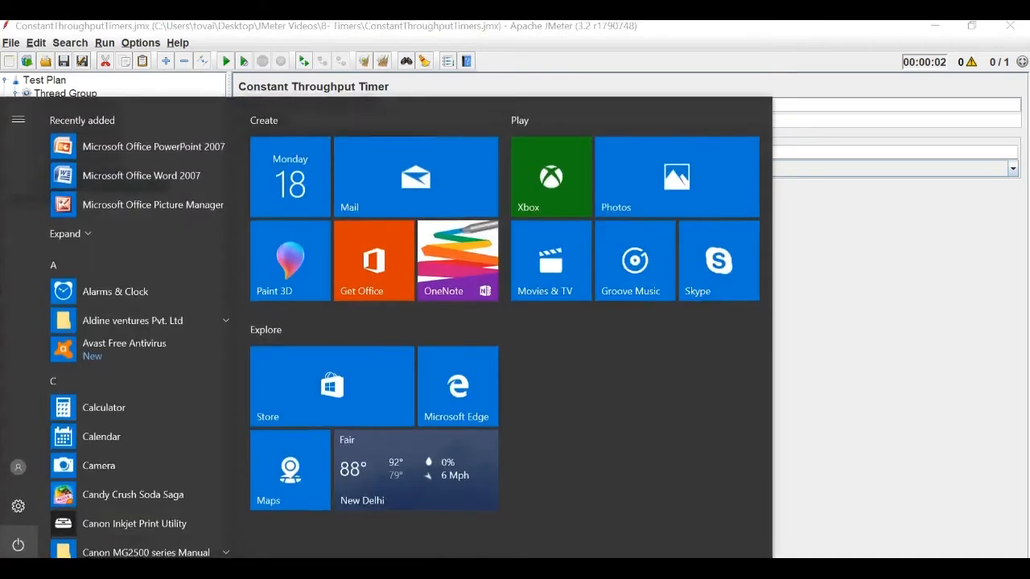
pyautogui.write('cal')
pyautogui.press('Return')
pyautogui.write('2')
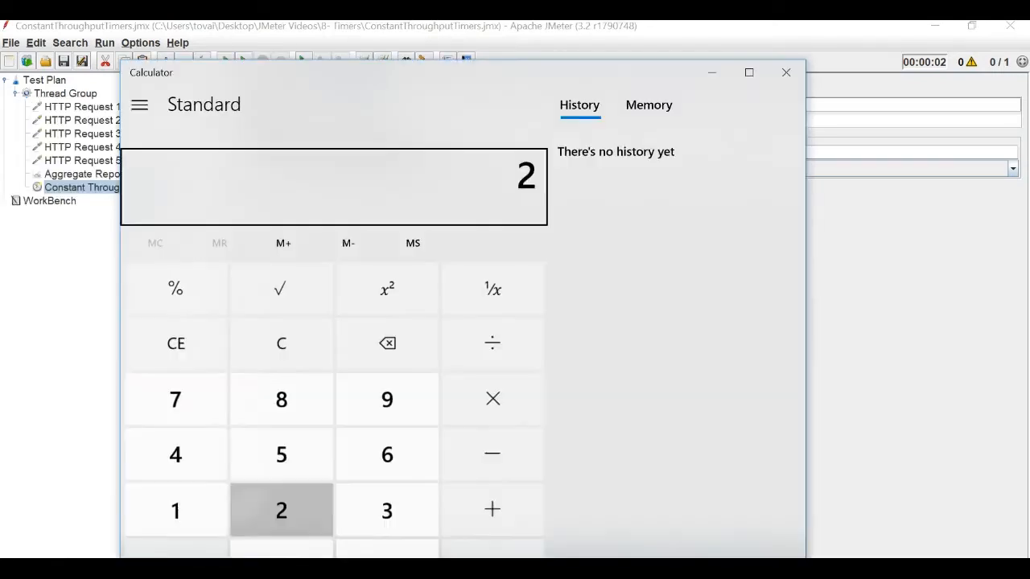
pyautogui.write('000/60')
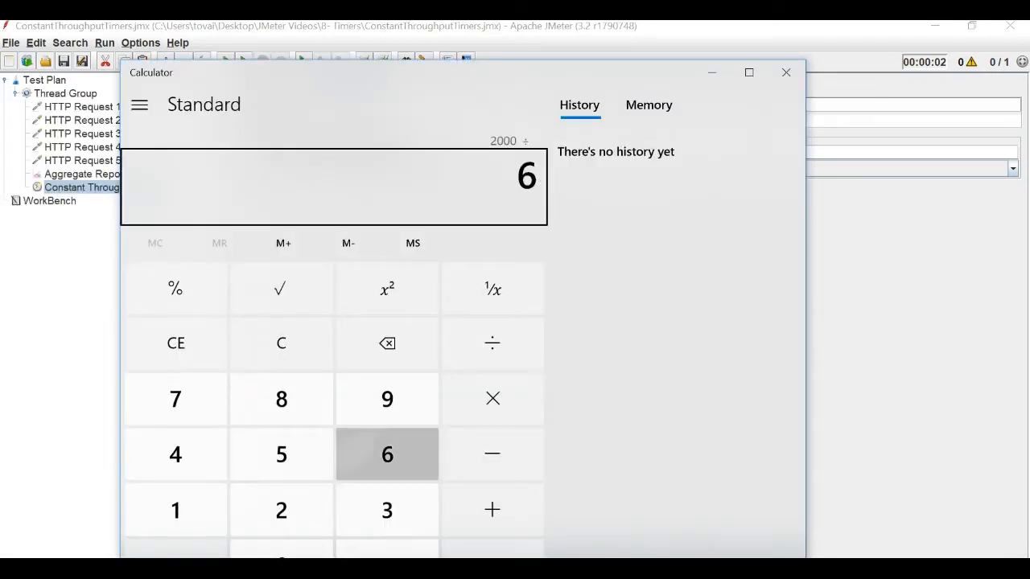
pyautogui.press('Return')
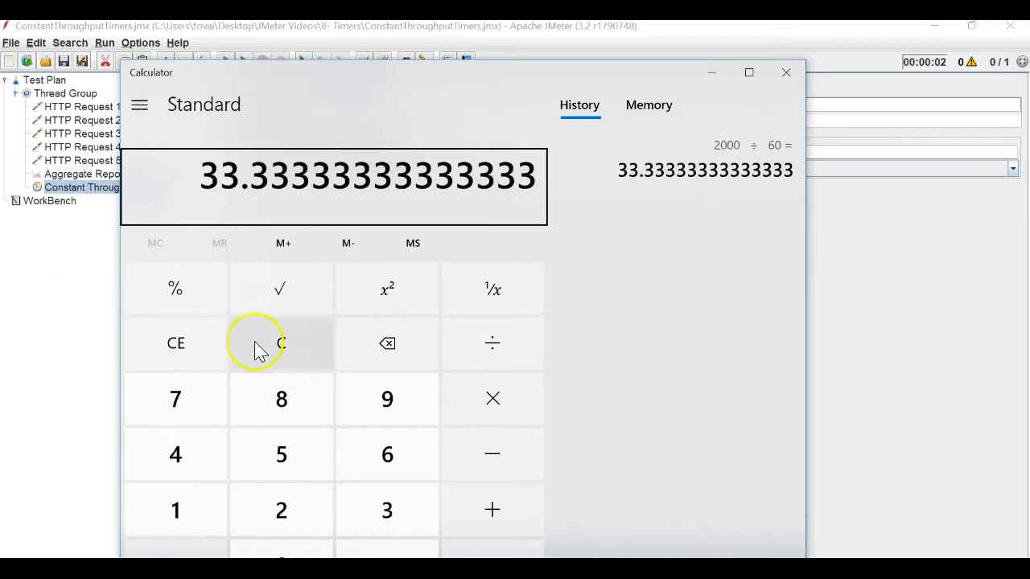
pyautogui.click(786, 74)
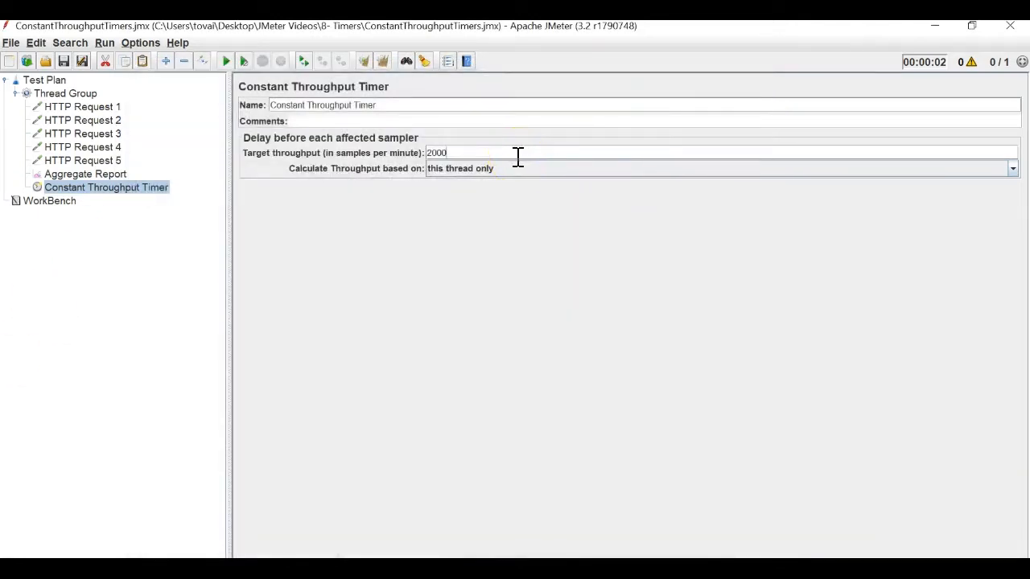
# Compare the first run's throughput in the Aggregate Report with the target throughput set in the timer
pyautogui.click(88, 174)
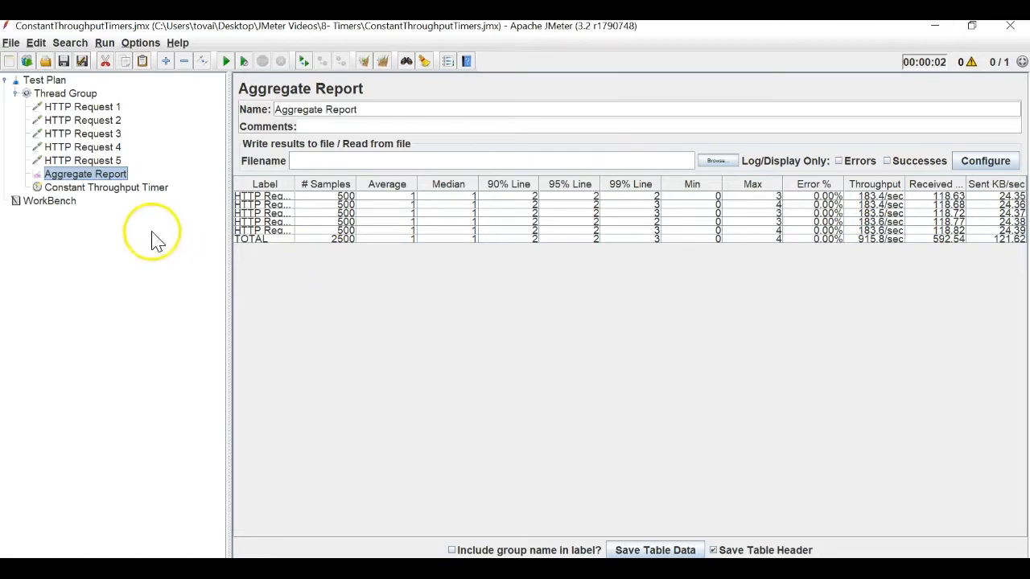
pyautogui.click(141, 188)
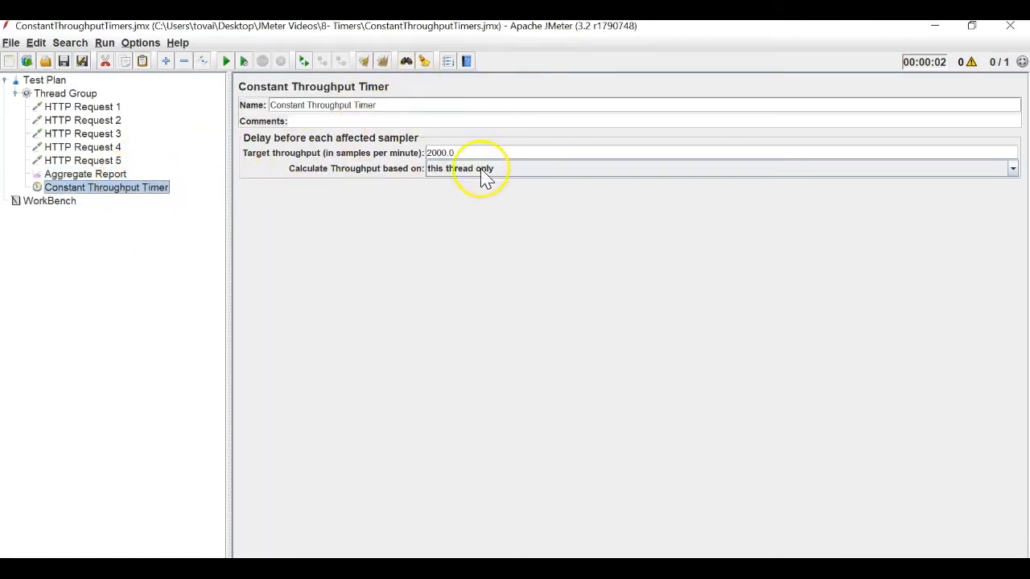
pyautogui.moveTo(496, 157); pyautogui.dragTo(433, 159)
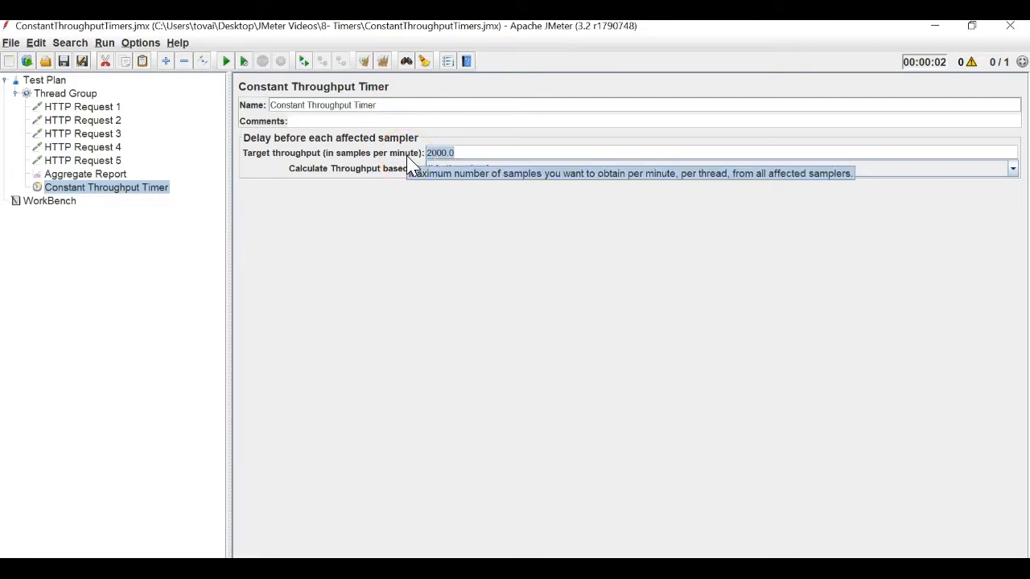
# Clear all earlier results, run the test with the Constant Throughput Timer, and monitor the Aggregate Report
pyautogui.click(382, 62)
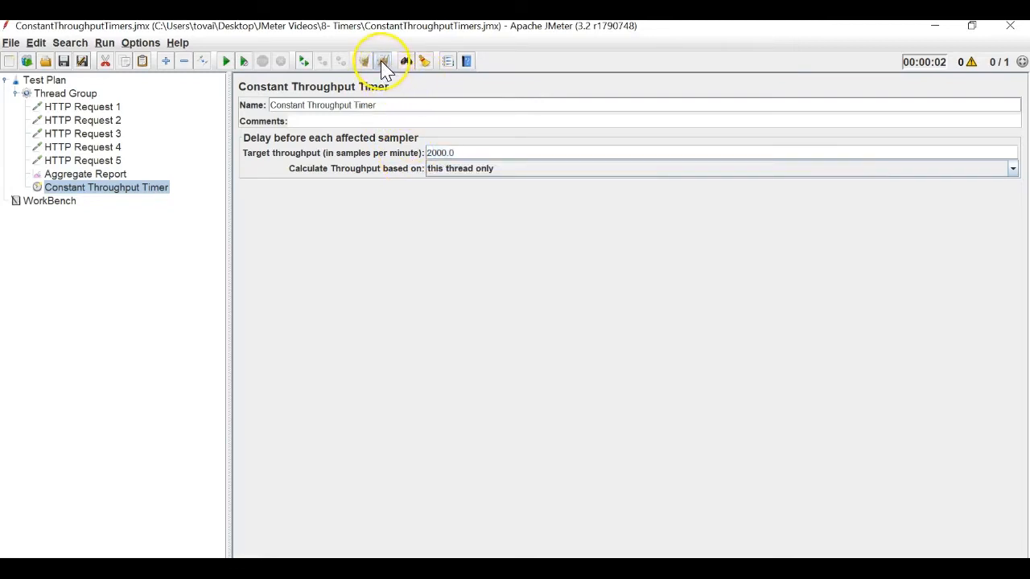
pyautogui.click(227, 66)
pyautogui.click(84, 174)
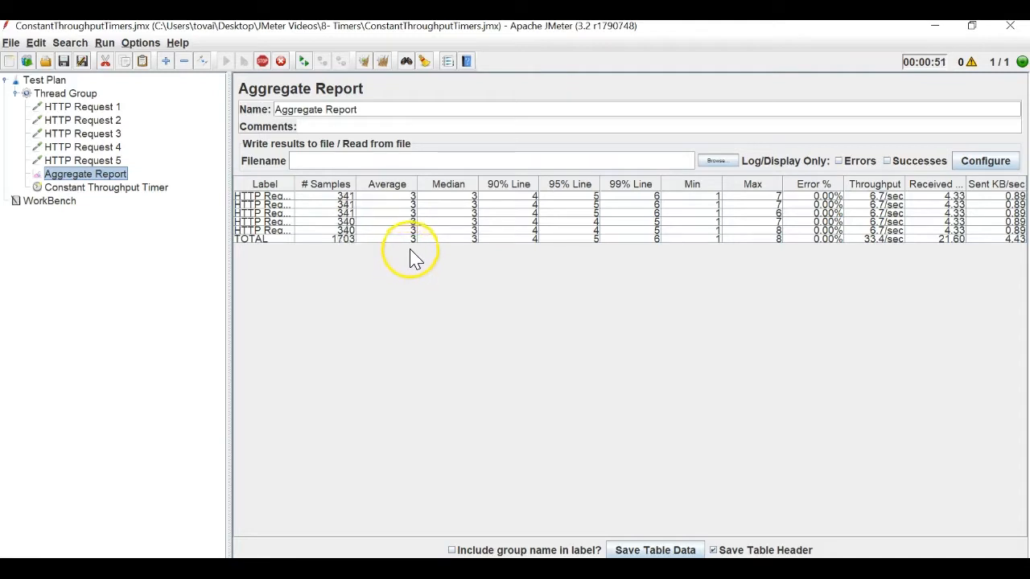
# Review the Thread Group's thread and loop settings, and open the Test Plan element
pyautogui.click(76, 93)
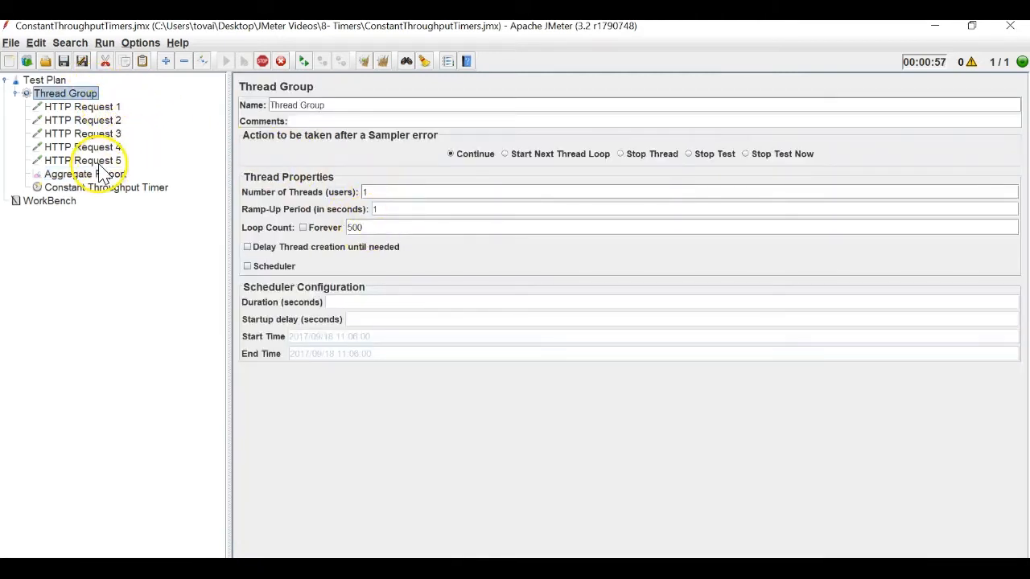
pyautogui.click(42, 80)
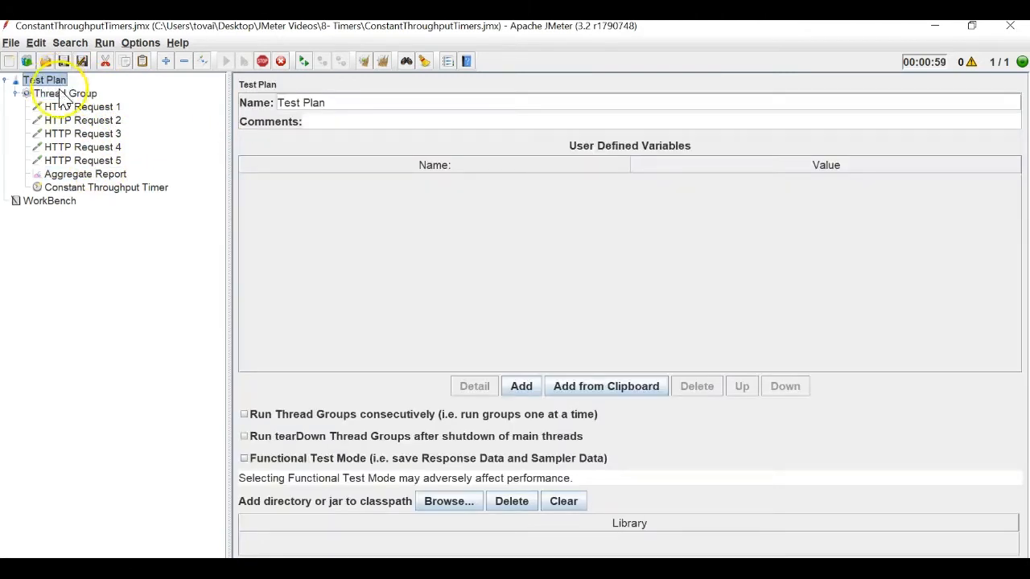
# Monitor the test until it finishes in the Aggregate Report, reviewing the Thread Group's loop count and the Constant Throughput Timer settings
pyautogui.click(95, 175)
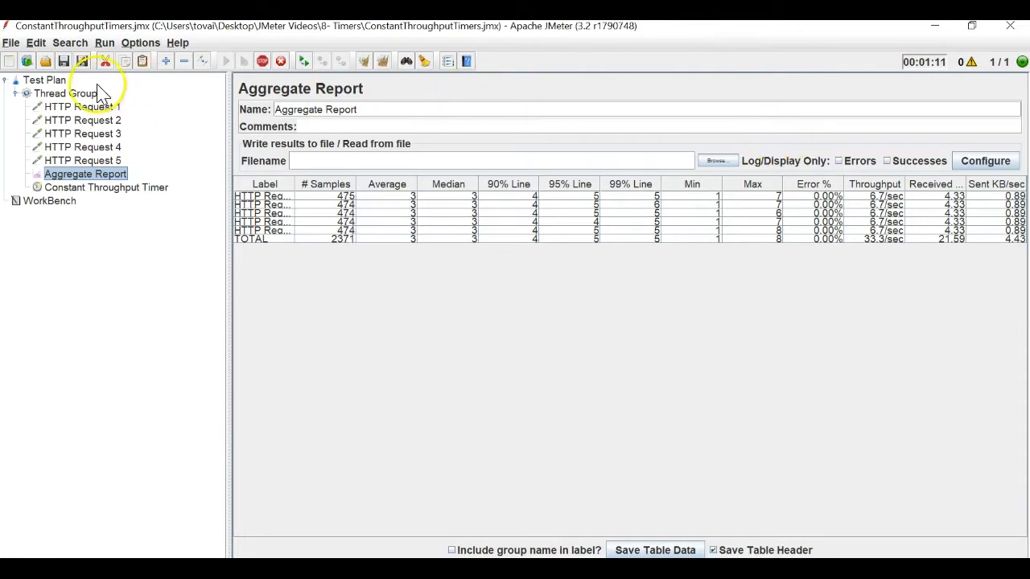
pyautogui.click(65, 94)
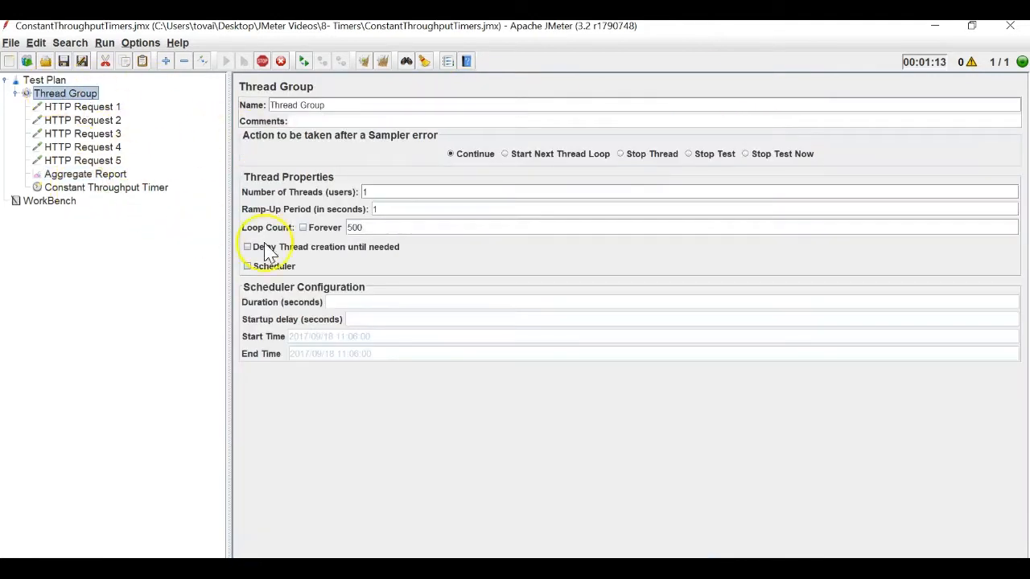
pyautogui.click(153, 188)
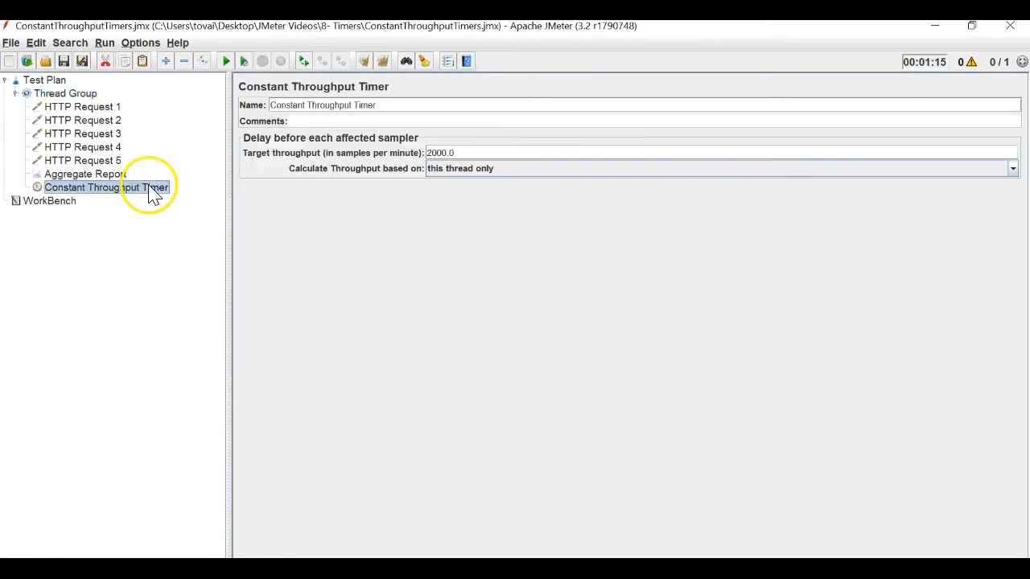
pyautogui.click(84, 174)
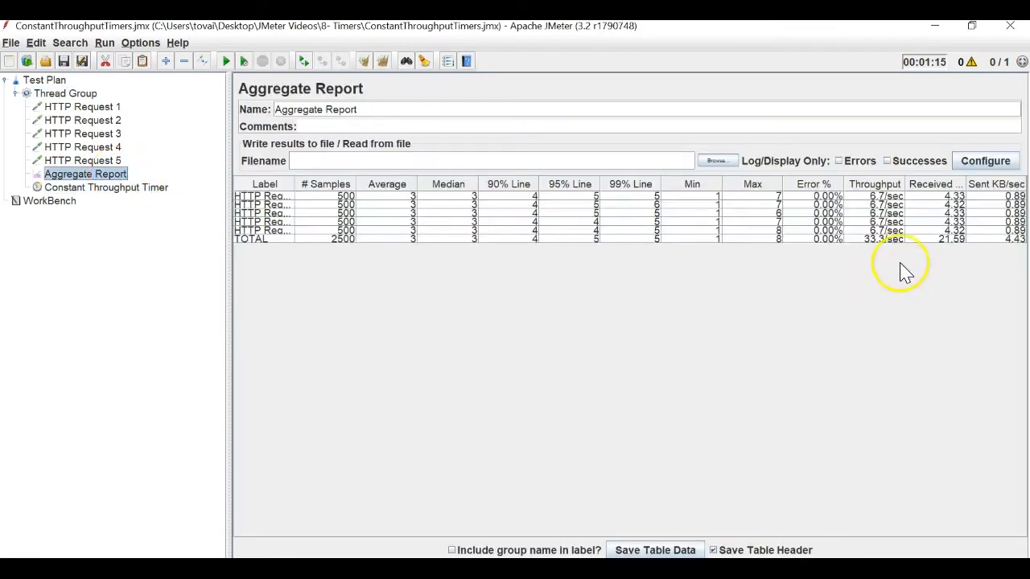
pyautogui.click(103, 188)
pyautogui.click(81, 174)
pyautogui.click(72, 95)
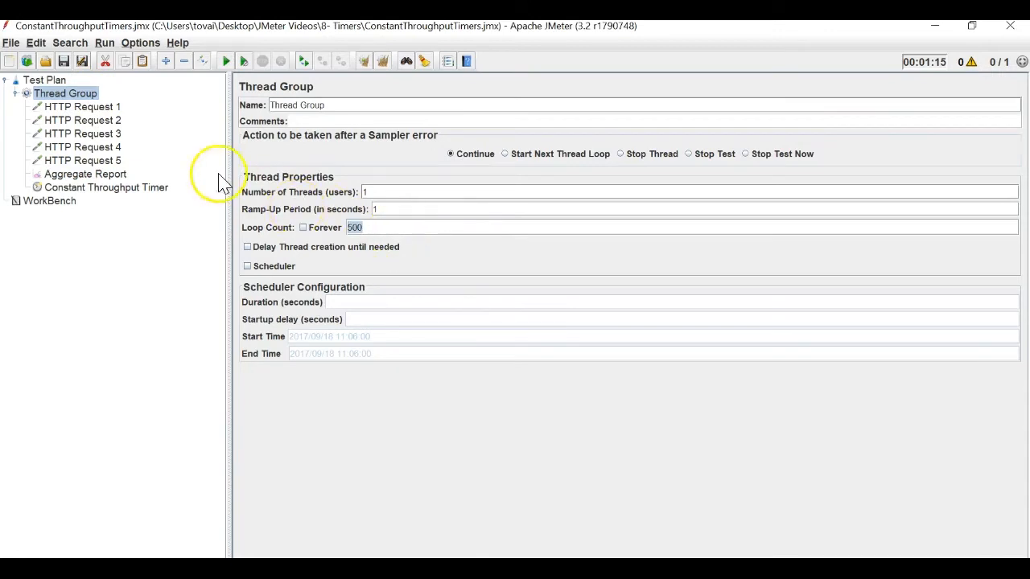
pyautogui.click(129, 188)
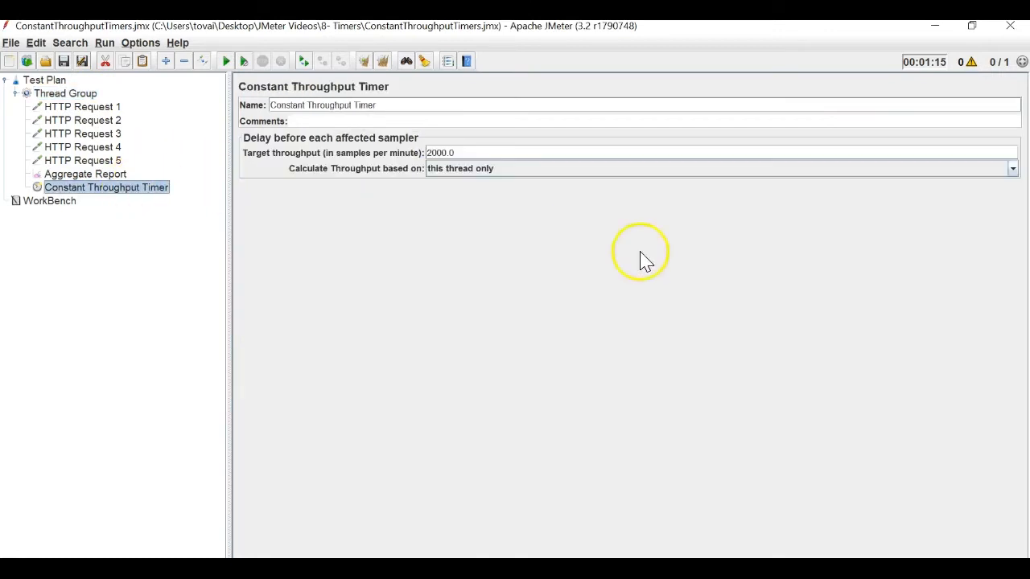
pyautogui.click(112, 176)
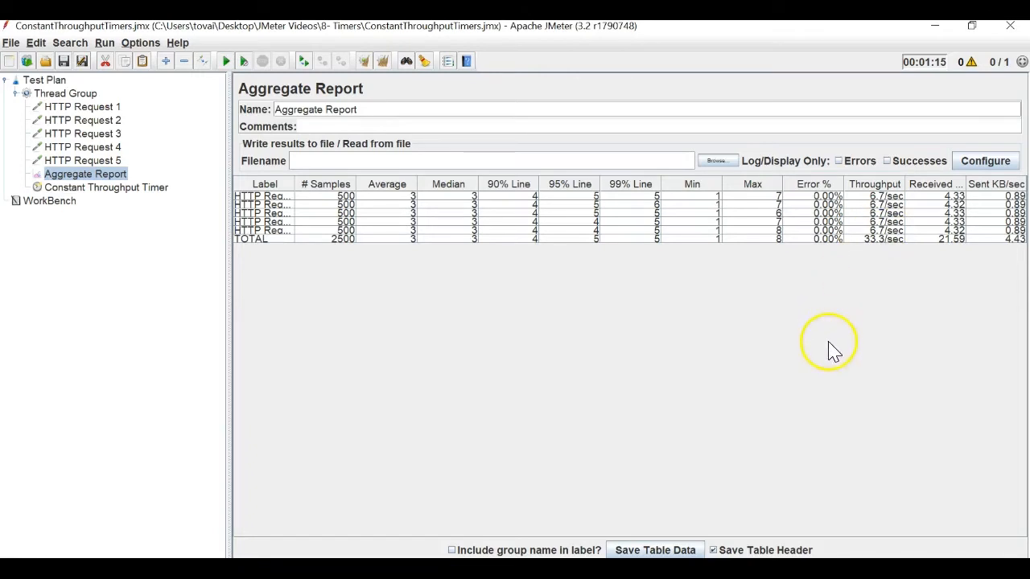
# Compare the timer's target throughput in samples per minute with the total sample count and throughput in the Aggregate Report
pyautogui.click(143, 189)
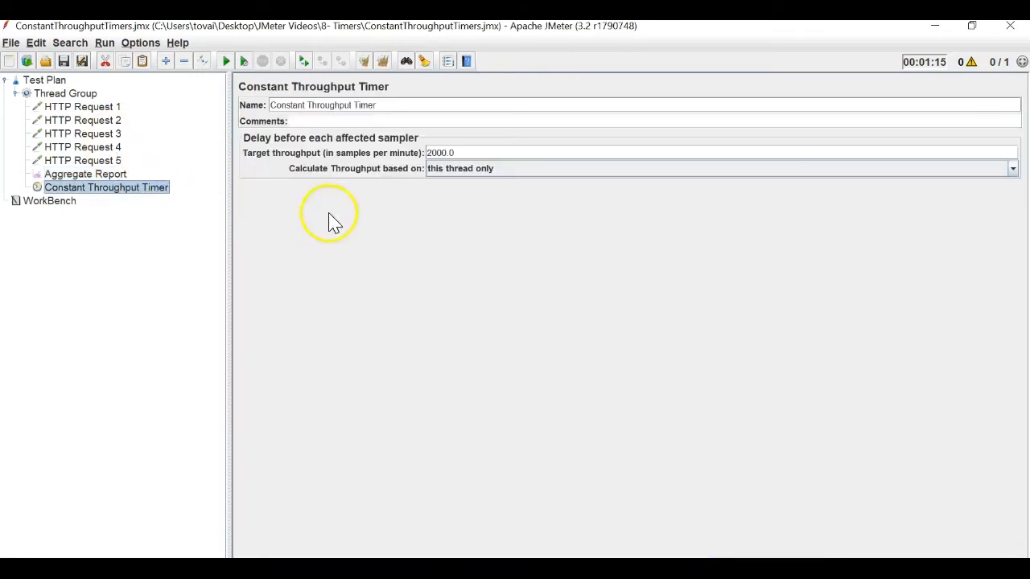
pyautogui.click(446, 152)
pyautogui.doubleClick(445, 152)
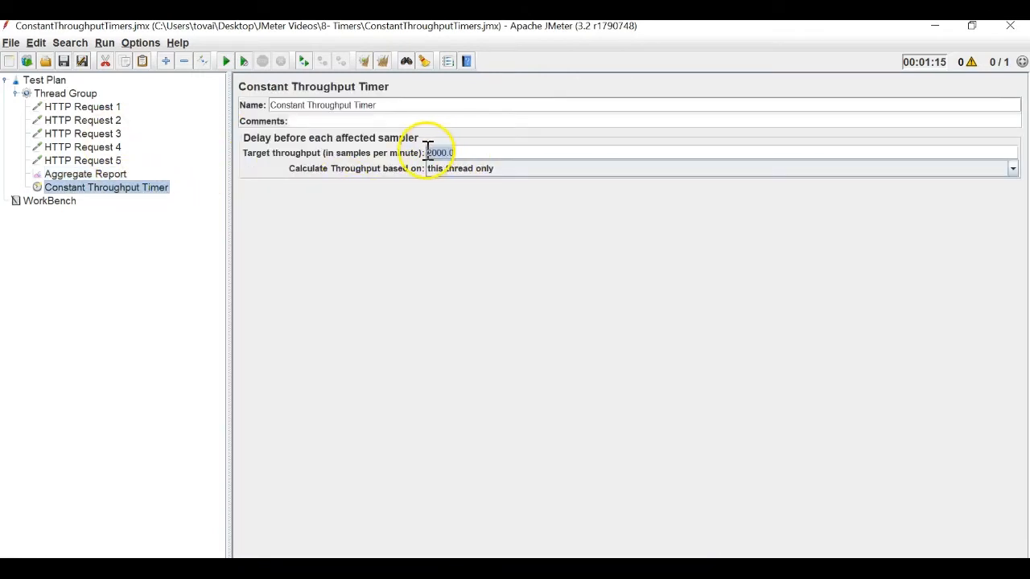
pyautogui.click(84, 174)
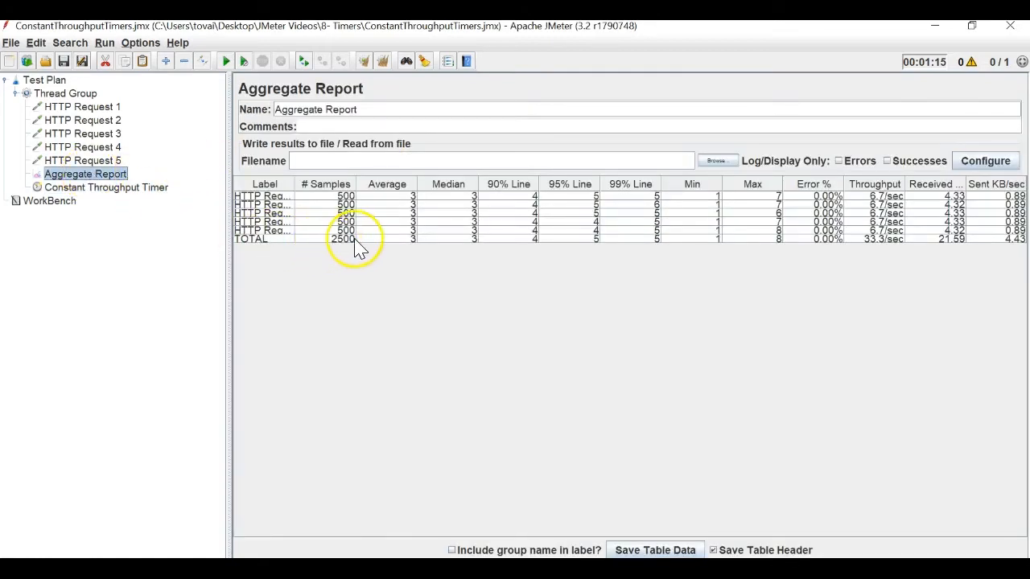
pyautogui.click(867, 240)
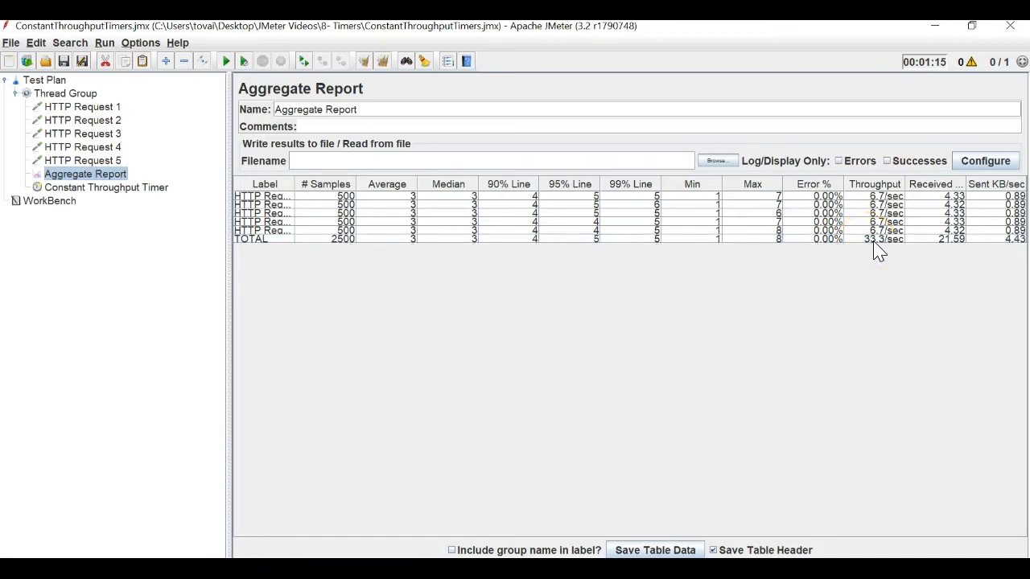
pyautogui.click(881, 244)
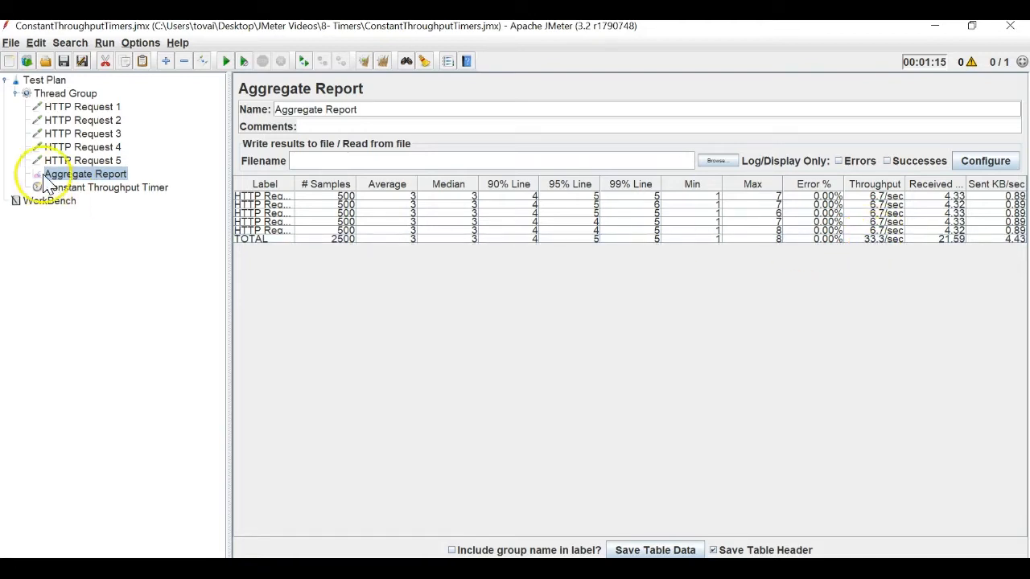
# Set the Thread Group's loop count to 1, clear all results, and run the test with the Aggregate Report open
pyautogui.click(73, 95)
pyautogui.moveTo(375, 229); pyautogui.dragTo(322, 229)
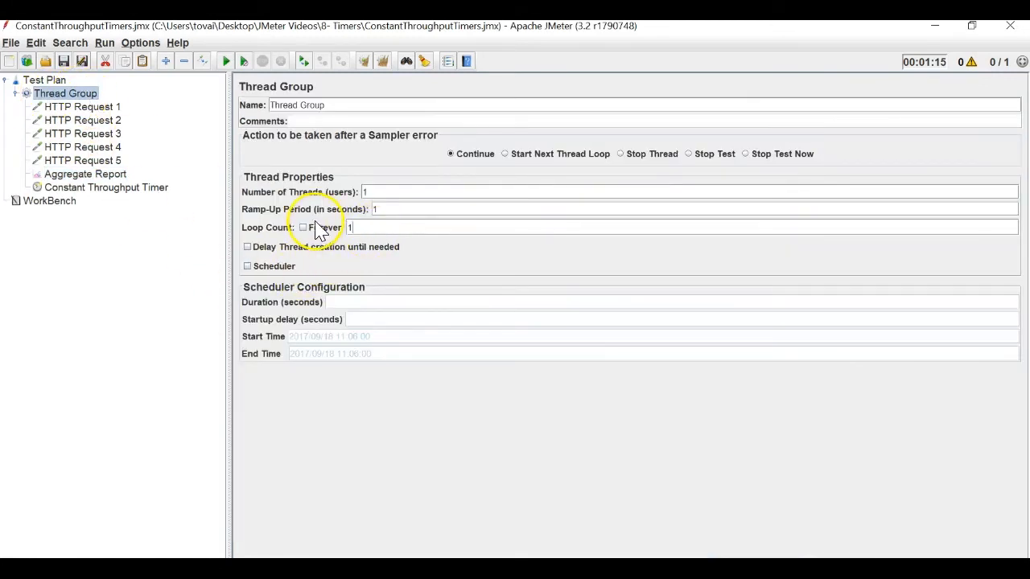
pyautogui.click(96, 173)
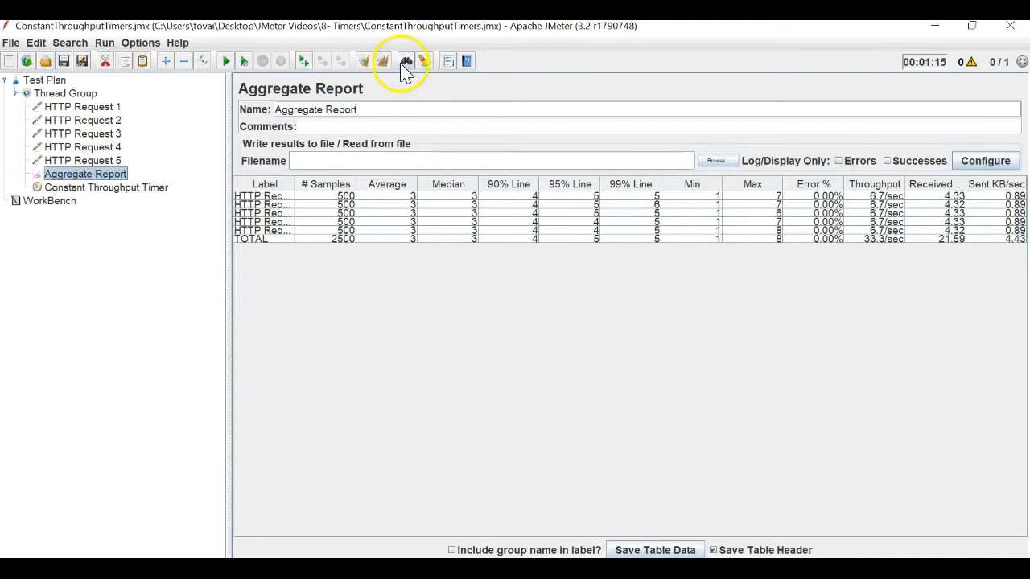
pyautogui.click(382, 63)
pyautogui.click(226, 63)
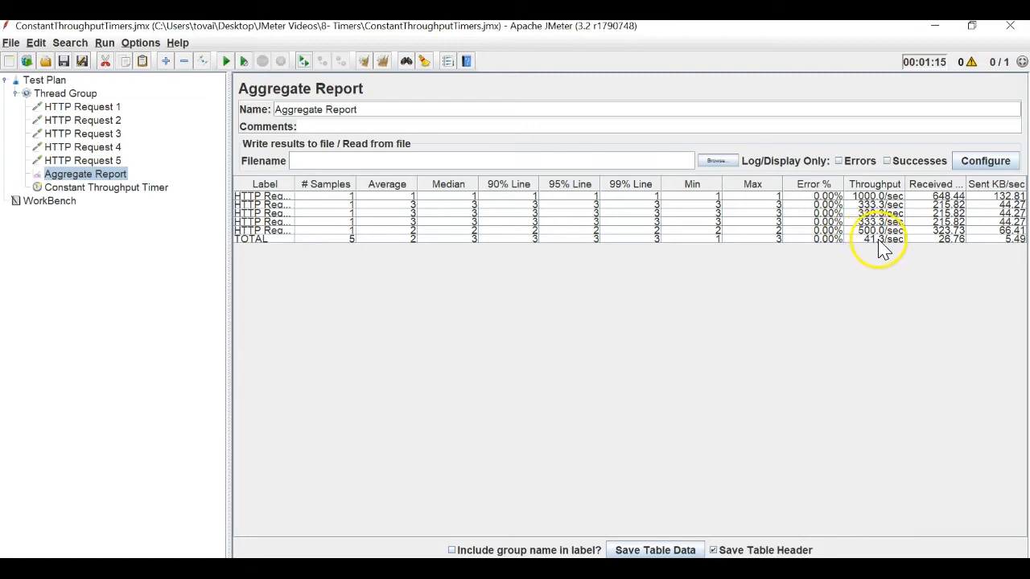
# Set the Thread Group's loop count to 10, clear all results, rerun the test, and check the Aggregate Report
pyautogui.click(65, 93)
pyautogui.write('0')
pyautogui.click(236, 63)
pyautogui.click(95, 174)
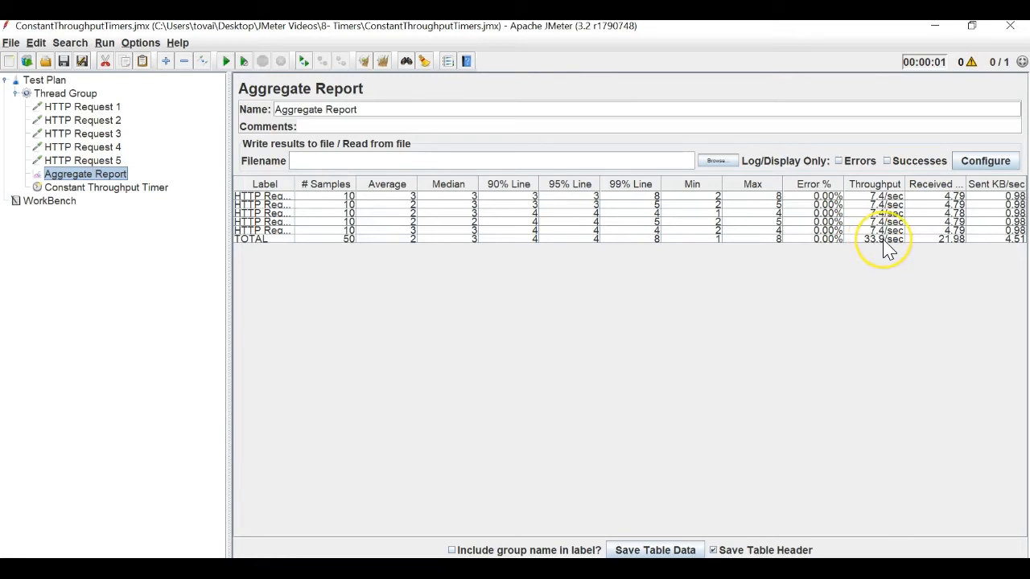
# Set the loop count to 500, clear all results, rerun the test while monitoring the Aggregate Report, and stop the run
pyautogui.click(58, 94)
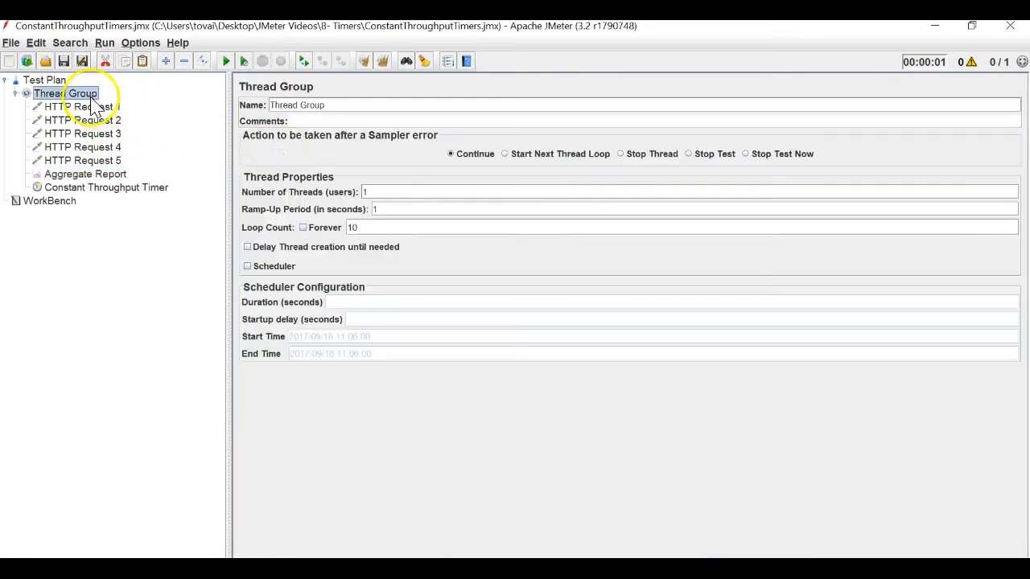
pyautogui.moveTo(356, 230); pyautogui.dragTo(330, 233)
pyautogui.write('500')
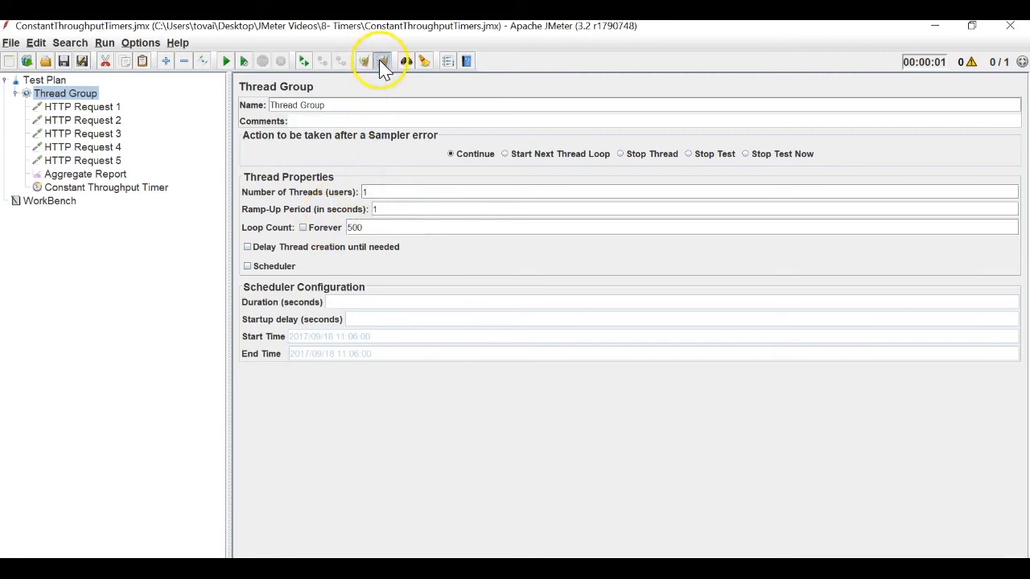
pyautogui.click(226, 63)
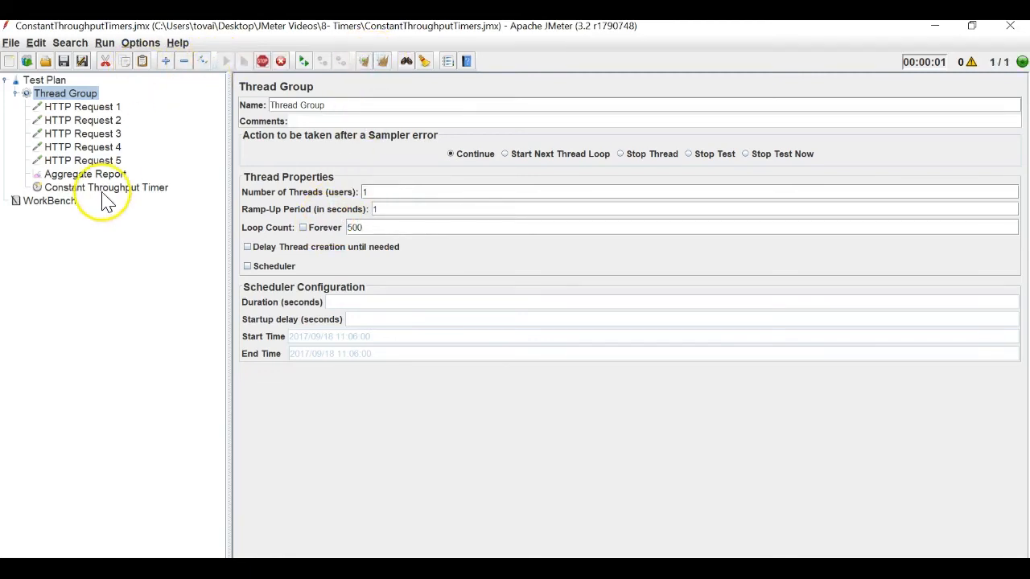
pyautogui.click(98, 175)
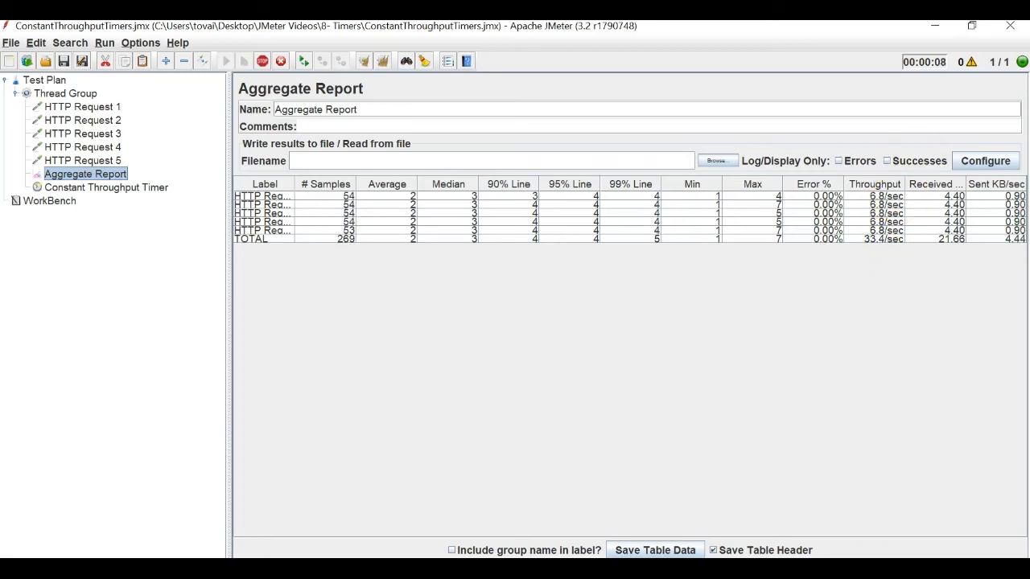
pyautogui.click(263, 61)
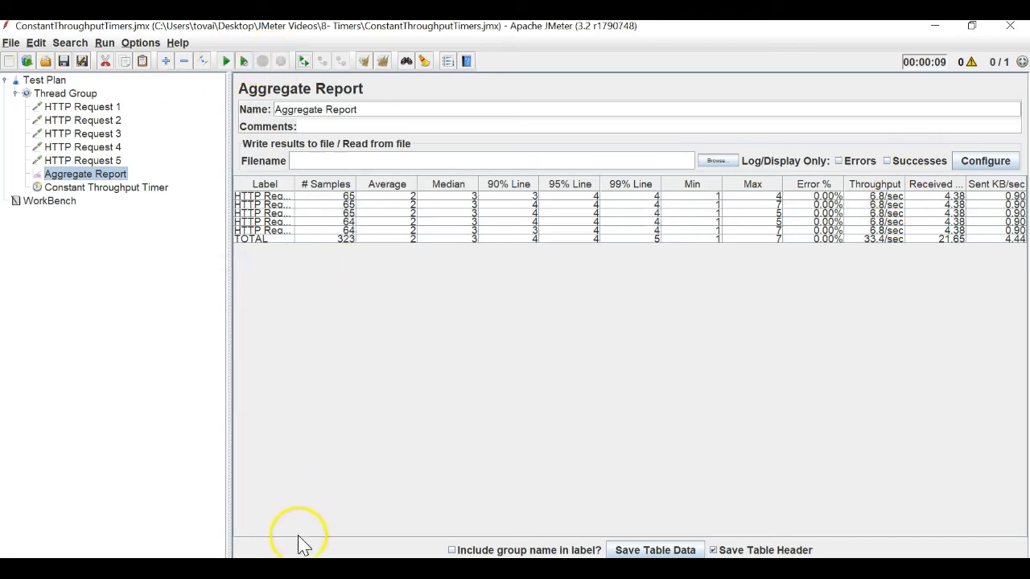